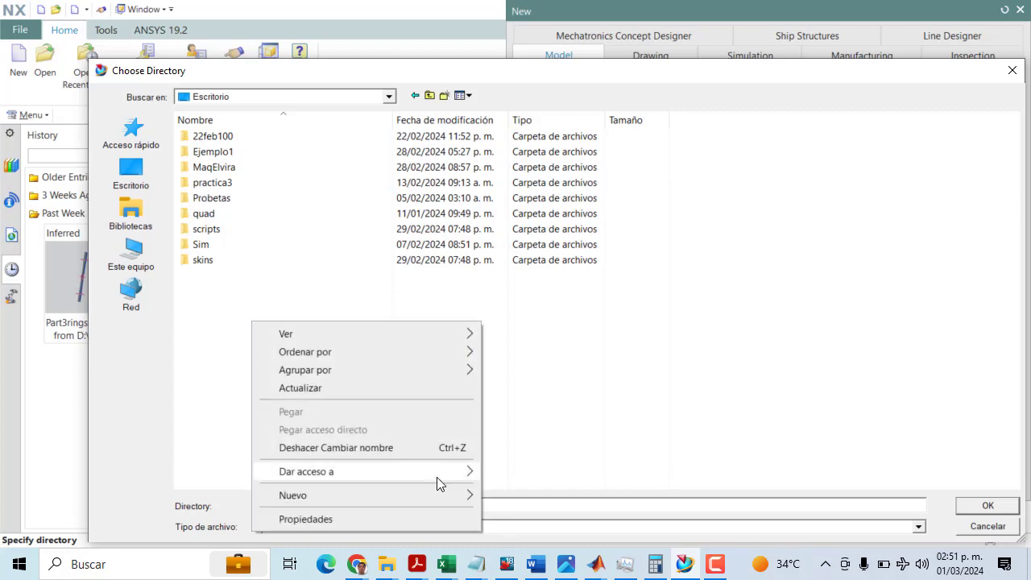
# - Create a folder named Ejemplo3 on the desktop and choose it as the new file's save location
pyautogui.moveTo(454, 492)
pyautogui.click(502, 325)
pyautogui.write('Ejempl')
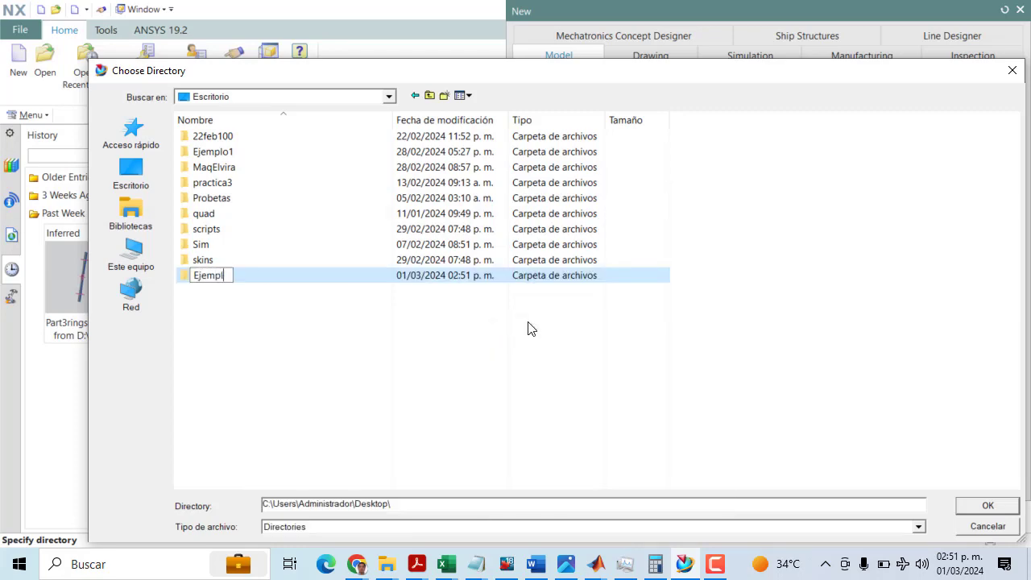
pyautogui.press('Return')
pyautogui.press('Return')
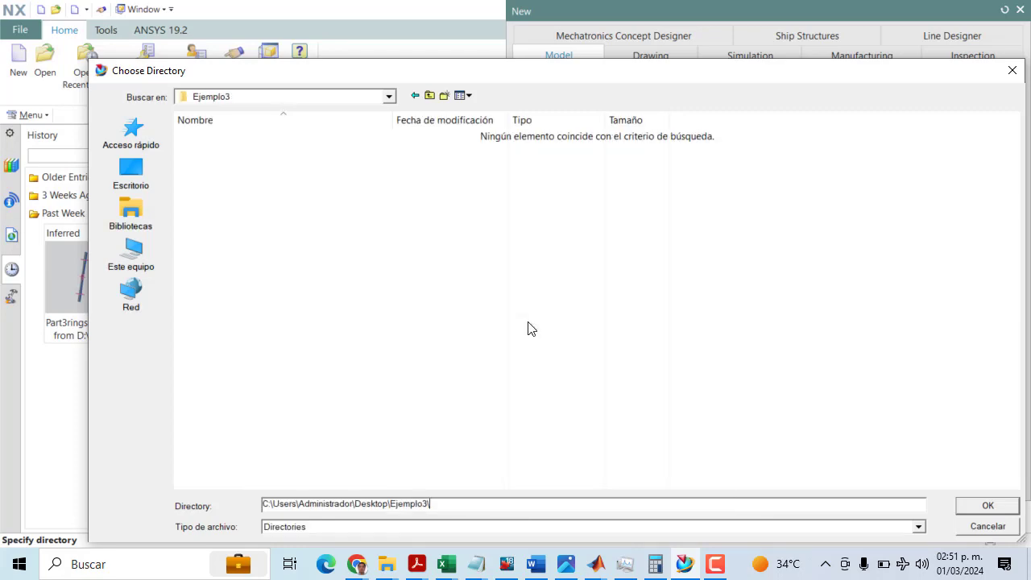
pyautogui.click(974, 504)
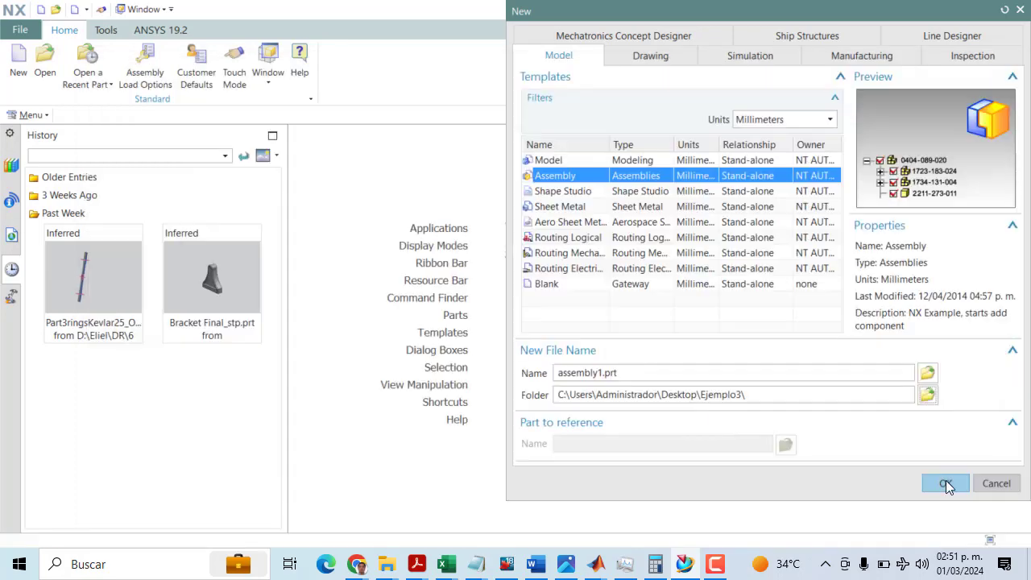
# - Create the new part model1.prt from the Model template in millimetres
pyautogui.click(578, 159)
pyautogui.click(578, 178)
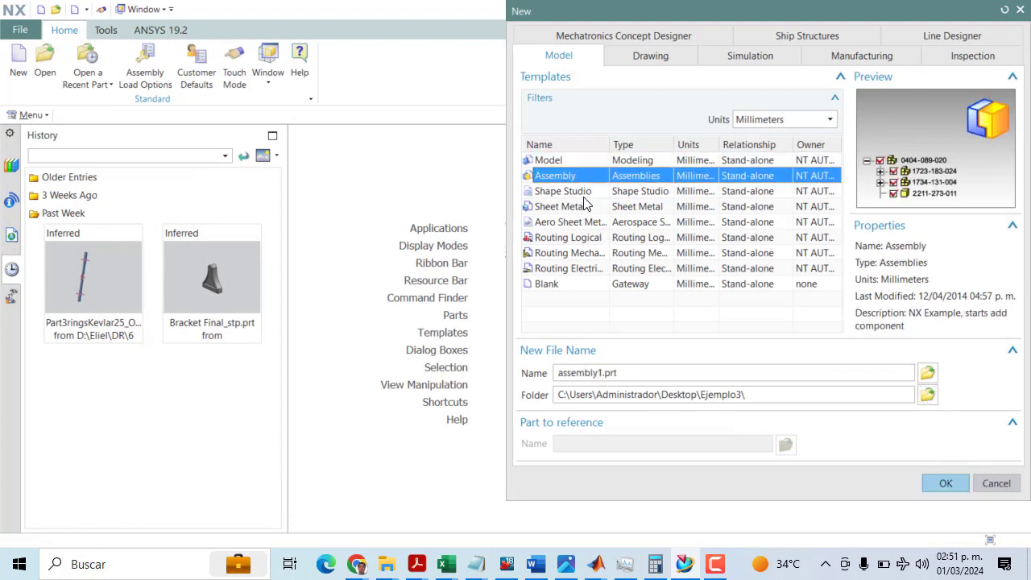
pyautogui.click(581, 192)
pyautogui.click(563, 162)
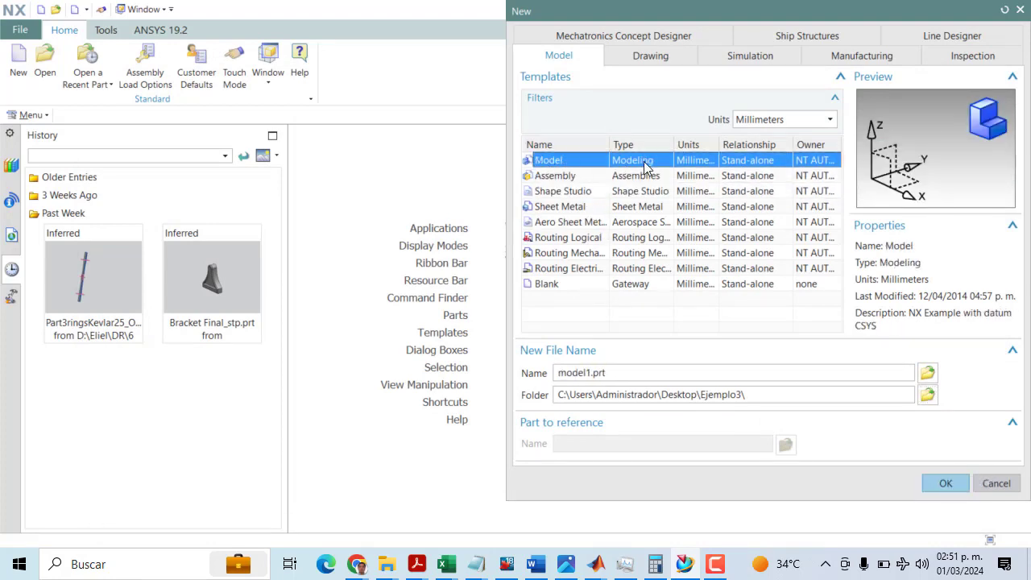
pyautogui.click(943, 483)
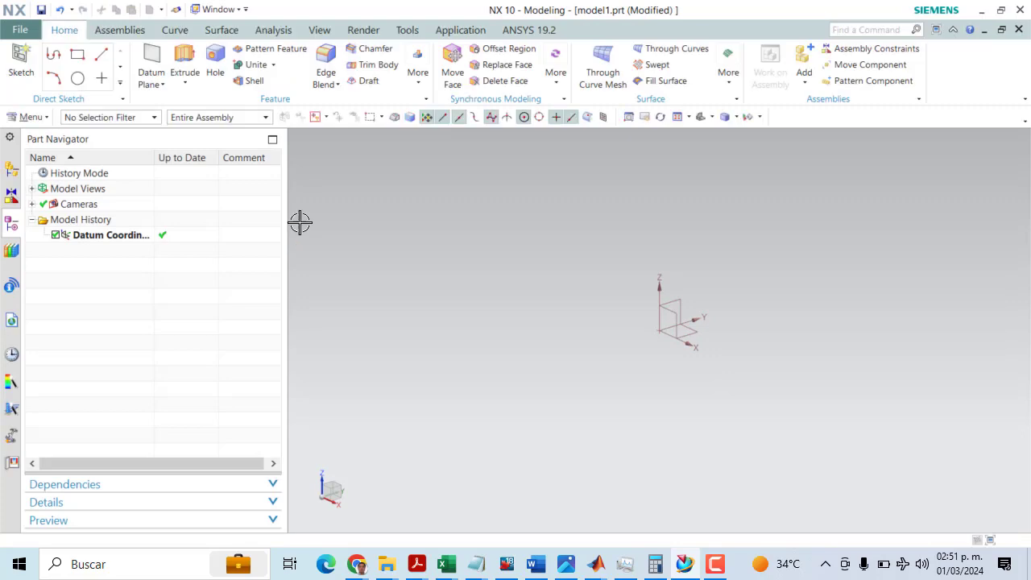
# - Start a sketch on the XZ datum plane and draw a rectangle about 44 by 11 mm with its lower corner at the origin
pyautogui.click(18, 55)
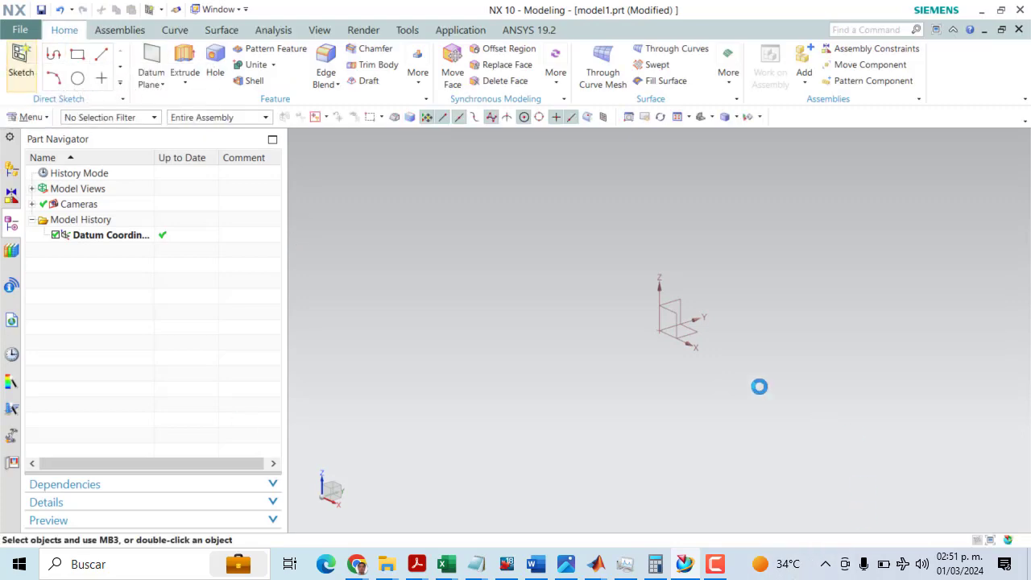
pyautogui.click(672, 315)
pyautogui.click(944, 357)
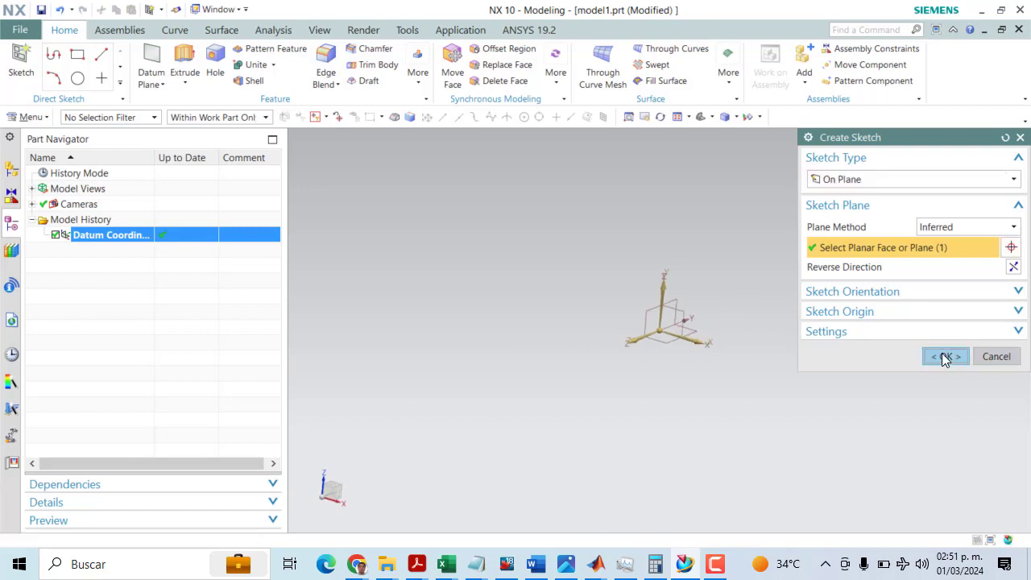
pyautogui.click(109, 54)
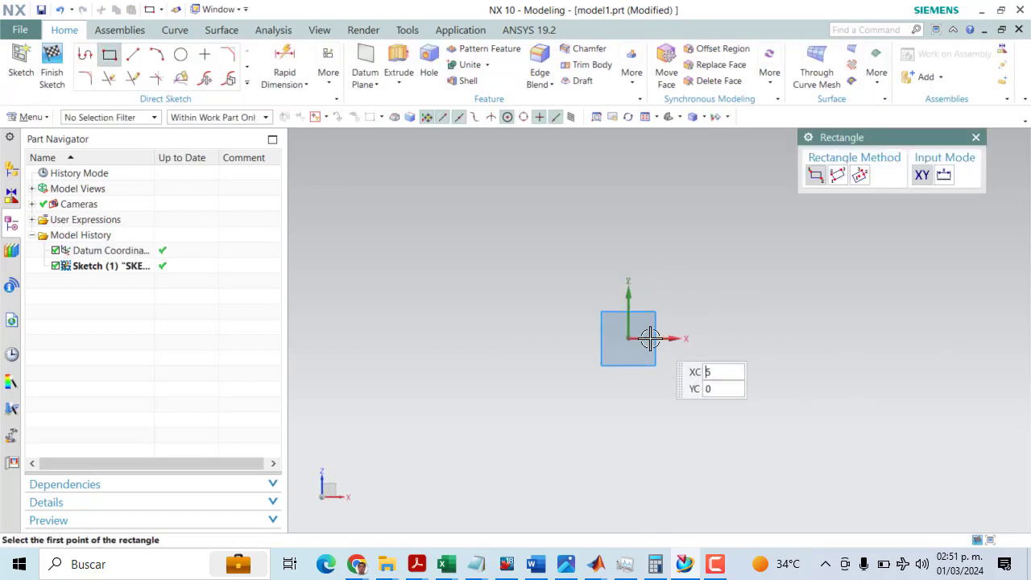
pyautogui.click(628, 339)
pyautogui.click(830, 287)
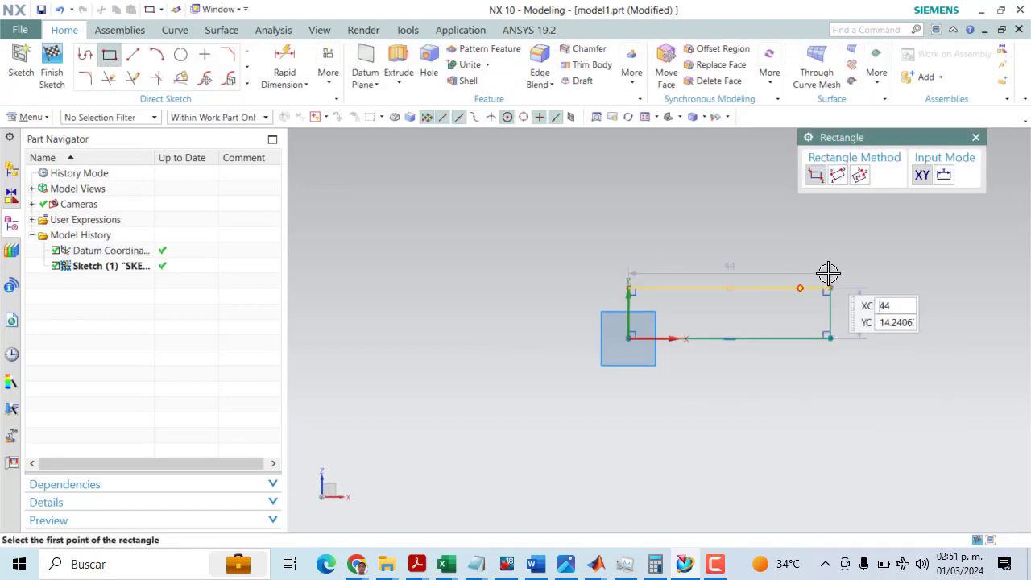
pyautogui.press('Escape')
pyautogui.scroll(3, 863, 295)
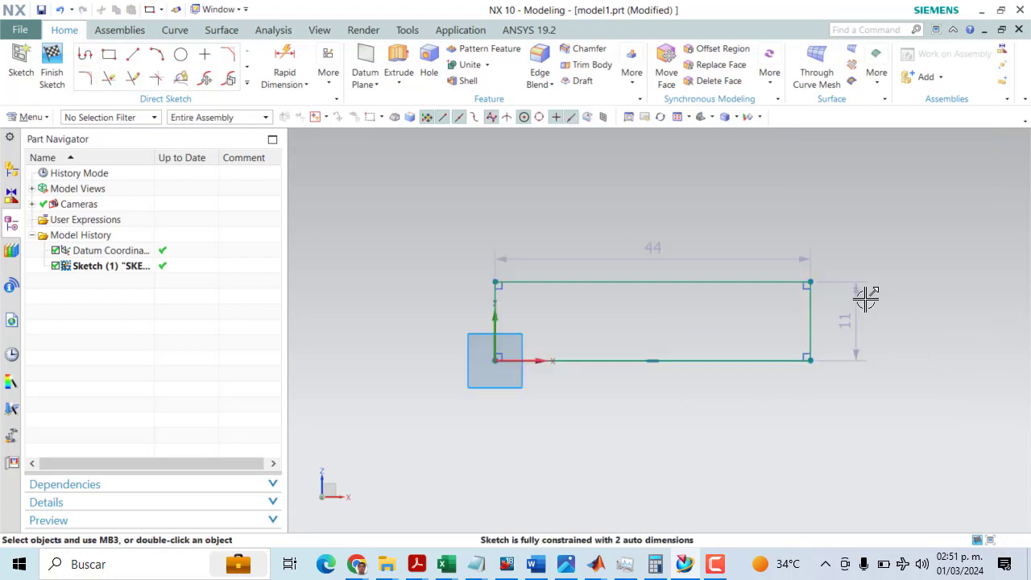
# - Set the rectangle's horizontal length to 25 mm and its height to 1.7 mm
pyautogui.doubleClick(597, 242)
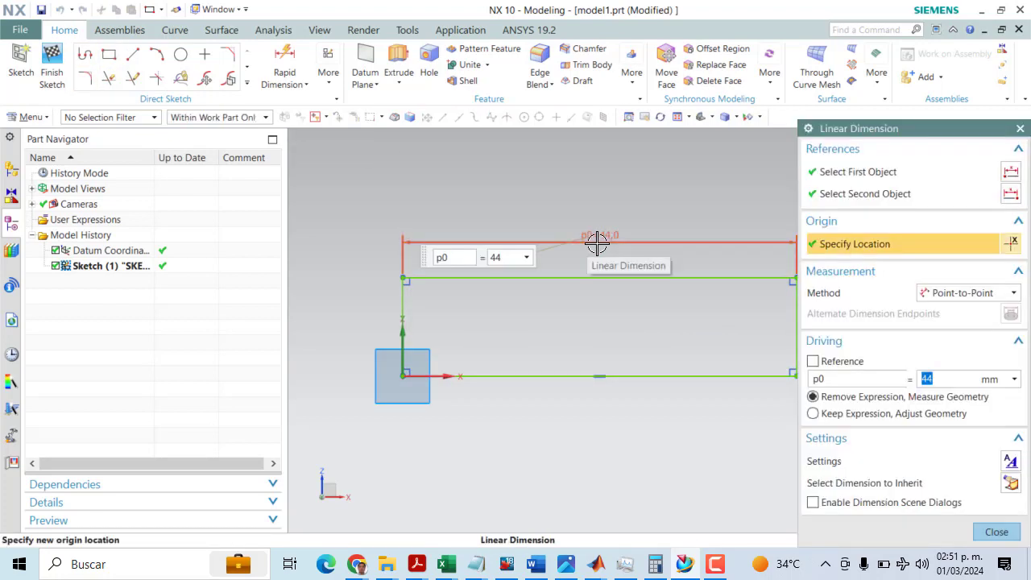
pyautogui.write('25')
pyautogui.press('Return')
pyautogui.press('Escape')
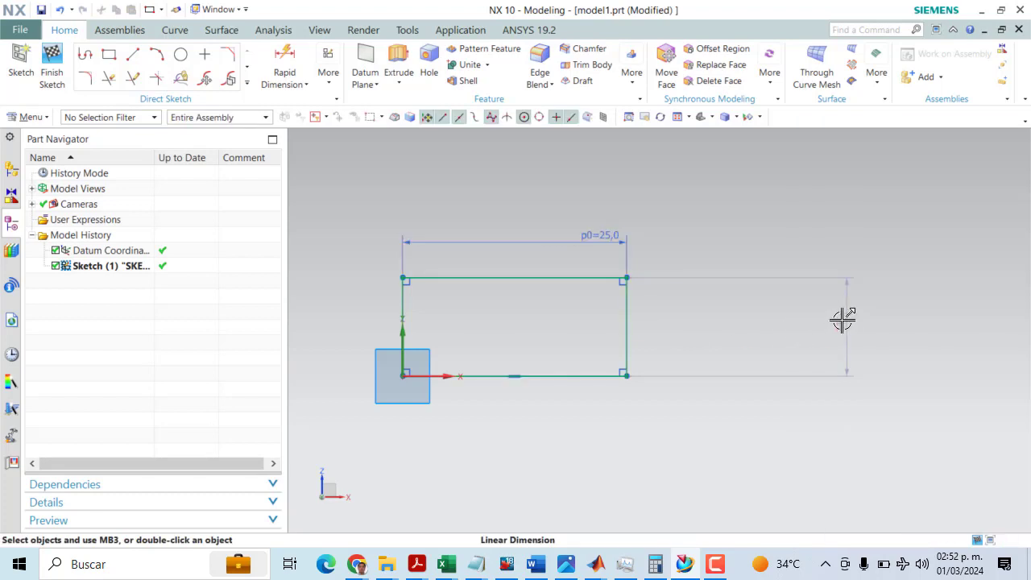
pyautogui.doubleClick(844, 320)
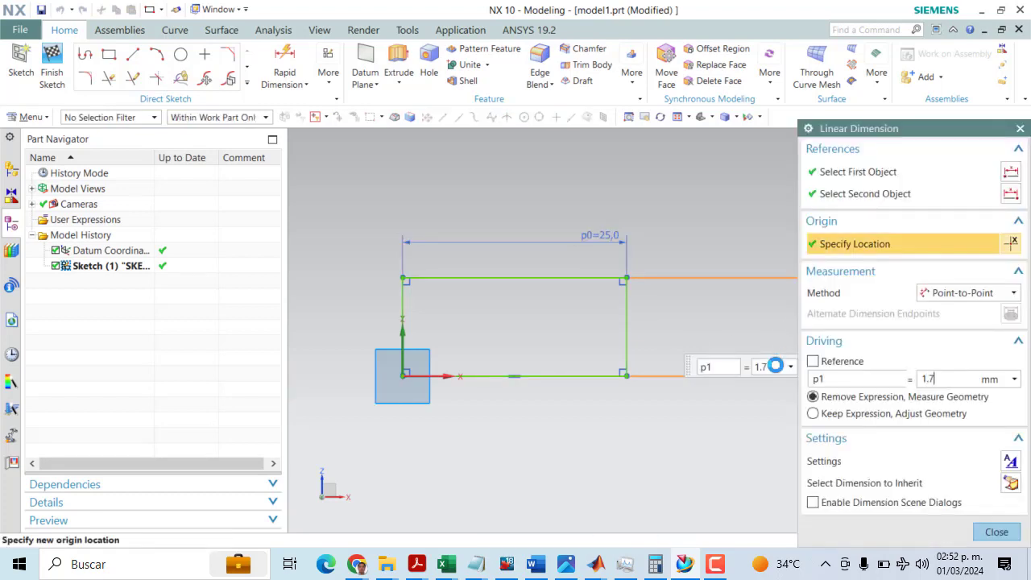
pyautogui.press('Return')
pyautogui.click(996, 532)
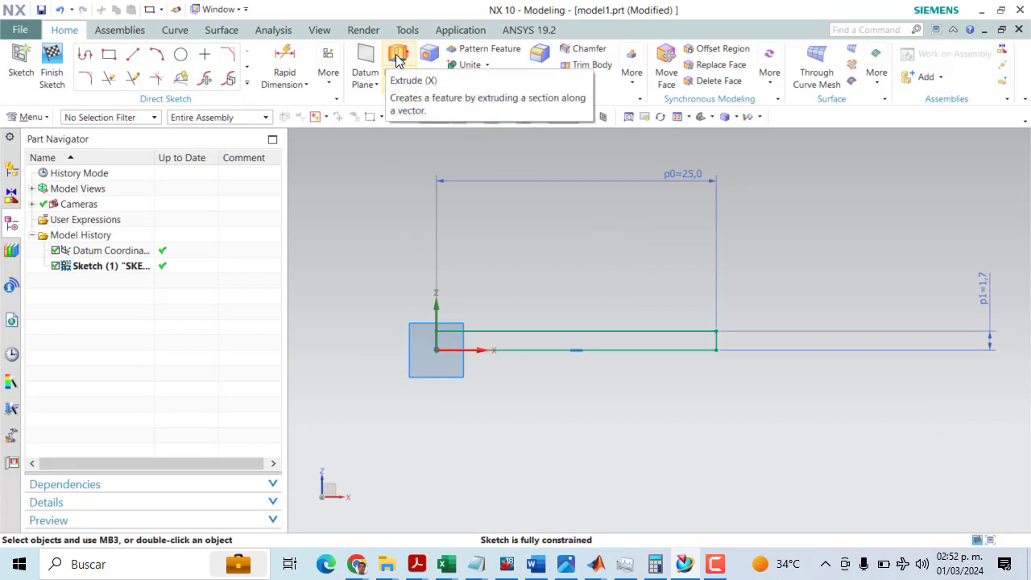
# - Extrude the rectangle 10 mm from its sketch plane as a solid body
pyautogui.click(398, 64)
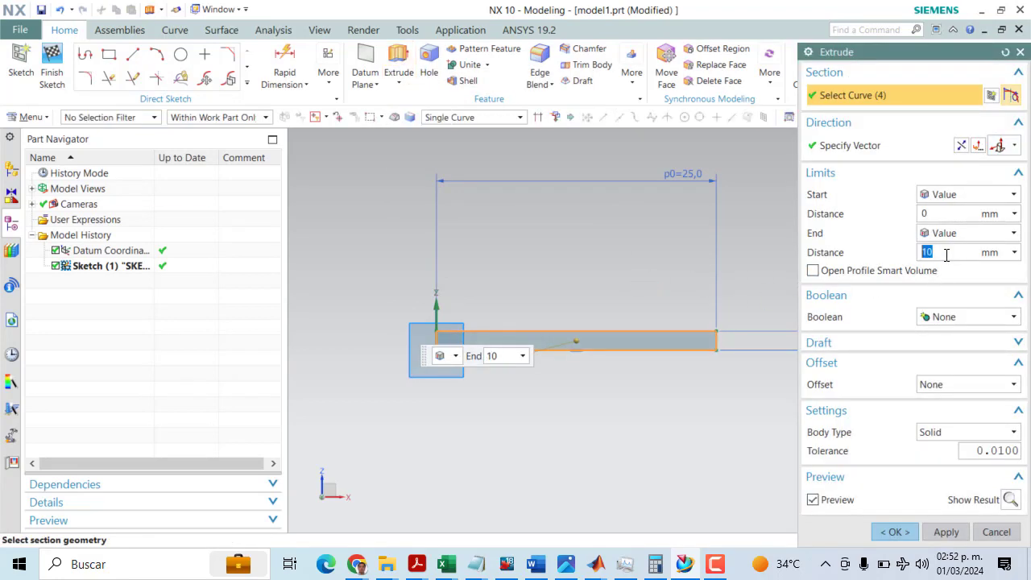
pyautogui.moveTo(712, 276); pyautogui.dragTo(669, 294, button='middle')
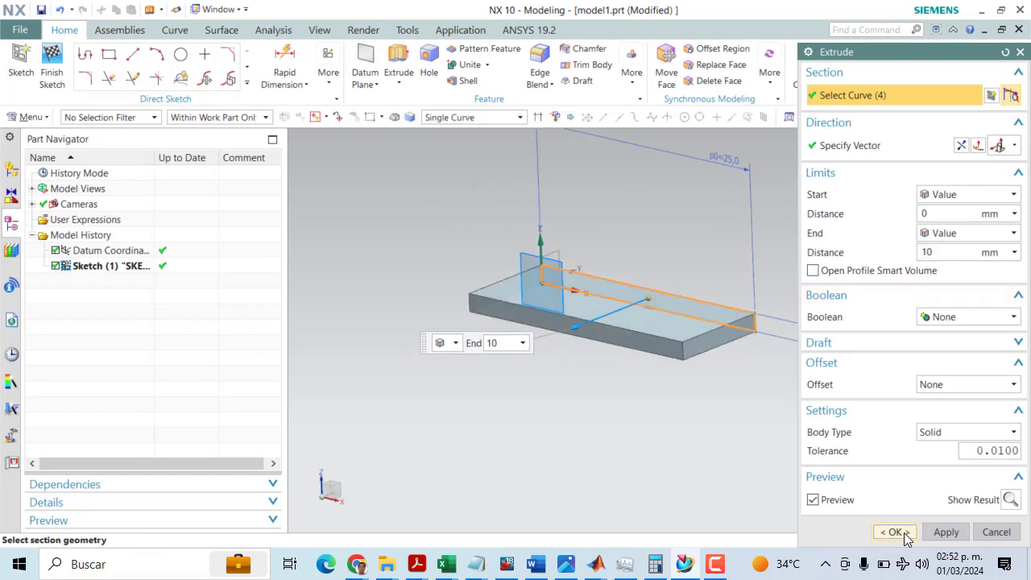
pyautogui.click(896, 531)
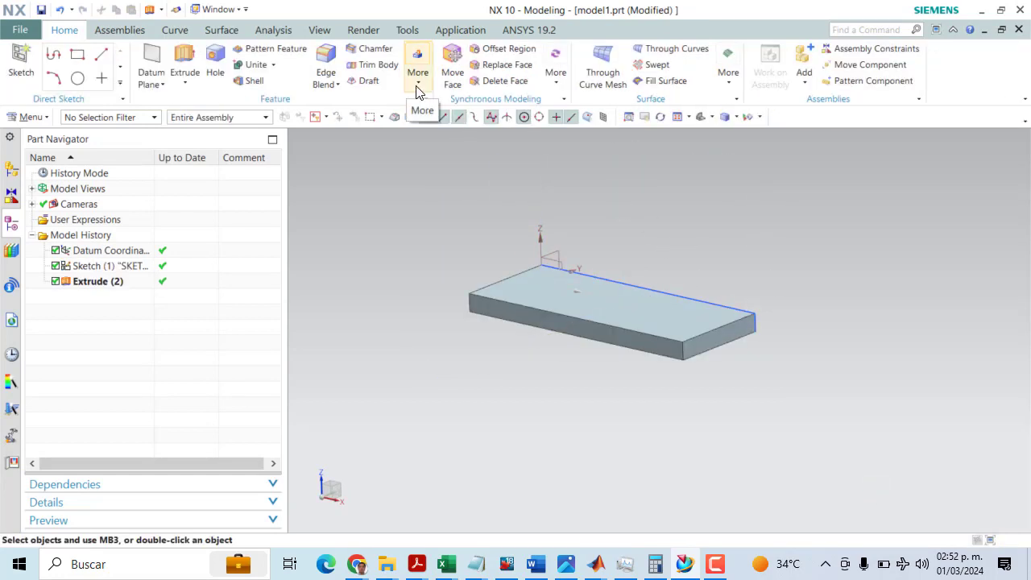
# - Shell the block with a 0.27 mm wall thickness, removing both long side faces
pyautogui.scroll(4, 518, 298)
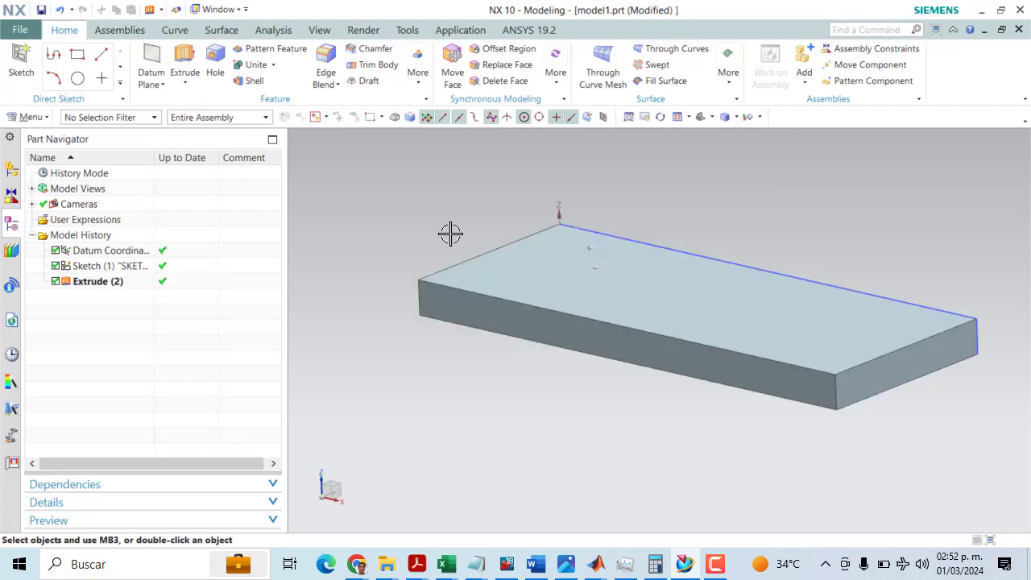
pyautogui.click(426, 90)
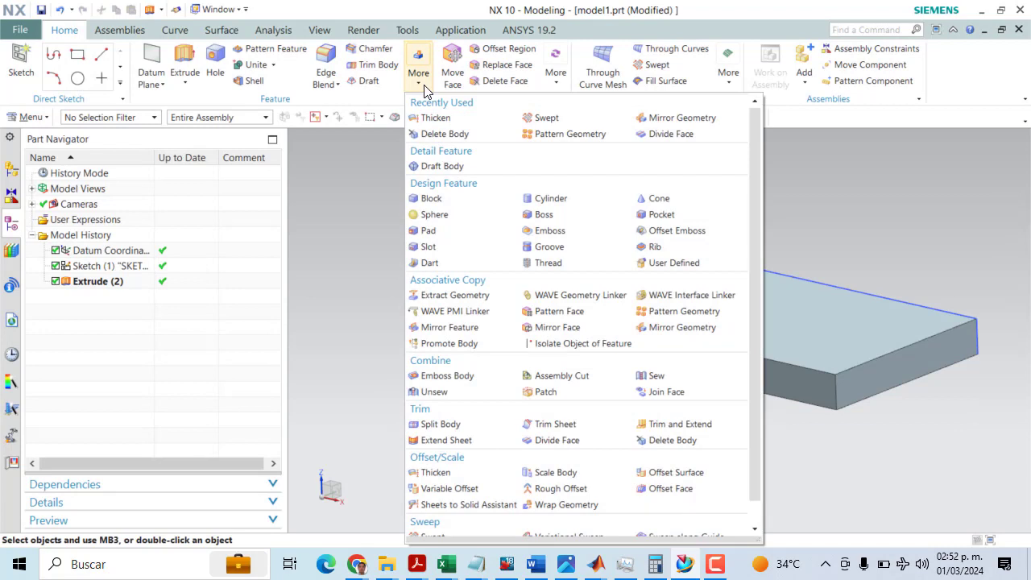
pyautogui.click(258, 83)
pyautogui.click(677, 352)
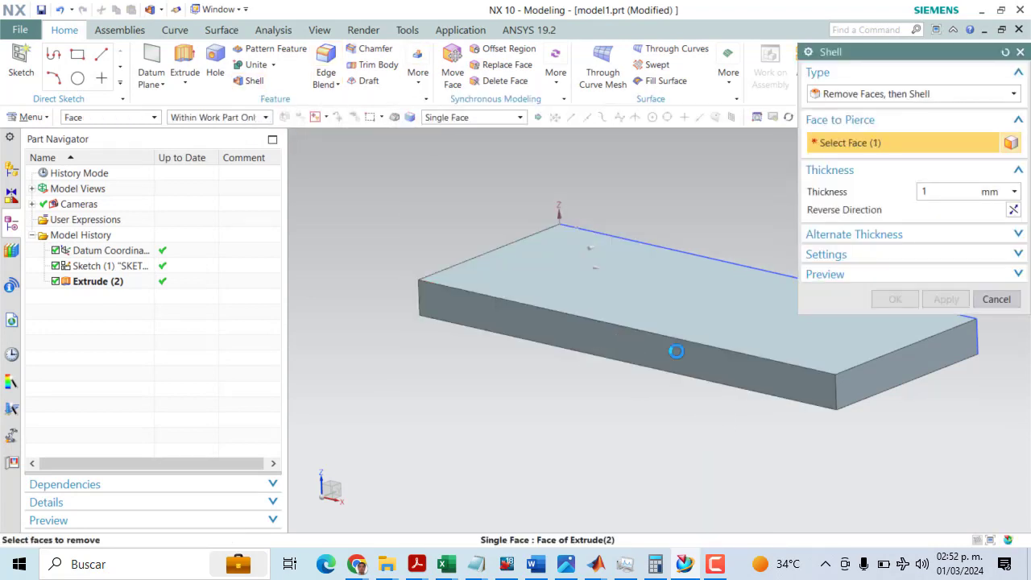
pyautogui.write('0.2')
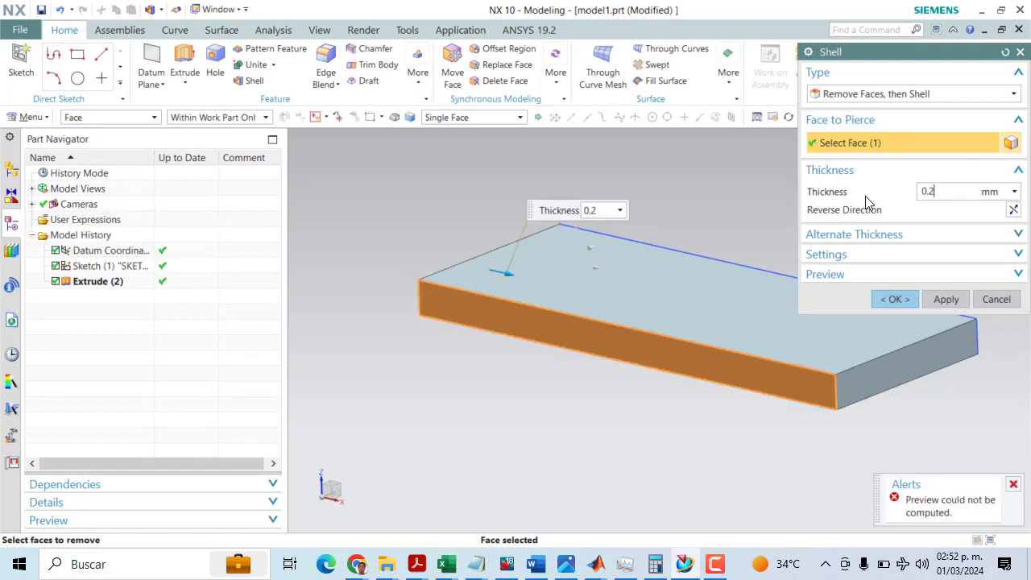
pyautogui.write('7')
pyautogui.press('Return')
pyautogui.moveTo(691, 410); pyautogui.dragTo(728, 368, button='middle')
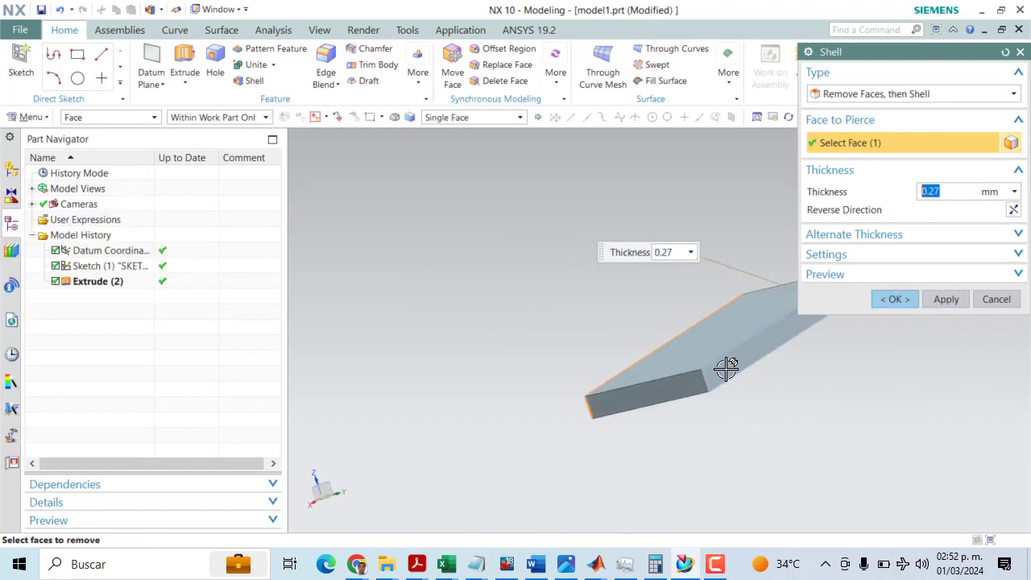
pyautogui.click(727, 357)
pyautogui.click(886, 303)
# - Sketch on the block's short end face beside the origin, drawing a narrow upright rectangle about 0.6 by 3.2 mm standing on the upper edge
pyautogui.moveTo(668, 341); pyautogui.dragTo(707, 314, button='middle')
pyautogui.click(20, 66)
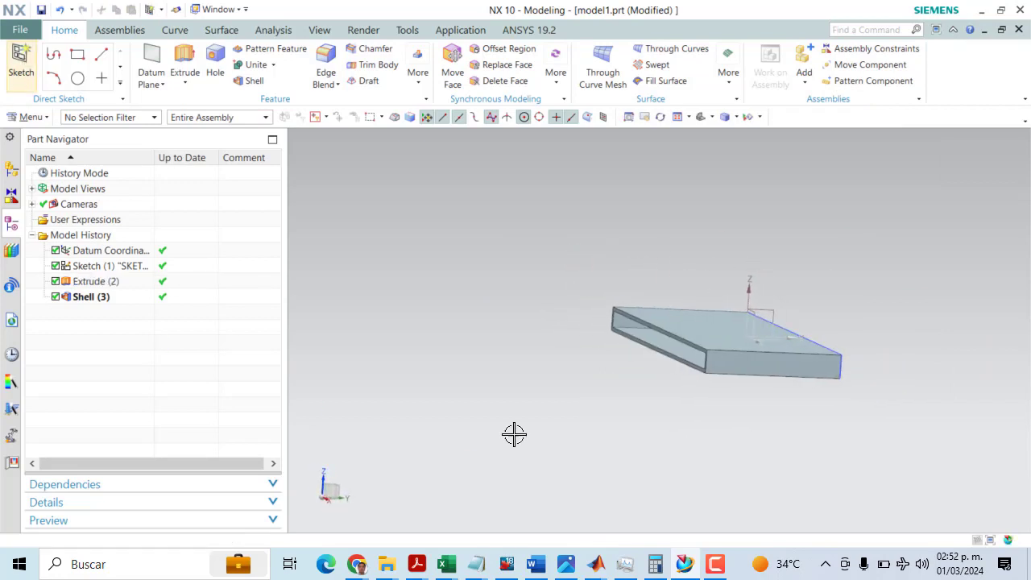
pyautogui.moveTo(715, 363); pyautogui.dragTo(638, 407, button='middle')
pyautogui.click(621, 368)
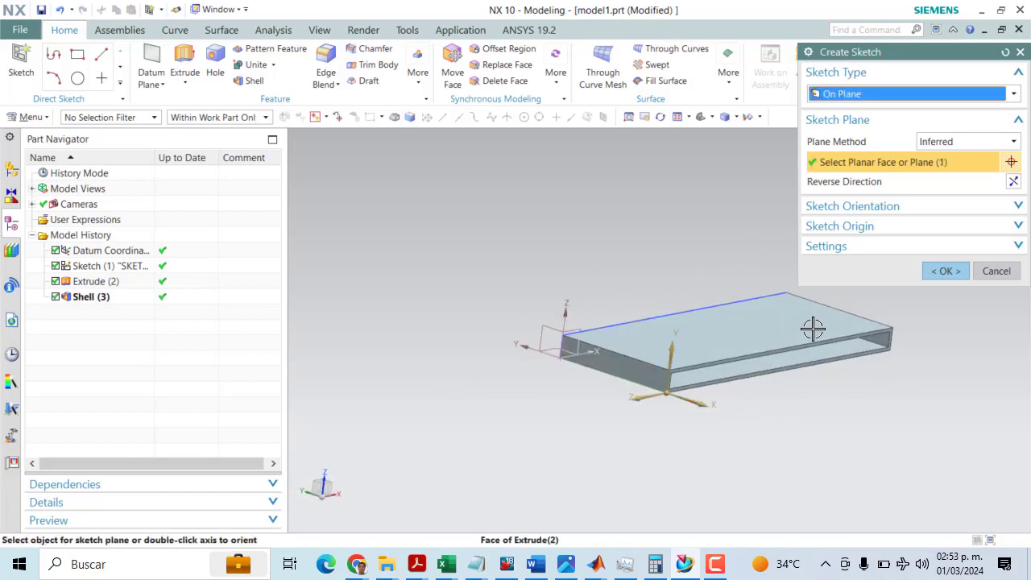
pyautogui.click(944, 271)
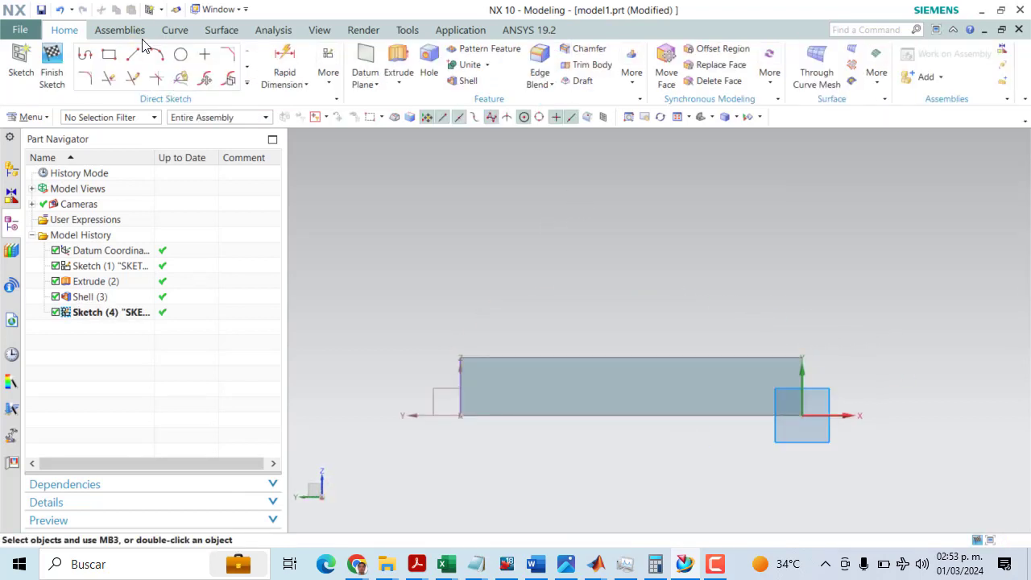
pyautogui.click(108, 54)
pyautogui.click(502, 355)
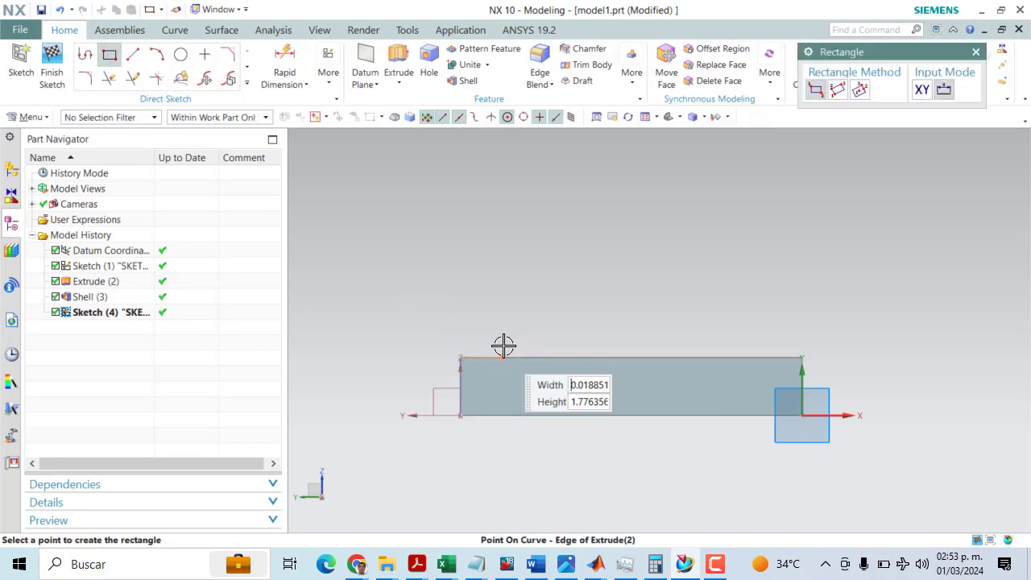
pyautogui.click(524, 247)
pyautogui.press('Escape')
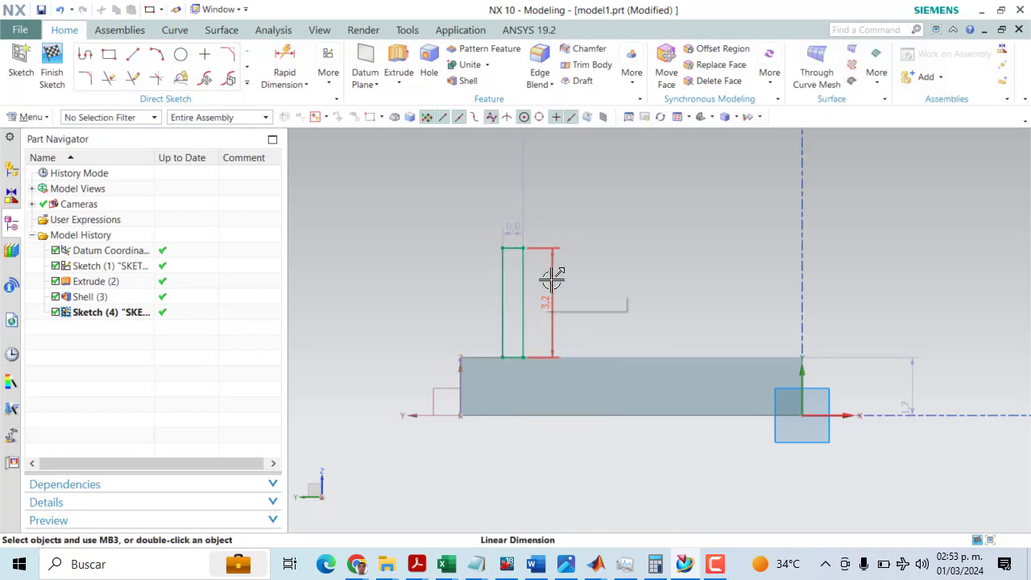
# - Set the narrow upright rectangle's height to 8 mm
pyautogui.doubleClick(552, 278)
pyautogui.write('8')
pyautogui.press('Return')
pyautogui.scroll(-4, 549, 401)
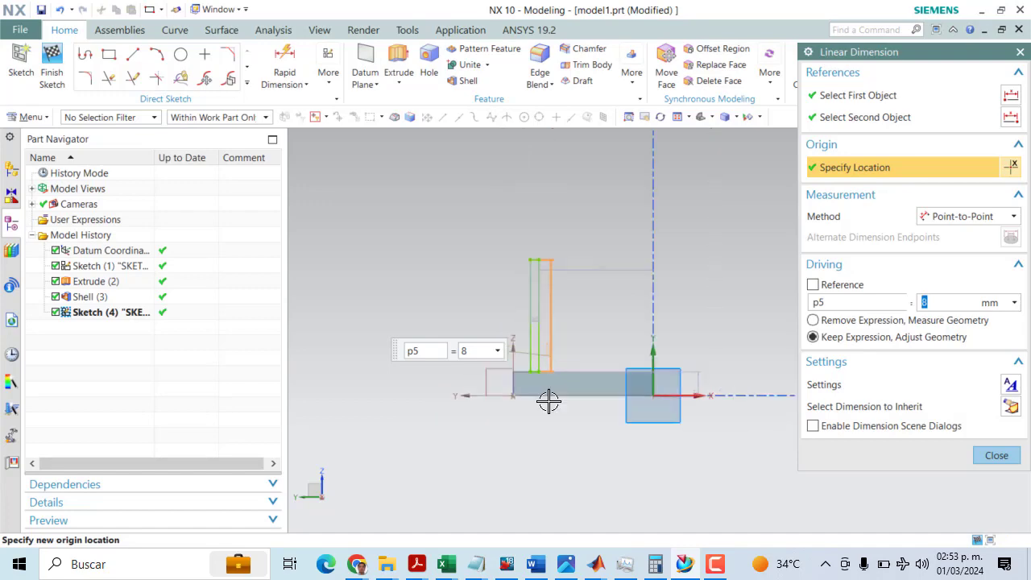
pyautogui.scroll(3, 525, 317)
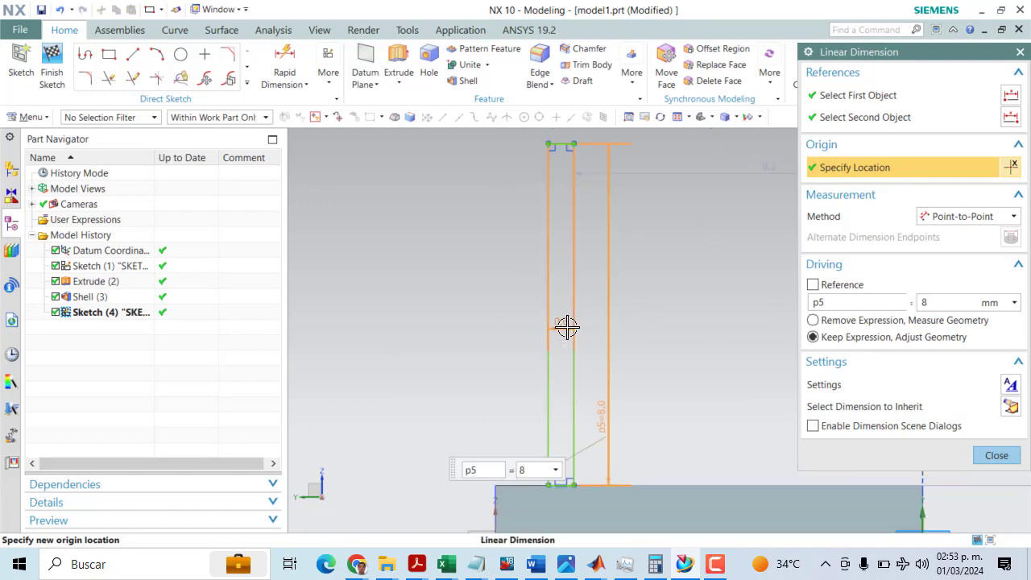
pyautogui.press('Escape')
# - Try widths of 0.08 mm and 0.1 mm for the narrow upright rectangle
pyautogui.doubleClick(553, 324)
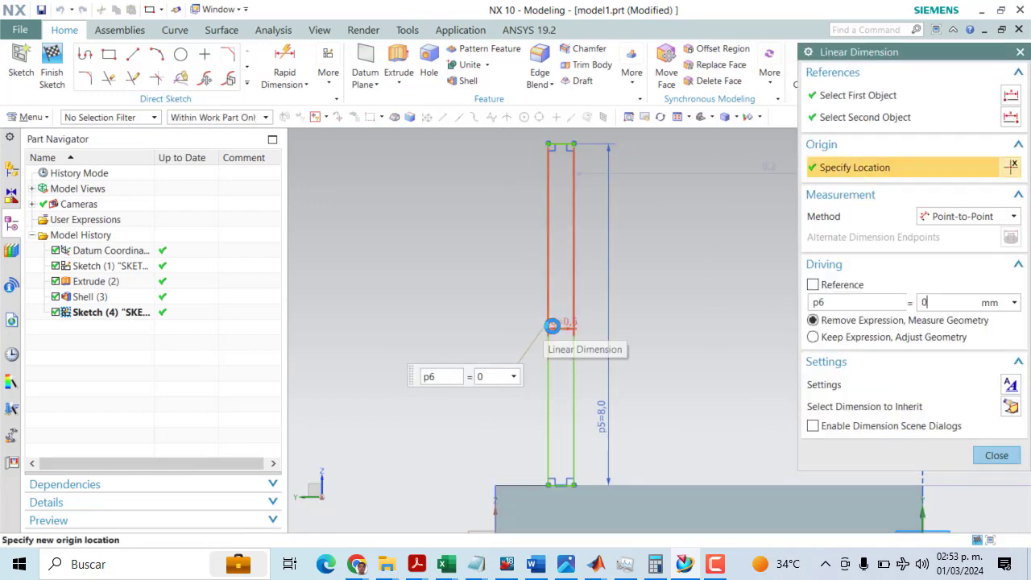
pyautogui.write('.08')
pyautogui.press('Return')
pyautogui.scroll(-1, 659, 306)
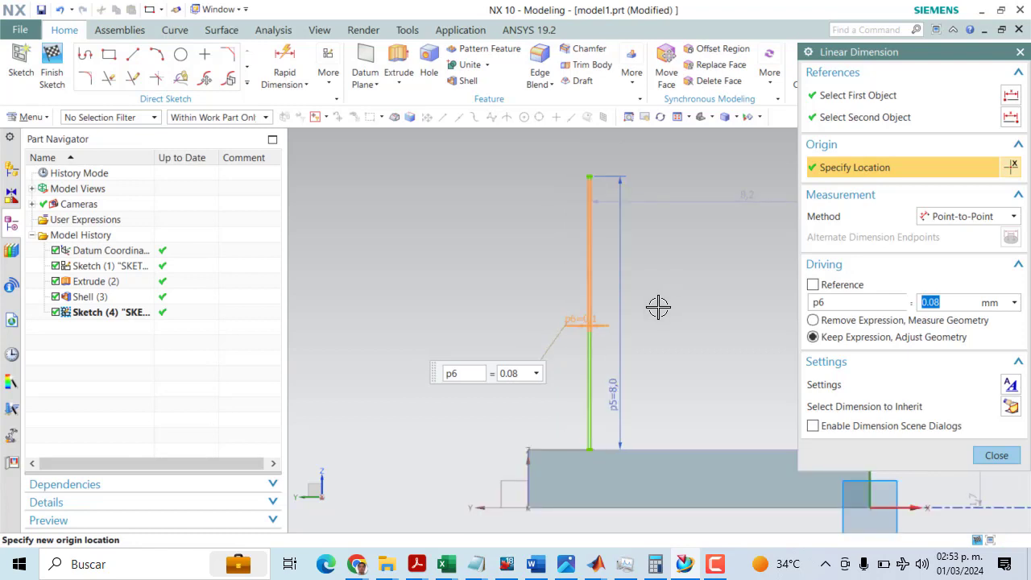
pyautogui.write('0.')
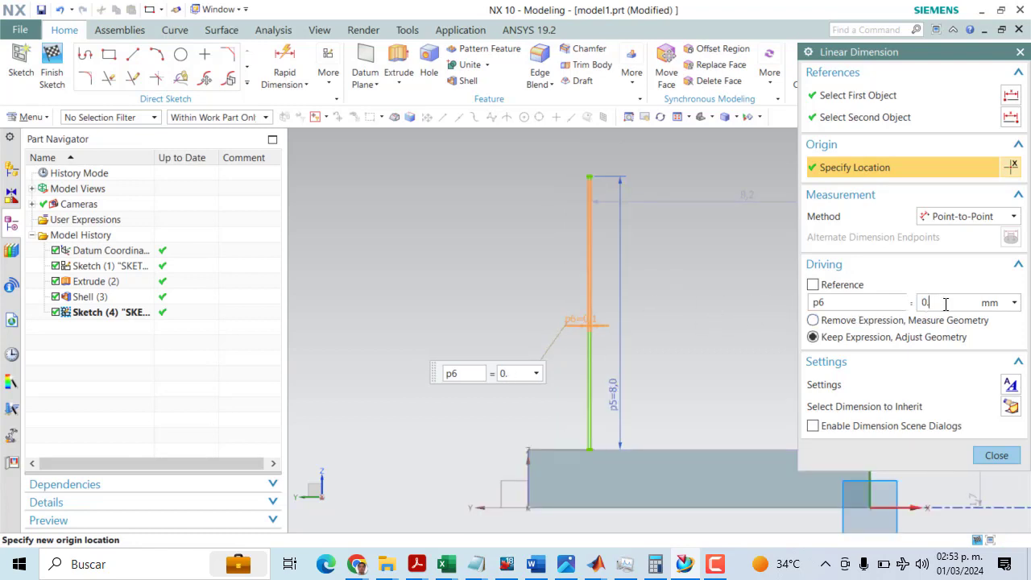
pyautogui.write('1')
pyautogui.press('Return')
# - Set the narrow upright rectangle's width to 0.5 mm
pyautogui.write('0.')
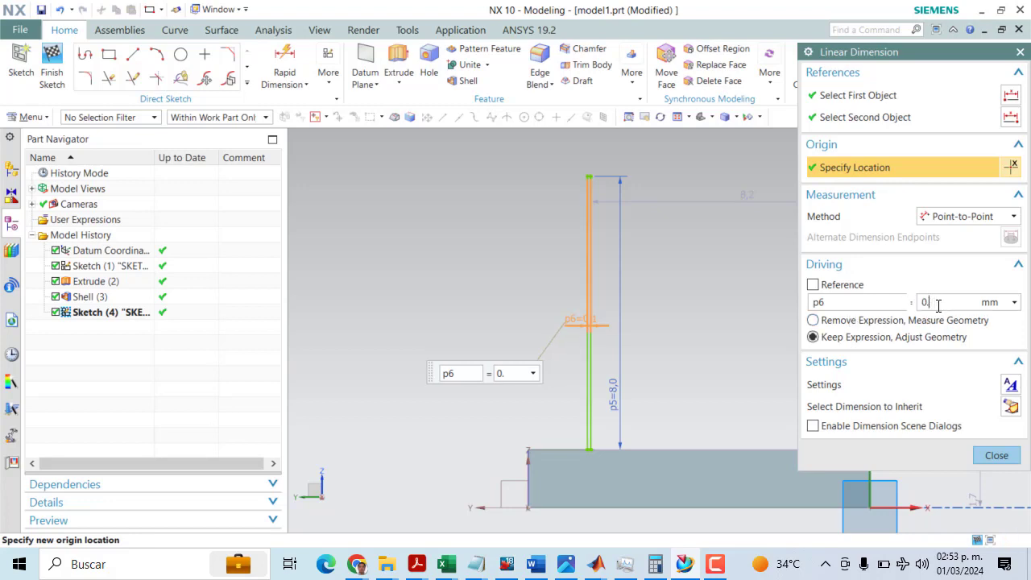
pyautogui.write('5')
pyautogui.press('Return')
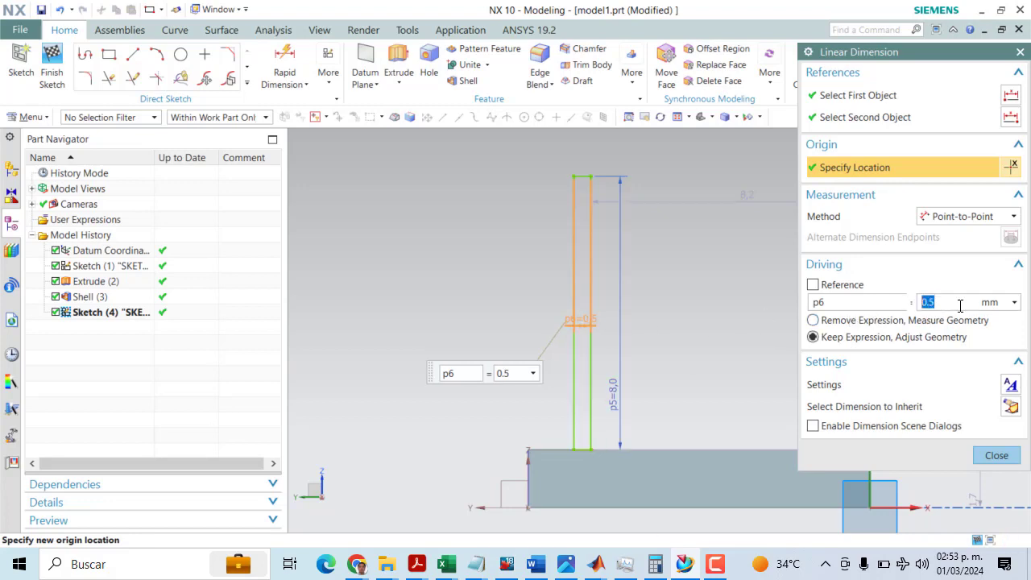
# - Try a width of 0.2 mm for the narrow upright rectangle, and return it to 0.5 mm
pyautogui.write('0.2')
pyautogui.press('Return')
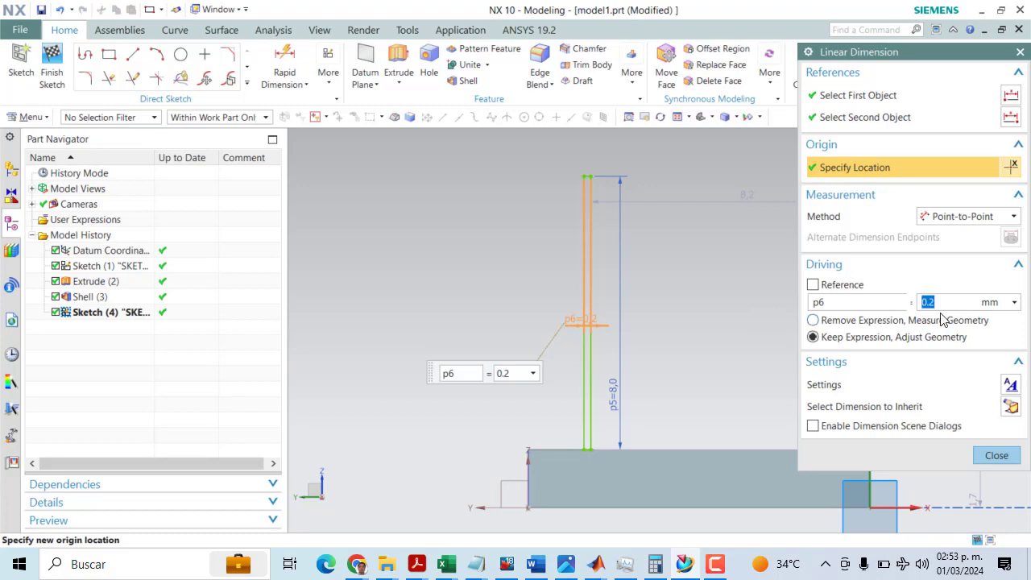
pyautogui.write('0.5')
pyautogui.press('Return')
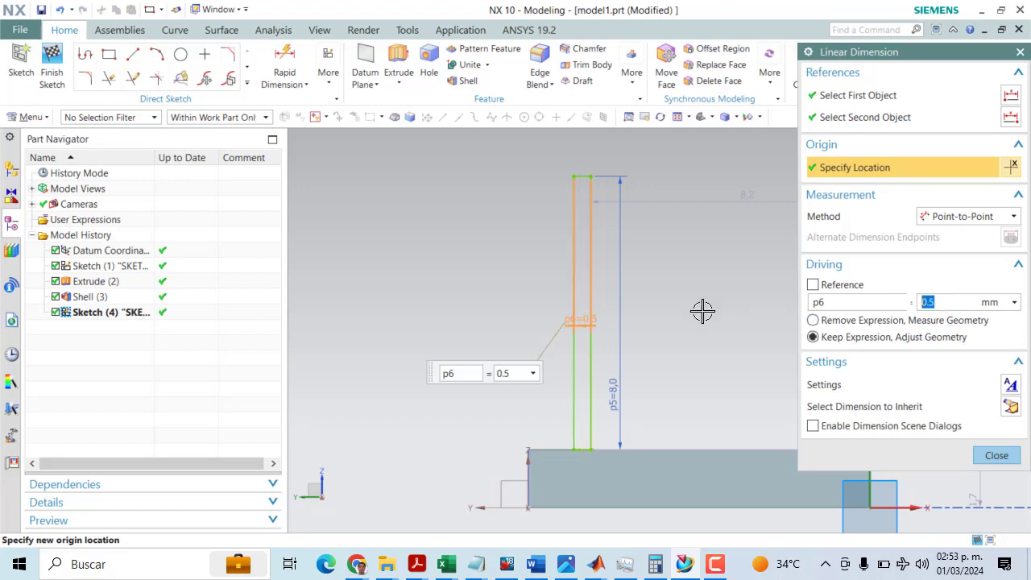
# - Extrude the narrow upright rectangle 25 mm along the tube's length as a separate solid fin, reversing the default direction
pyautogui.scroll(-2, 357, 370)
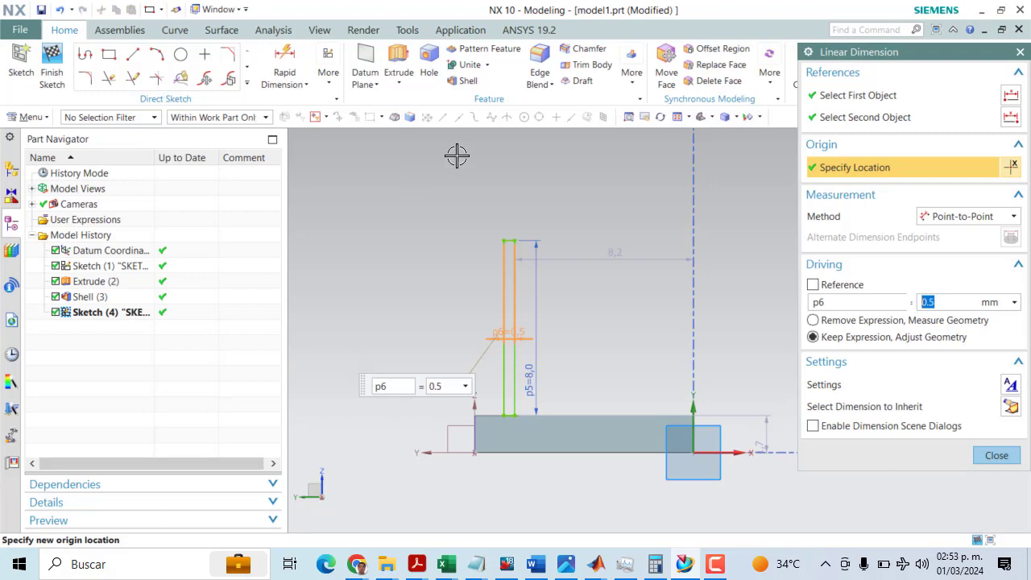
pyautogui.click(996, 456)
pyautogui.moveTo(814, 299); pyautogui.dragTo(787, 315, button='middle')
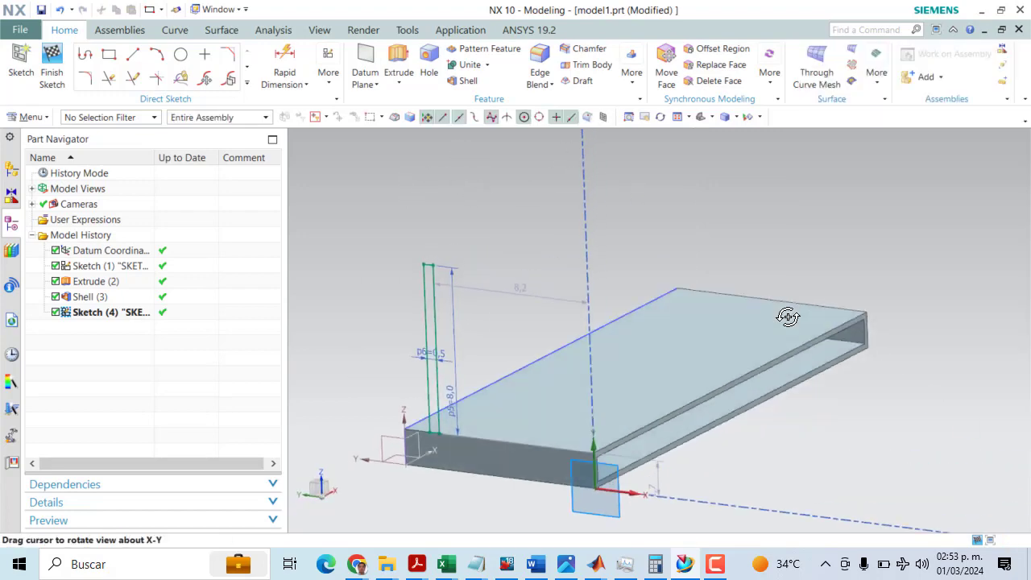
pyautogui.click(396, 74)
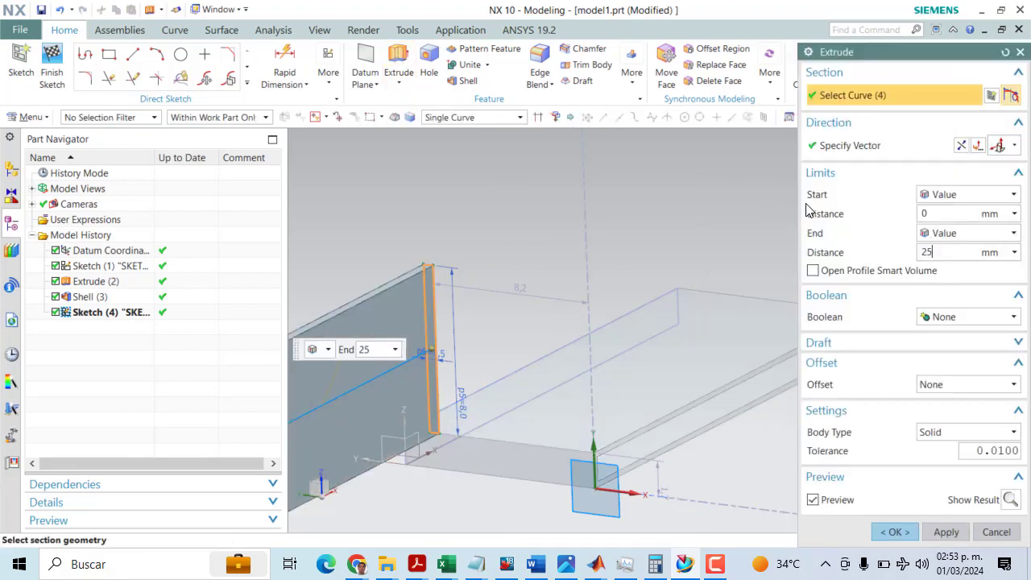
pyautogui.click(978, 145)
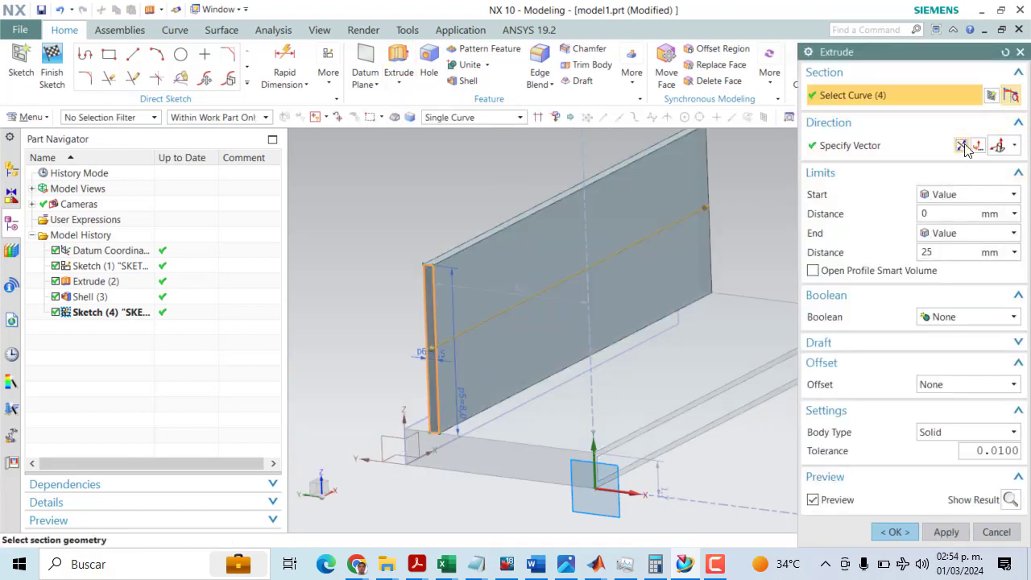
pyautogui.click(909, 537)
pyautogui.moveTo(553, 333); pyautogui.dragTo(612, 276, button='middle')
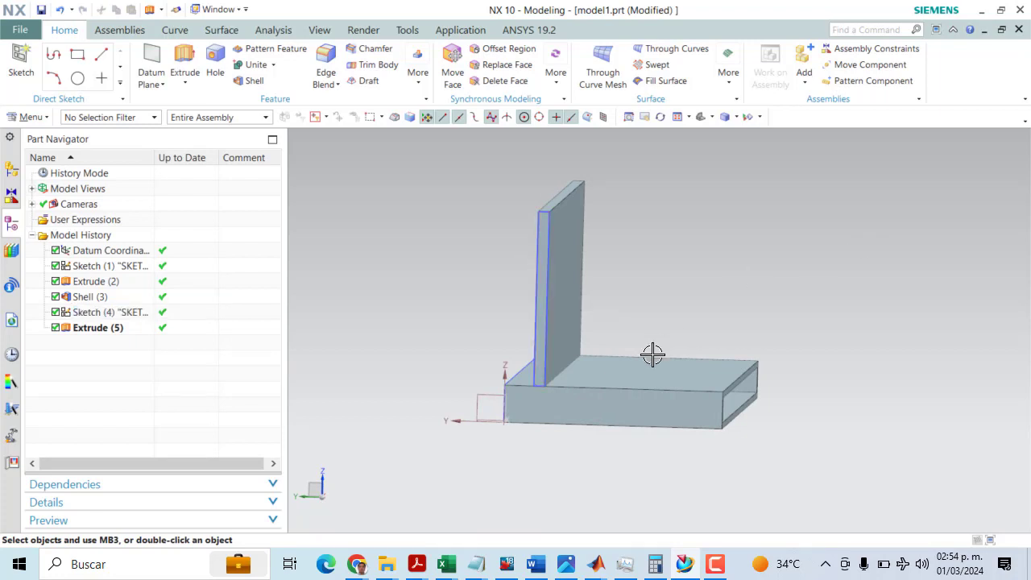
# - Edit the fin's sketch so the rectangle's near side sits 1.66 mm from the tube's side edge at the origin, and finish the sketch
pyautogui.scroll(3, 573, 395)
pyautogui.scroll(-3, 530, 391)
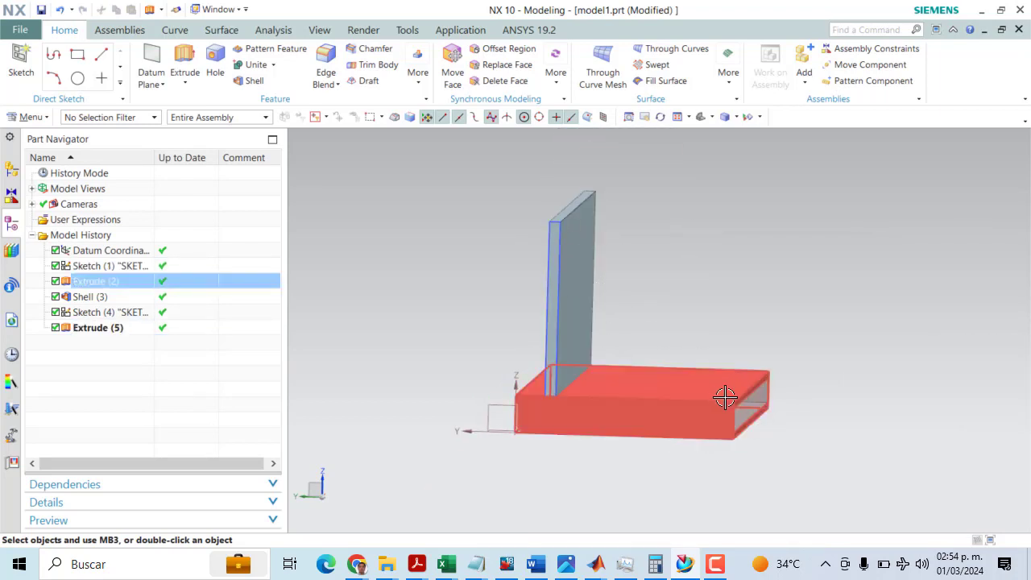
pyautogui.scroll(3, 516, 396)
pyautogui.scroll(-2, 528, 389)
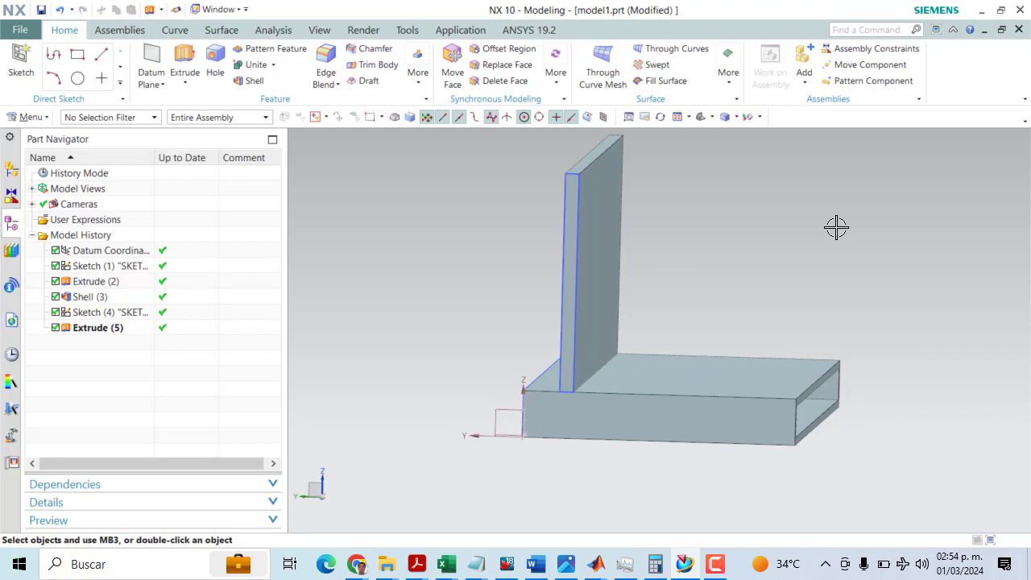
pyautogui.doubleClick(89, 312)
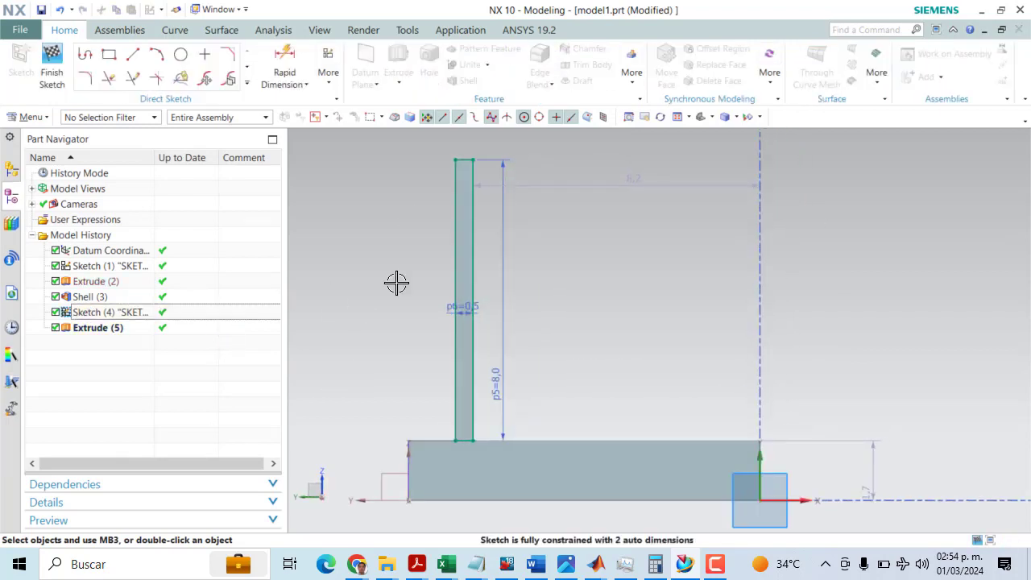
pyautogui.click(284, 66)
pyautogui.click(408, 461)
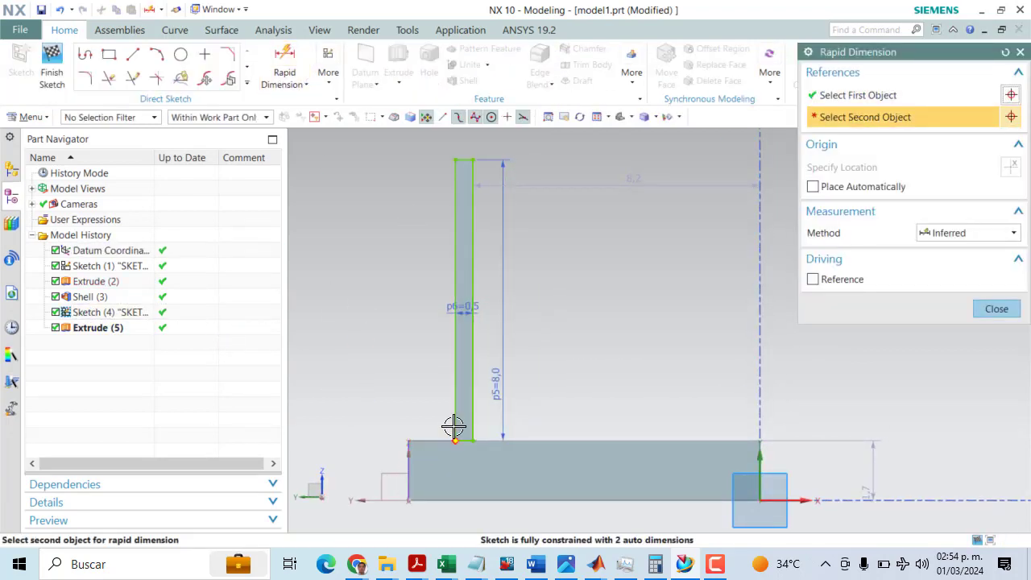
pyautogui.click(454, 425)
pyautogui.click(445, 355)
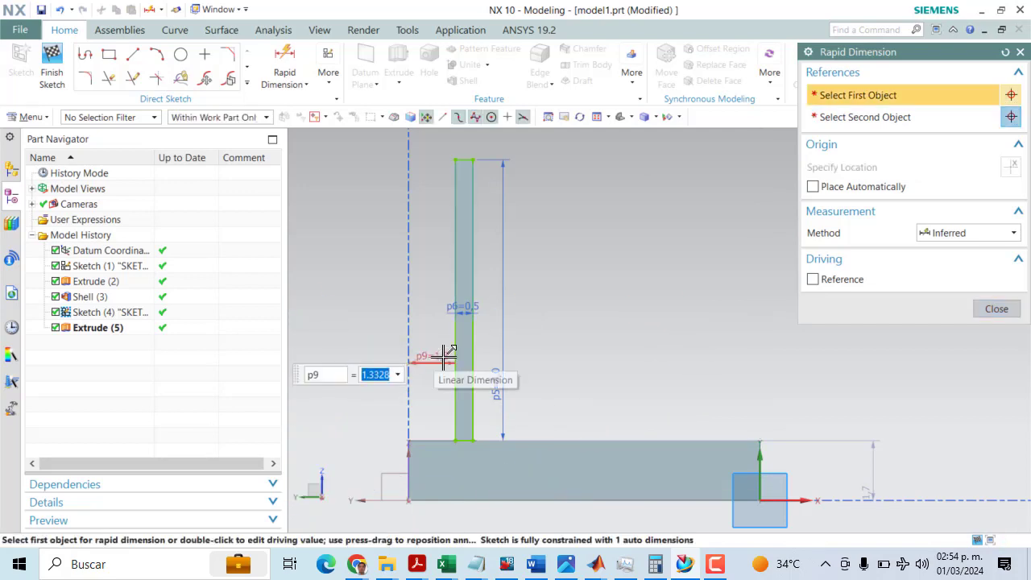
pyautogui.write('1.66')
pyautogui.press('Return')
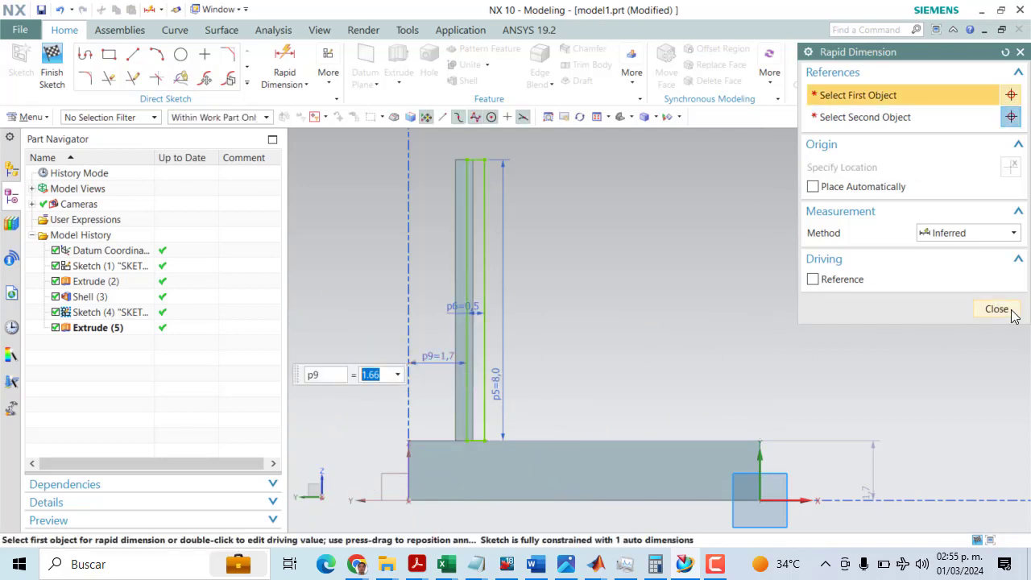
pyautogui.click(996, 310)
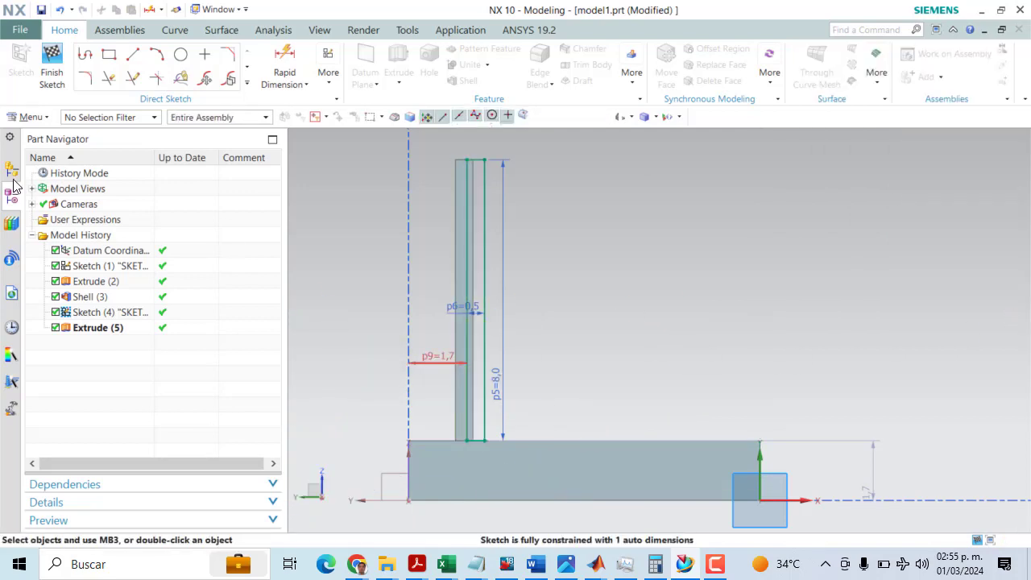
pyautogui.click(52, 65)
pyautogui.moveTo(604, 276); pyautogui.dragTo(601, 278, button='middle')
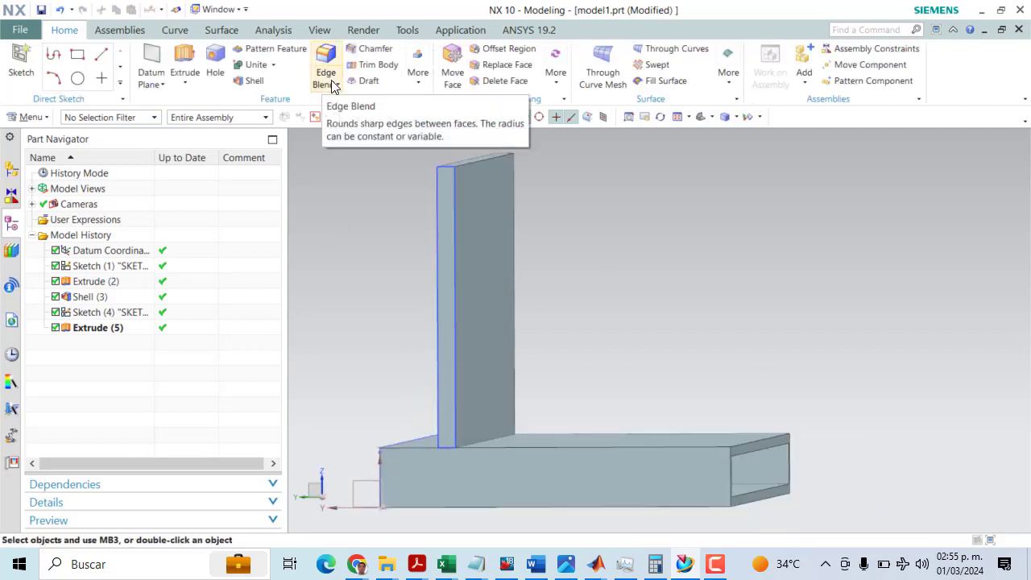
# - Pattern the fin body linearly across the tube's width with Pattern Geometry, using a count of 3 and a pitch of 3.33 mm
pyautogui.click(418, 75)
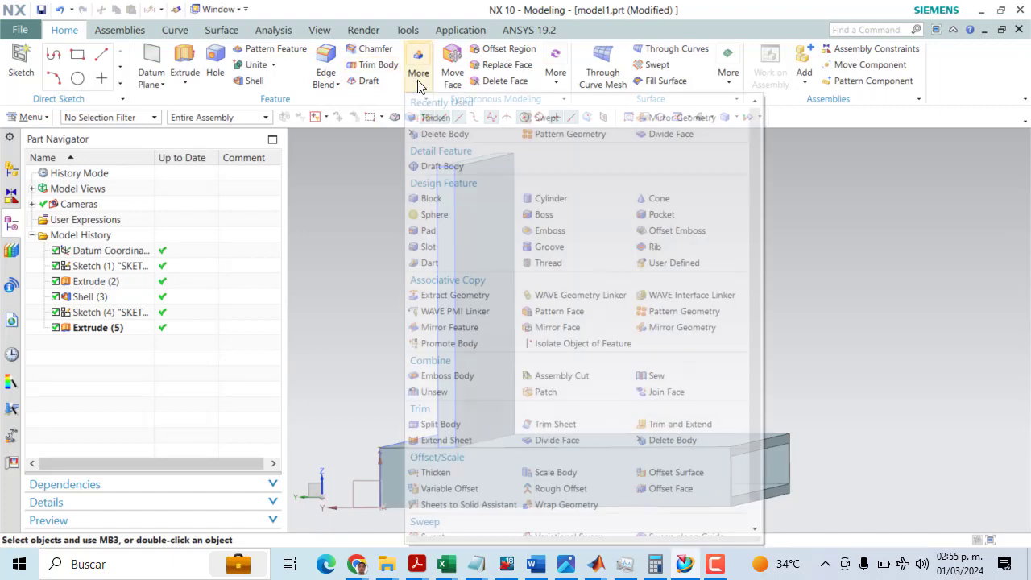
pyautogui.click(559, 133)
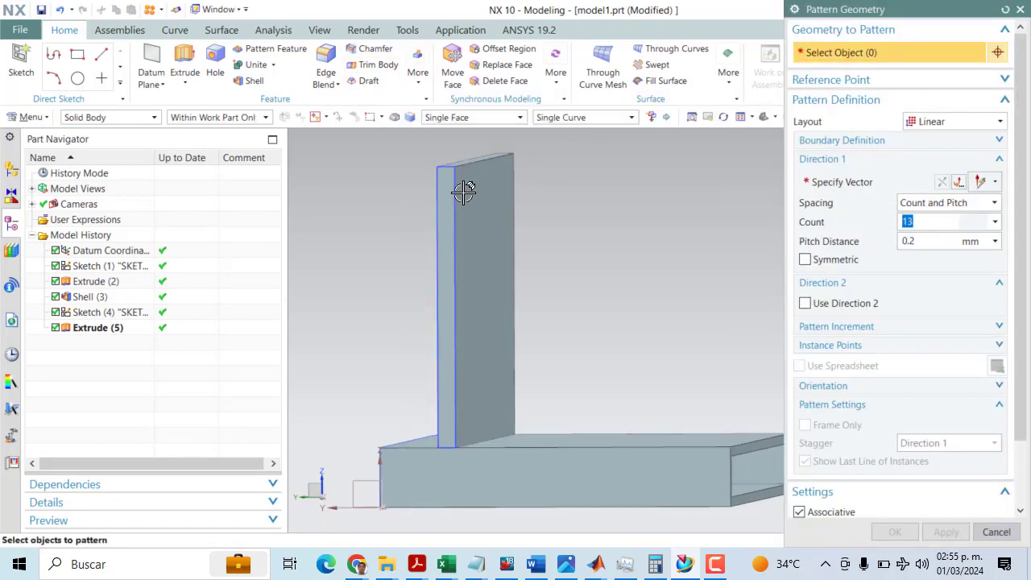
pyautogui.click(464, 193)
pyautogui.scroll(2, 617, 346)
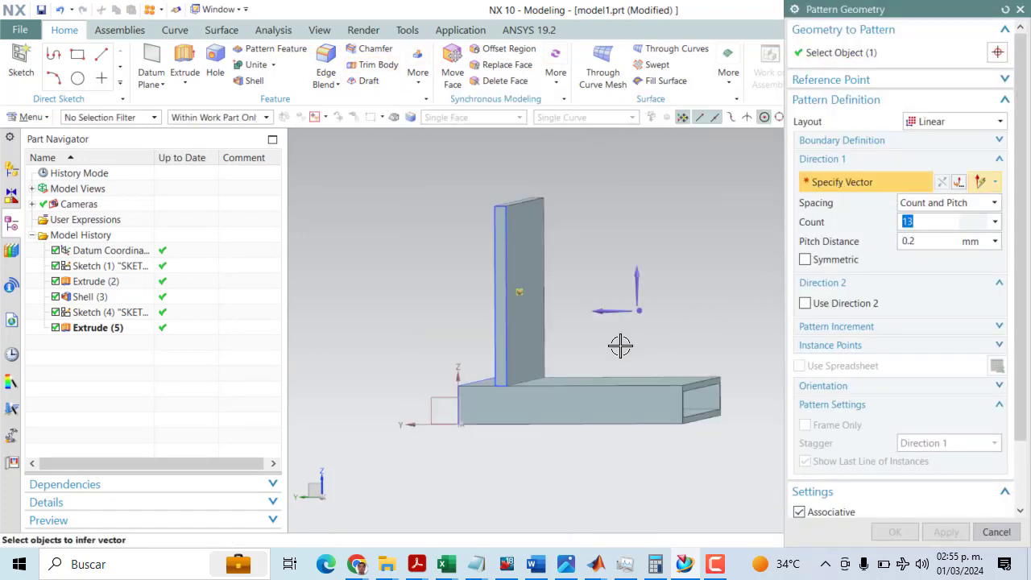
pyautogui.click(586, 387)
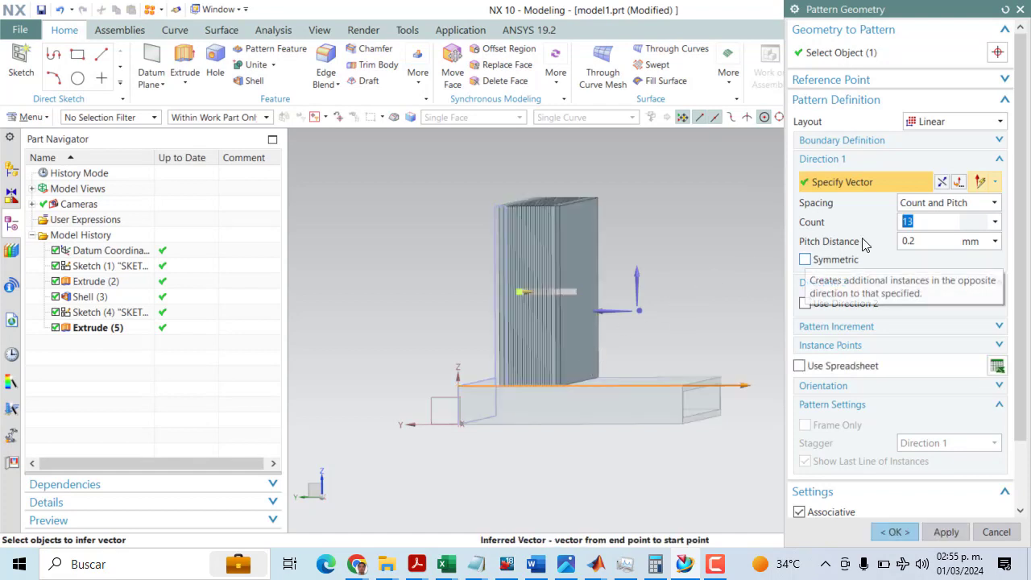
pyautogui.write('3')
pyautogui.press('Return')
pyautogui.press('Tab')
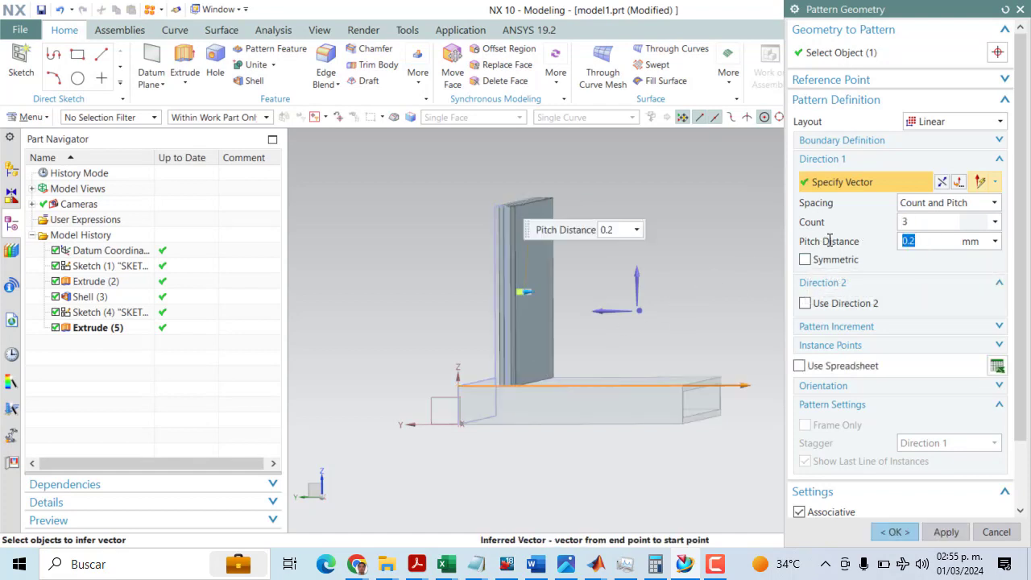
pyautogui.write('3.33')
pyautogui.press('Return')
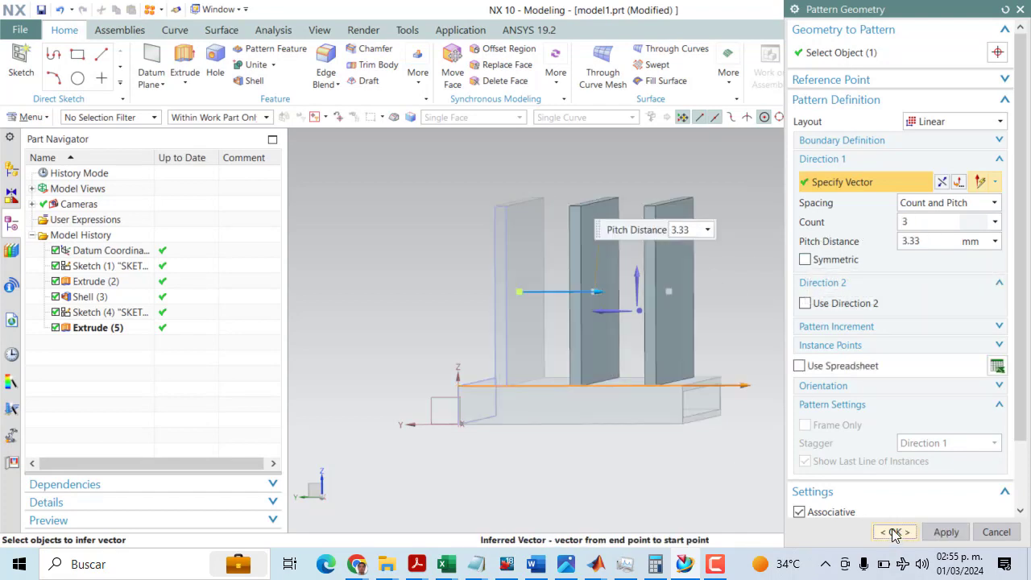
pyautogui.click(894, 532)
# - Measure the projected distance between the first fin's outer side and the tube's side edge at the origin, viewed square to the end face
pyautogui.moveTo(626, 488); pyautogui.dragTo(601, 484, button='middle')
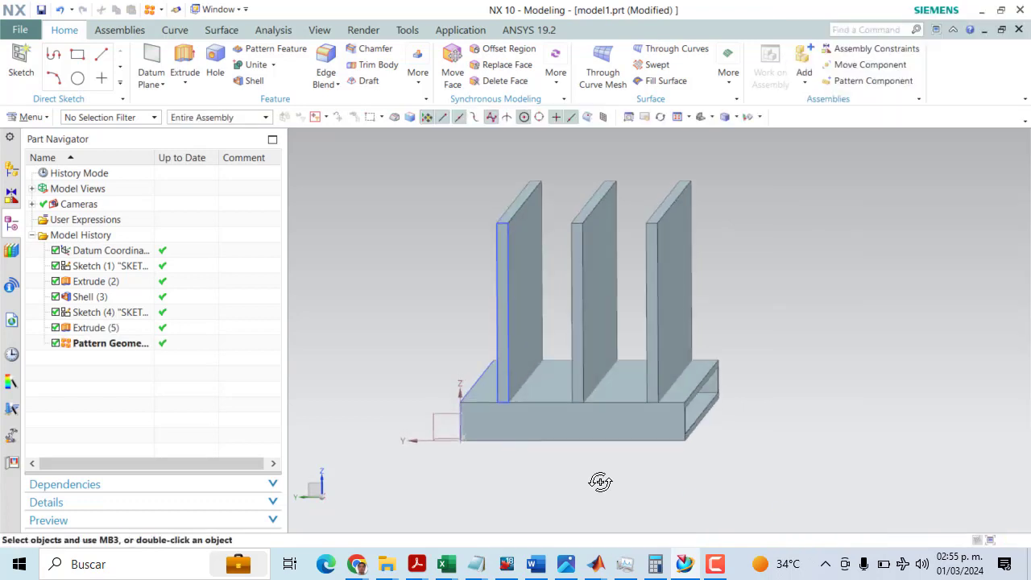
pyautogui.press('F8')
pyautogui.scroll(2, 664, 310)
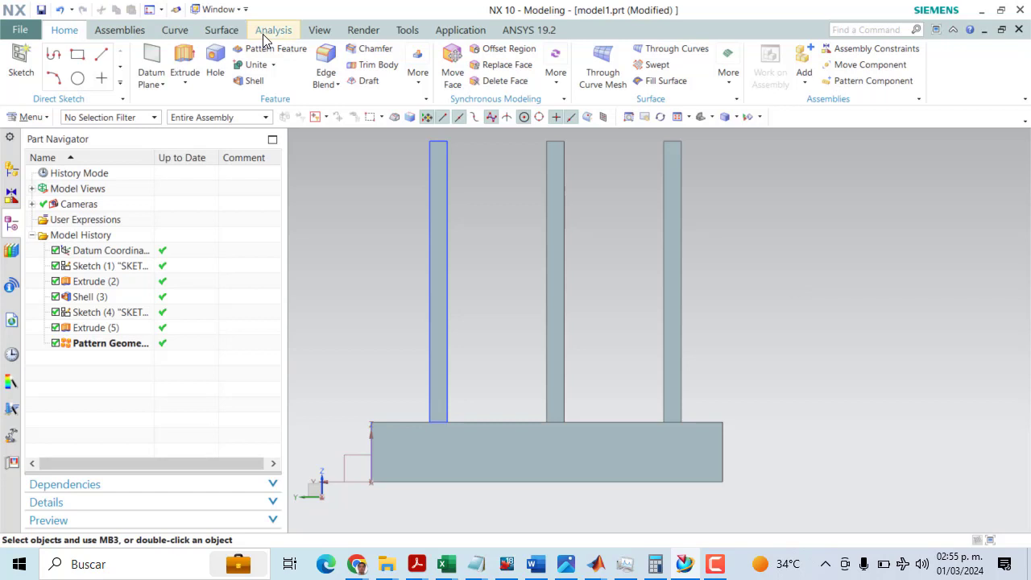
pyautogui.scroll(4, 458, 140)
pyautogui.scroll(-6, 645, 144)
pyautogui.scroll(7, 751, 321)
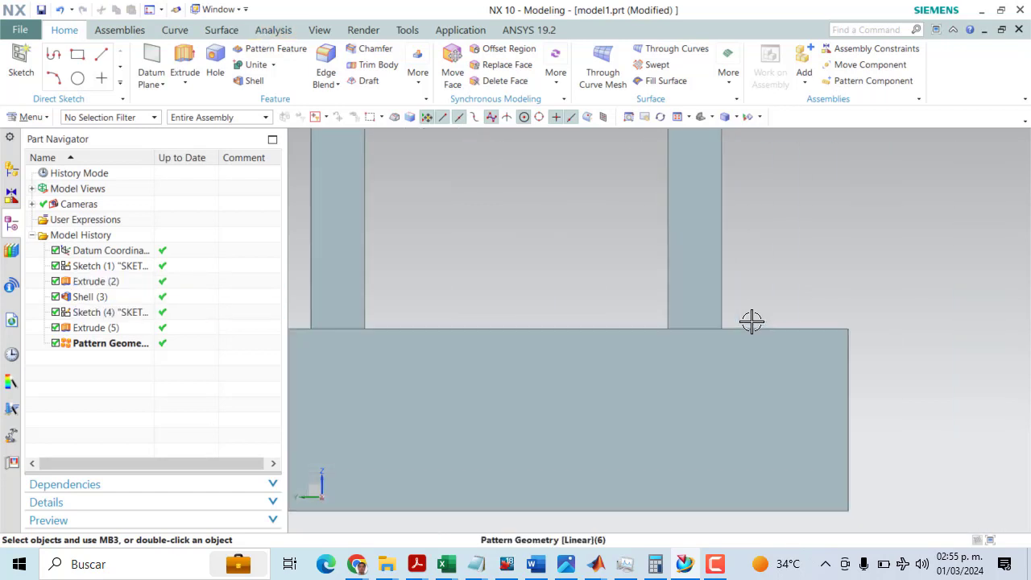
pyautogui.scroll(-5, 752, 322)
pyautogui.click(270, 30)
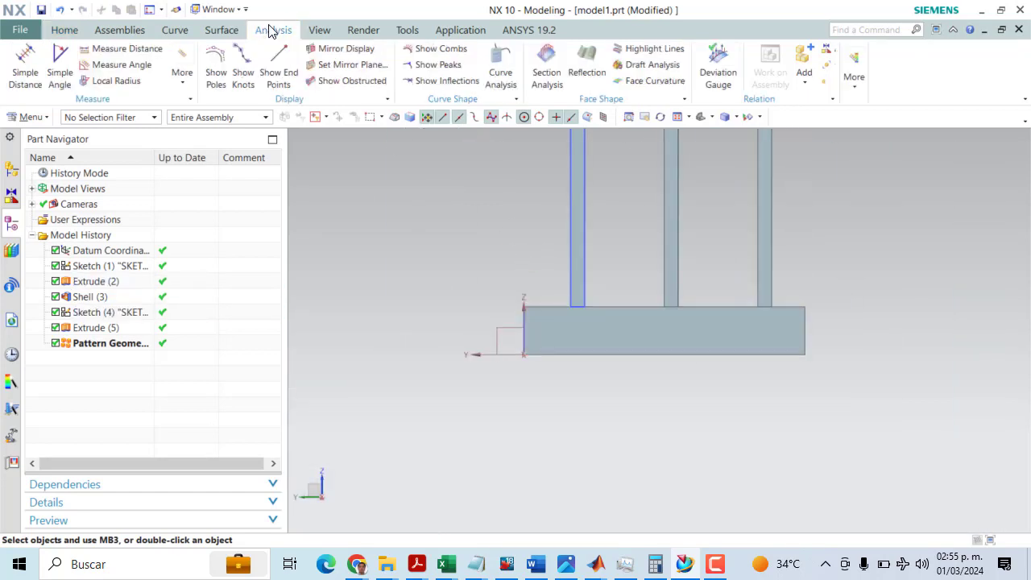
pyautogui.click(121, 48)
pyautogui.scroll(3, 565, 308)
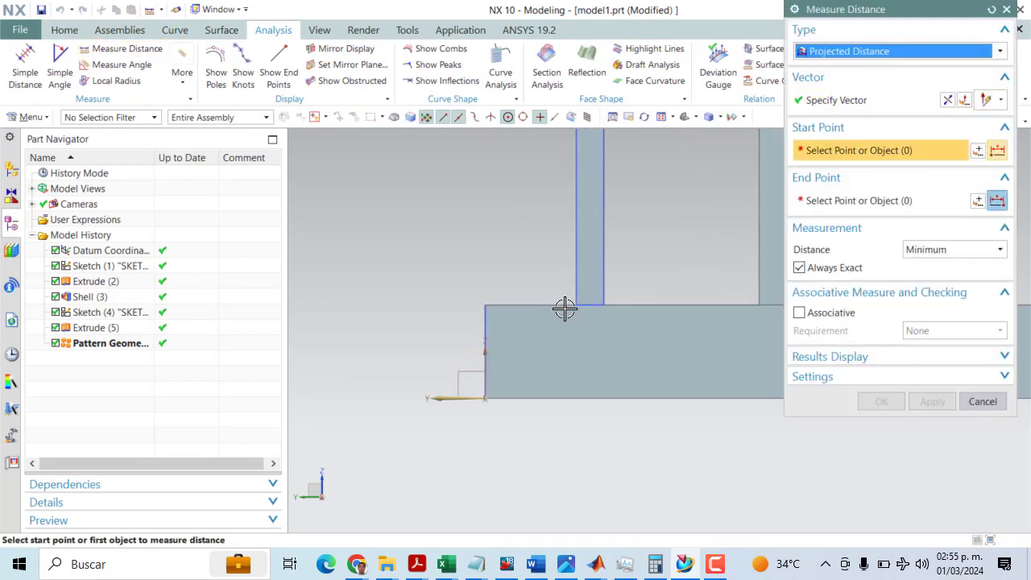
pyautogui.click(576, 305)
pyautogui.click(485, 314)
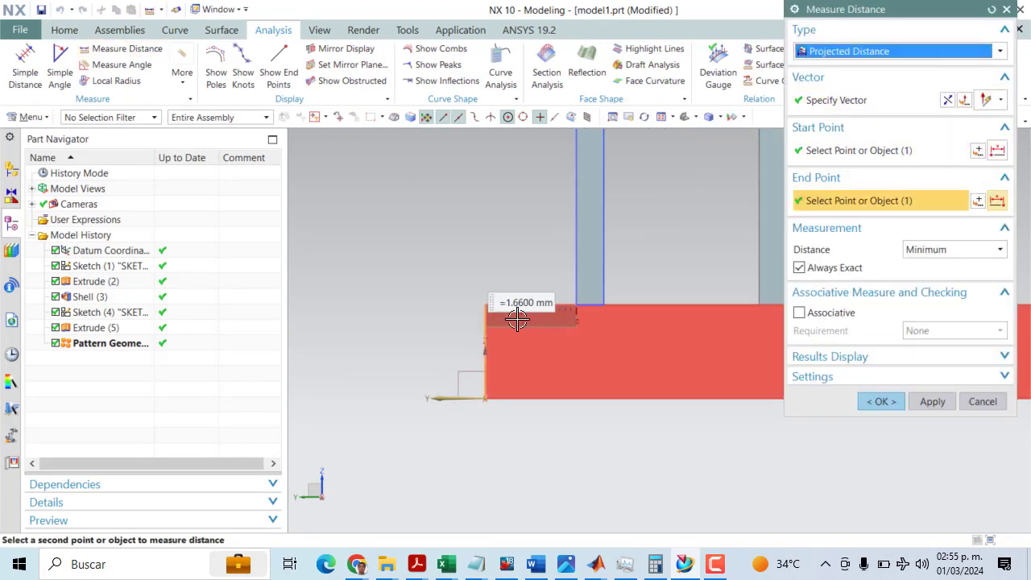
# - Measure the projected distance from the third fin's inner side to the tube's far side edge
pyautogui.click(339, 118)
pyautogui.scroll(-4, 375, 293)
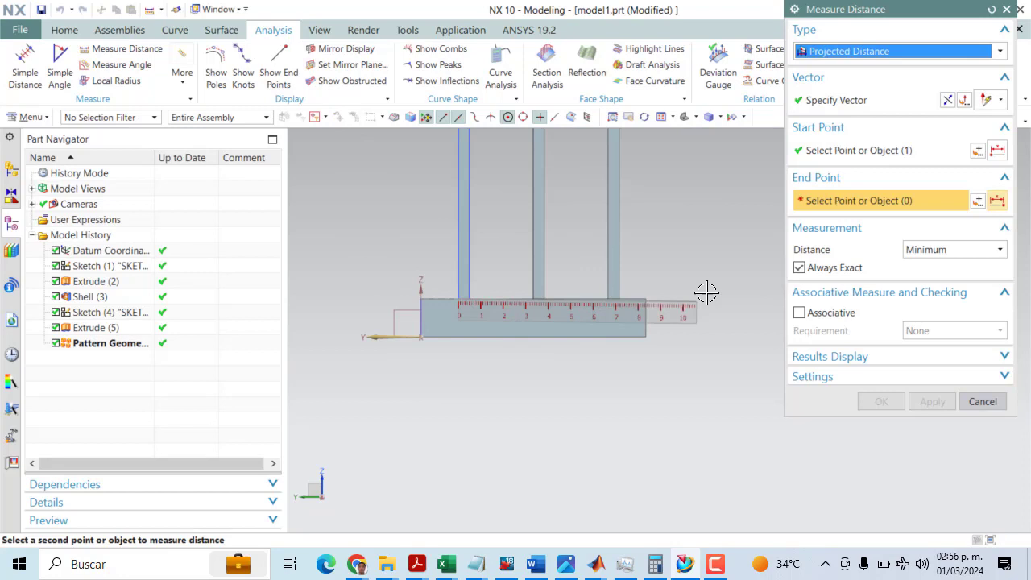
pyautogui.click(840, 147)
pyautogui.scroll(4, 612, 278)
pyautogui.click(614, 289)
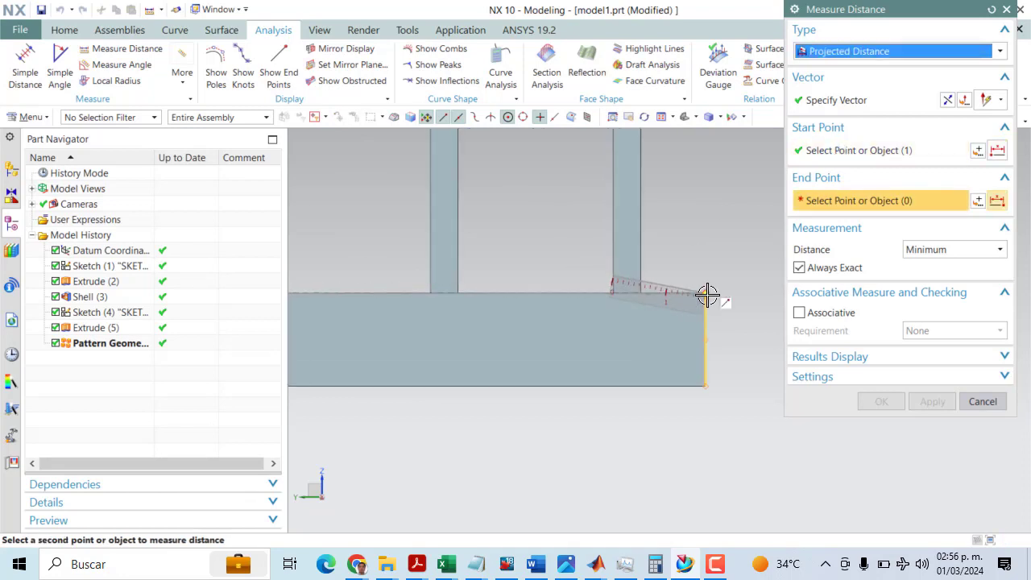
pyautogui.click(707, 295)
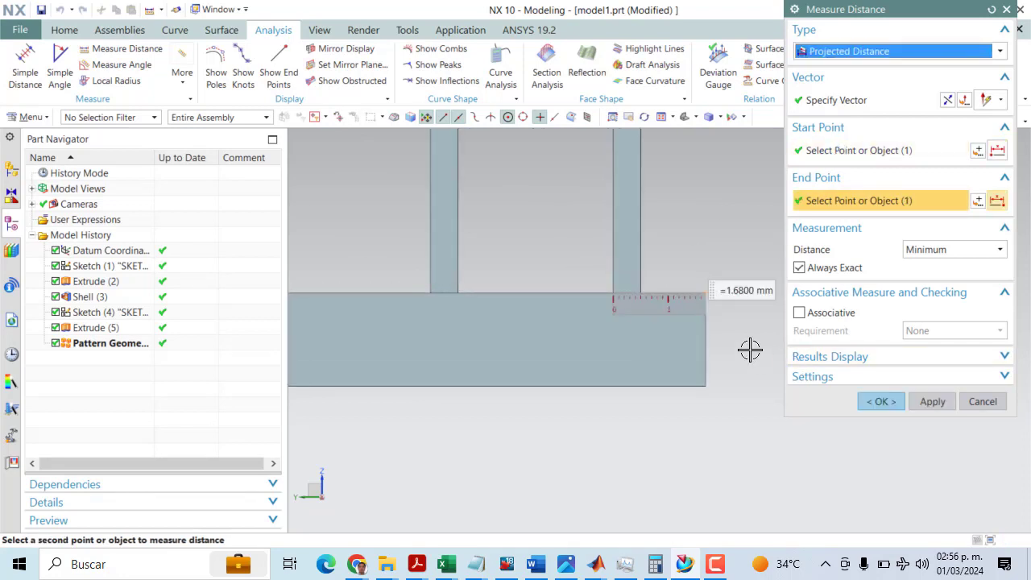
# - Measure the tube's full width and the first fin's offset from the origin-side edge, and close the measurement
pyautogui.scroll(-2, 750, 351)
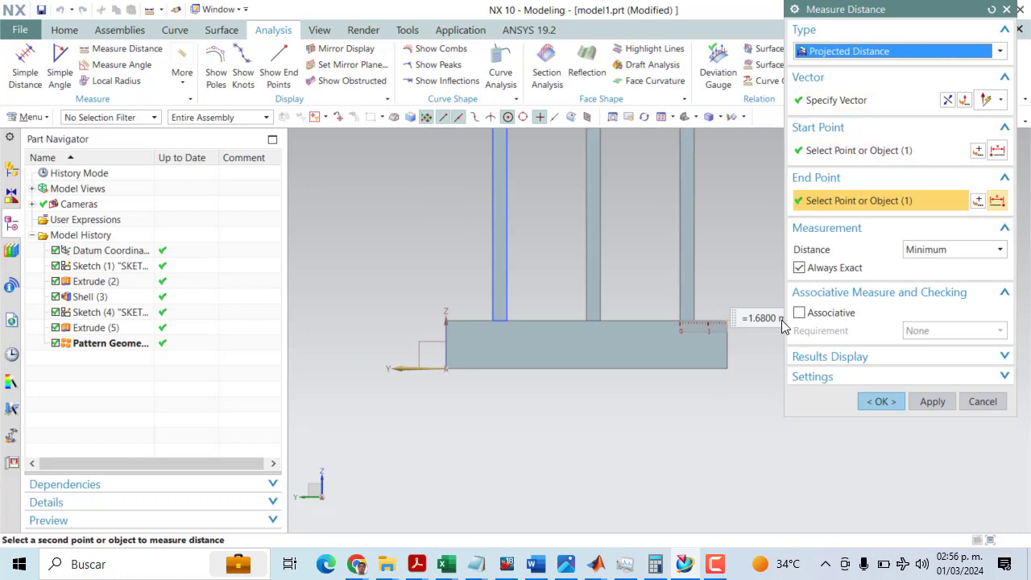
pyautogui.click(826, 155)
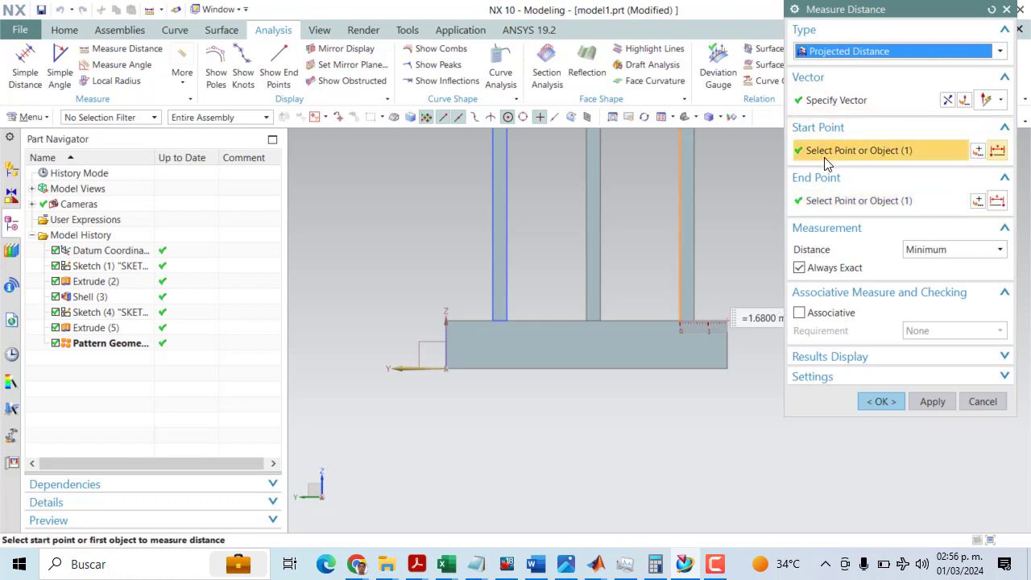
pyautogui.click(444, 323)
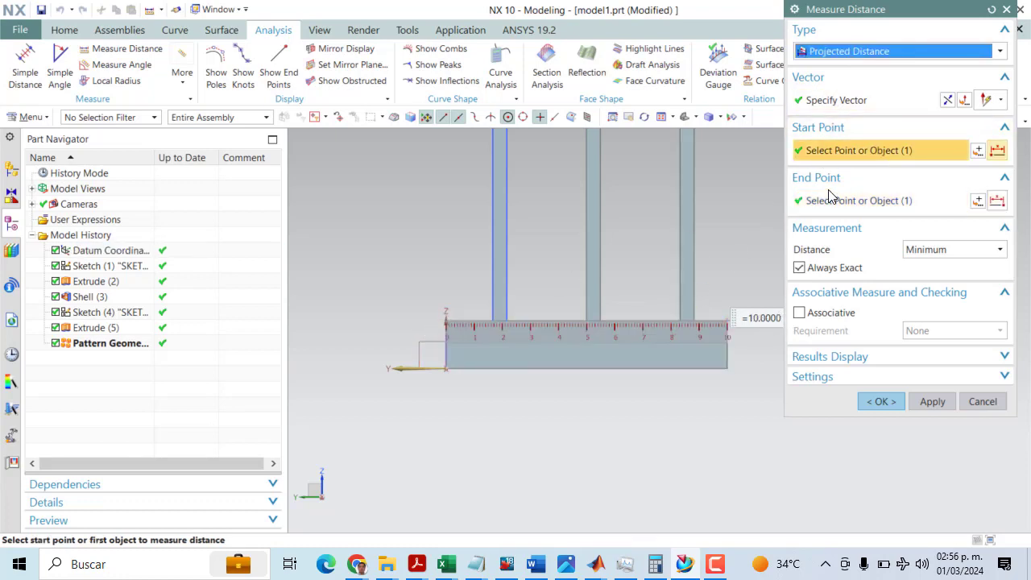
pyautogui.click(492, 308)
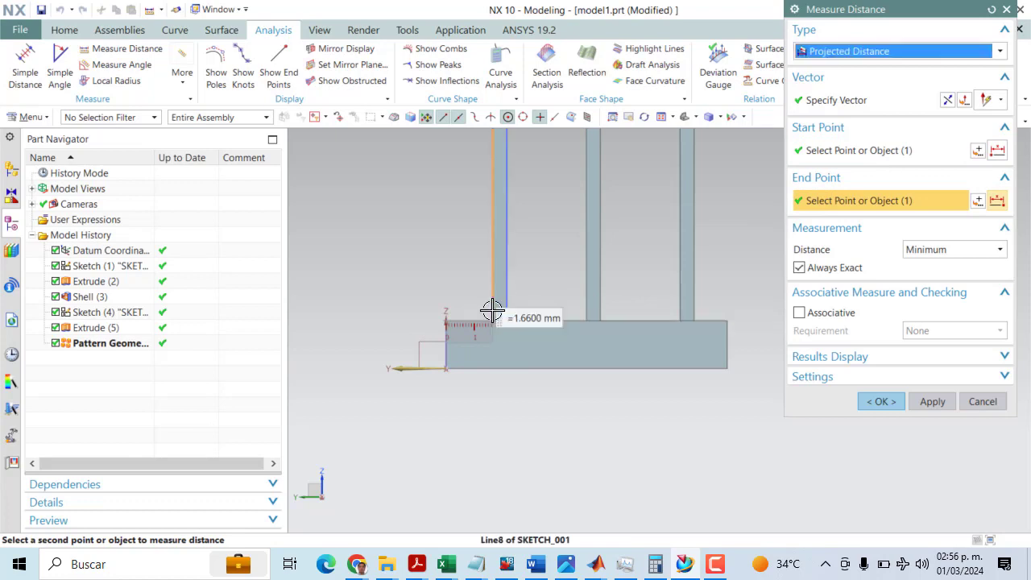
pyautogui.click(864, 402)
pyautogui.moveTo(535, 372); pyautogui.dragTo(394, 219, button='middle')
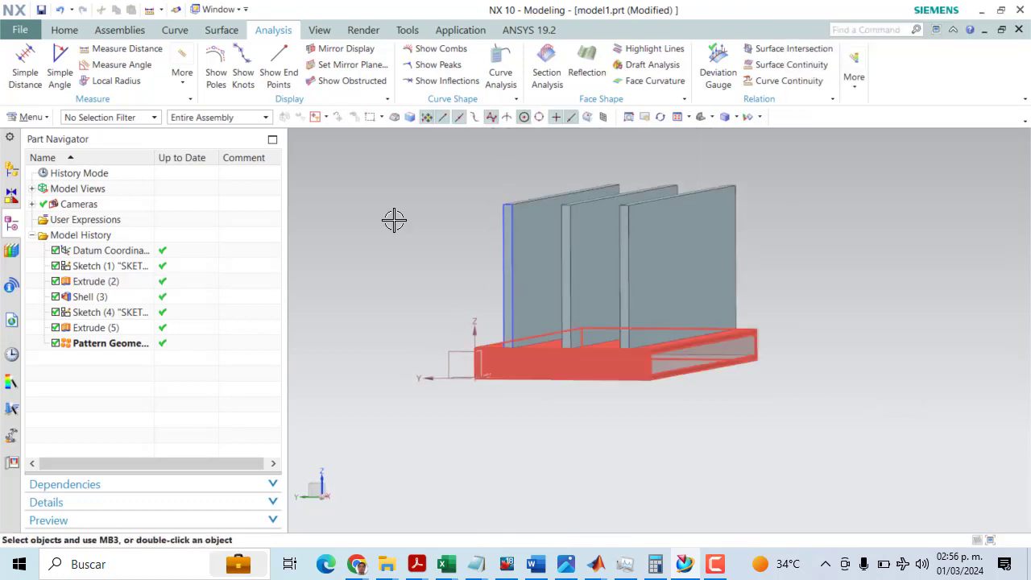
pyautogui.click(64, 30)
pyautogui.click(417, 75)
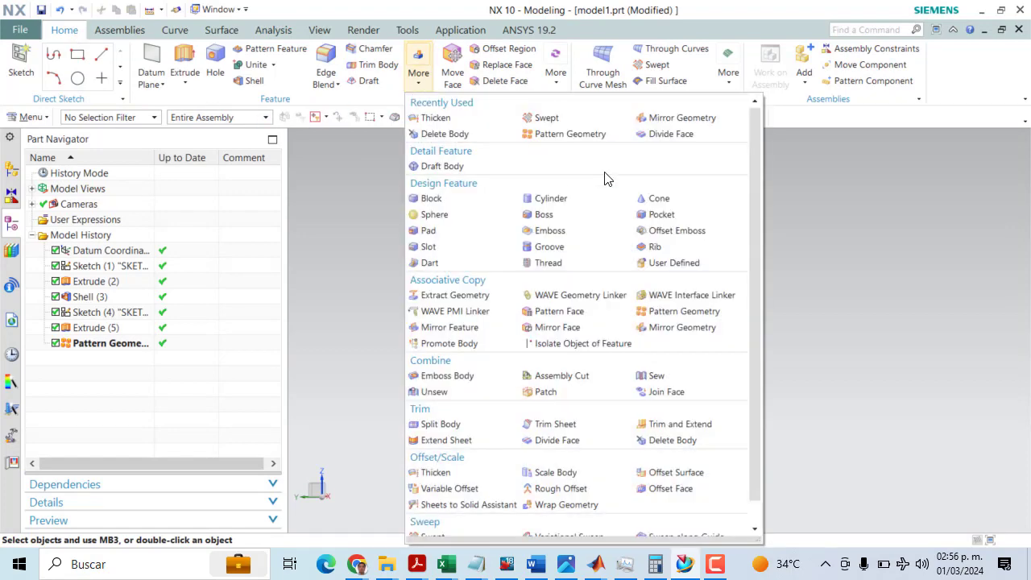
pyautogui.click(699, 124)
pyautogui.click(982, 237)
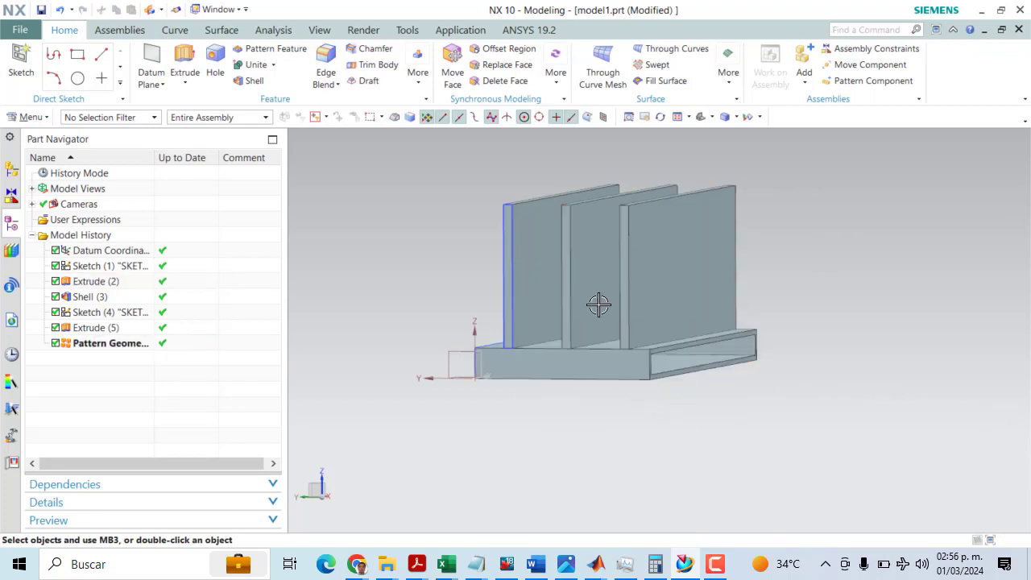
# - Create a Bisector datum plane midway between the tube's upper and lower outer faces
pyautogui.click(146, 56)
pyautogui.click(844, 51)
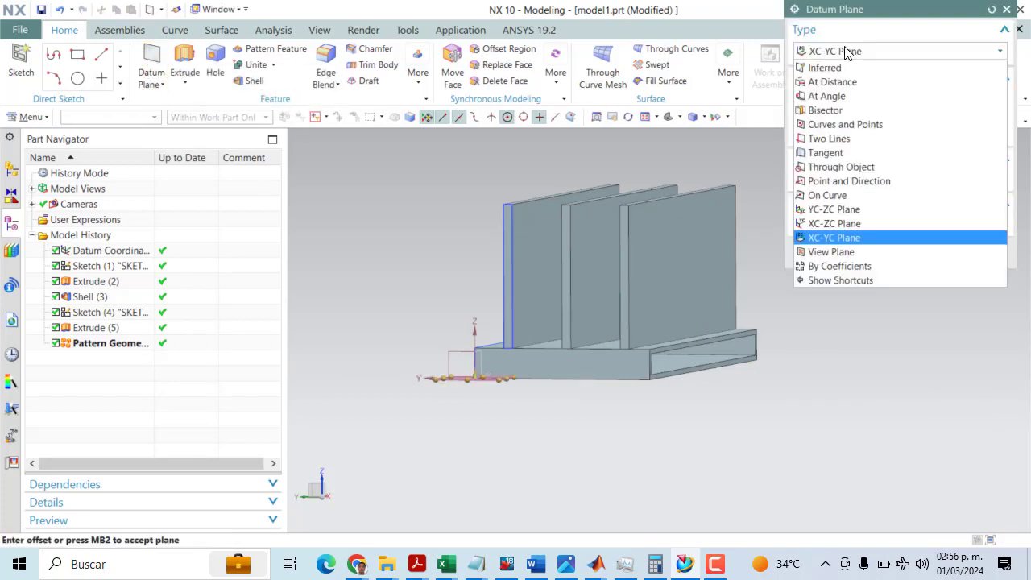
pyautogui.click(825, 111)
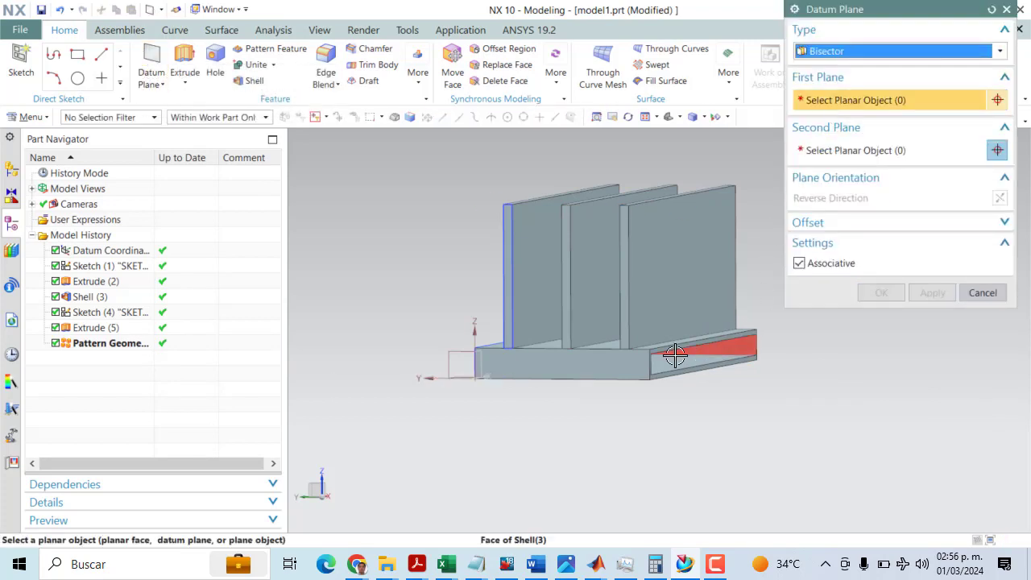
pyautogui.scroll(5, 675, 355)
pyautogui.click(663, 330)
pyautogui.scroll(-5, 649, 332)
pyautogui.moveTo(648, 333); pyautogui.dragTo(628, 331, button='middle')
pyautogui.click(629, 332)
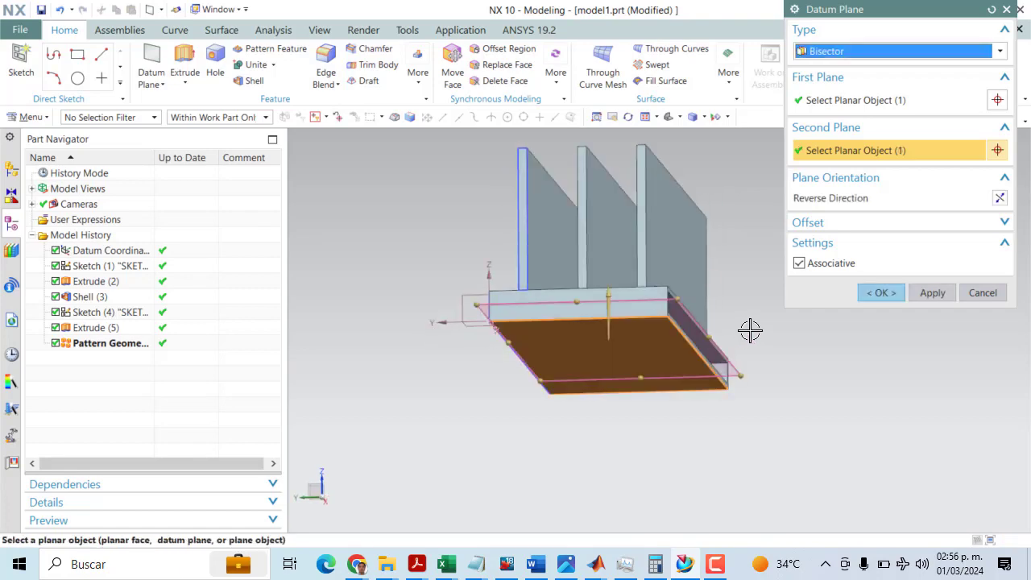
pyautogui.click(882, 294)
# - Mirror the three fin bodies about the mid-height datum plane with Mirror Geometry
pyautogui.moveTo(736, 373)
pyautogui.mouseDown(button='middle')
pyautogui.moveTo(686, 373)
pyautogui.moveTo(725, 384)
pyautogui.mouseUp(button='middle')
pyautogui.click(415, 71)
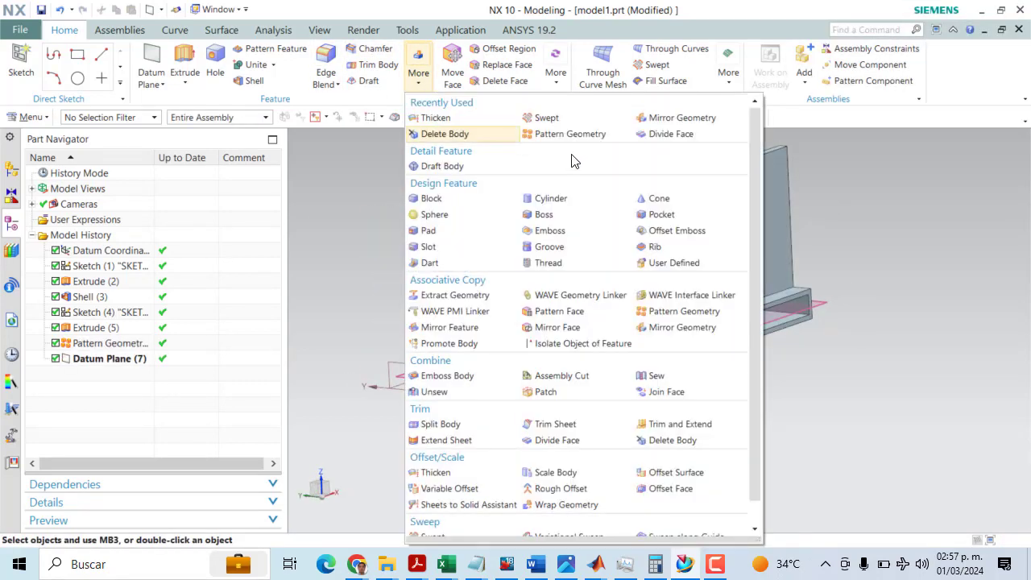
pyautogui.click(679, 119)
pyautogui.click(495, 279)
pyautogui.click(540, 274)
pyautogui.click(592, 279)
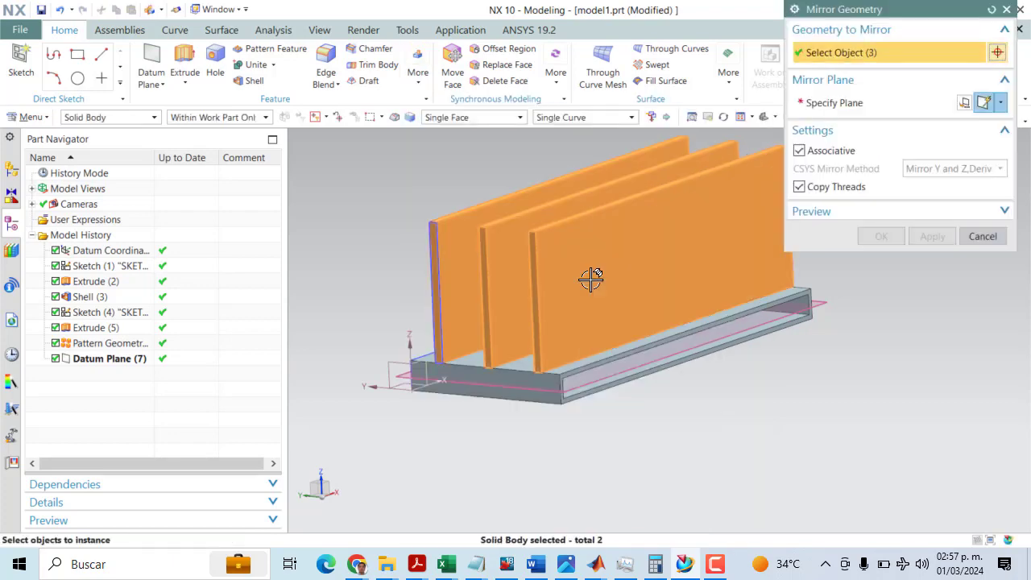
pyautogui.click(860, 109)
pyautogui.scroll(5, 822, 317)
pyautogui.click(801, 281)
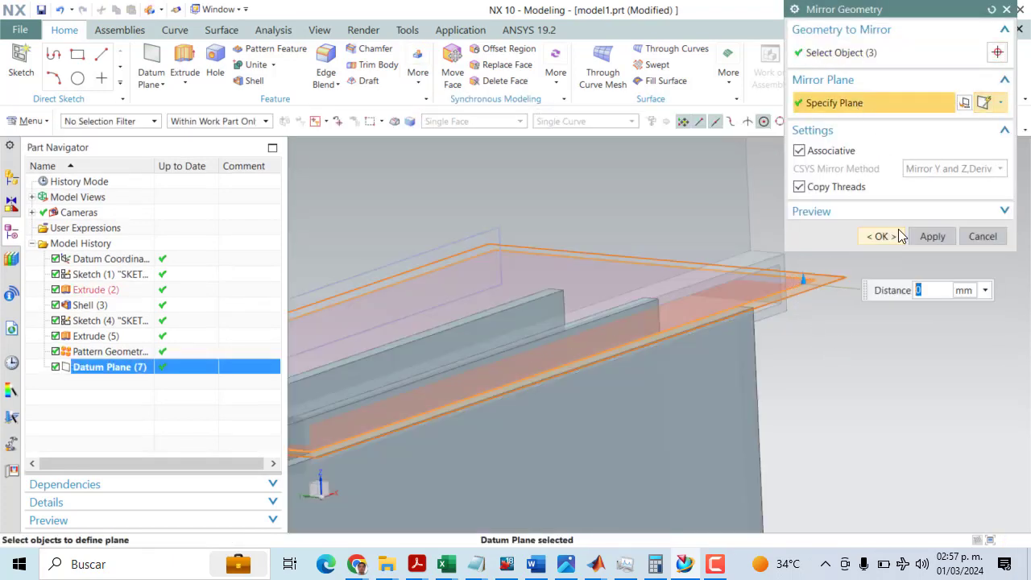
pyautogui.click(881, 236)
pyautogui.scroll(-5, 562, 345)
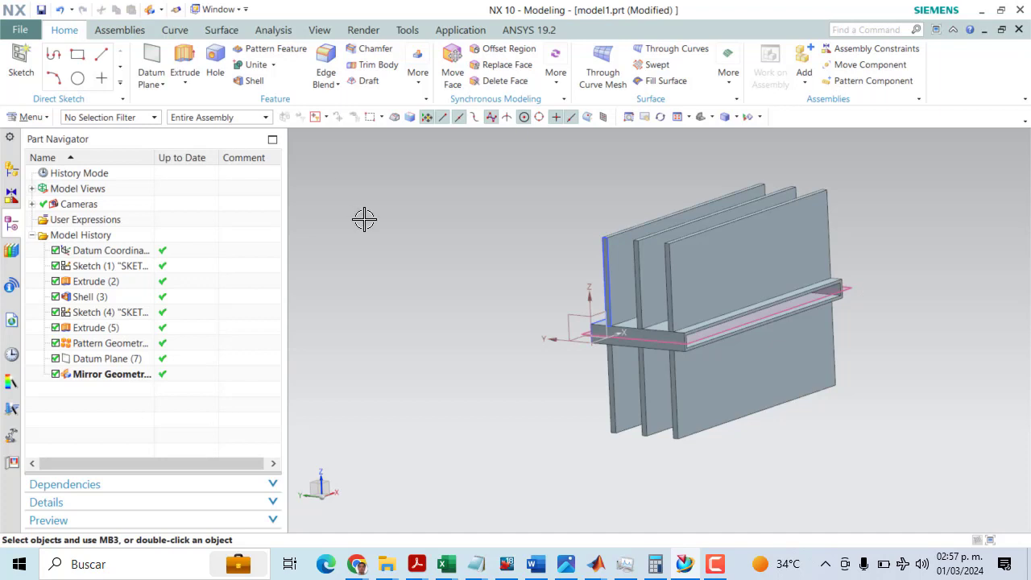
# - Unite the tube as target body with all the upper and lower fins as tool bodies
pyautogui.moveTo(364, 219); pyautogui.dragTo(408, 207, button='middle')
pyautogui.click(256, 64)
pyautogui.click(691, 315)
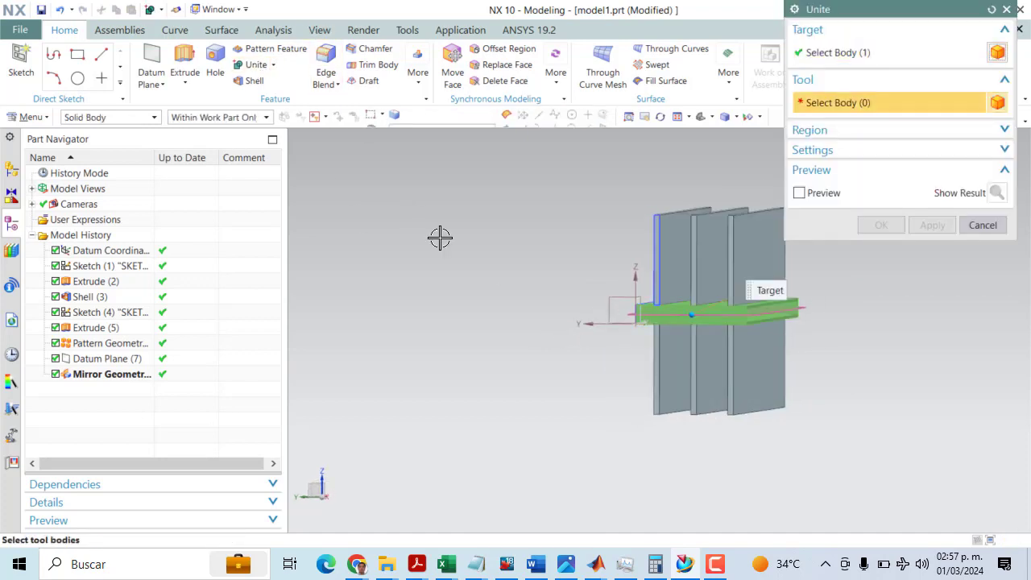
pyautogui.scroll(-3, 442, 238)
pyautogui.moveTo(472, 207); pyautogui.dragTo(737, 368)
pyautogui.click(895, 225)
pyautogui.scroll(4, 558, 154)
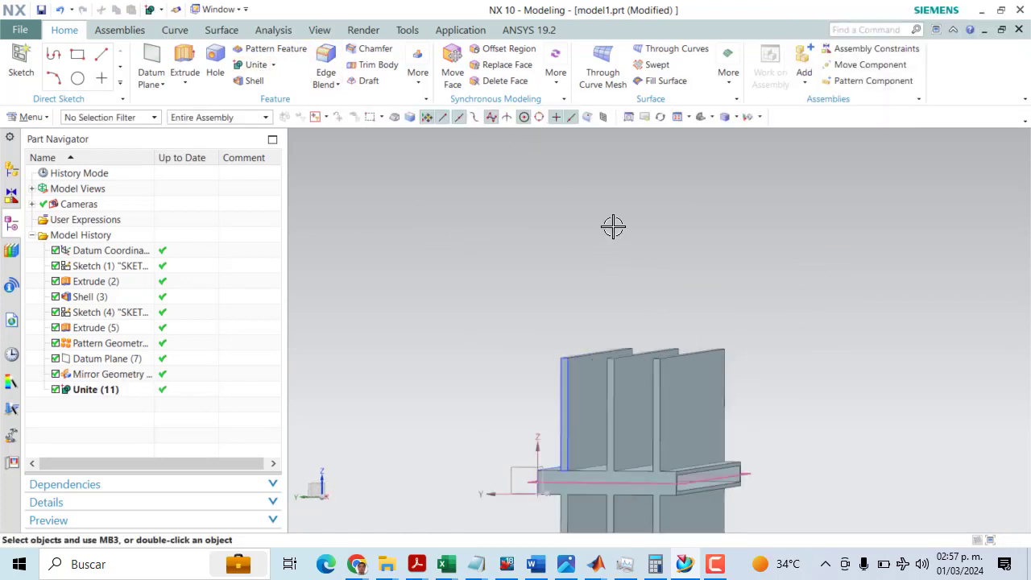
pyautogui.moveTo(613, 226); pyautogui.dragTo(788, 305, button='middle')
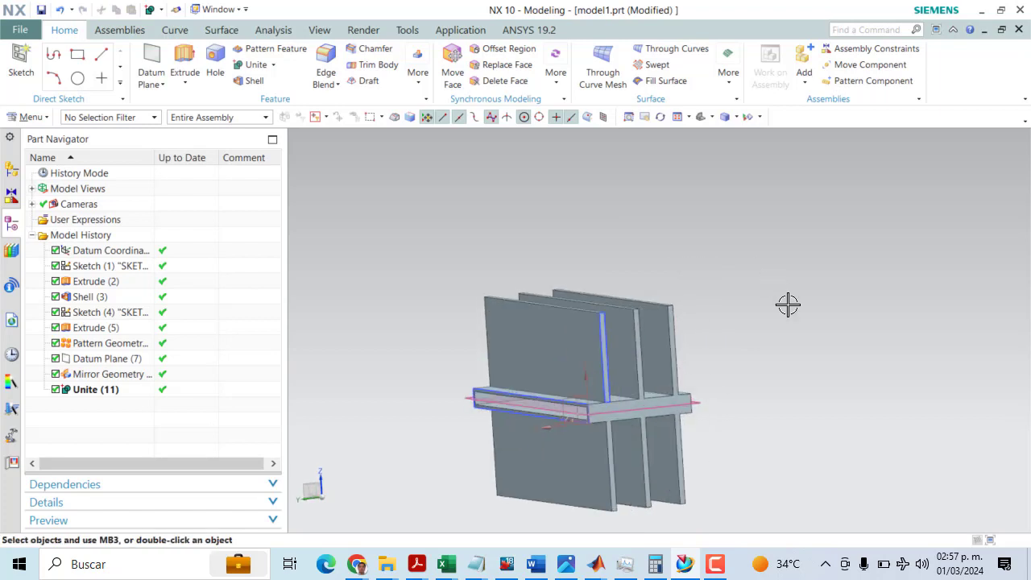
pyautogui.press('F10')
pyautogui.click(952, 503)
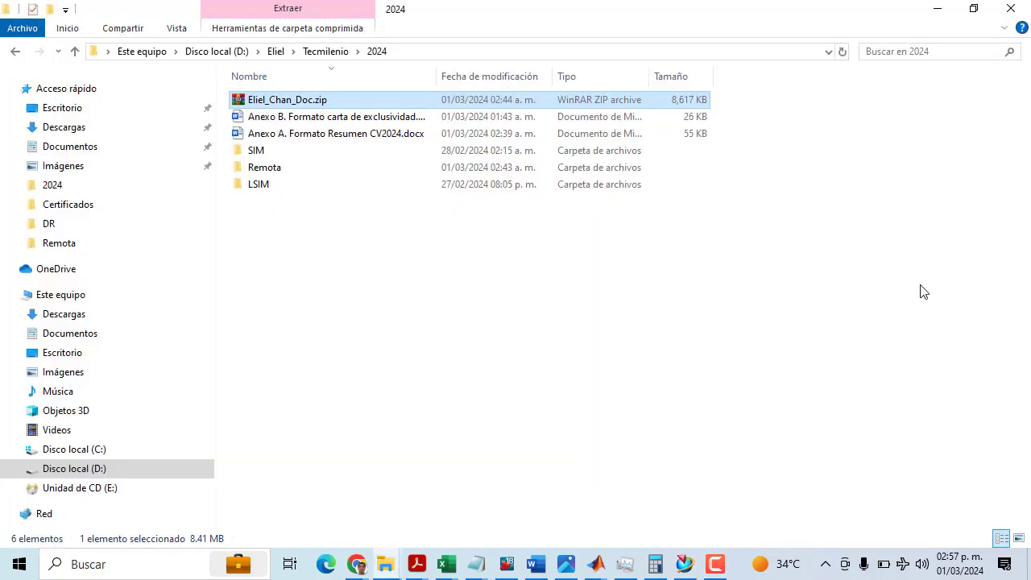
pyautogui.click(937, 8)
pyautogui.click(714, 564)
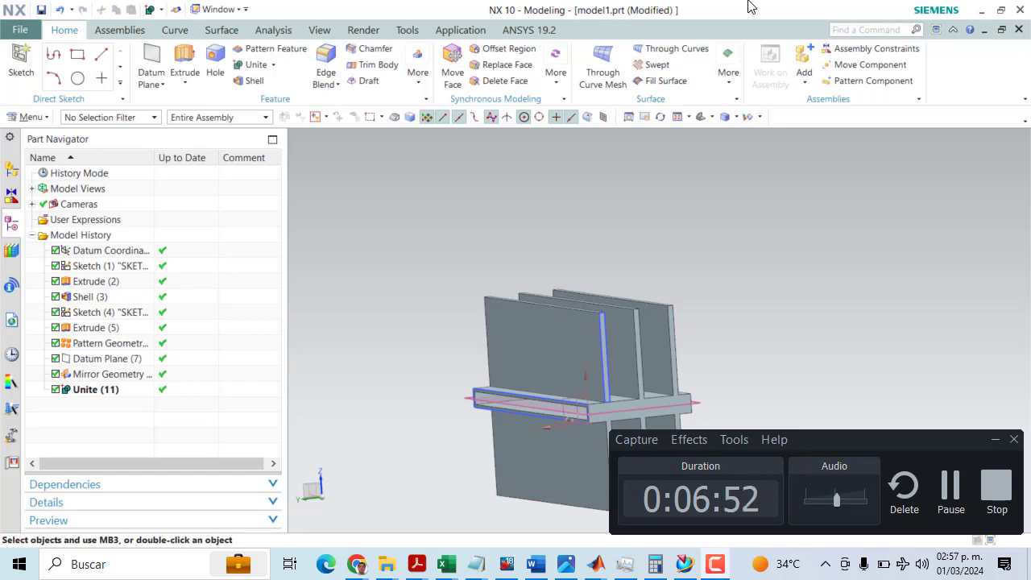
pyautogui.scroll(5, 744, 376)
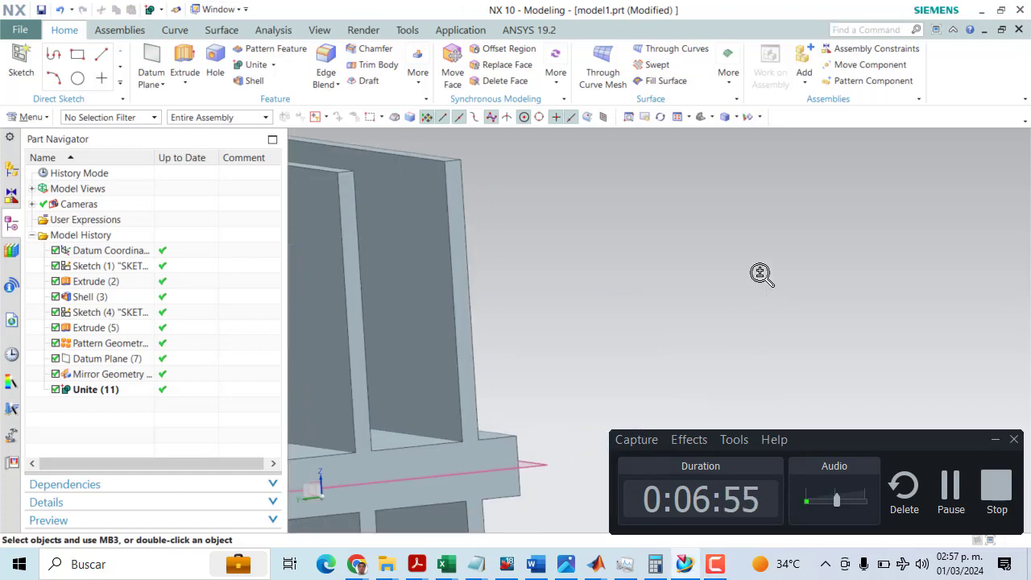
pyautogui.click(996, 439)
# - Start a new sketch on the mid-height datum plane of the finned tube
pyautogui.scroll(-5, 845, 244)
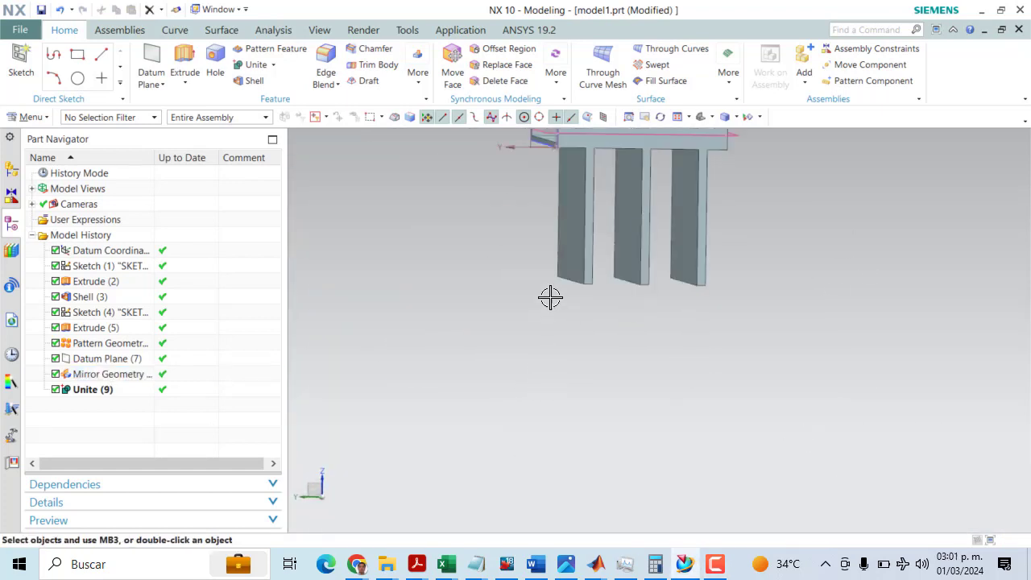
pyautogui.scroll(-3, 551, 297)
pyautogui.keyDown('shift'); pyautogui.moveTo(521, 175); pyautogui.dragTo(518, 263, button='middle'); pyautogui.keyUp('shift')
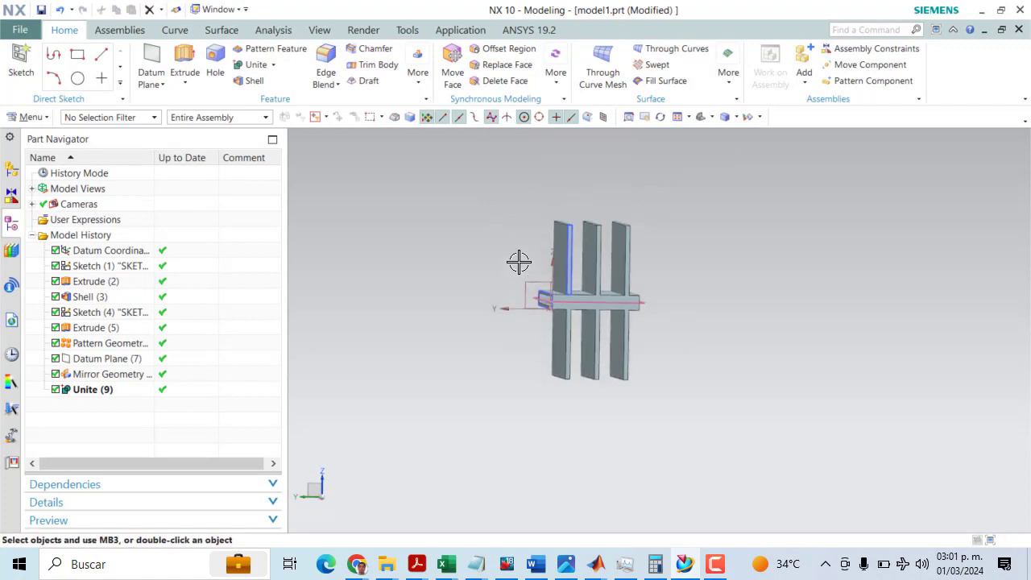
pyautogui.scroll(3, 518, 262)
pyautogui.click(728, 346)
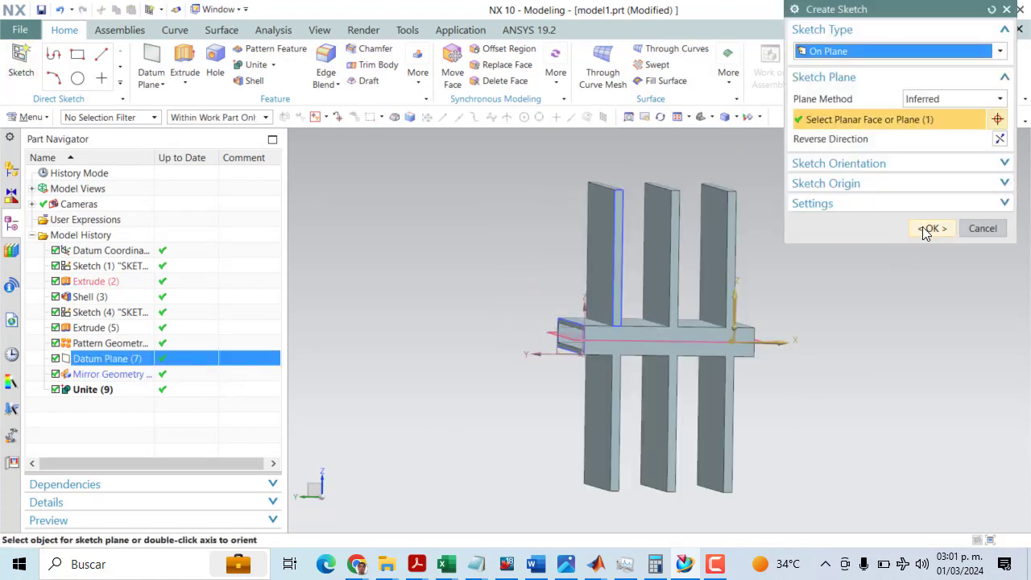
pyautogui.click(925, 228)
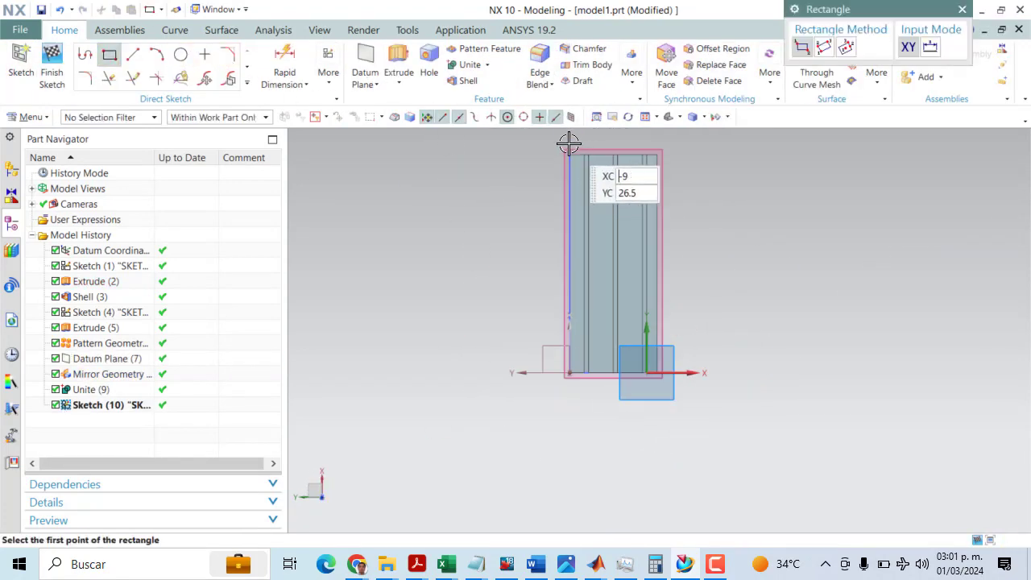
# - Sketch a rectangle about 16.5 by 32 mm enclosing the tube's outline
pyautogui.scroll(3, 568, 141)
pyautogui.click(542, 136)
pyautogui.scroll(-4, 631, 219)
pyautogui.click(711, 409)
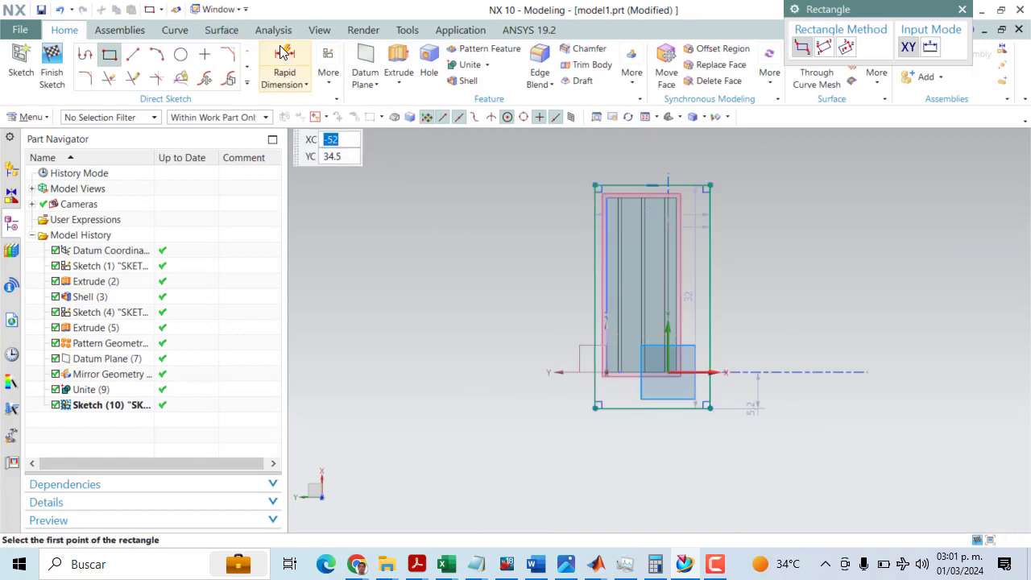
# - Dimension the rectangle's short side beyond the tube's far end at 5 mm from that end edge
pyautogui.click(284, 63)
pyautogui.scroll(6, 620, 190)
pyautogui.click(623, 200)
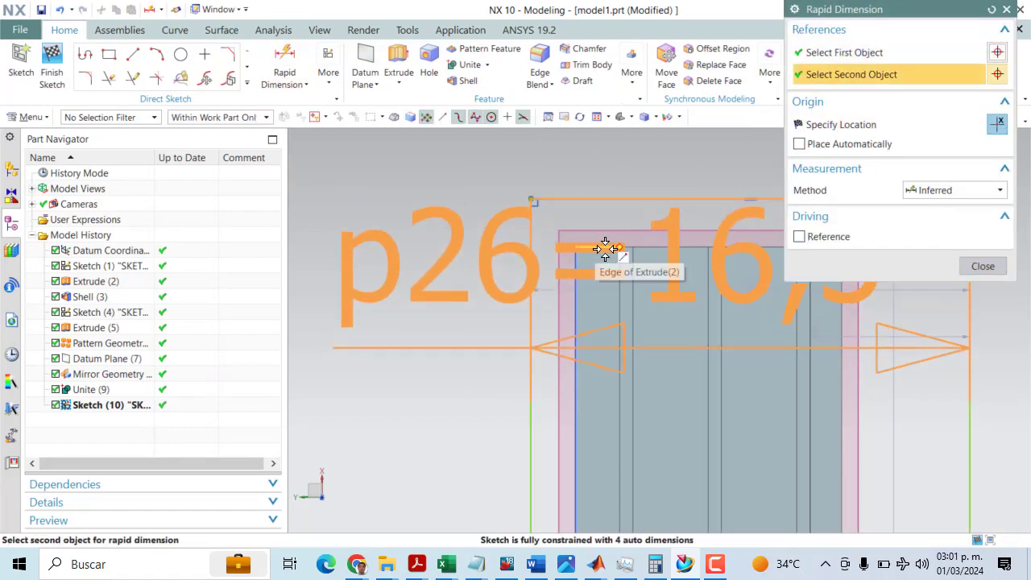
pyautogui.click(588, 244)
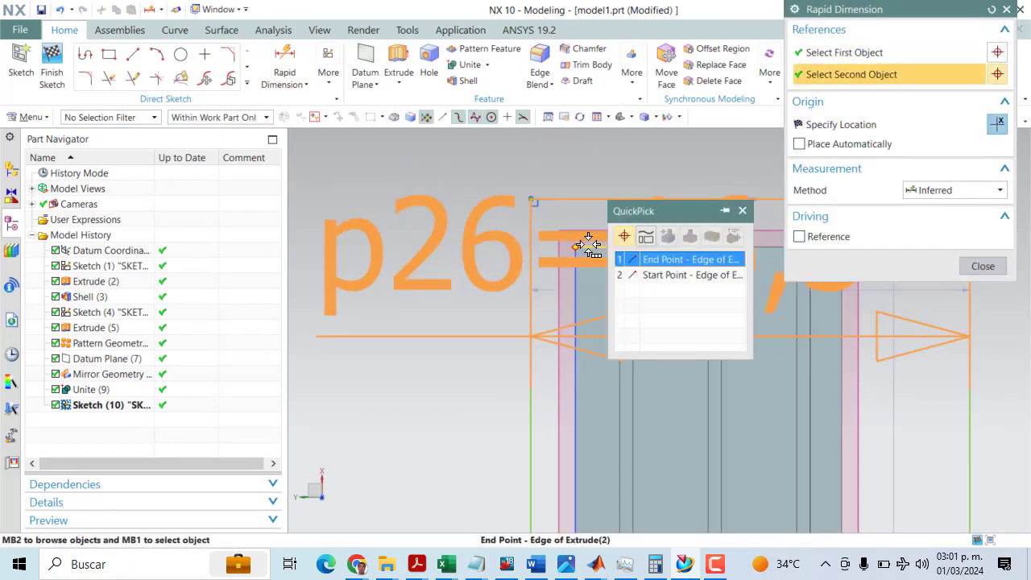
pyautogui.click(669, 275)
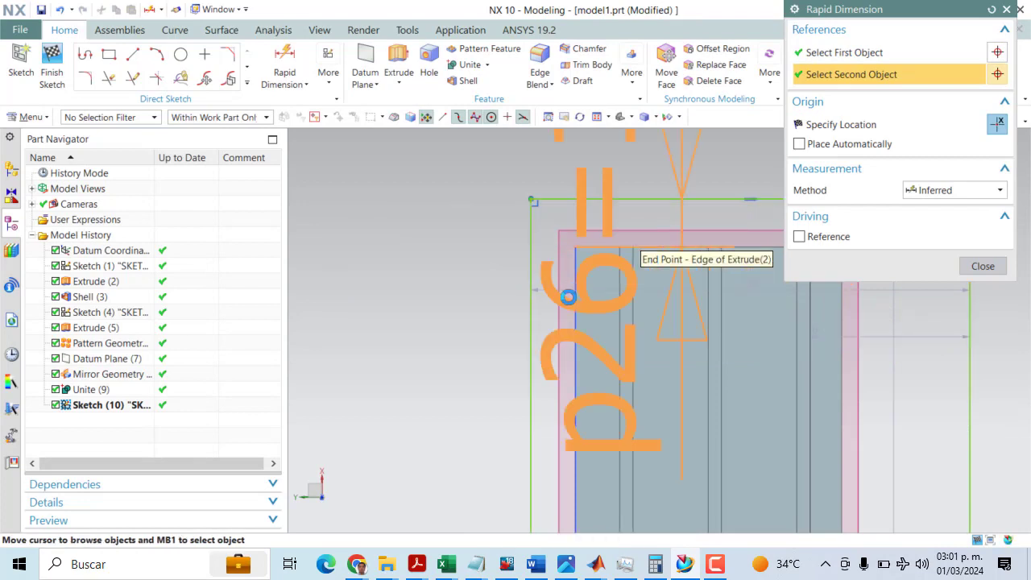
pyautogui.click(603, 266)
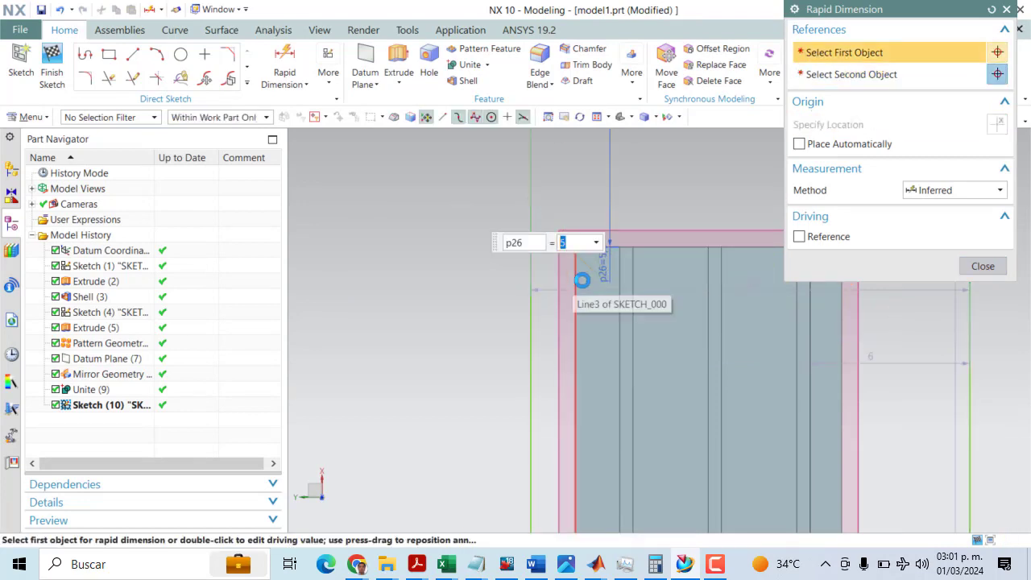
# - Align the rectangle's two long sides with the tube's side edges using 0 mm dimensions
pyautogui.click(530, 329)
pyautogui.click(573, 336)
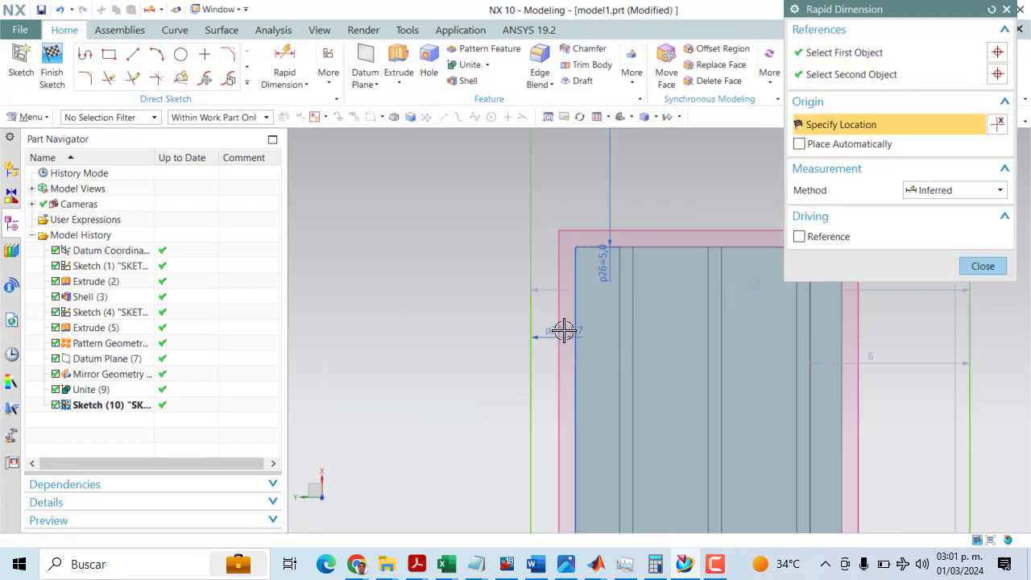
pyautogui.click(564, 331)
pyautogui.write('0')
pyautogui.click(714, 363)
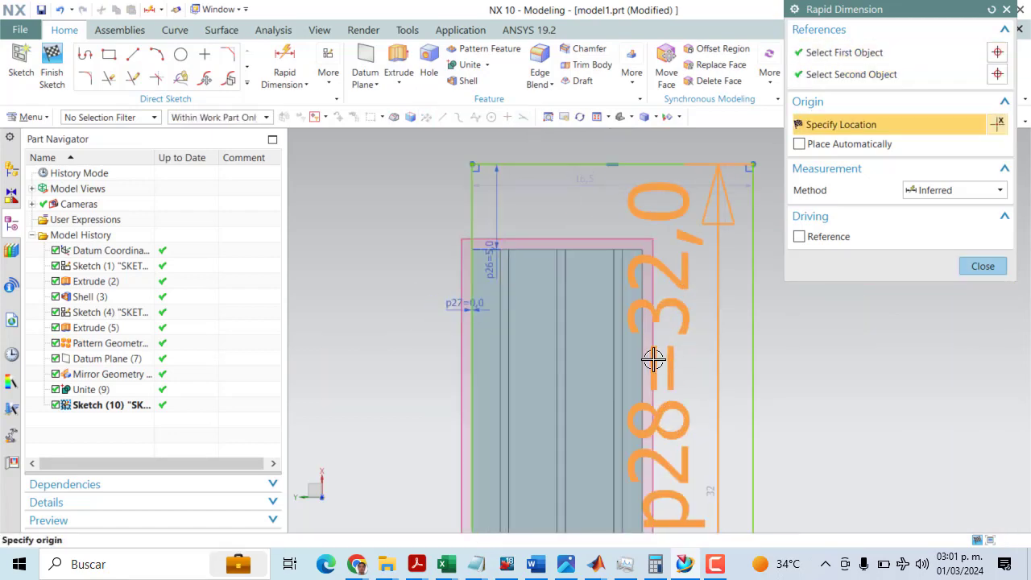
pyautogui.click(644, 361)
pyautogui.click(677, 323)
pyautogui.write('0')
pyautogui.press('Return')
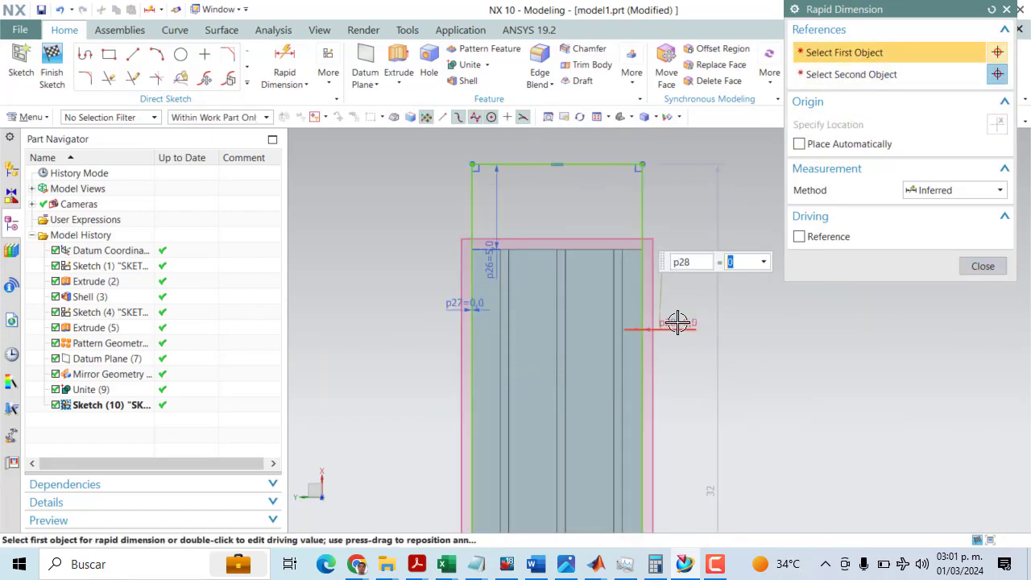
# - Dimension the rectangle's short side near the origin at 5 mm from the tube's end edge and finish dimensioning
pyautogui.scroll(-5, 571, 170)
pyautogui.scroll(5, 572, 351)
pyautogui.click(564, 398)
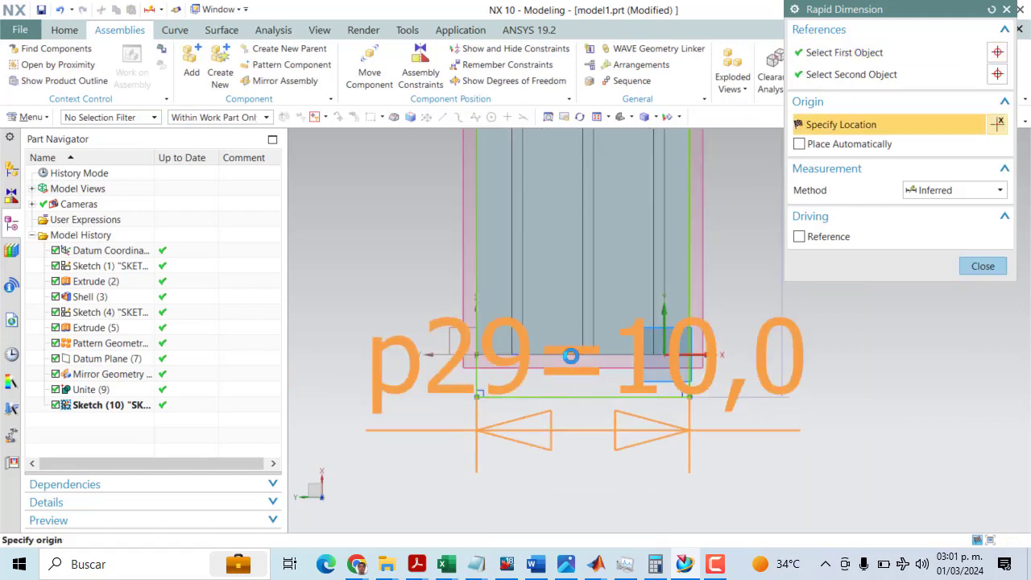
pyautogui.click(570, 356)
pyautogui.click(573, 387)
pyautogui.write('5')
pyautogui.press('Return')
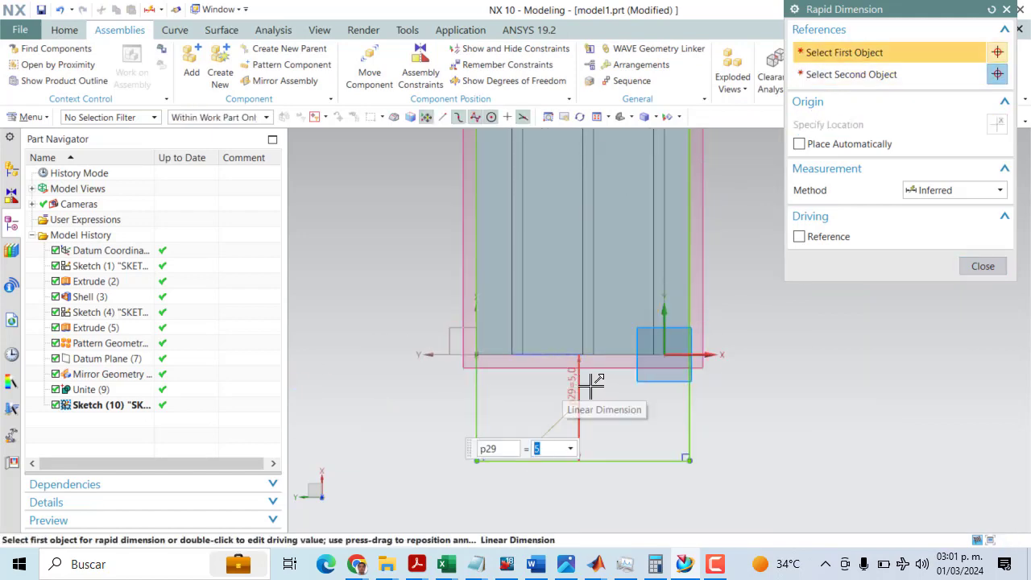
pyautogui.click(993, 266)
# - Start an Extrude of the rectangle and try ending it with Until Selected at the first upper fin
pyautogui.moveTo(817, 419)
pyautogui.mouseDown(button='middle')
pyautogui.moveTo(821, 363)
pyautogui.moveTo(810, 351)
pyautogui.mouseUp(button='middle')
pyautogui.click(64, 33)
pyautogui.click(398, 65)
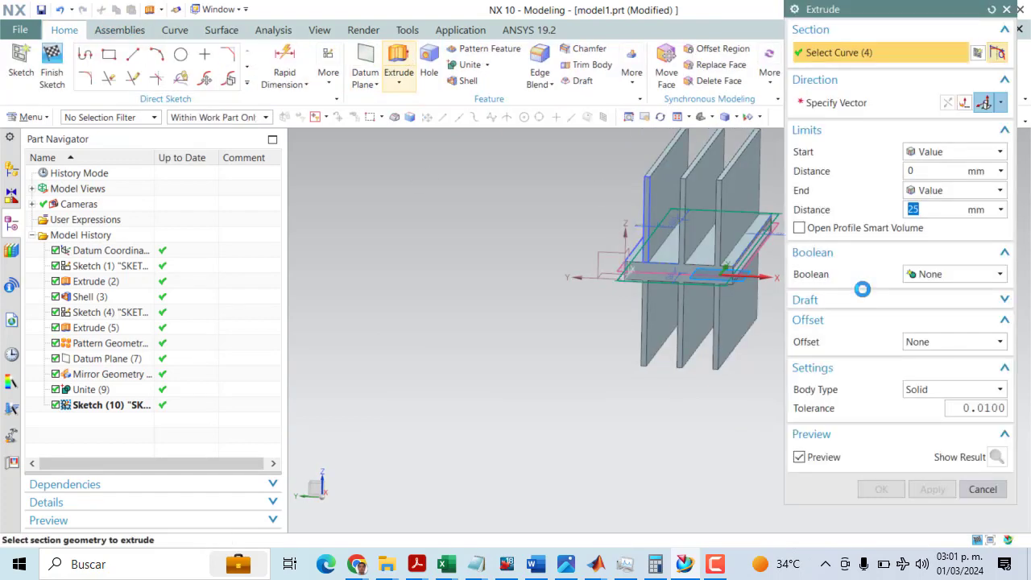
pyautogui.click(962, 192)
pyautogui.click(947, 250)
pyautogui.scroll(5, 666, 193)
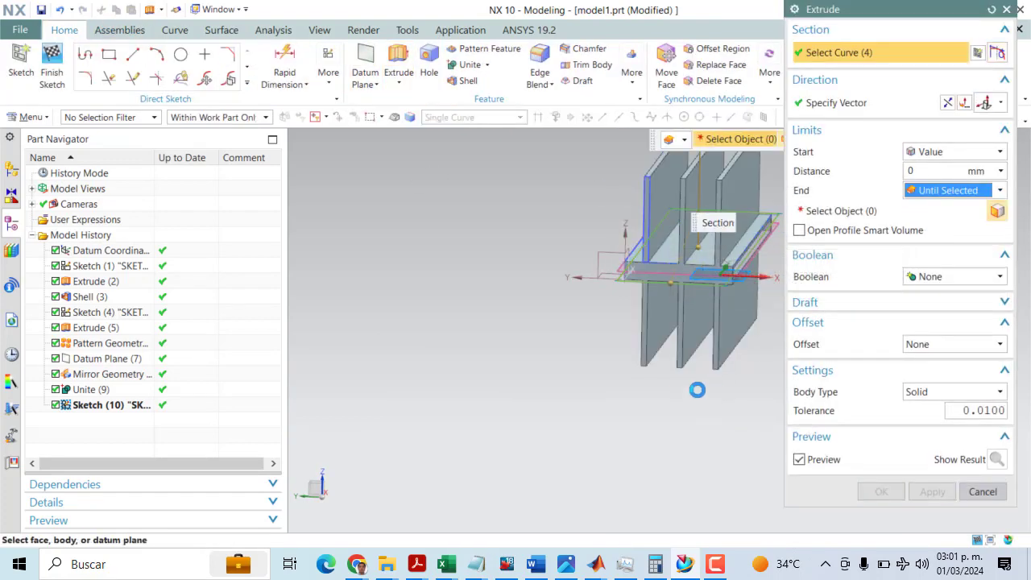
pyautogui.click(656, 187)
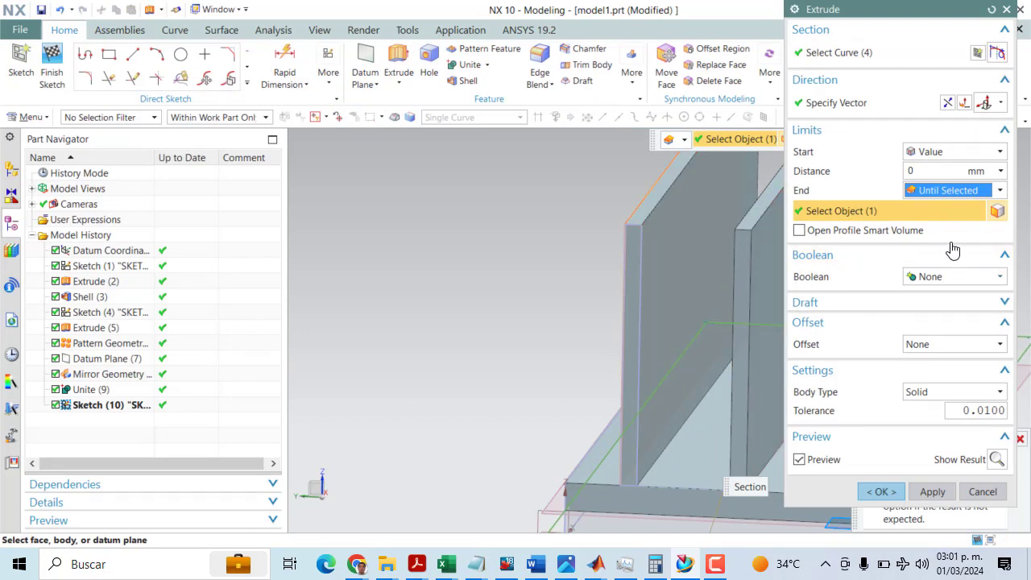
# - Try a 25 mm symmetric extrusion of the rectangle and return the start limit to a 0 mm value
pyautogui.click(962, 190)
pyautogui.click(935, 205)
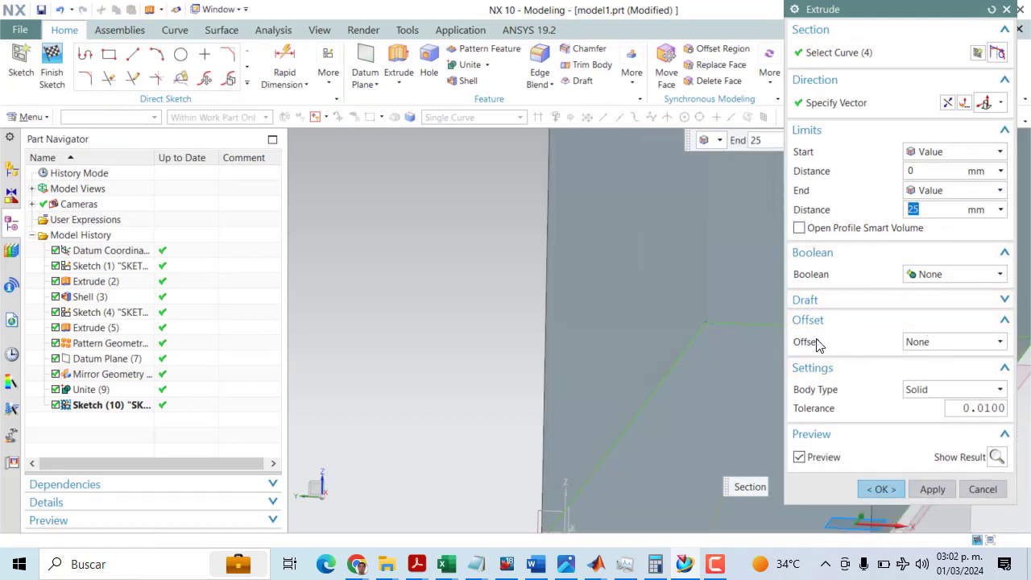
pyautogui.click(962, 151)
pyautogui.click(933, 166)
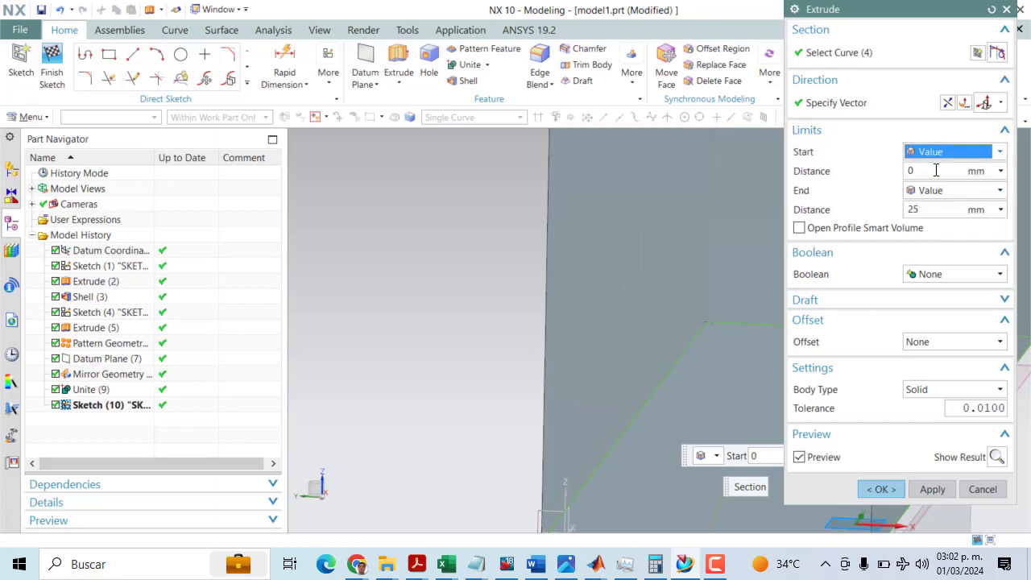
pyautogui.click(948, 194)
pyautogui.click(952, 220)
pyautogui.scroll(-7, 671, 326)
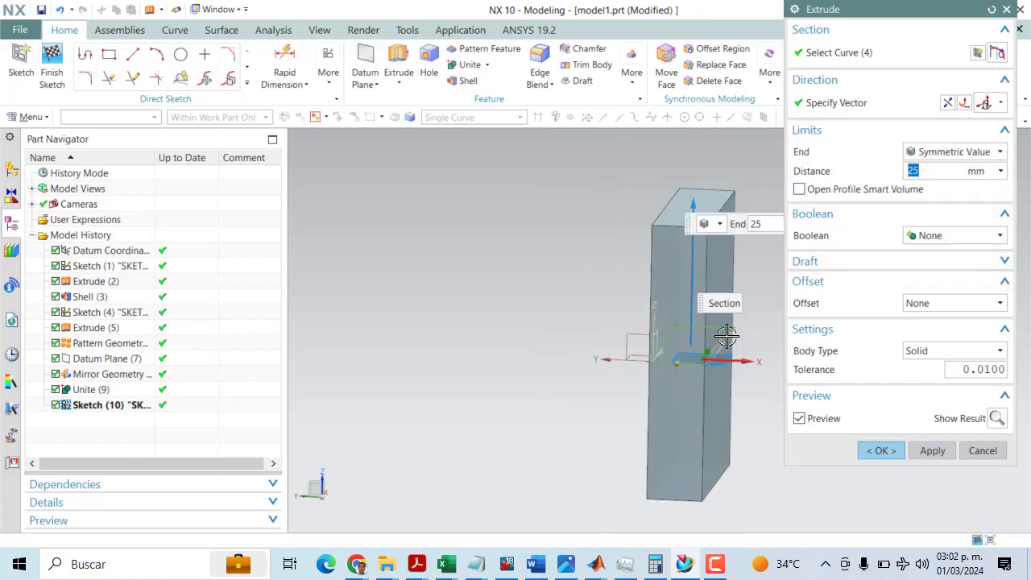
pyautogui.click(942, 153)
pyautogui.click(930, 168)
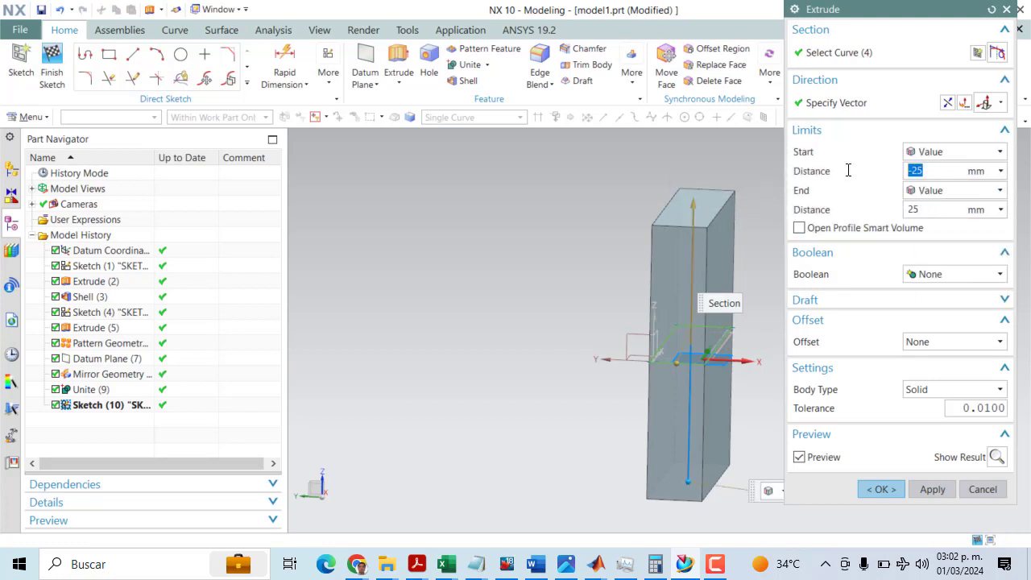
pyautogui.write('0')
pyautogui.press('Return')
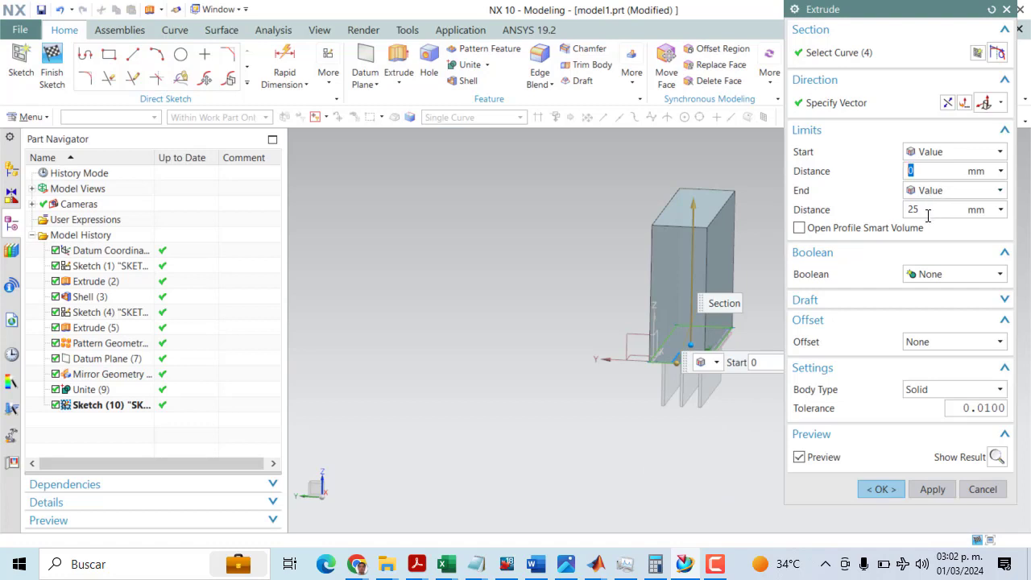
# - Set the extrude's end limit to the middle upper fin's top face and convert that limit to a distance value
pyautogui.click(944, 192)
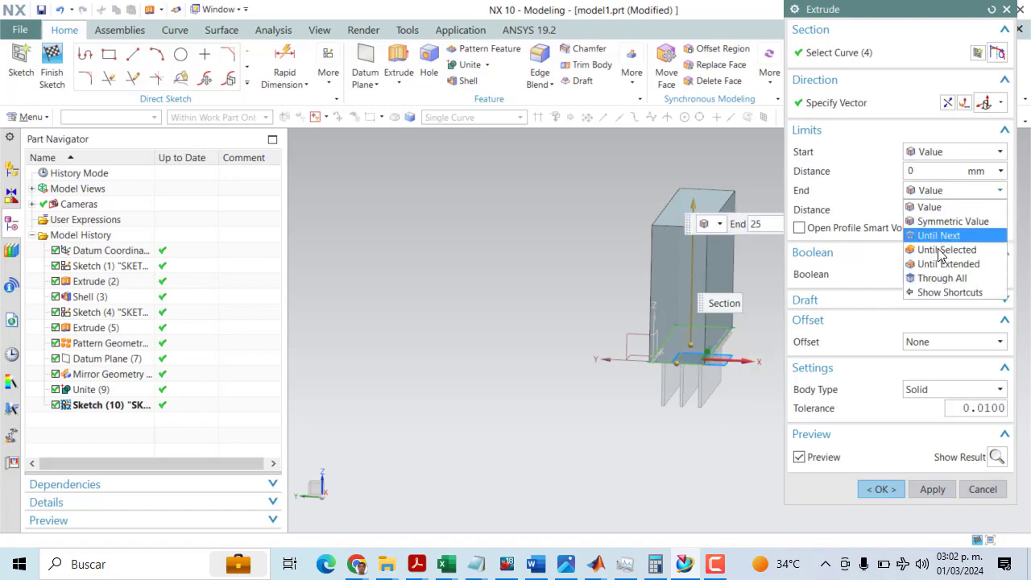
pyautogui.click(941, 249)
pyautogui.scroll(5, 642, 341)
pyautogui.click(671, 331)
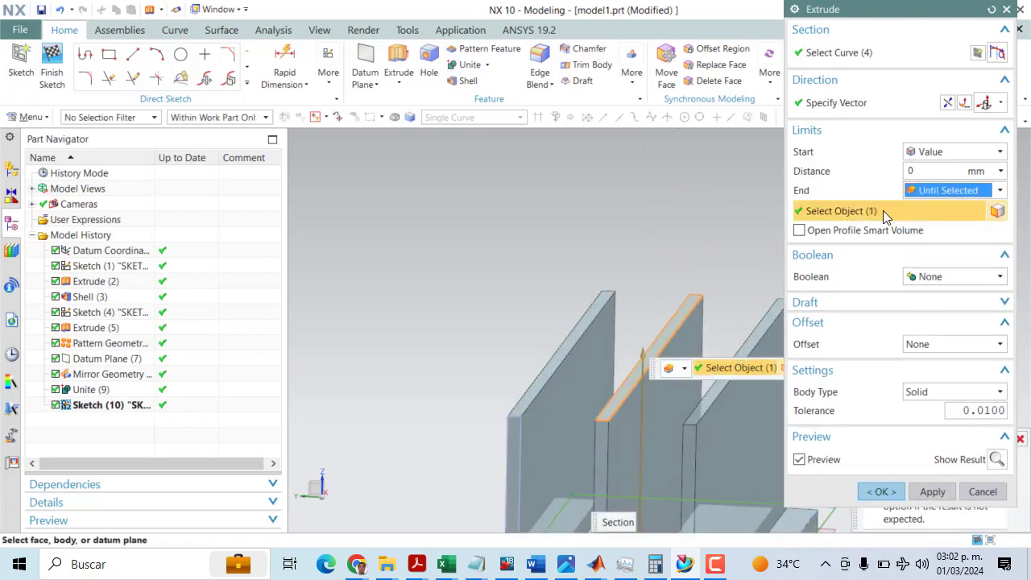
pyautogui.click(927, 192)
pyautogui.click(929, 207)
# - Set the extrude's start limit to the middle lower fin's bottom face, convert it to a distance value and create the block
pyautogui.click(955, 151)
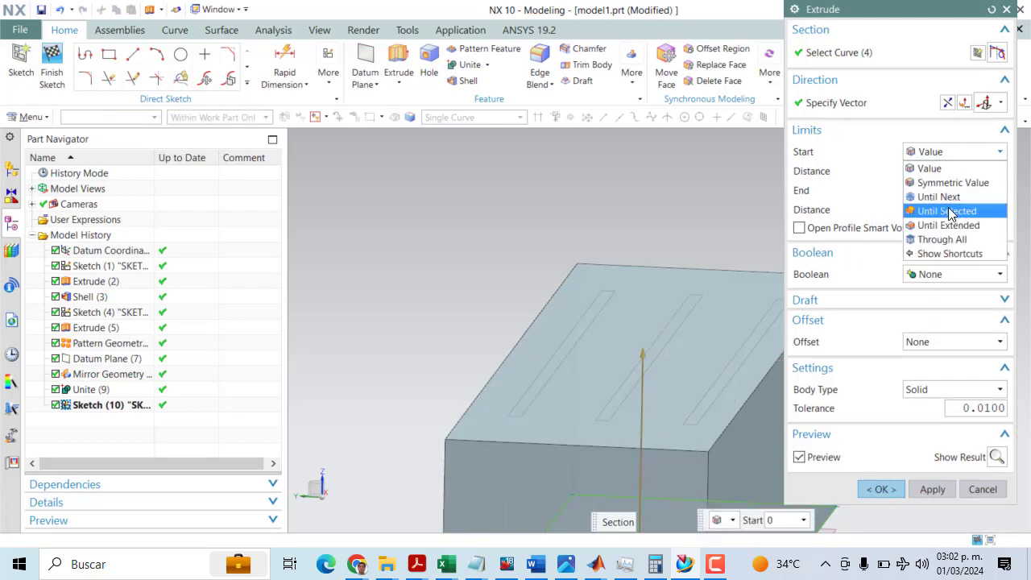
pyautogui.click(947, 211)
pyautogui.scroll(5, 669, 423)
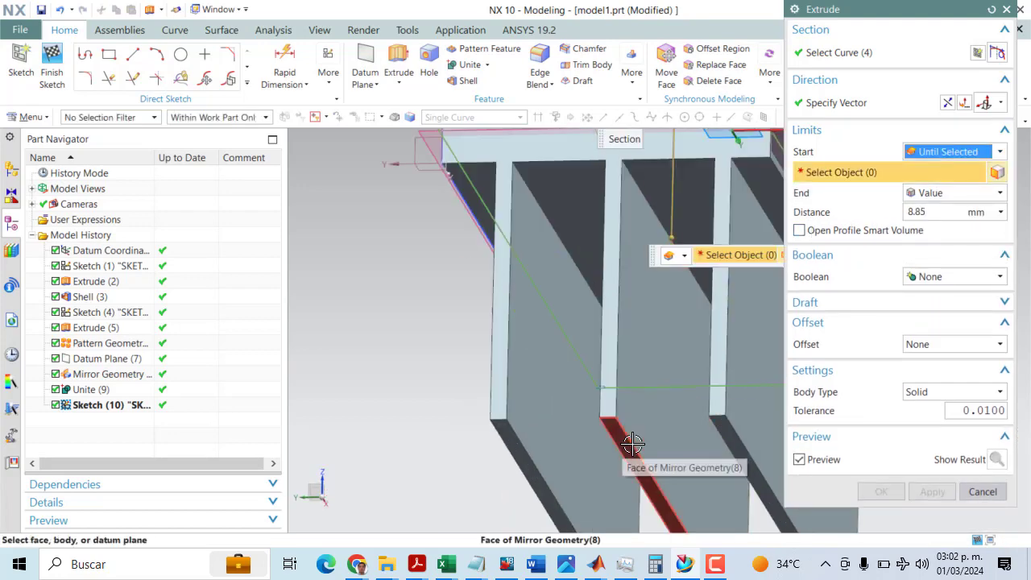
pyautogui.click(633, 444)
pyautogui.click(949, 152)
pyautogui.click(916, 166)
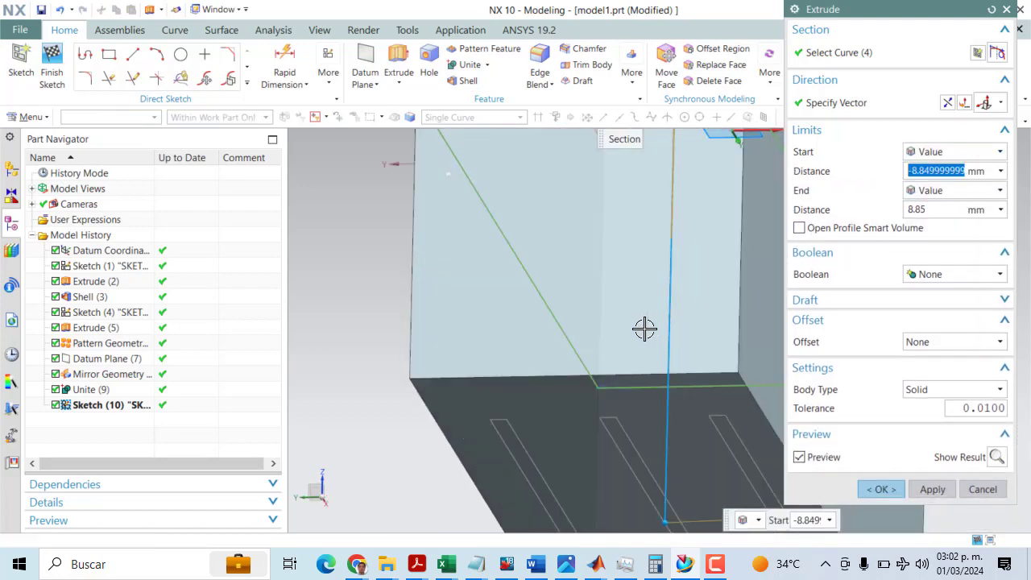
pyautogui.scroll(-3, 644, 327)
pyautogui.click(876, 491)
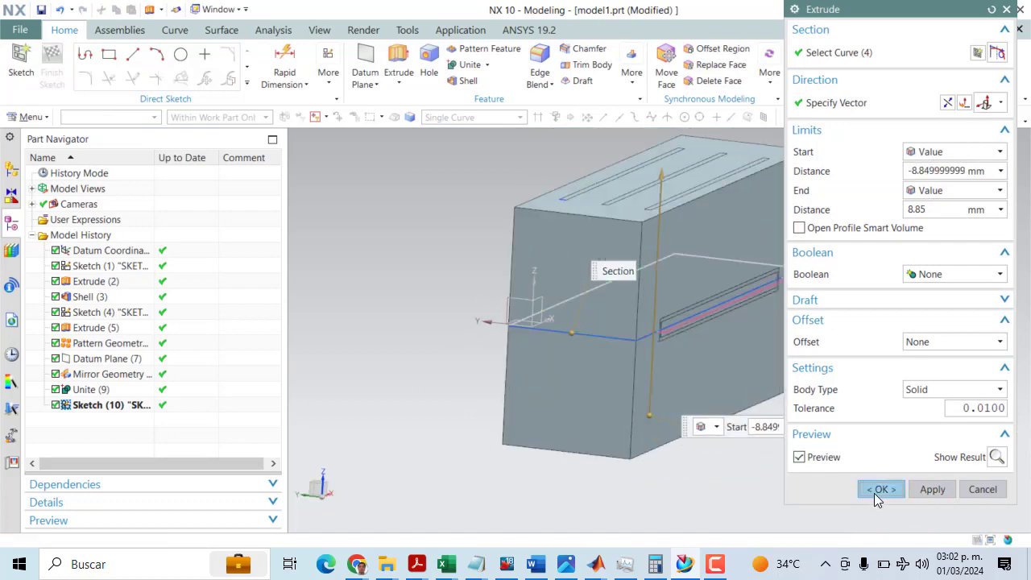
# - Subtract the united finned tube from the enclosing block, using the block as target and the tube as tool
pyautogui.moveTo(891, 297); pyautogui.dragTo(960, 220, button='middle')
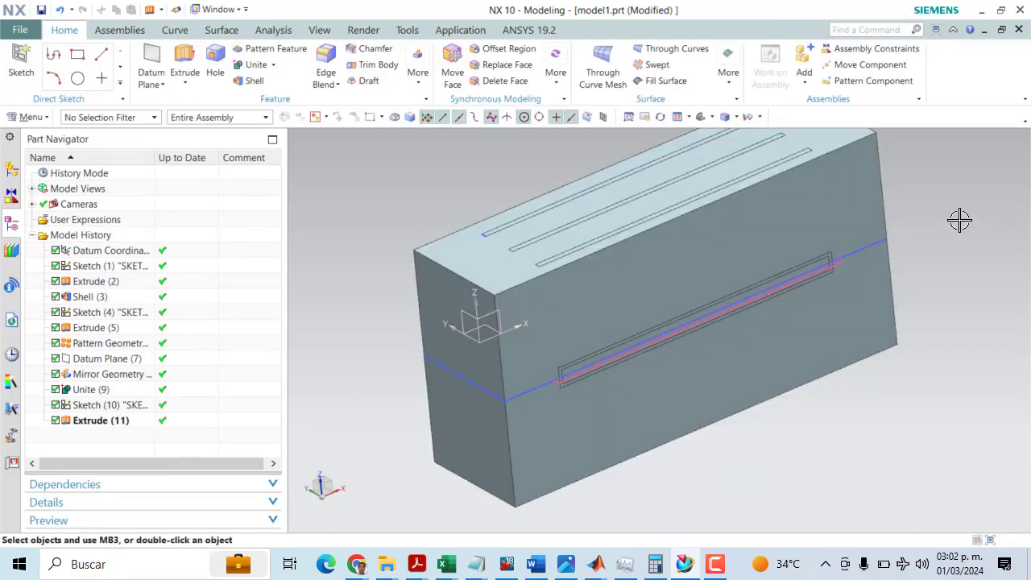
pyautogui.moveTo(881, 357)
pyautogui.mouseDown(button='middle')
pyautogui.moveTo(916, 330)
pyautogui.moveTo(948, 339)
pyautogui.moveTo(927, 336)
pyautogui.moveTo(888, 357)
pyautogui.moveTo(921, 353)
pyautogui.moveTo(898, 355)
pyautogui.mouseUp(button='middle')
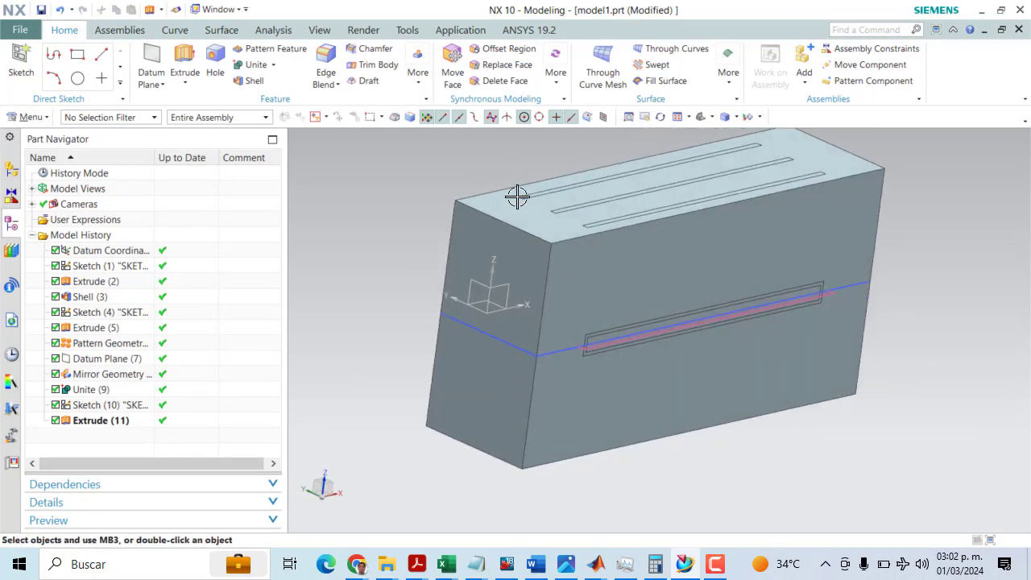
pyautogui.click(276, 70)
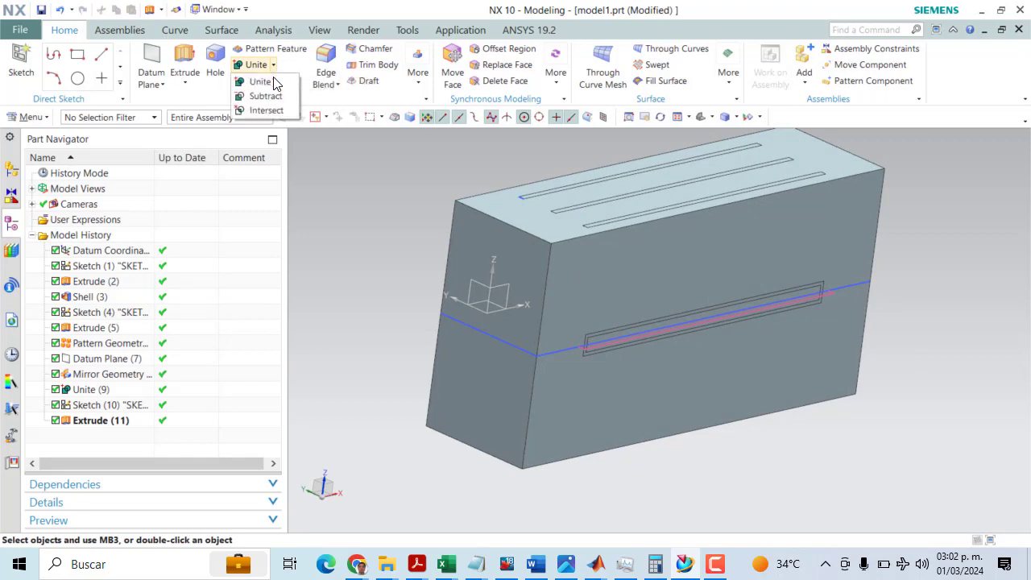
pyautogui.click(254, 92)
pyautogui.click(557, 277)
pyautogui.scroll(-3, 557, 277)
pyautogui.moveTo(436, 181); pyautogui.dragTo(805, 437)
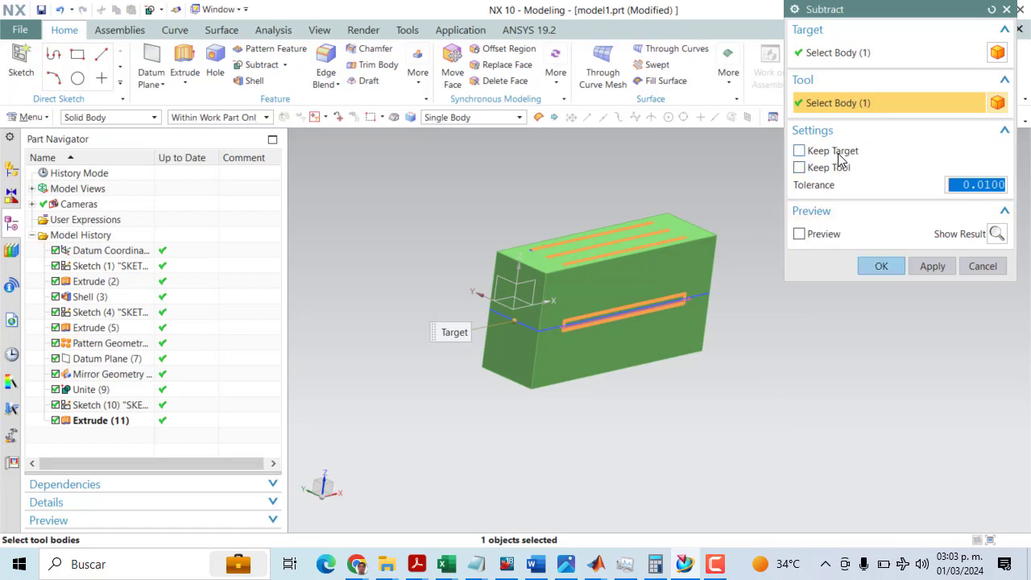
pyautogui.click(882, 266)
# - Examine the fin slots and tube opening cut into the block in shaded and wireframe display
pyautogui.scroll(5, 540, 233)
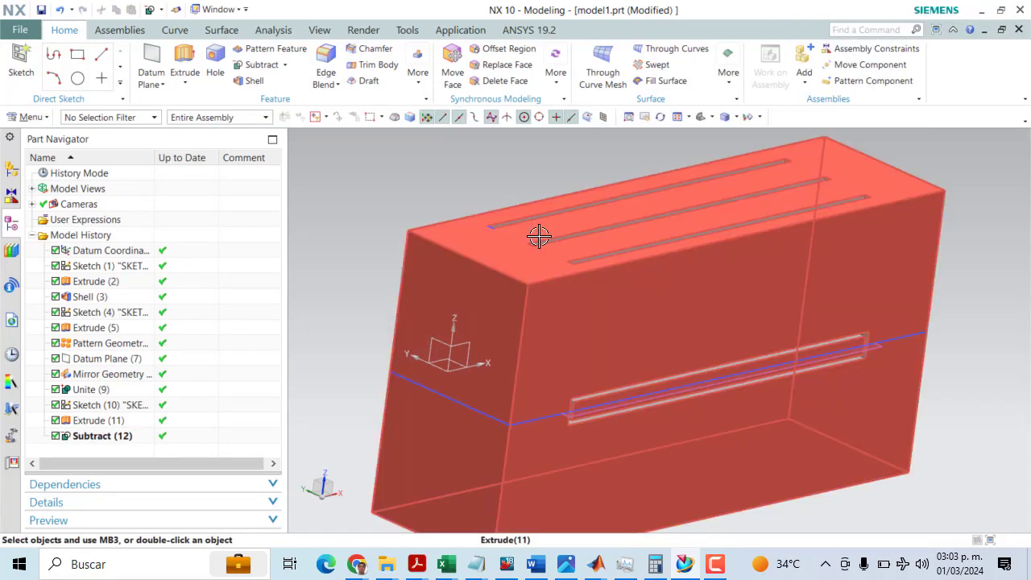
pyautogui.moveTo(554, 234); pyautogui.dragTo(709, 279, button='middle')
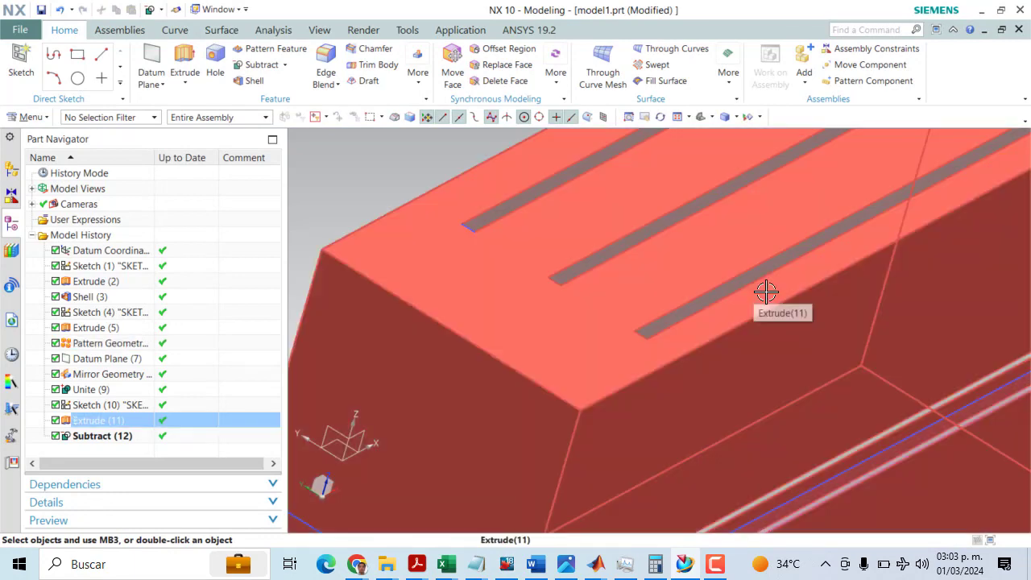
pyautogui.scroll(-3, 768, 292)
pyautogui.moveTo(513, 177); pyautogui.dragTo(488, 175, button='middle')
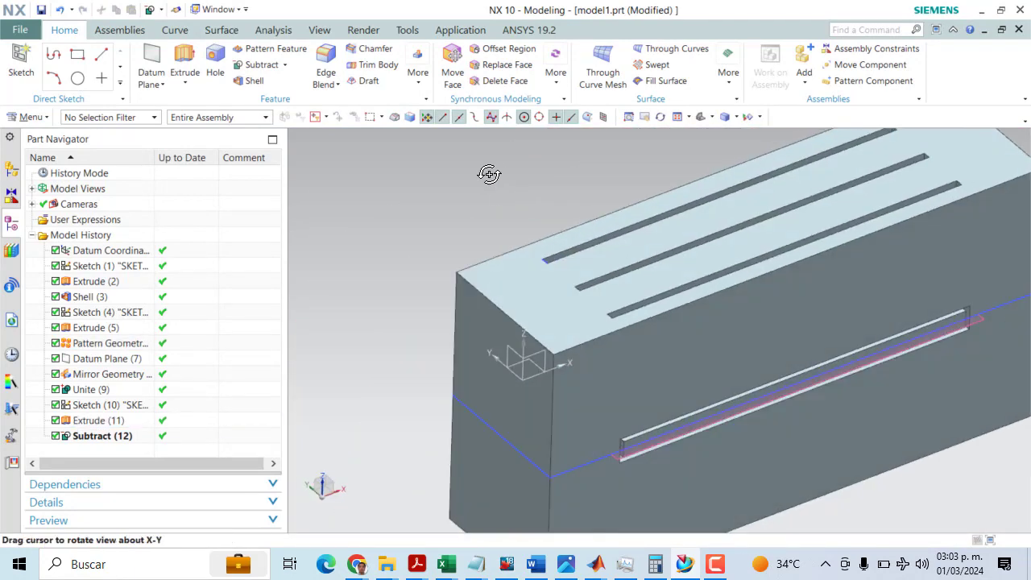
pyautogui.scroll(-3, 423, 150)
pyautogui.click(321, 30)
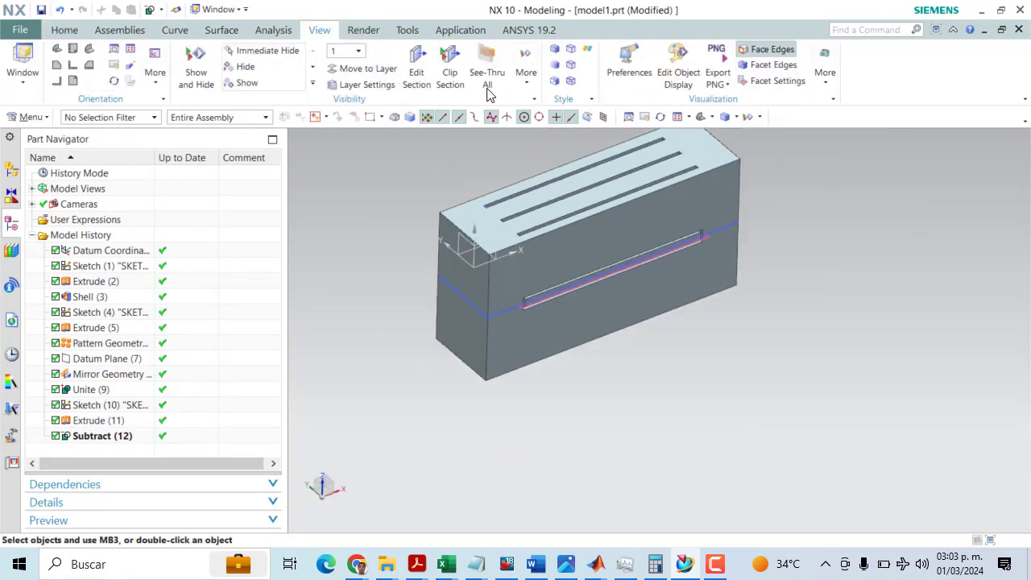
pyautogui.click(570, 80)
pyautogui.moveTo(576, 234)
pyautogui.mouseDown(button='middle')
pyautogui.moveTo(615, 205)
pyautogui.moveTo(656, 239)
pyautogui.mouseUp(button='middle')
pyautogui.click(569, 81)
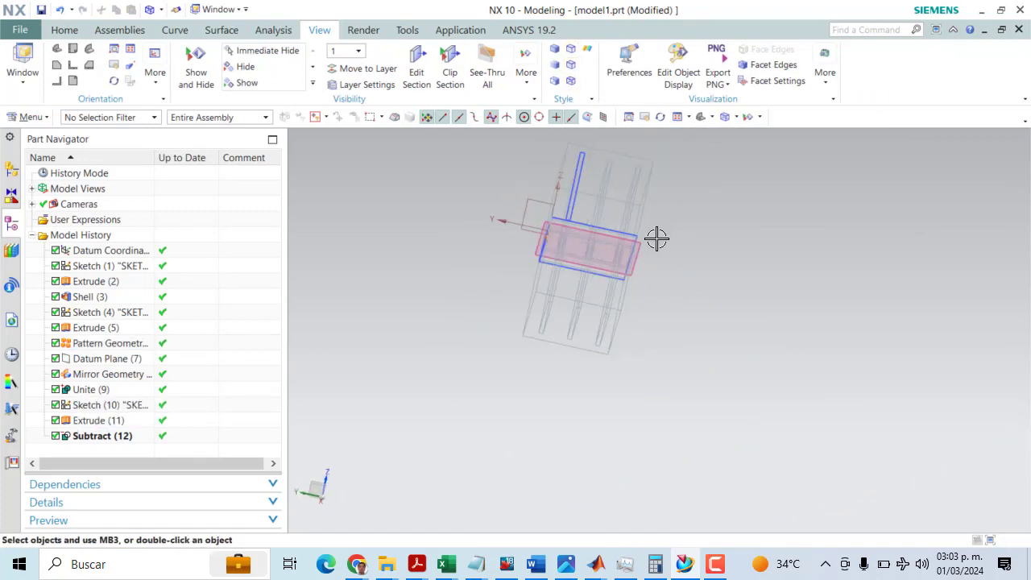
pyautogui.press('F8')
pyautogui.scroll(4, 596, 220)
pyautogui.moveTo(596, 219); pyautogui.dragTo(574, 243, button='middle')
pyautogui.click(554, 49)
pyautogui.scroll(4, 498, 175)
pyautogui.moveTo(498, 177); pyautogui.dragTo(550, 221, button='middle')
pyautogui.scroll(-2, 524, 206)
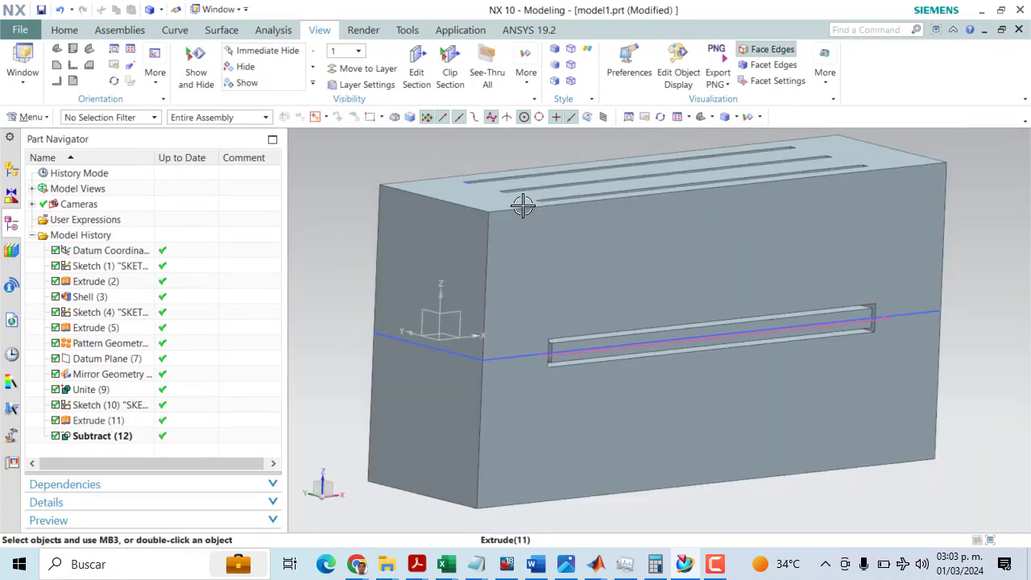
# - Edit the Subtract feature to keep the tool body and check the block's fin slots and tube opening
pyautogui.doubleClick(103, 436)
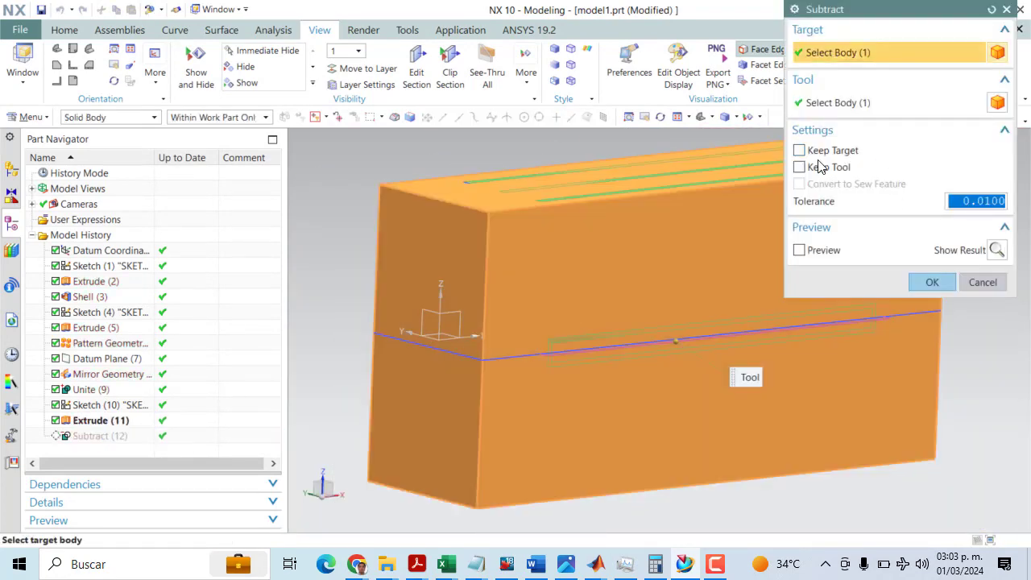
pyautogui.click(931, 283)
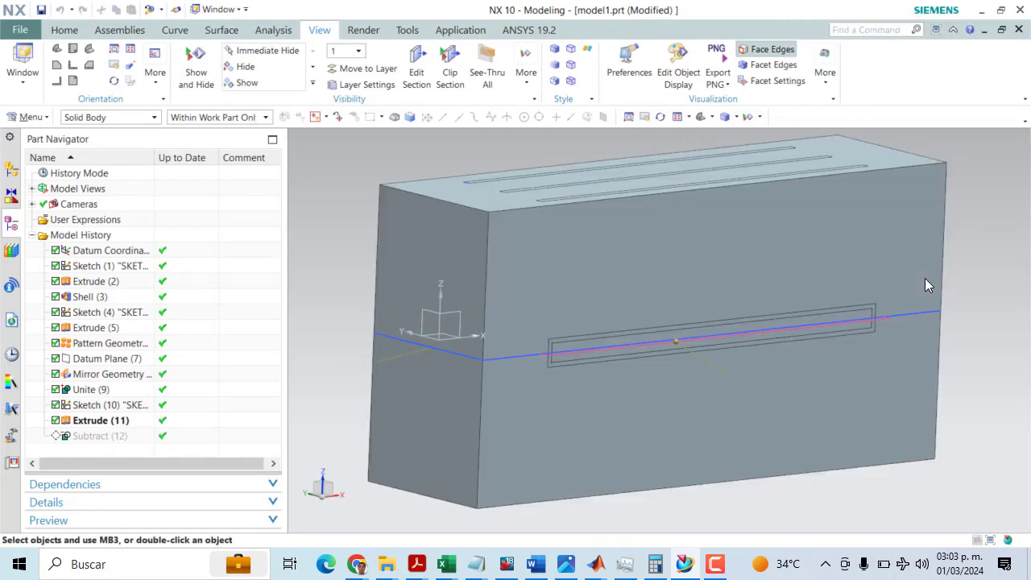
pyautogui.scroll(3, 550, 198)
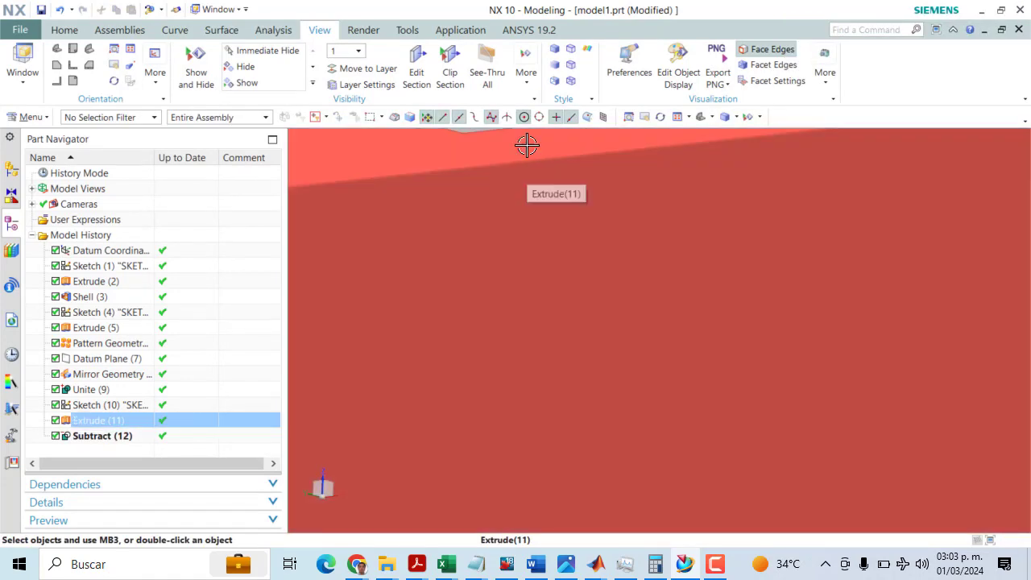
pyautogui.scroll(-4, 539, 239)
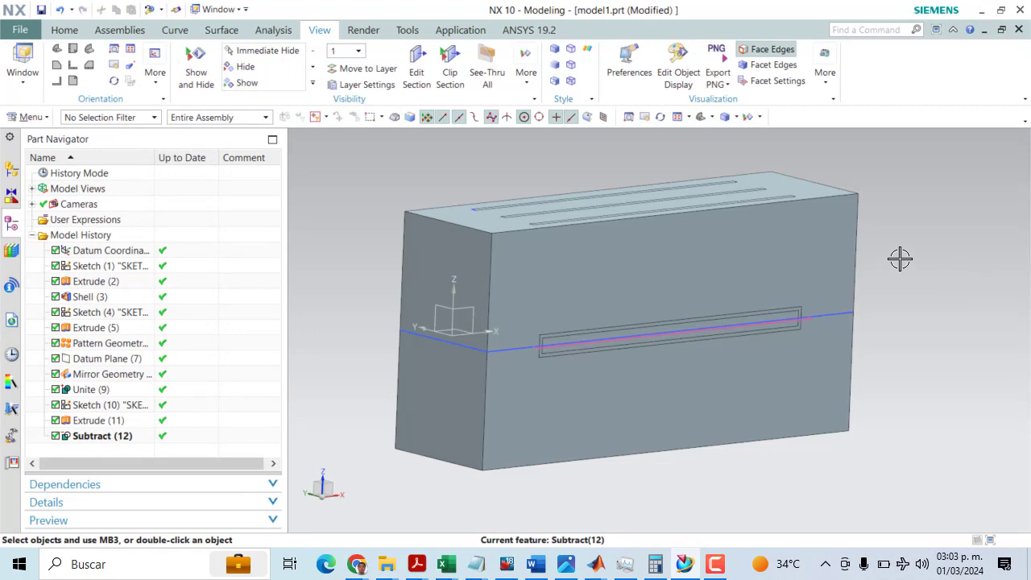
pyautogui.moveTo(901, 259); pyautogui.dragTo(926, 259, button='middle')
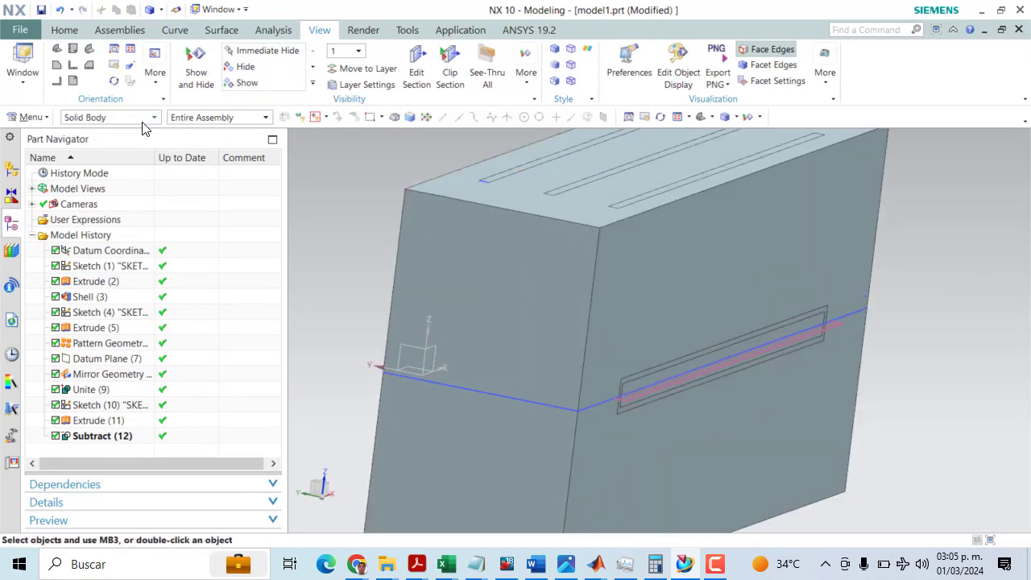
# - Filter the selection to solid bodies and hide the outer block and the finned tube
pyautogui.click(142, 121)
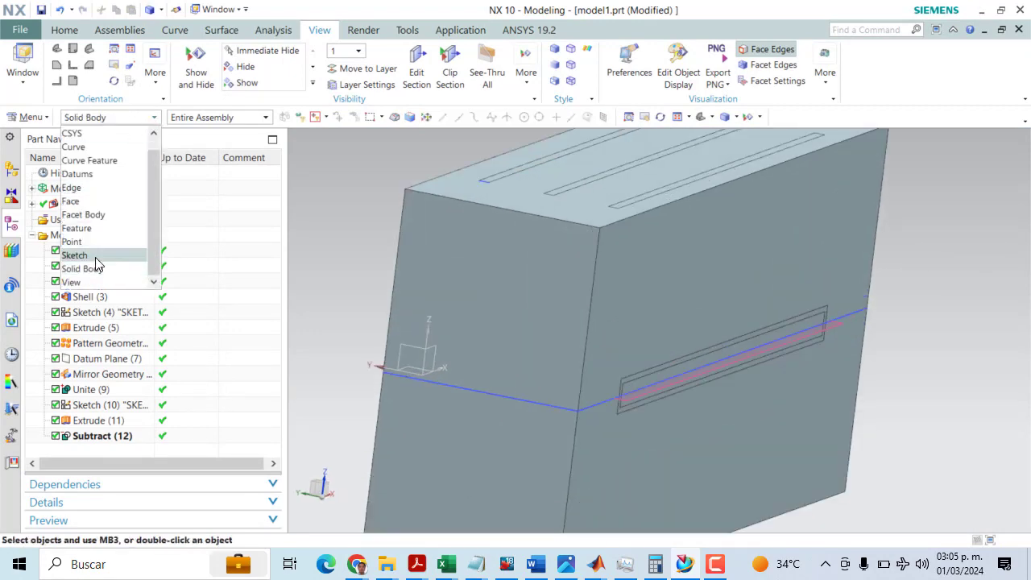
pyautogui.click(89, 268)
pyautogui.click(617, 195)
pyautogui.scroll(3, 623, 198)
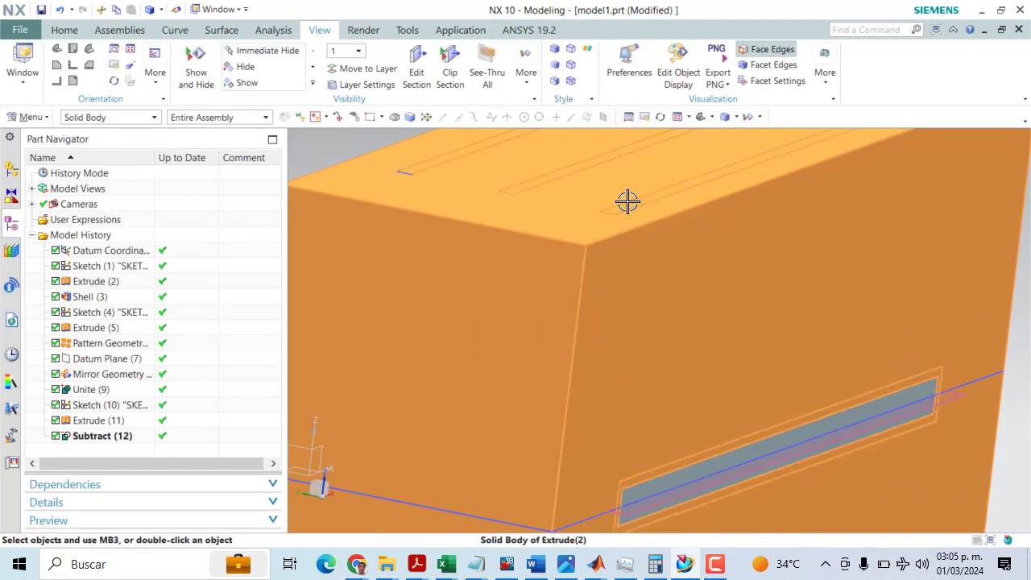
pyautogui.rightClick(628, 201)
pyautogui.click(656, 209)
pyautogui.scroll(2, 745, 369)
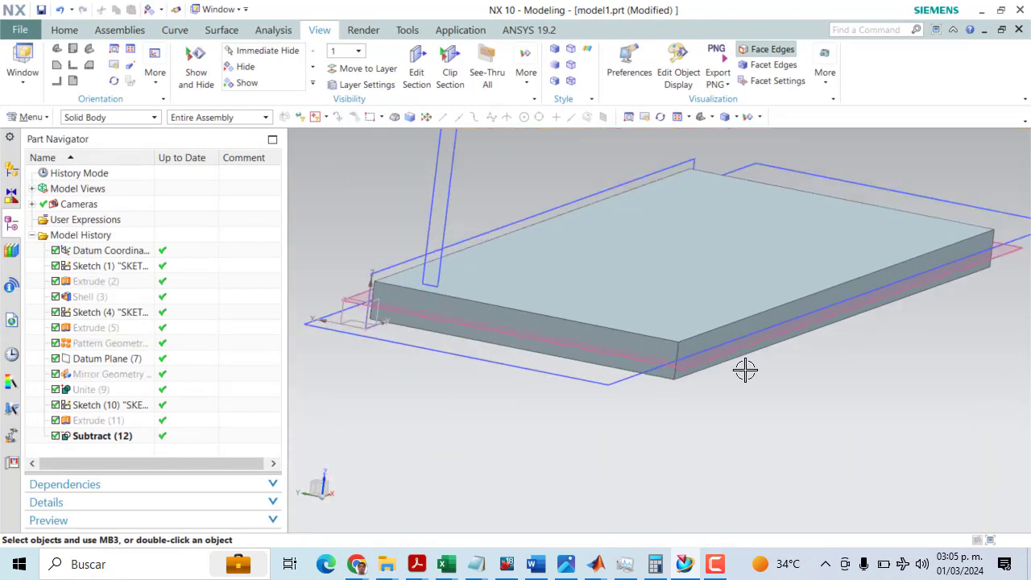
pyautogui.scroll(-1, 746, 370)
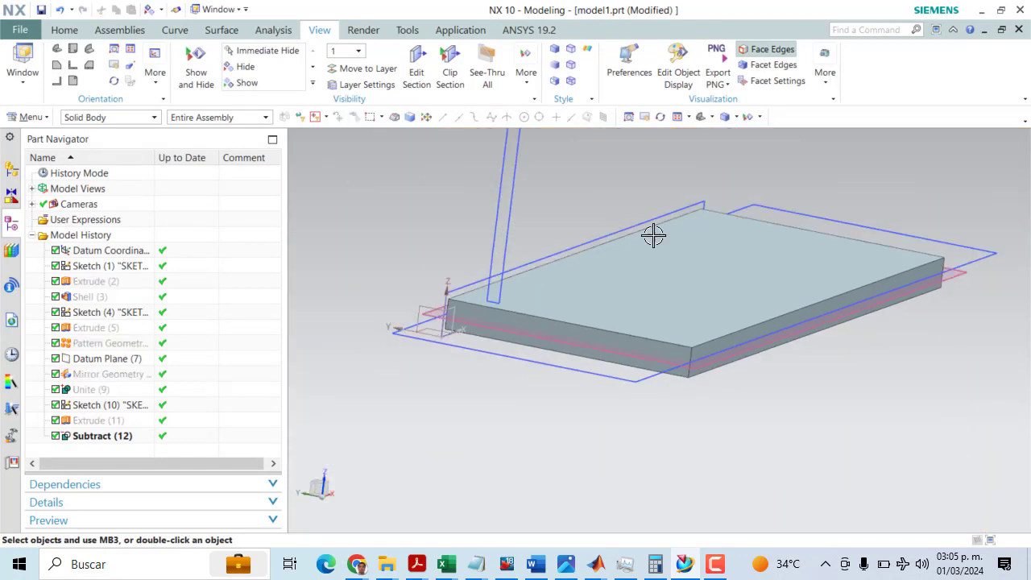
# - Show the outer block again and hide the flat slab inside the tube opening
pyautogui.click(247, 84)
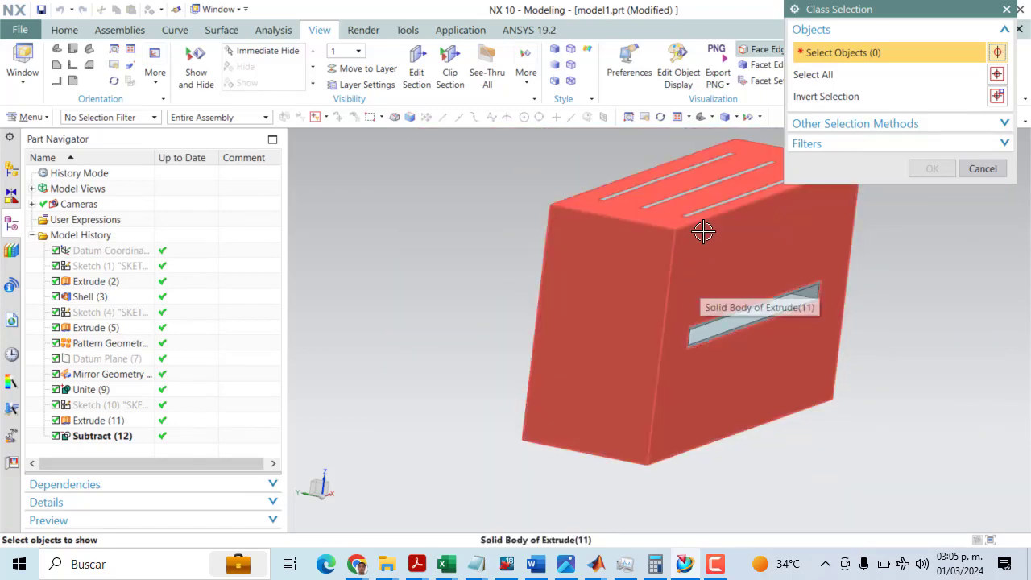
pyautogui.click(704, 231)
pyautogui.click(934, 168)
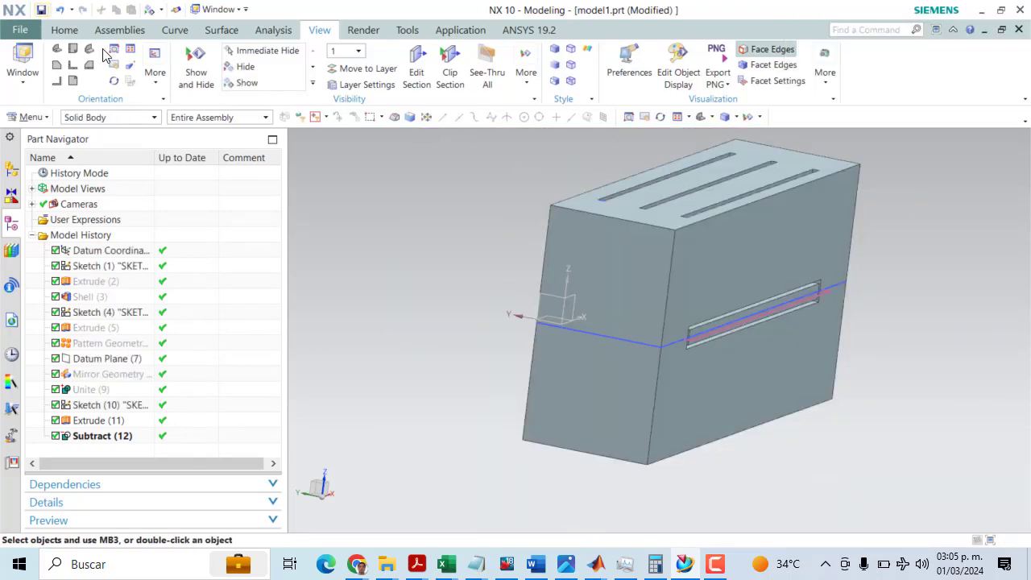
pyautogui.click(251, 70)
pyautogui.scroll(5, 675, 281)
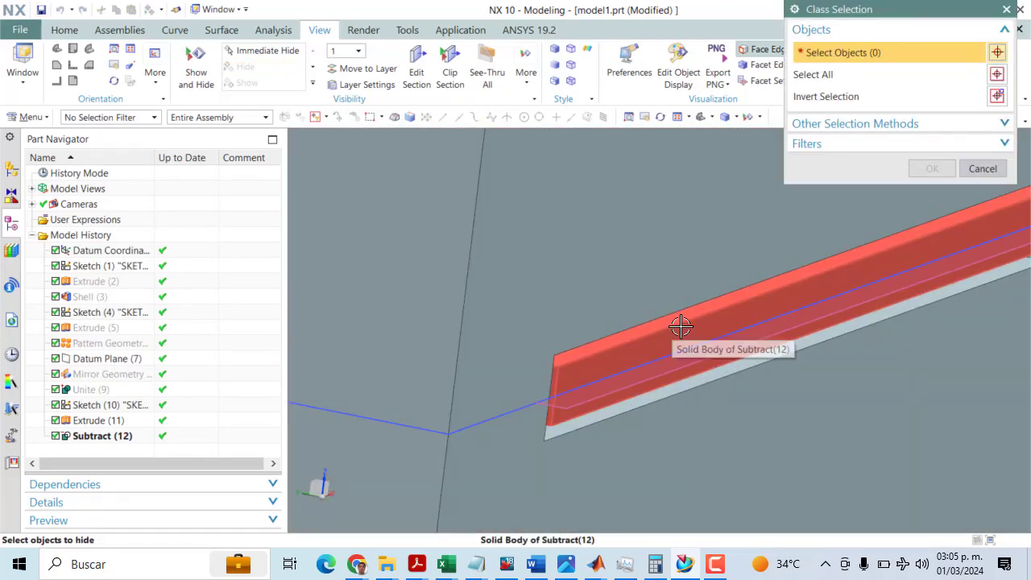
pyautogui.click(682, 320)
pyautogui.click(949, 173)
# - Show the hidden finned tube and the flat slab inside it again alongside the outer block
pyautogui.moveTo(539, 306); pyautogui.dragTo(603, 297, button='middle')
pyautogui.moveTo(622, 294); pyautogui.dragTo(494, 158, button='middle')
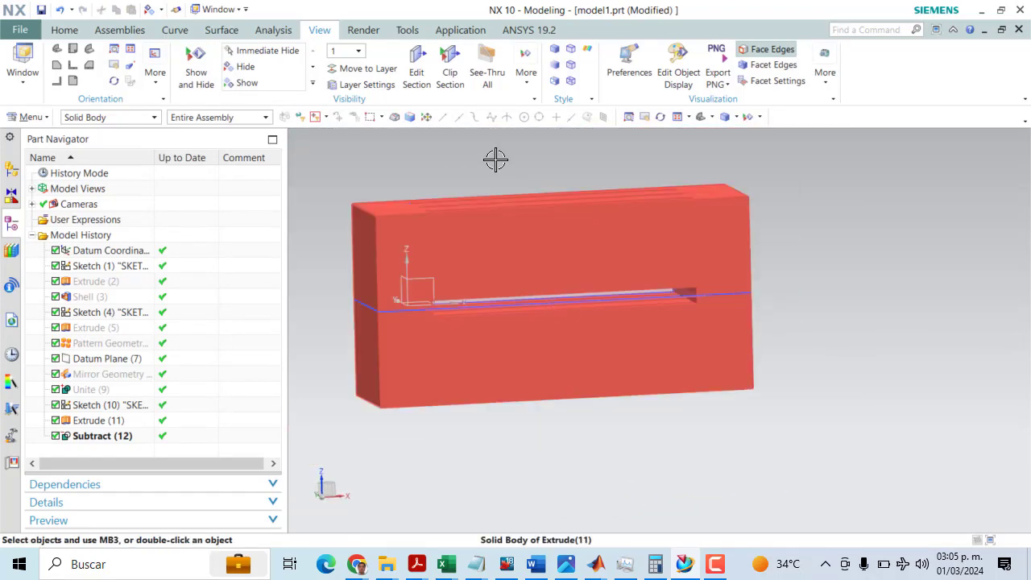
pyautogui.click(241, 83)
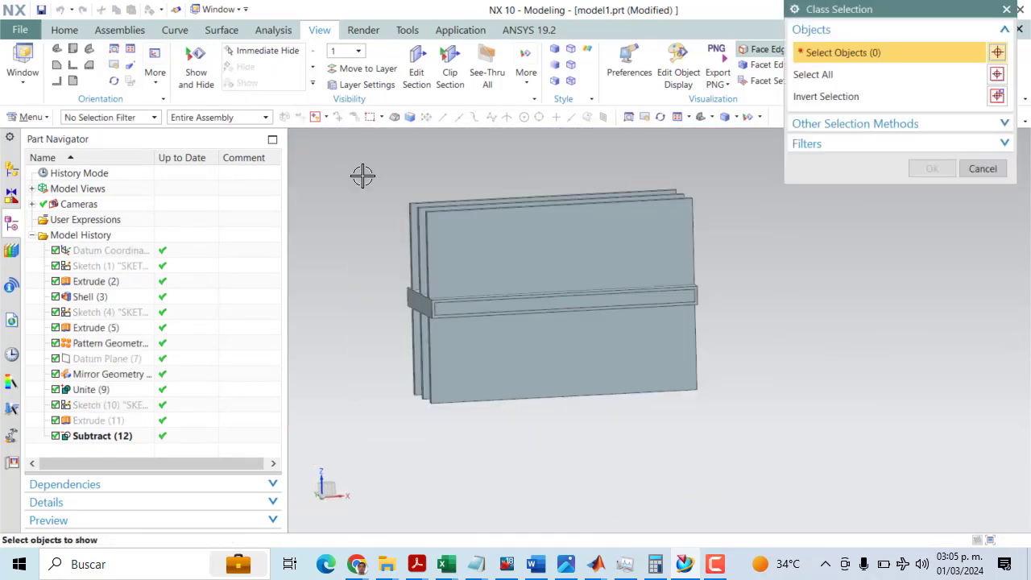
pyautogui.click(515, 278)
pyautogui.scroll(5, 467, 295)
pyautogui.click(472, 290)
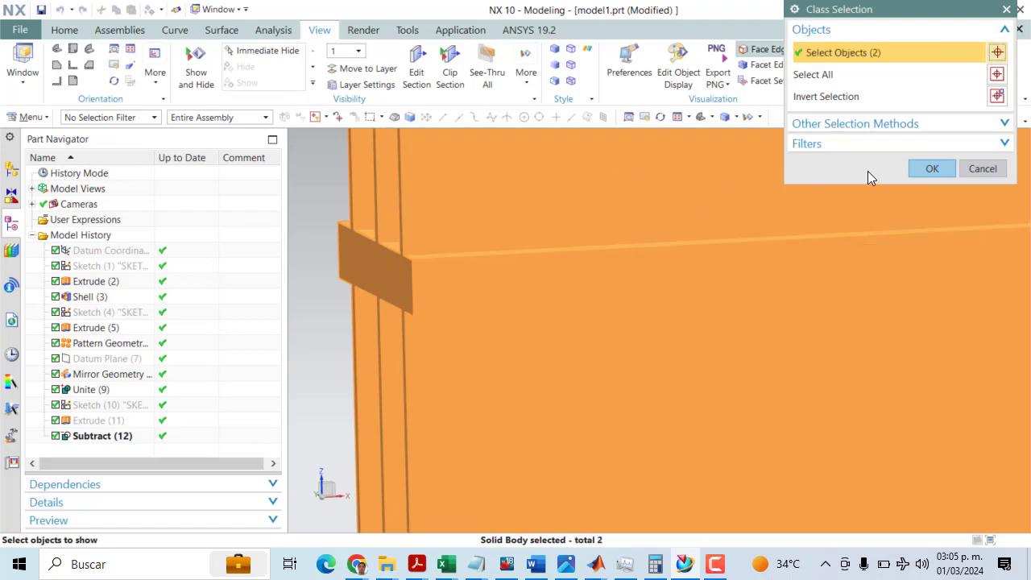
pyautogui.click(928, 167)
pyautogui.moveTo(467, 314); pyautogui.dragTo(269, 180, button='middle')
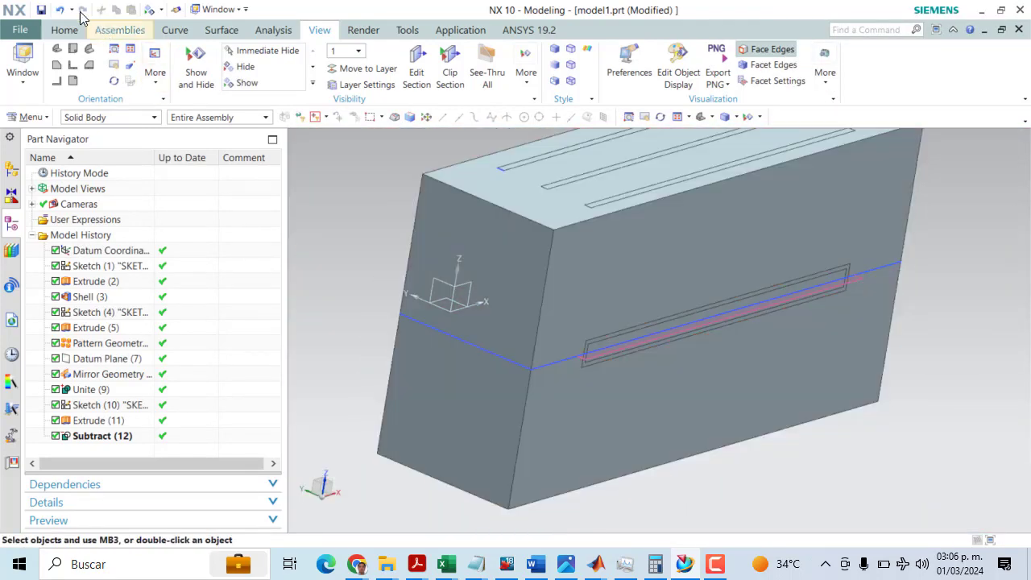
# - Save the part as model1.prt in the desktop folder Ejemplo3
pyautogui.click(41, 10)
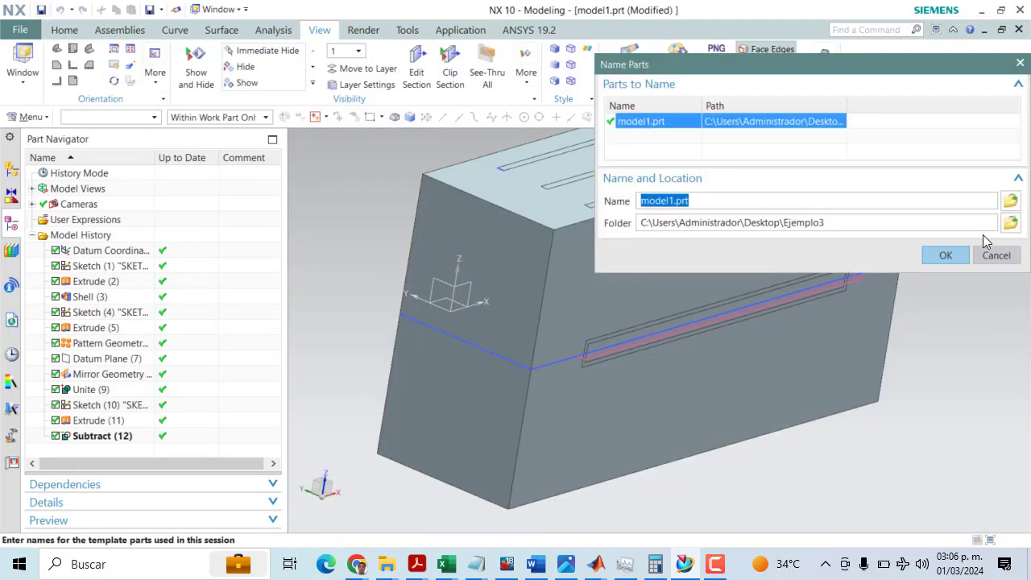
pyautogui.click(944, 255)
pyautogui.scroll(-2, 846, 317)
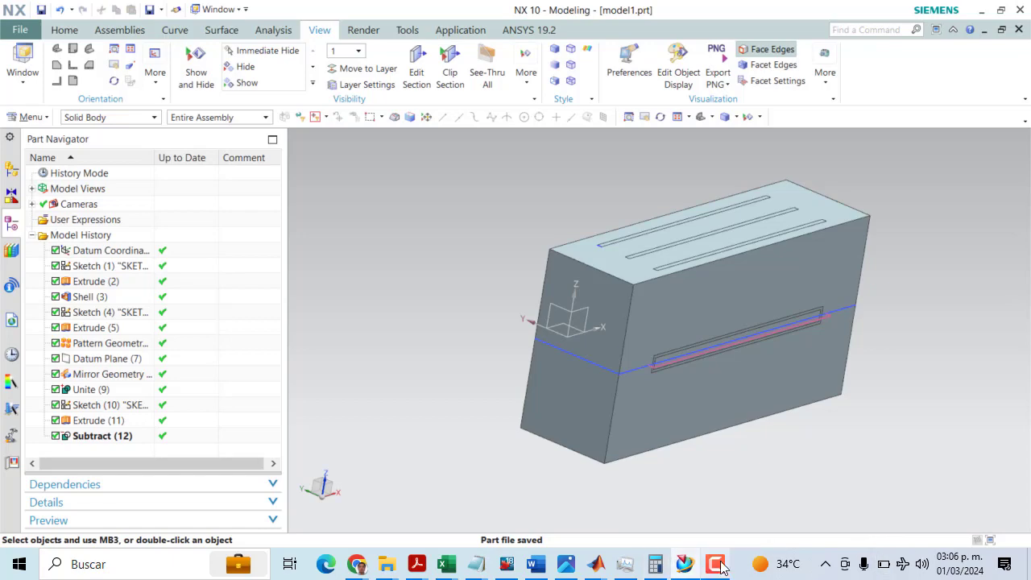
# - Switch to ANSYS Workbench, add a Fluid Flow (CFX) system to the project schematic and name it Ejemplo 3
pyautogui.click(684, 564)
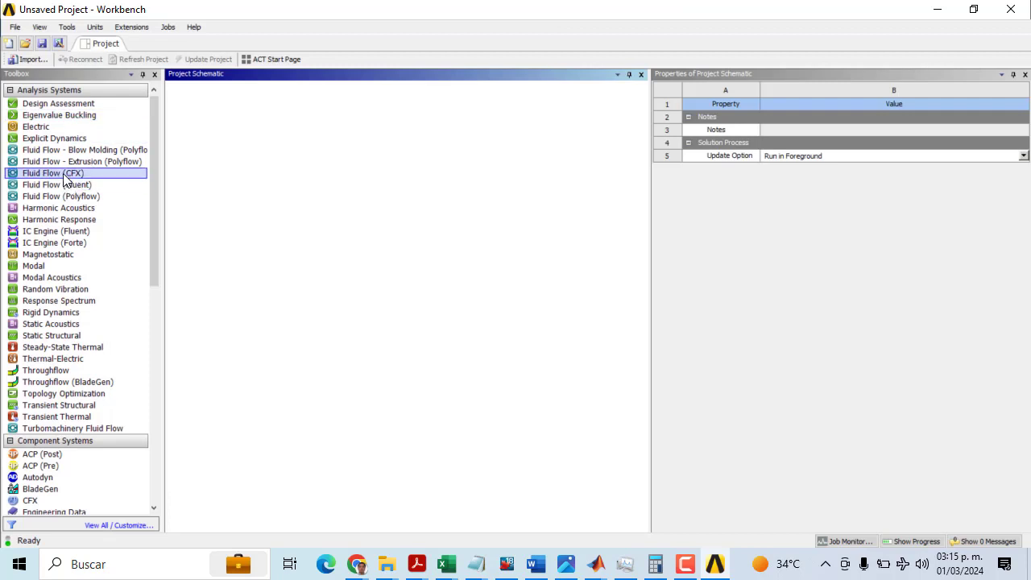
pyautogui.moveTo(66, 179); pyautogui.dragTo(240, 158)
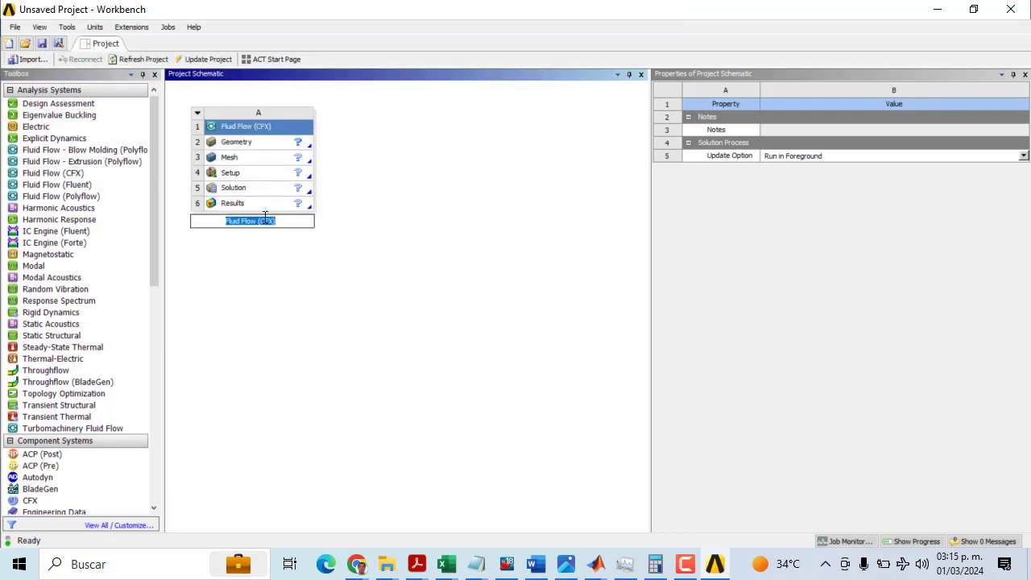
pyautogui.write('Ejemplo 3')
pyautogui.press('Return')
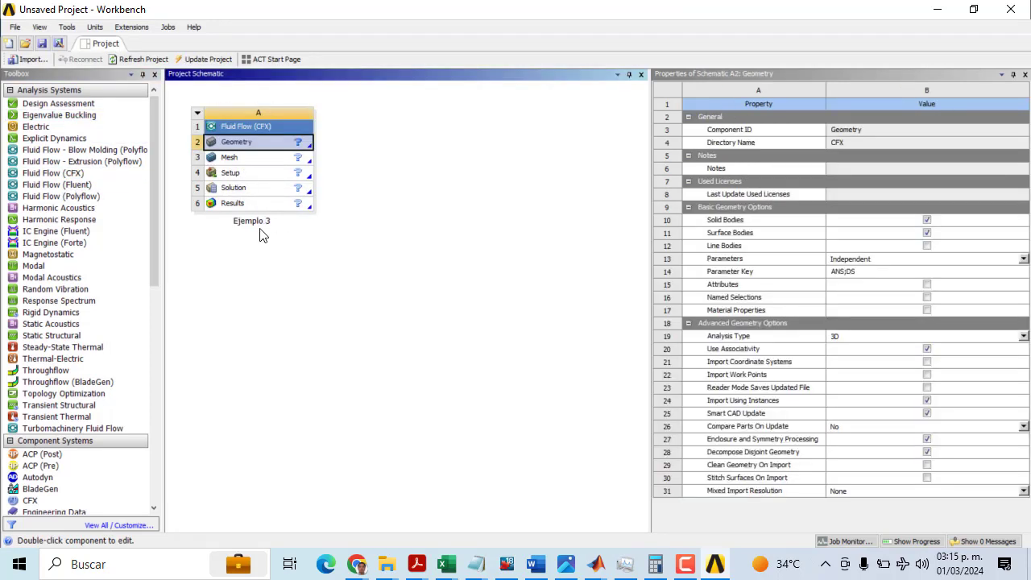
# - Import model1.prt from the desktop folder Ejemplo3 as the geometry of the Fluid Flow (CFX) system
pyautogui.rightClick(266, 151)
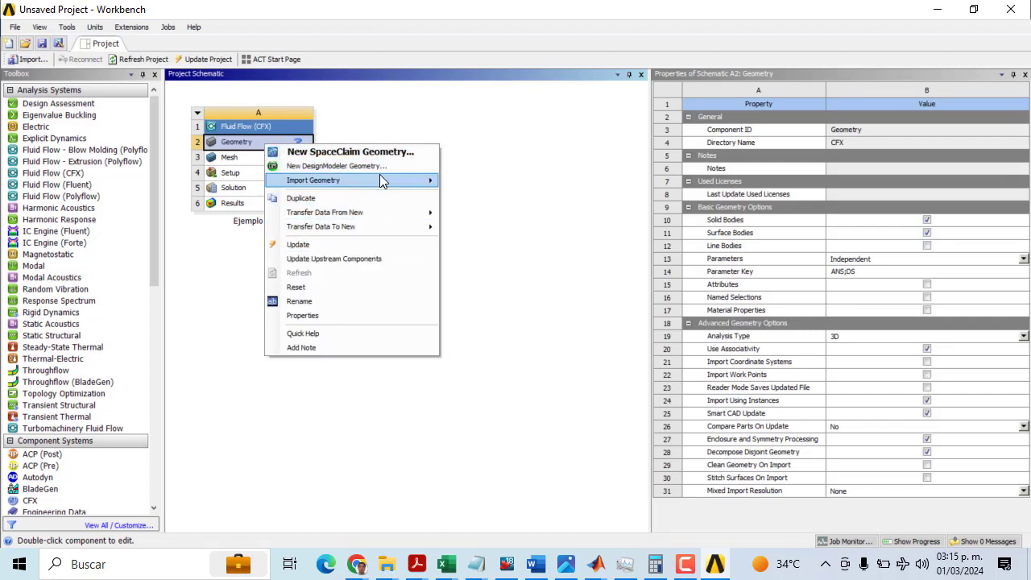
pyautogui.moveTo(435, 179)
pyautogui.click(471, 181)
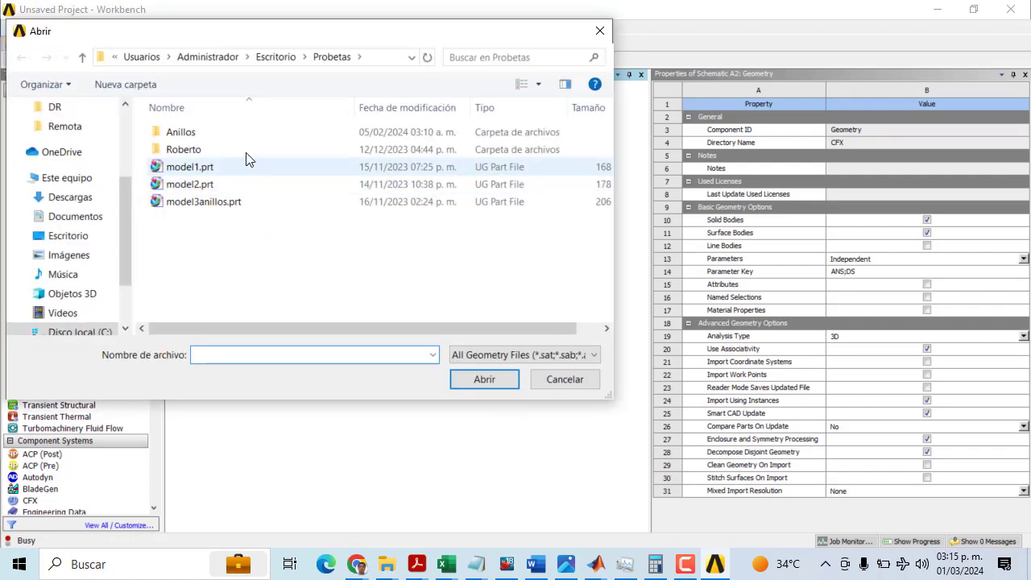
pyautogui.click(58, 235)
pyautogui.doubleClick(211, 183)
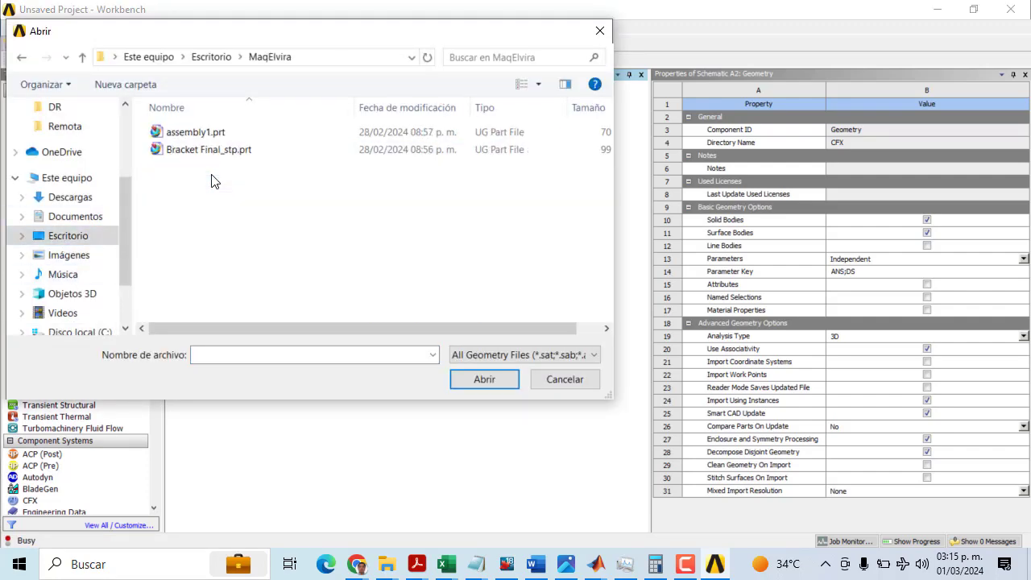
pyautogui.click(18, 59)
pyautogui.doubleClick(195, 165)
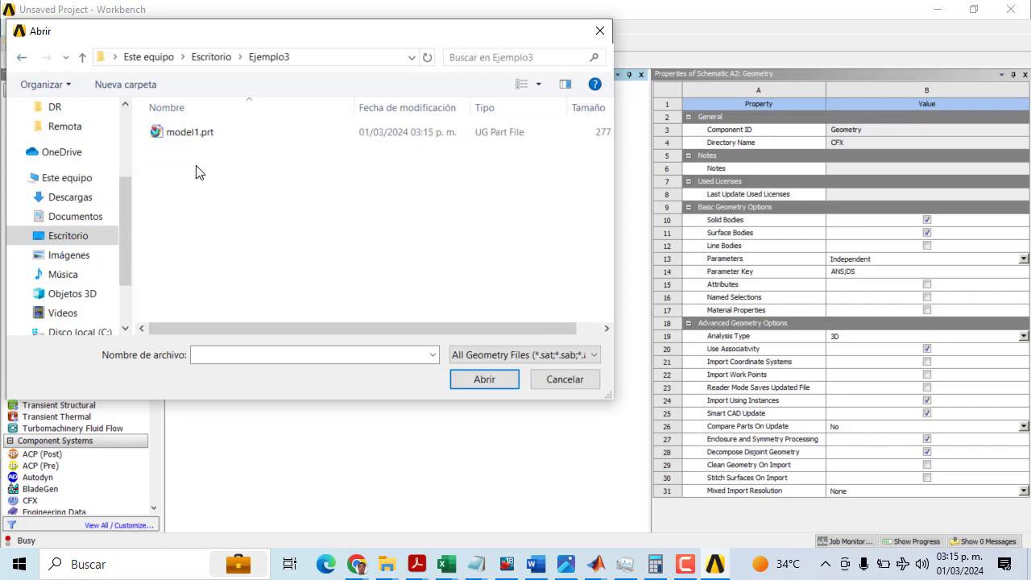
pyautogui.doubleClick(213, 133)
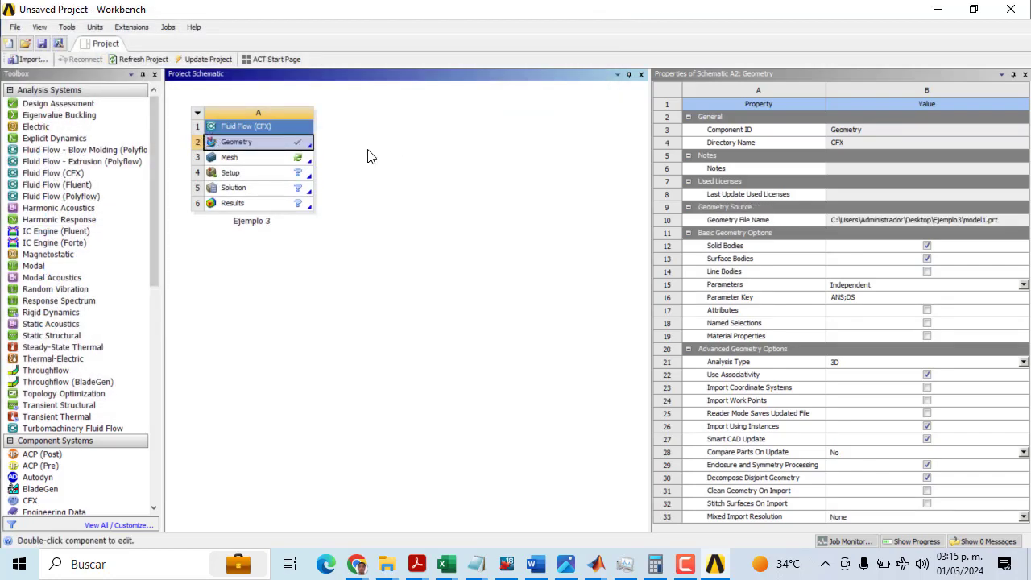
# - Open the geometry in DesignModeler, set Surface Bodies to No for the import and generate it
pyautogui.rightClick(252, 143)
pyautogui.click(288, 166)
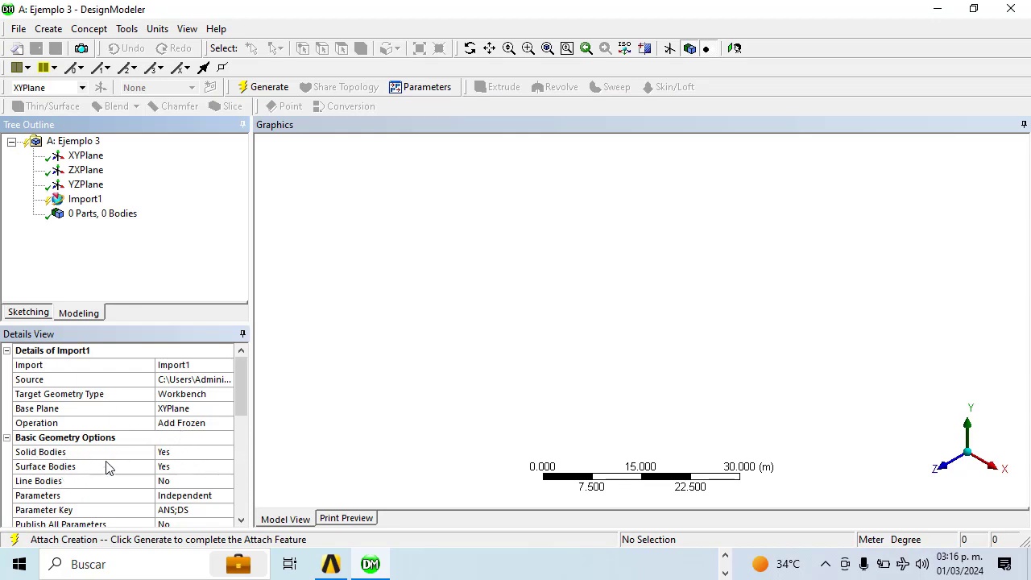
pyautogui.doubleClick(189, 473)
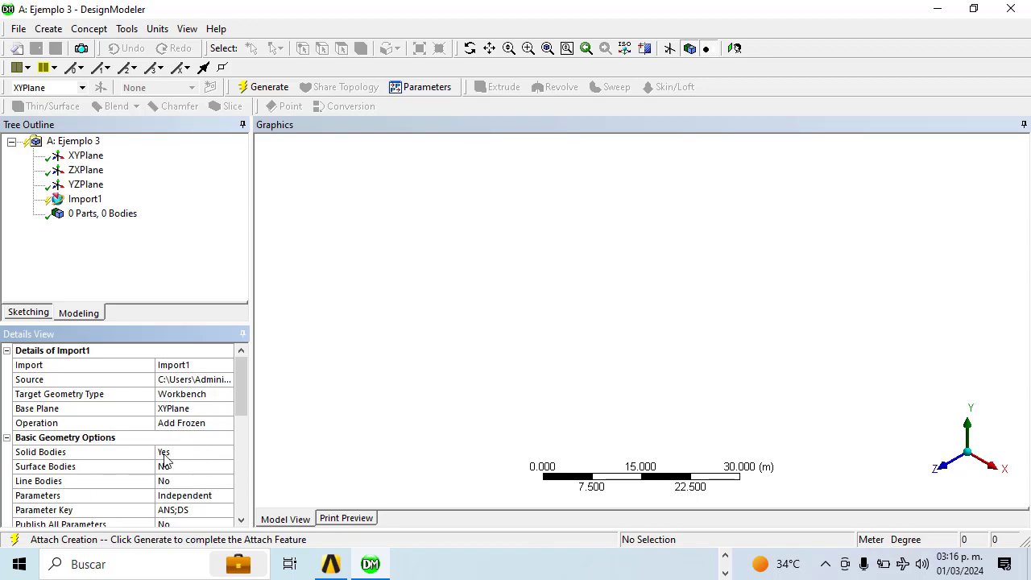
pyautogui.click(258, 89)
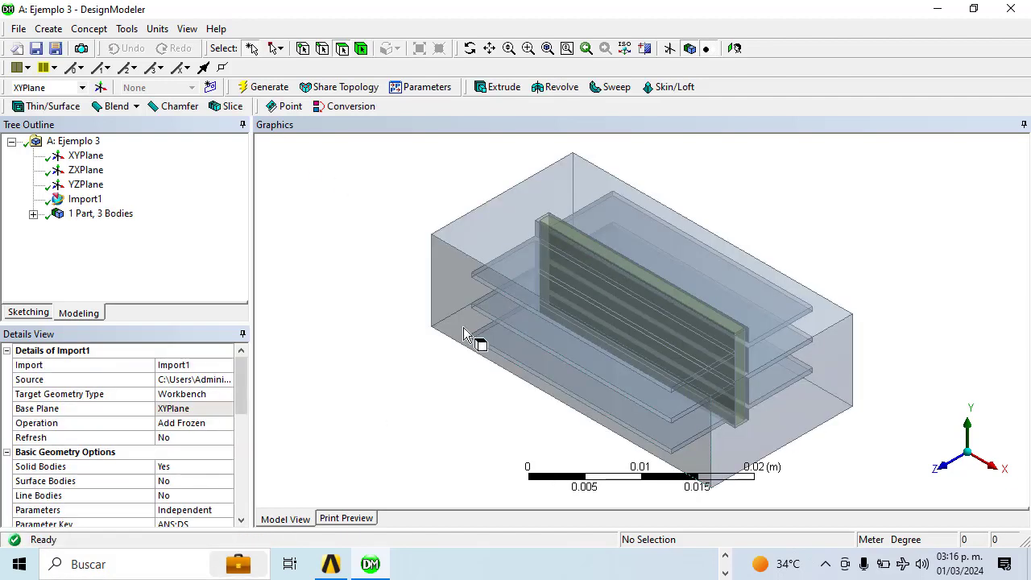
# - Explode the imported multi-body part model1 into separate single-body parts
pyautogui.moveTo(464, 327); pyautogui.dragTo(472, 241, button='middle')
pyautogui.click(33, 213)
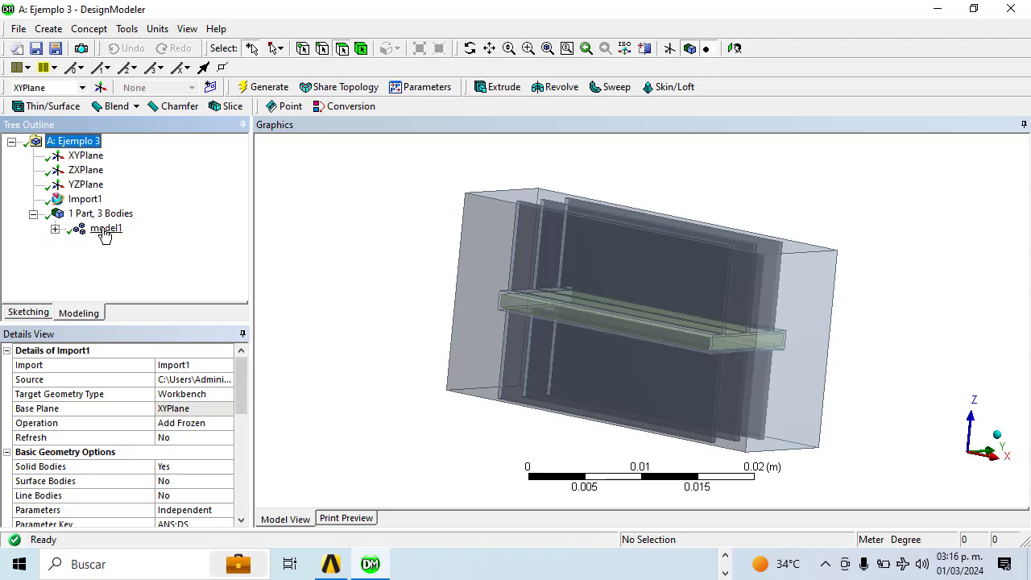
pyautogui.click(104, 232)
pyautogui.rightClick(105, 231)
pyautogui.click(129, 283)
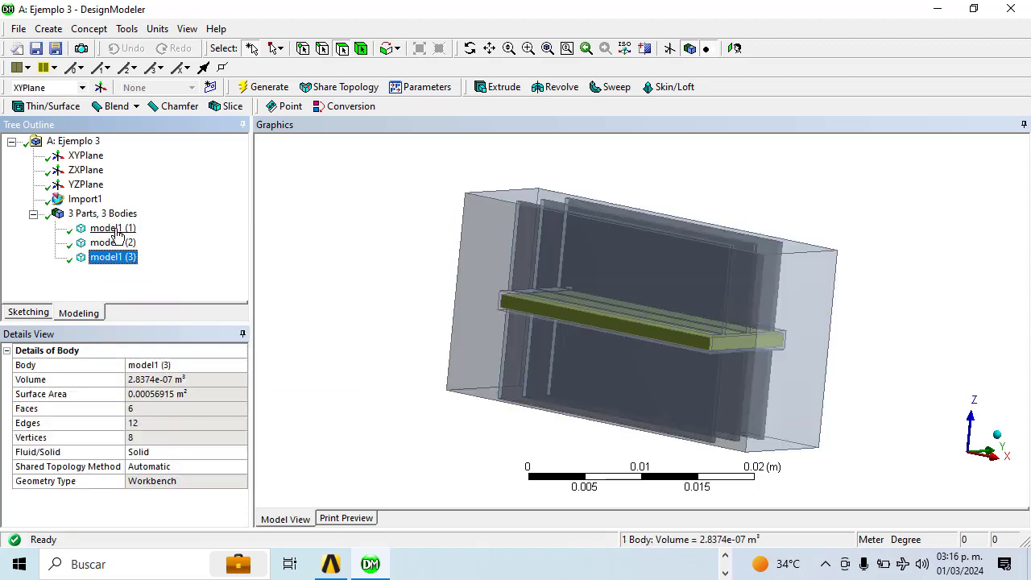
# - Rename the finned tube body, model1 (1), as fins
pyautogui.click(112, 228)
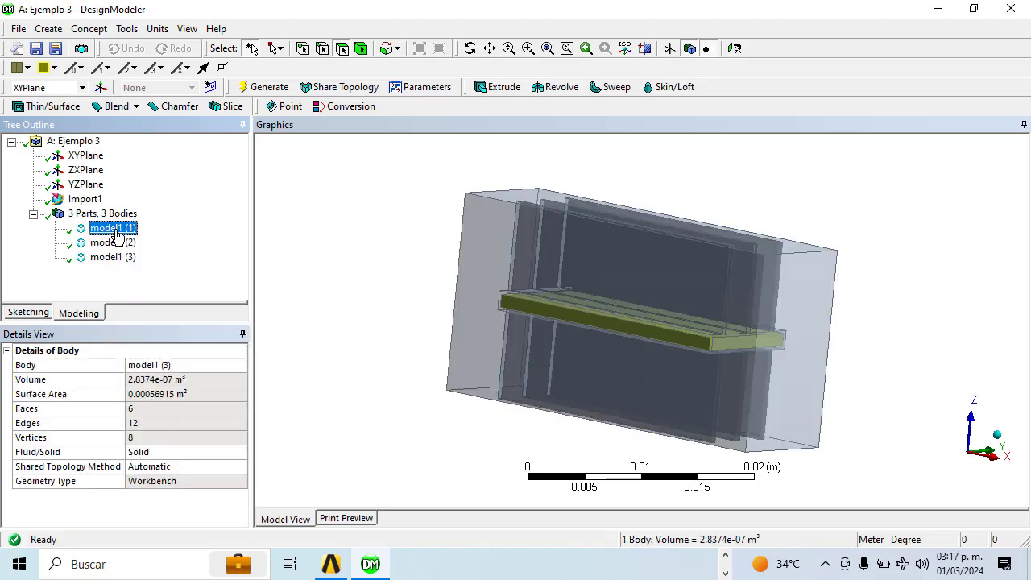
pyautogui.moveTo(691, 340); pyautogui.dragTo(564, 327, button='middle')
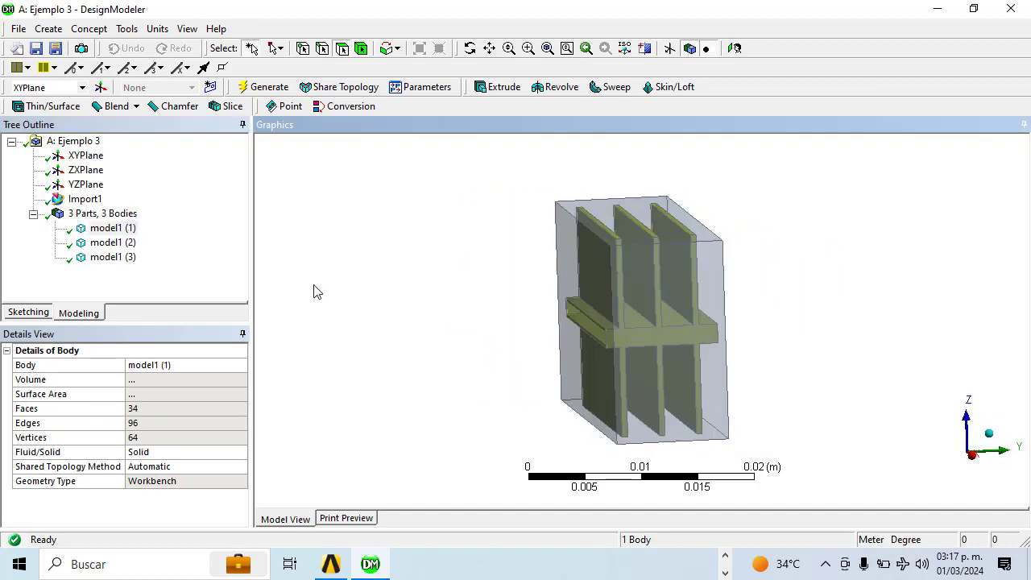
pyautogui.click(109, 228)
pyautogui.write('f')
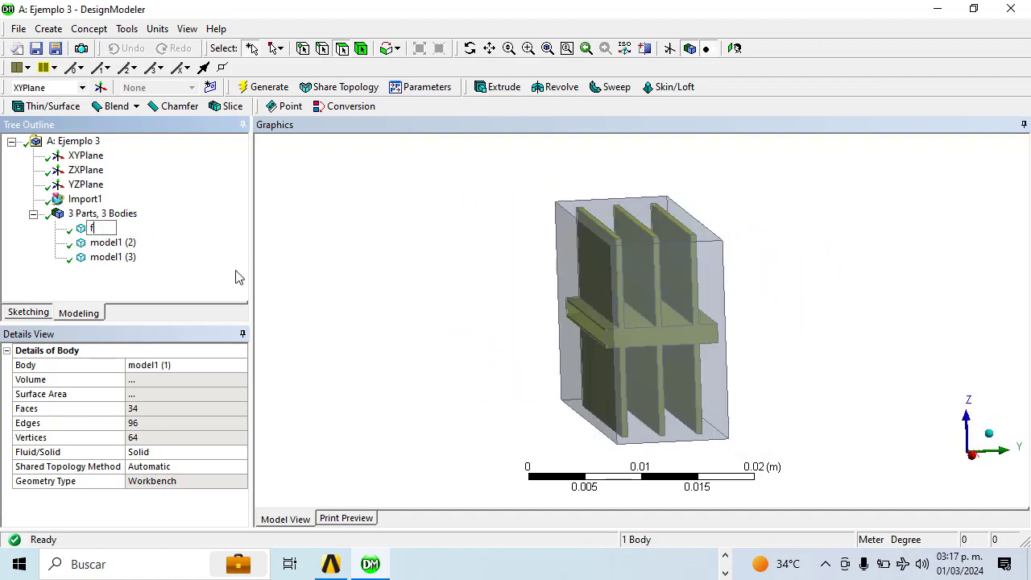
pyautogui.write('ins')
pyautogui.press('Return')
# - Rename the outer block body as air and the slab body inside the tube as agua
pyautogui.press('Down')
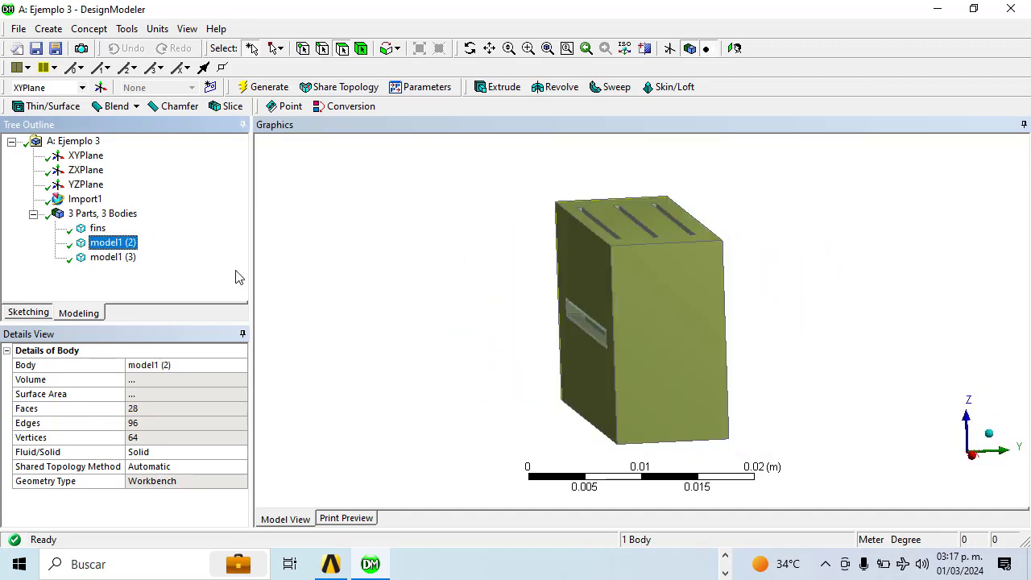
pyautogui.press('F2')
pyautogui.write('air')
pyautogui.press('Return')
pyautogui.press('Down')
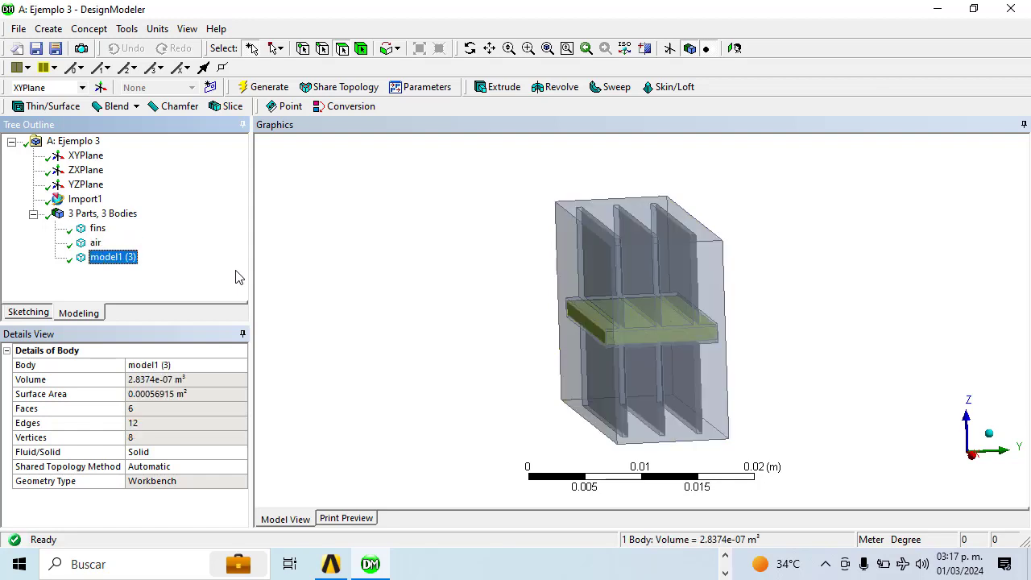
pyautogui.press('F2')
pyautogui.write('w')
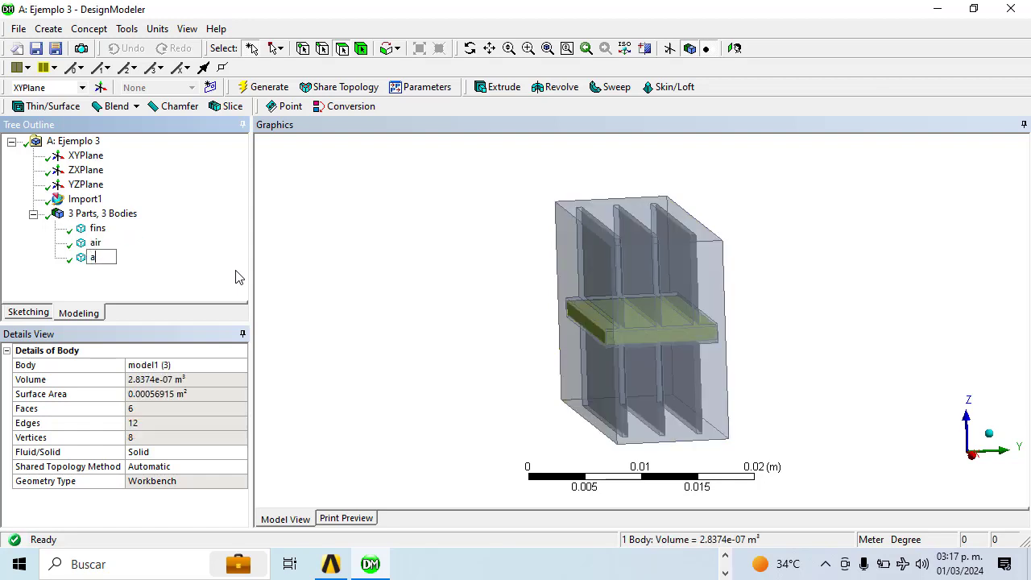
pyautogui.write('gua')
pyautogui.press('Return')
# - Rename the finned tube body as aleta
pyautogui.press('Up')
pyautogui.press('Up')
pyautogui.press('F2')
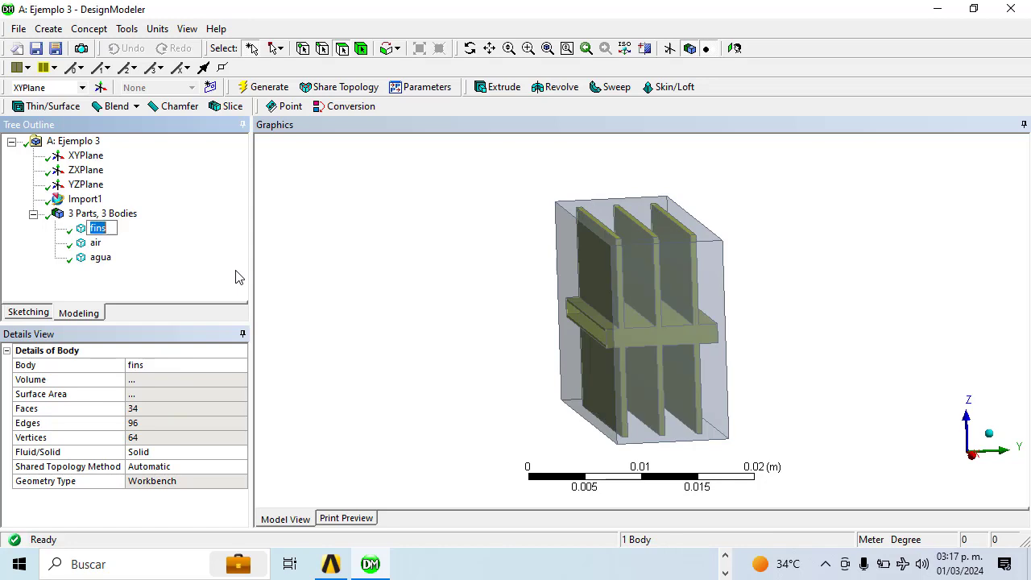
pyautogui.write('aleta')
pyautogui.press('Return')
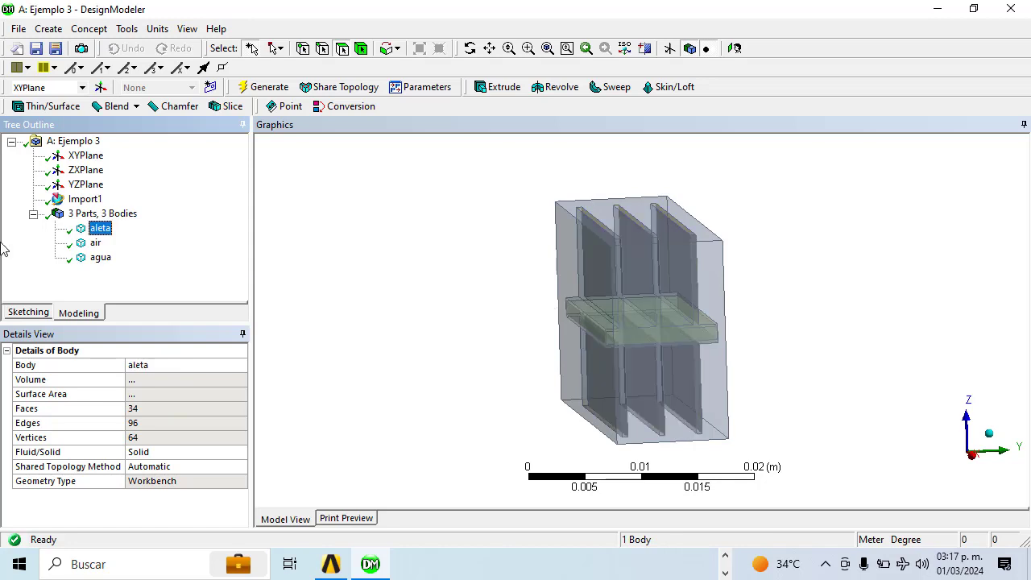
# - Set the agua and air bodies to Fluid and check that the aleta body is Solid
pyautogui.click(95, 244)
pyautogui.click(101, 258)
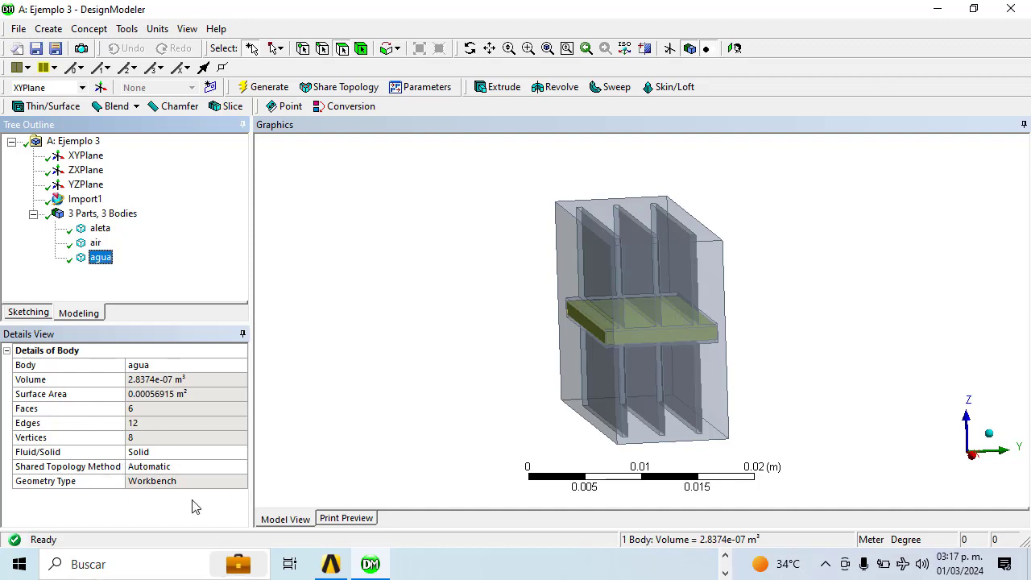
pyautogui.click(87, 243)
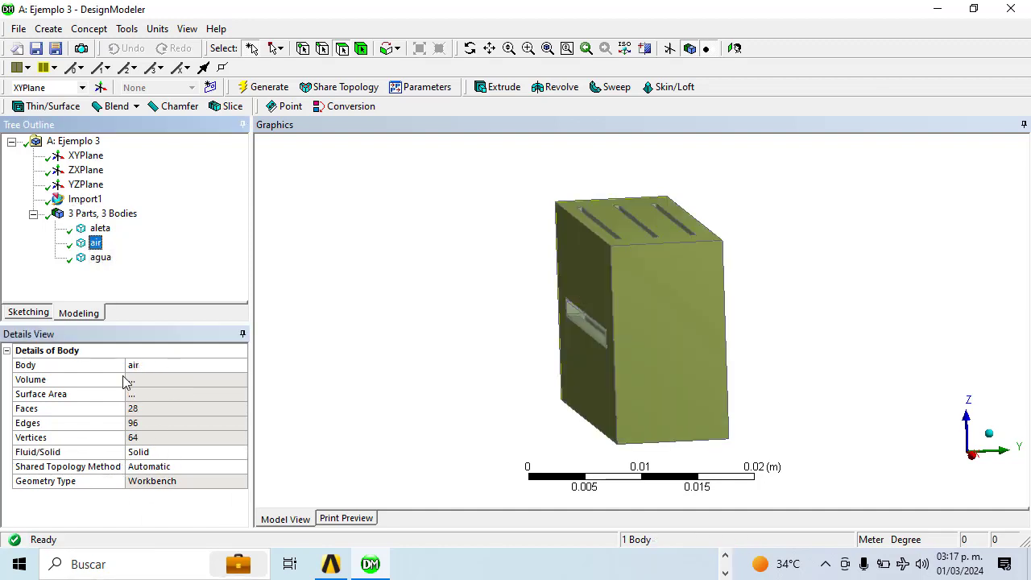
pyautogui.doubleClick(148, 456)
pyautogui.click(96, 233)
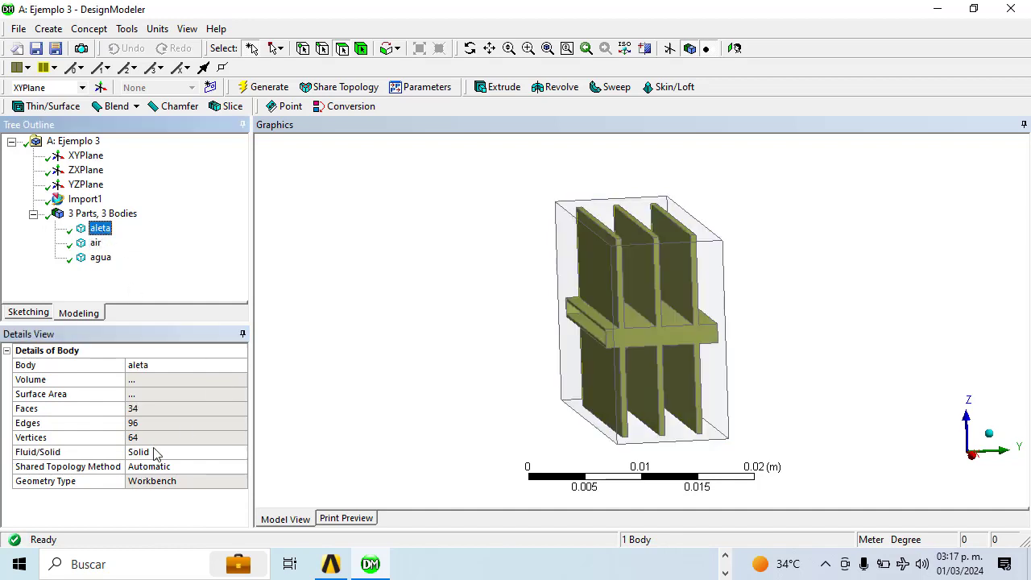
pyautogui.moveTo(466, 373); pyautogui.dragTo(491, 381, button='middle')
# - Switch back to Workbench and open the Mesh component of the Ejemplo 3 system in Meshing
pyautogui.click(331, 566)
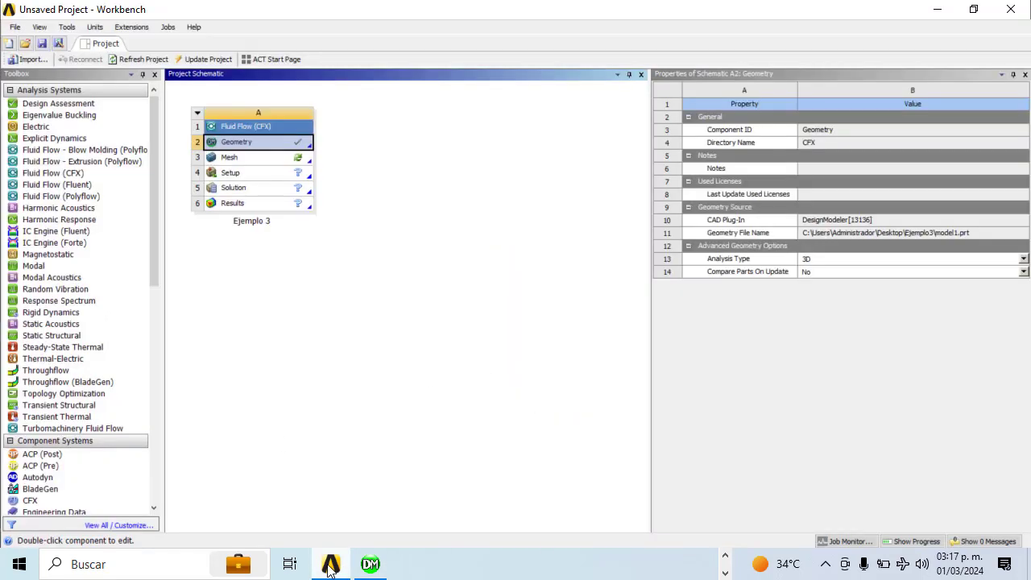
pyautogui.doubleClick(270, 158)
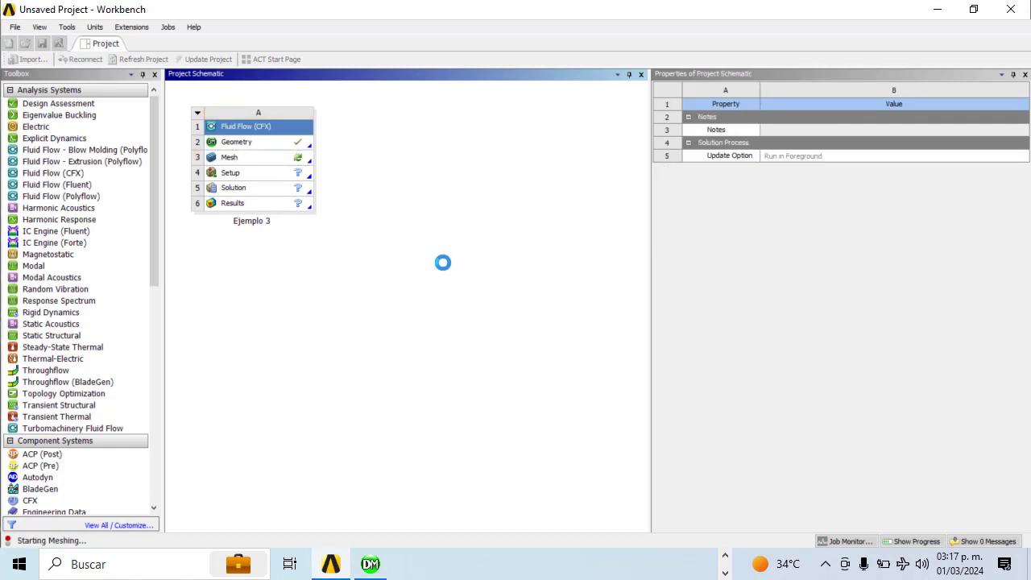
pyautogui.click(730, 559)
pyautogui.click(666, 564)
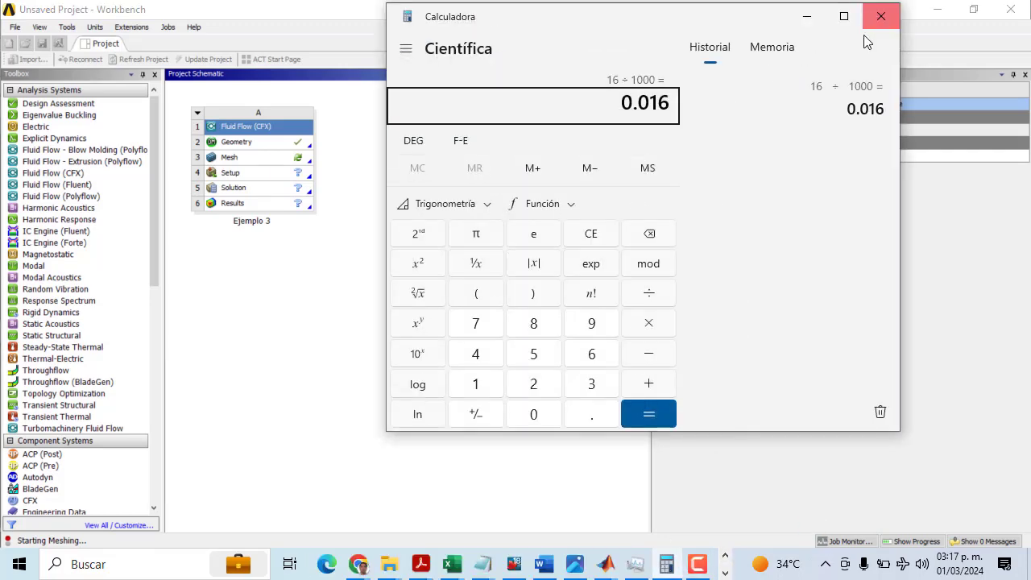
pyautogui.click(882, 16)
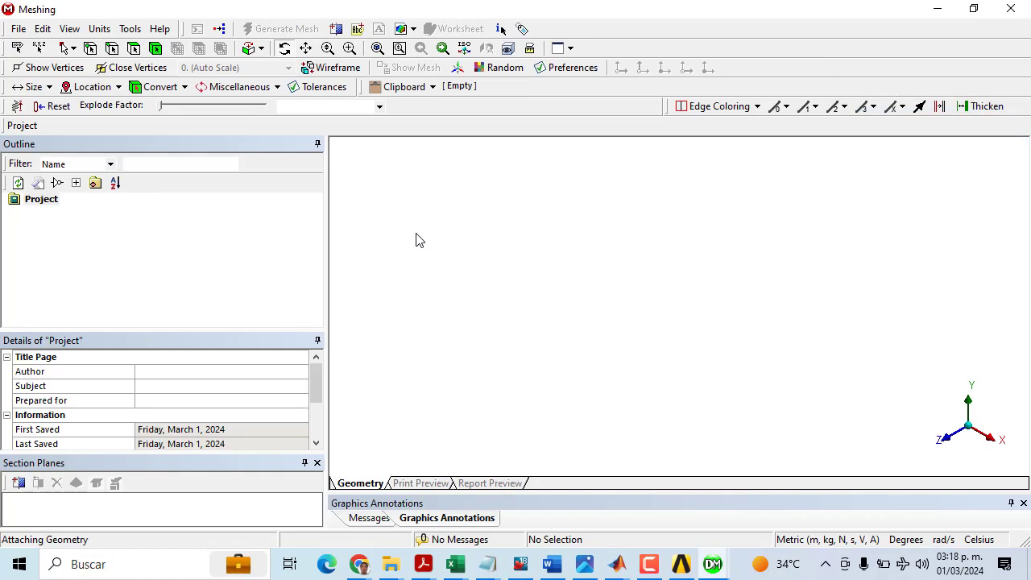
pyautogui.moveTo(546, 333); pyautogui.dragTo(595, 252, button='middle')
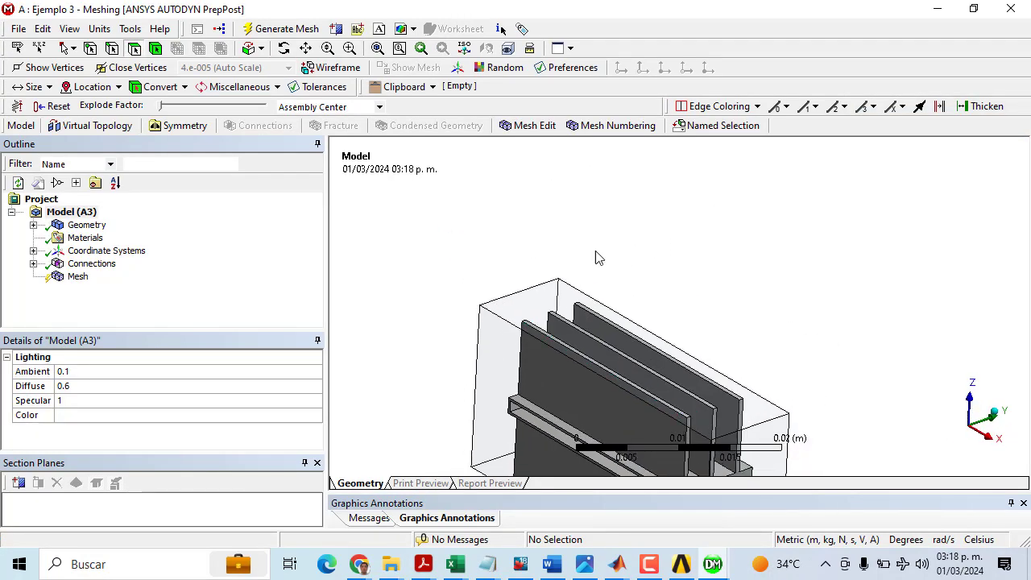
# - Create a named selection called in from one narrow end face of the outer air block
pyautogui.press('F7')
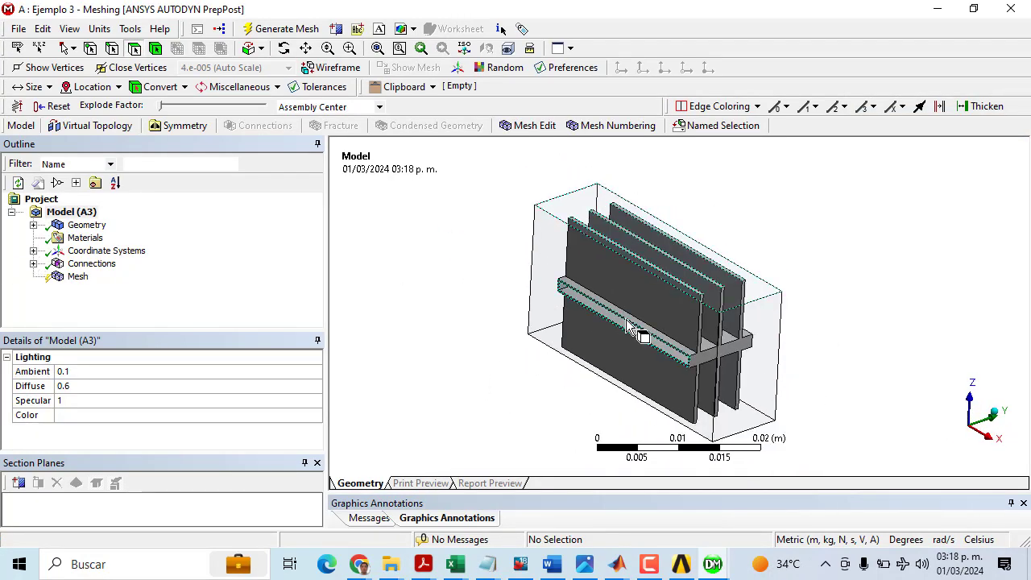
pyautogui.moveTo(558, 318); pyautogui.dragTo(495, 252, button='middle')
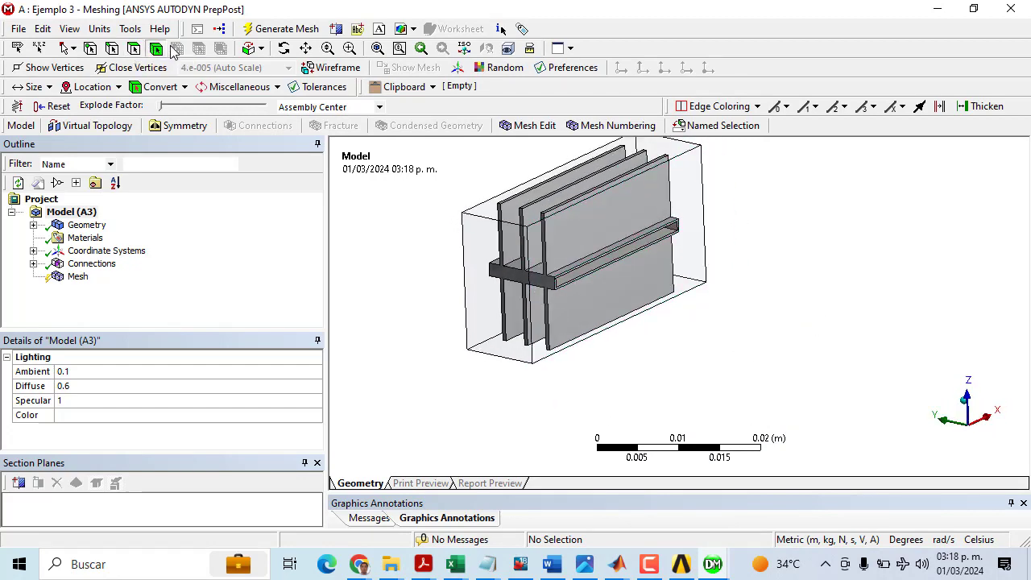
pyautogui.click(490, 273)
pyautogui.click(477, 273)
pyautogui.click(359, 263)
pyautogui.click(134, 50)
pyautogui.click(482, 306)
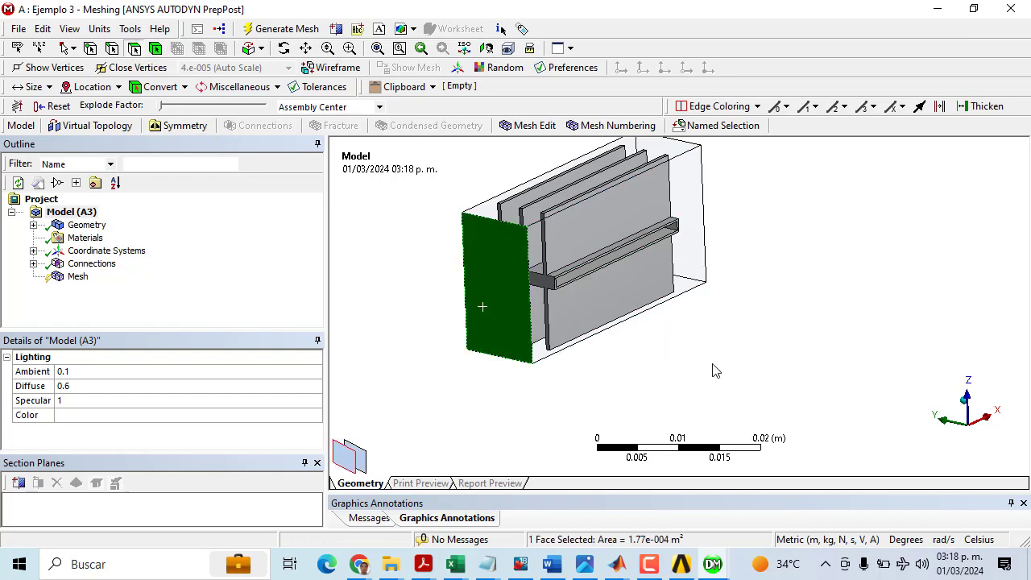
pyautogui.rightClick(504, 326)
pyautogui.click(600, 496)
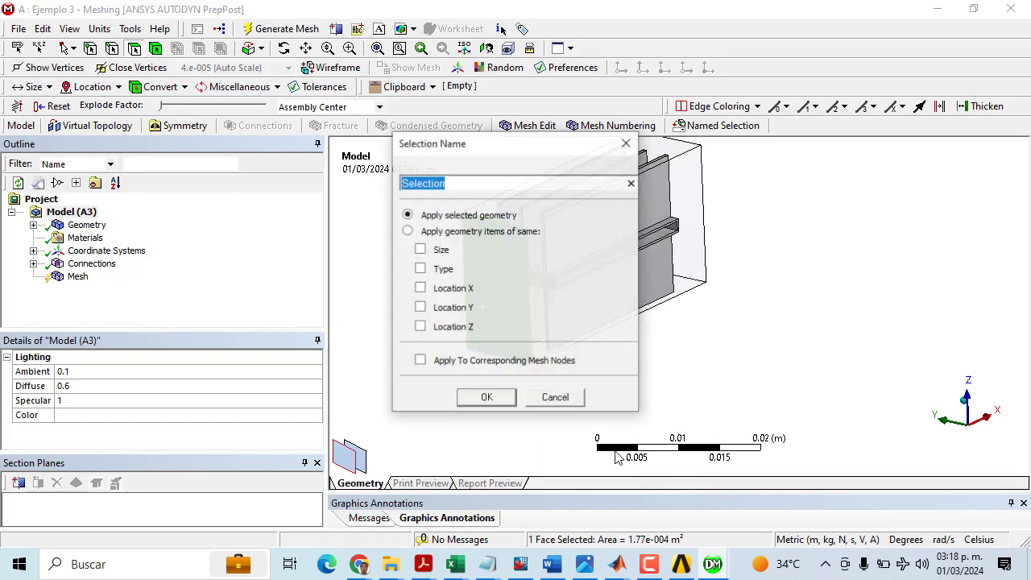
pyautogui.write('in')
pyautogui.press('Return')
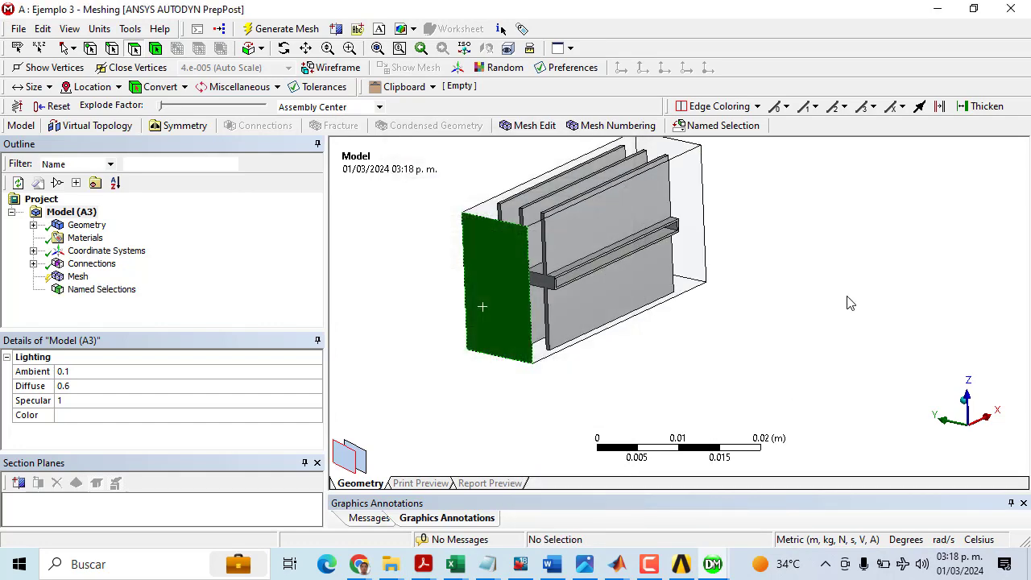
# - Create a named selection called salida aire from the opposite narrow end face of the air block
pyautogui.moveTo(850, 303); pyautogui.dragTo(649, 306, button='middle')
pyautogui.click(669, 258)
pyautogui.rightClick(698, 249)
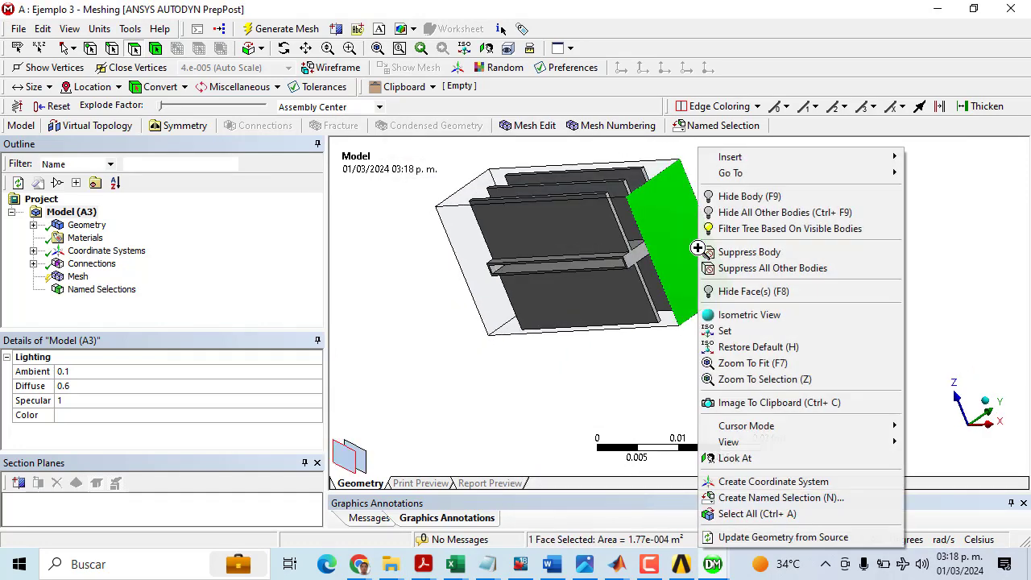
pyautogui.click(747, 498)
pyautogui.write('ou')
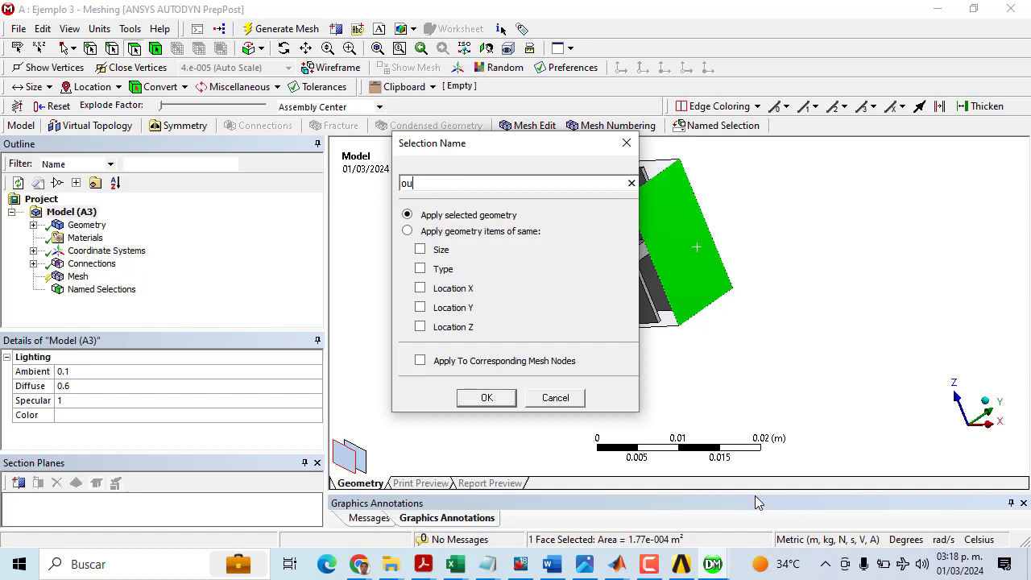
pyautogui.write('ta aire')
pyautogui.press('Return')
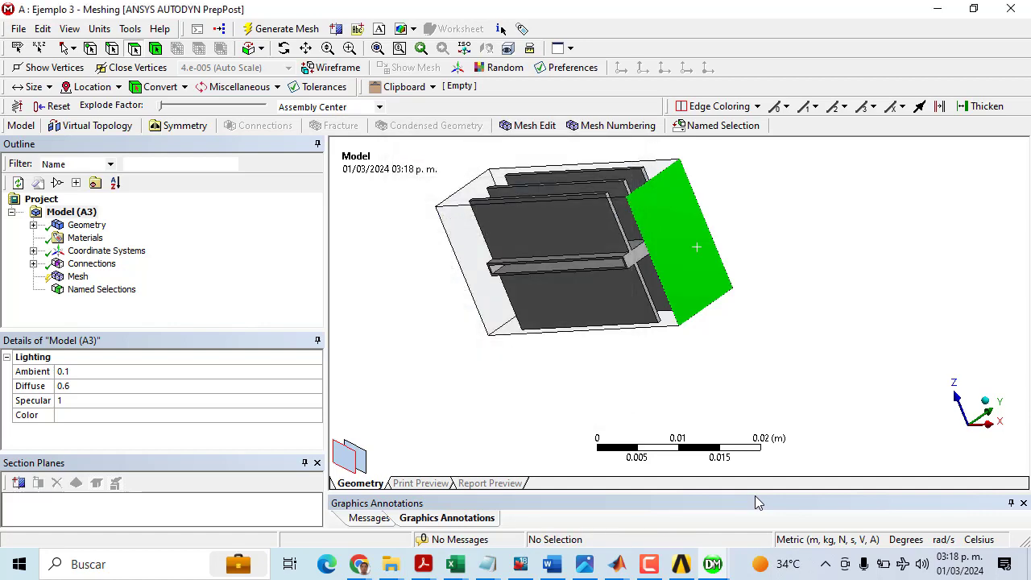
# - Rename the named selection in as entrada aire
pyautogui.click(33, 289)
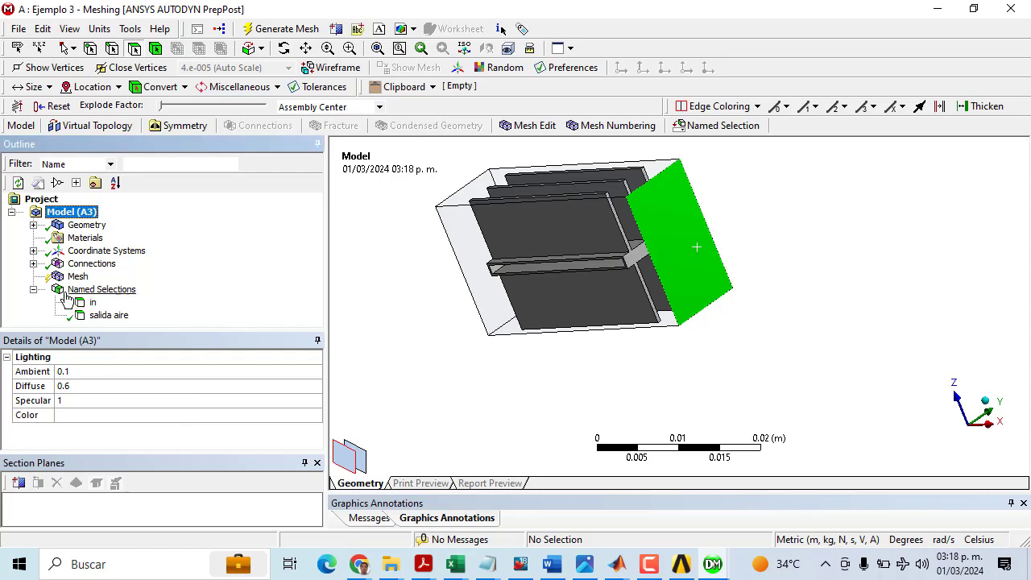
pyautogui.click(92, 302)
pyautogui.press('F2')
pyautogui.write('entrada aire')
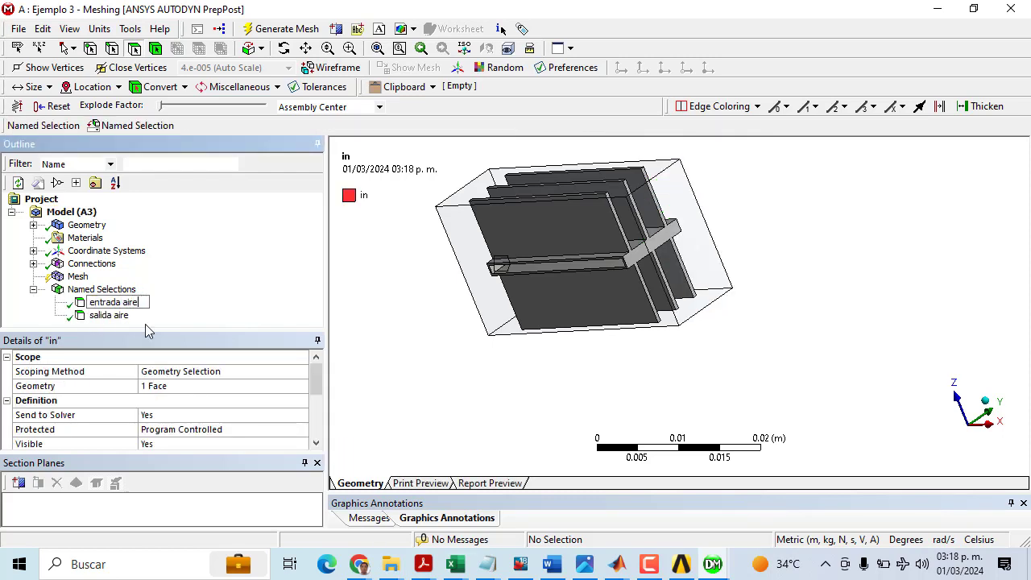
pyautogui.press('Return')
# - Create a named selection called entrada agua from the water face at one open end of the flat tube
pyautogui.moveTo(564, 269); pyautogui.dragTo(683, 294, button='middle')
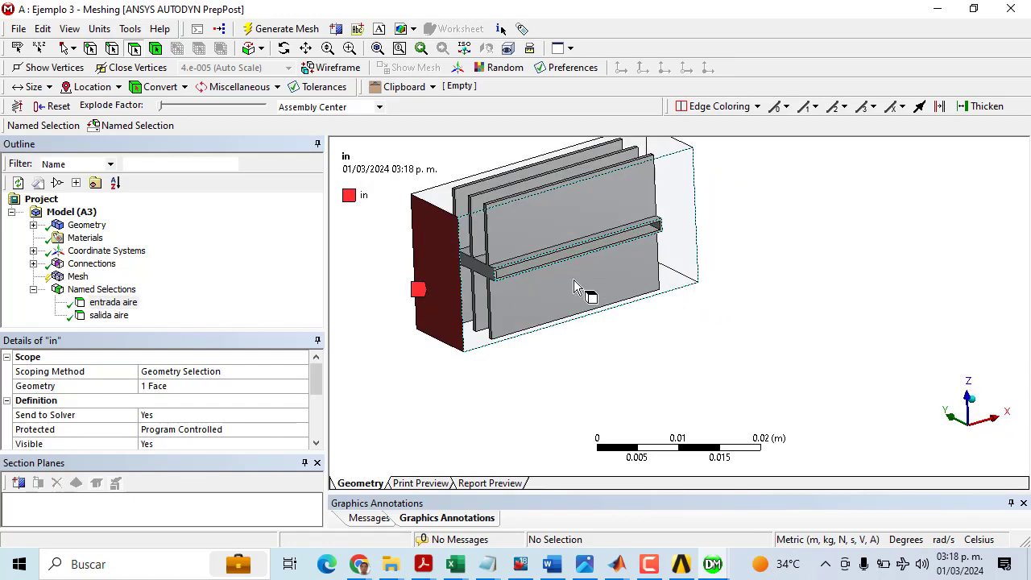
pyautogui.scroll(5, 524, 295)
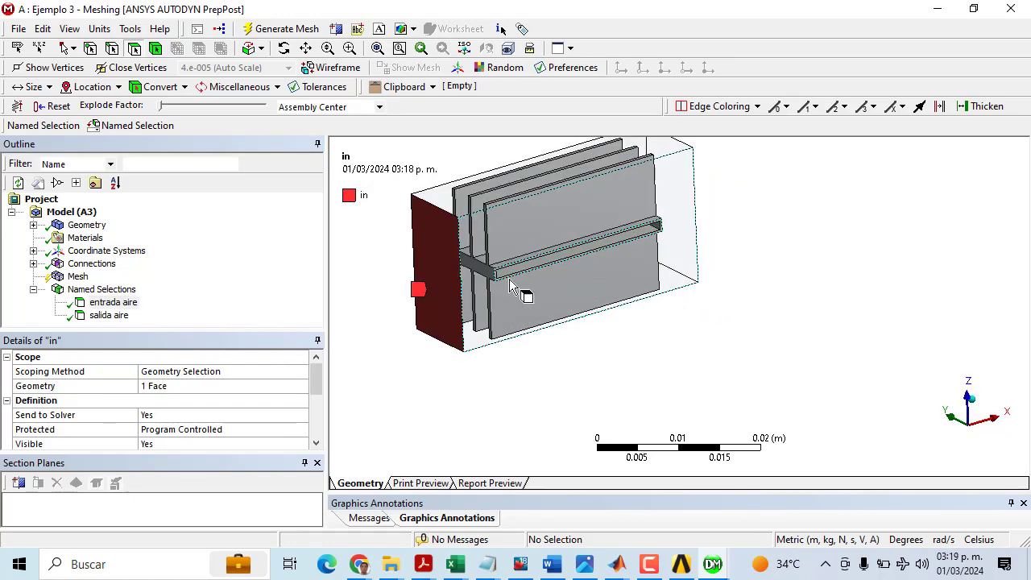
pyautogui.scroll(2, 614, 269)
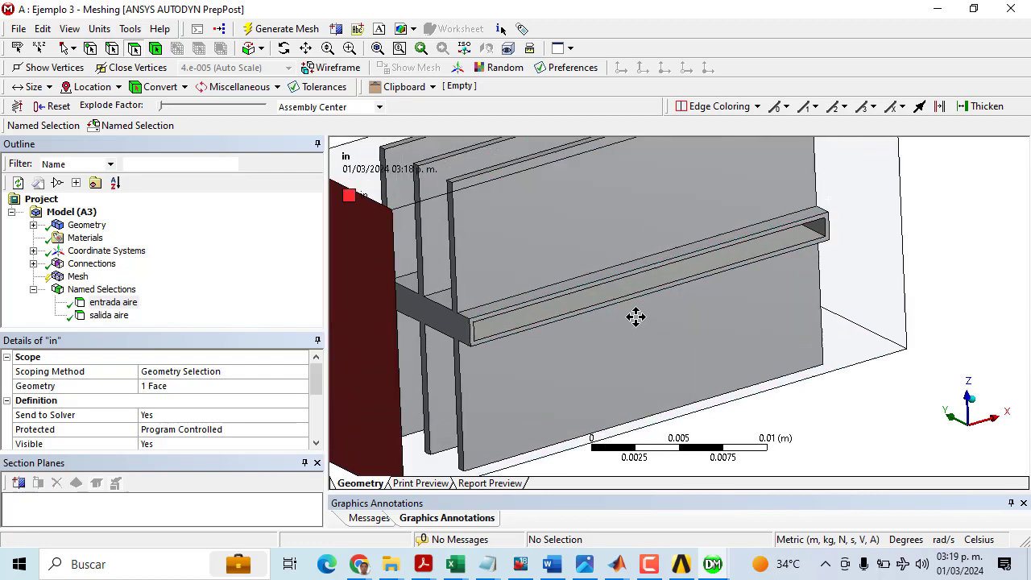
pyautogui.click(673, 310)
pyautogui.rightClick(673, 310)
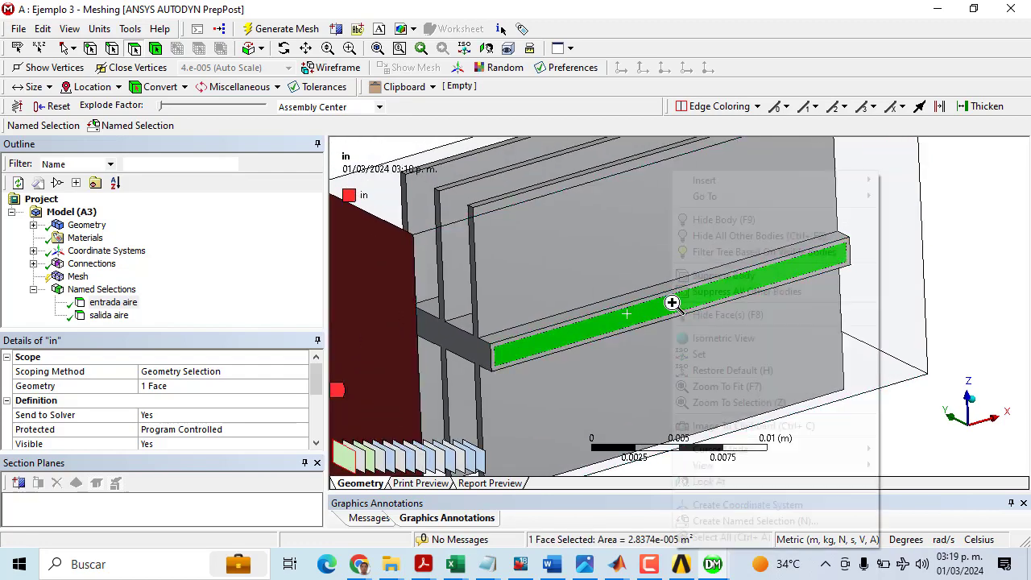
pyautogui.click(725, 521)
pyautogui.write('ent')
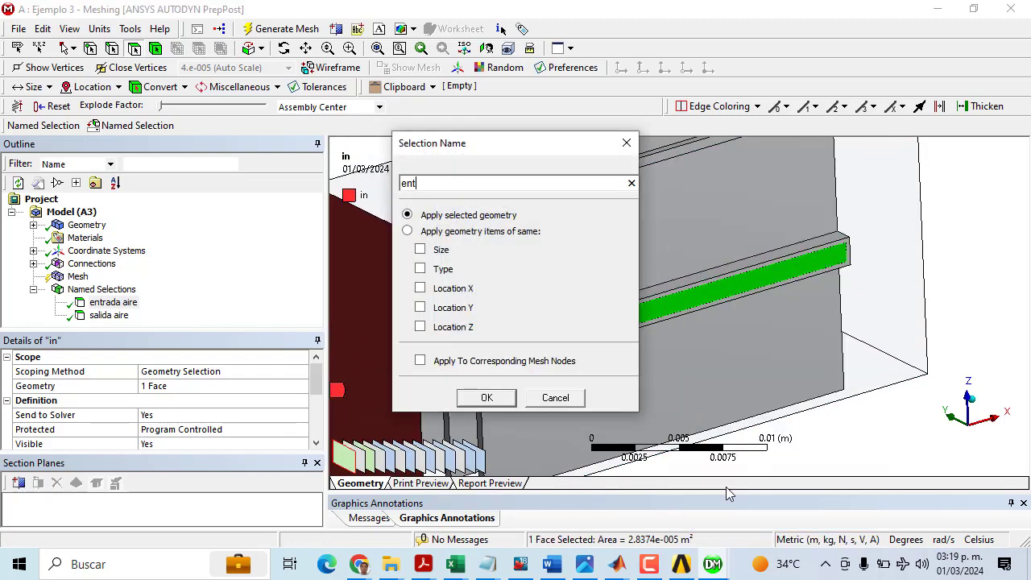
pyautogui.write('rada agua')
pyautogui.press('Return')
# - Create a named selection called salida agua from the water face at the opposite open end of the tube
pyautogui.scroll(-3, 870, 415)
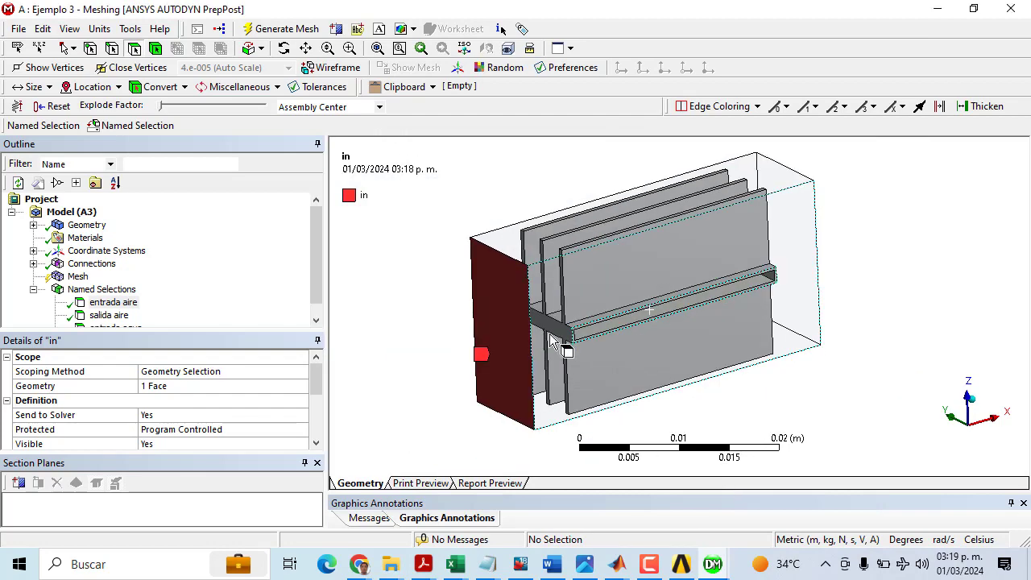
pyautogui.moveTo(551, 335); pyautogui.dragTo(756, 325, button='middle')
pyautogui.keyDown('ctrl'); pyautogui.moveTo(382, 303); pyautogui.dragTo(661, 274, button='middle'); pyautogui.keyUp('ctrl')
pyautogui.scroll(3, 580, 302)
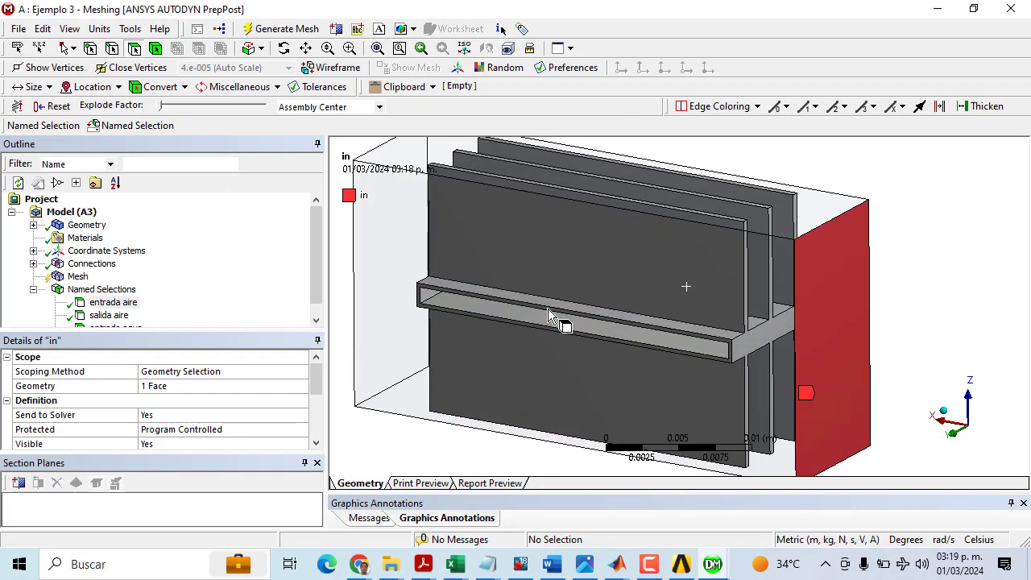
pyautogui.click(541, 316)
pyautogui.write('n')
pyautogui.write('sal')
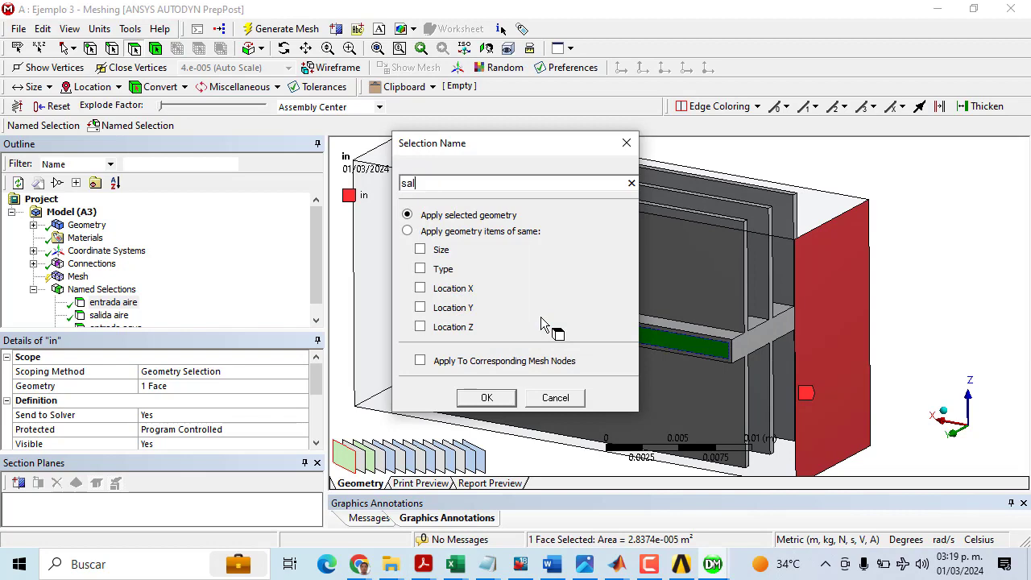
pyautogui.write('ida agua')
pyautogui.press('Return')
# - Create a named selection called p1 from the air block's large side face around the tube's water inlet
pyautogui.scroll(-3, 735, 221)
pyautogui.moveTo(775, 336); pyautogui.dragTo(671, 286, button='middle')
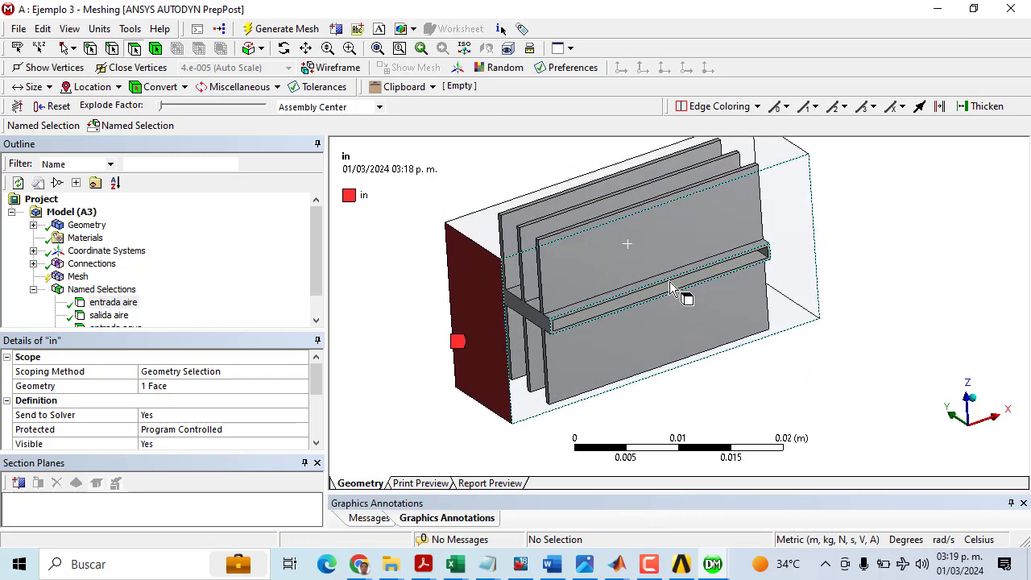
pyautogui.moveTo(762, 278); pyautogui.dragTo(798, 282, button='middle')
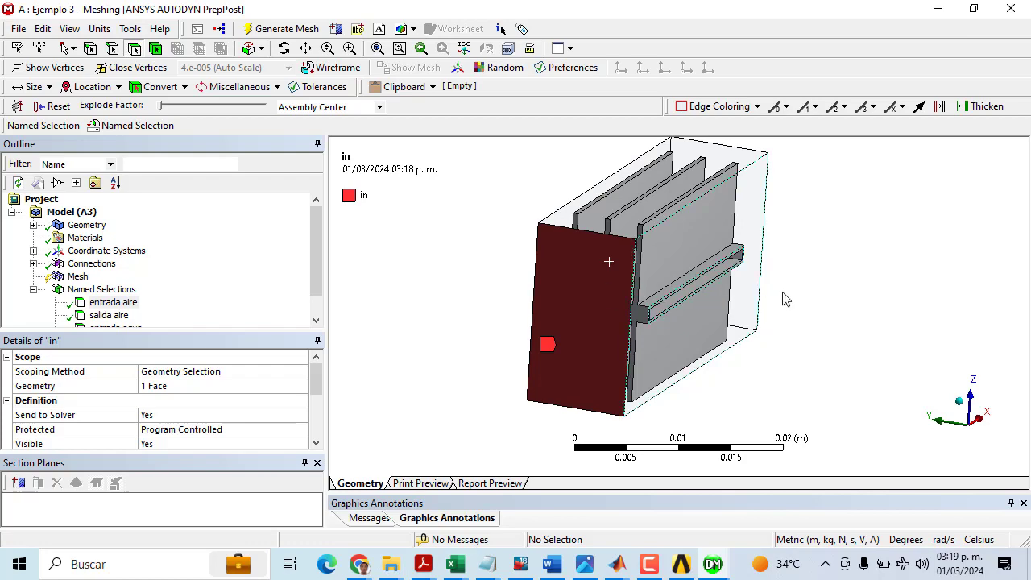
pyautogui.click(646, 229)
pyautogui.moveTo(646, 228); pyautogui.dragTo(593, 228, button='middle')
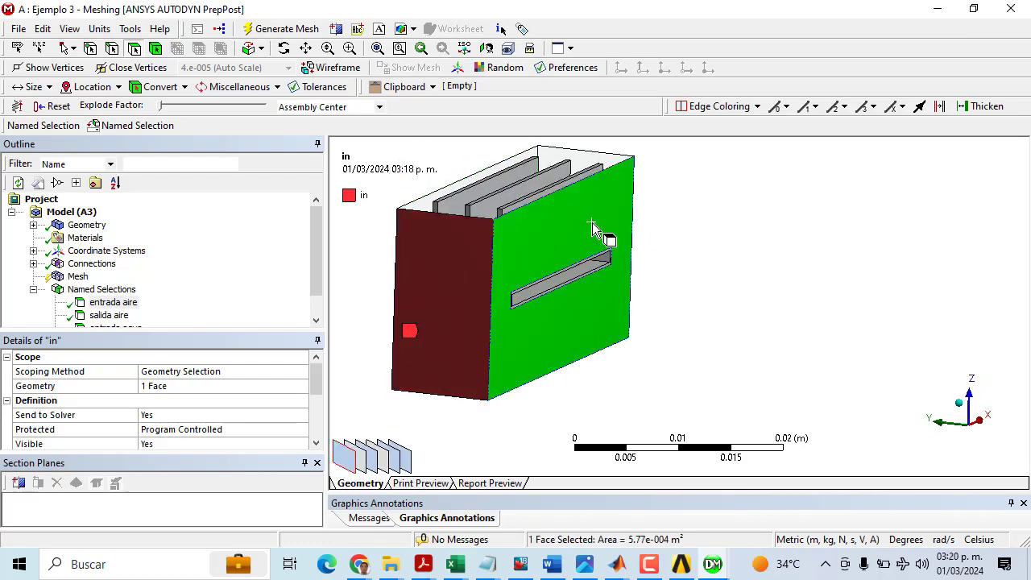
pyautogui.write('n')
pyautogui.write('P')
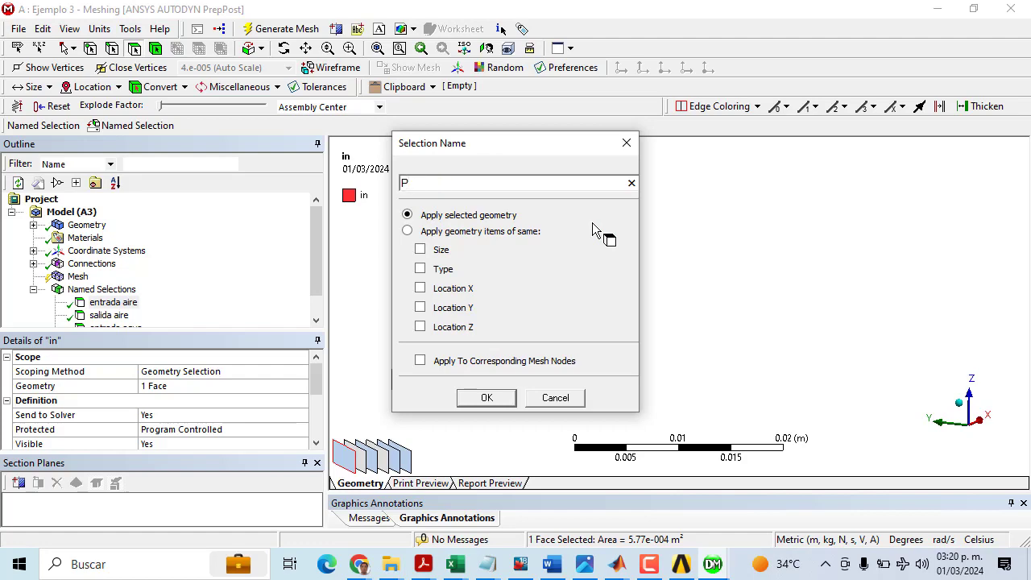
pyautogui.write('1')
pyautogui.click(443, 194)
pyautogui.hotkey('shift', 'Home')
pyautogui.write('p1')
pyautogui.click(487, 398)
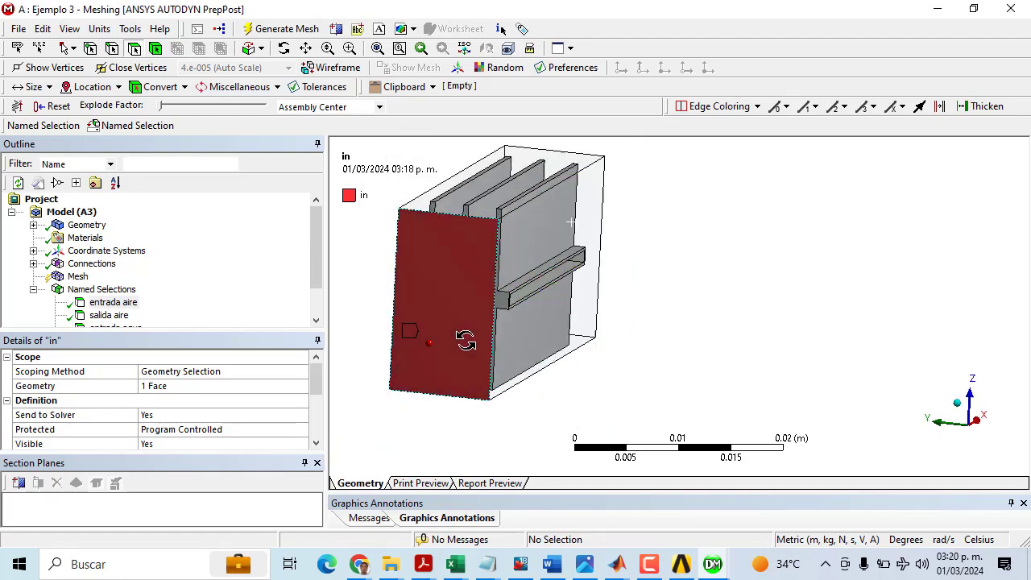
# - Create a named selection called p2 from the air block's opposite large side face
pyautogui.moveTo(467, 338); pyautogui.dragTo(613, 281, button='middle')
pyautogui.write('np')
pyautogui.press('Return')
pyautogui.scroll(-2, 105, 300)
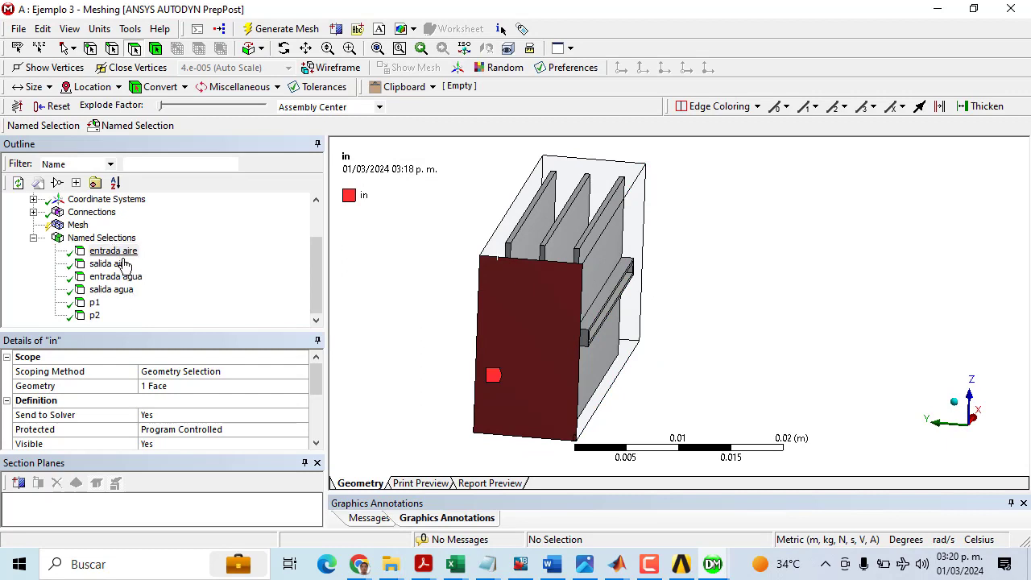
pyautogui.moveTo(712, 316); pyautogui.dragTo(739, 357, button='middle')
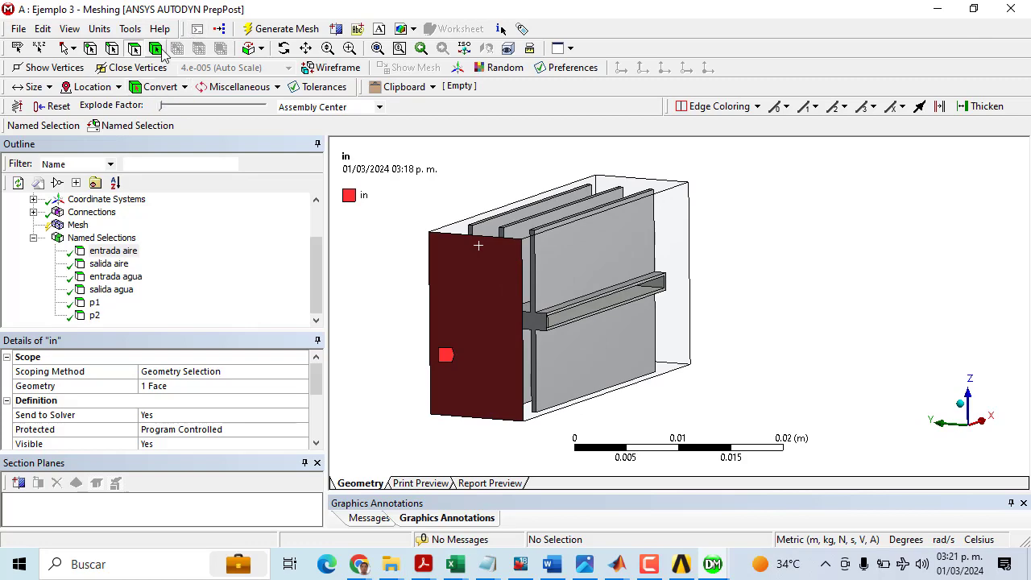
pyautogui.click(611, 252)
pyautogui.click(907, 282)
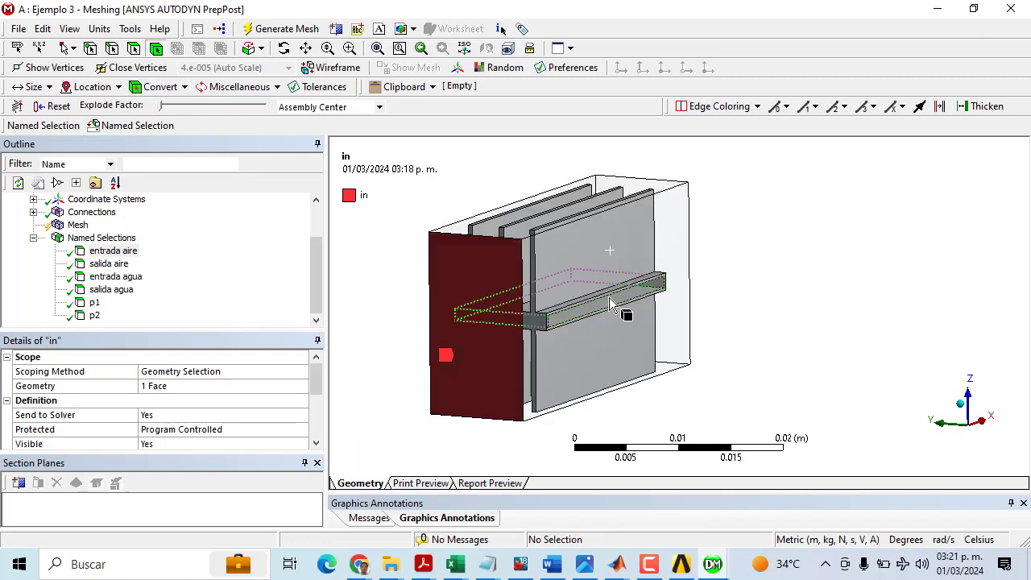
pyautogui.click(610, 298)
pyautogui.scroll(3, 473, 179)
pyautogui.click(454, 169)
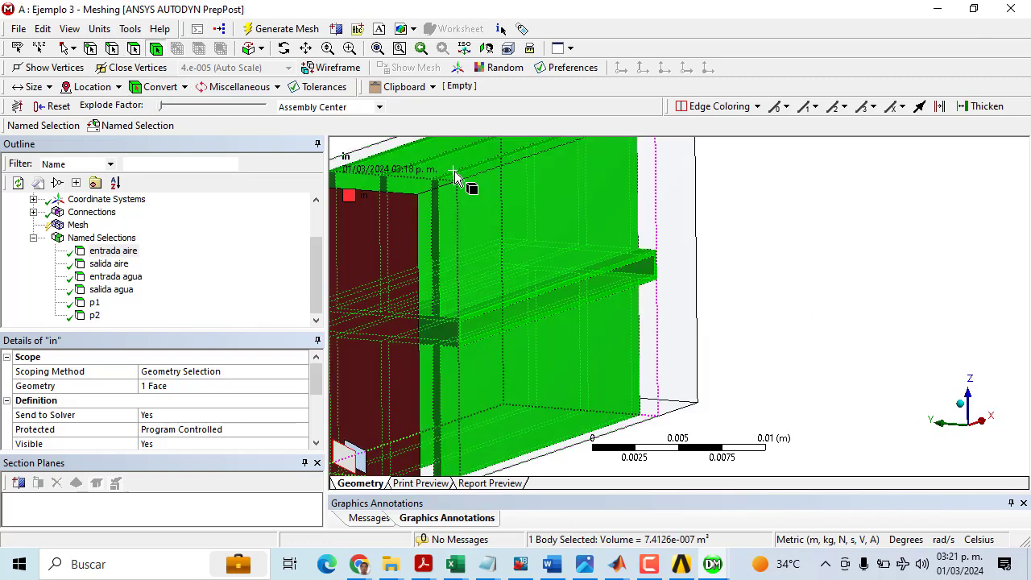
pyautogui.scroll(-3, 564, 270)
pyautogui.moveTo(564, 270); pyautogui.dragTo(854, 237, button='middle')
pyautogui.click(886, 231)
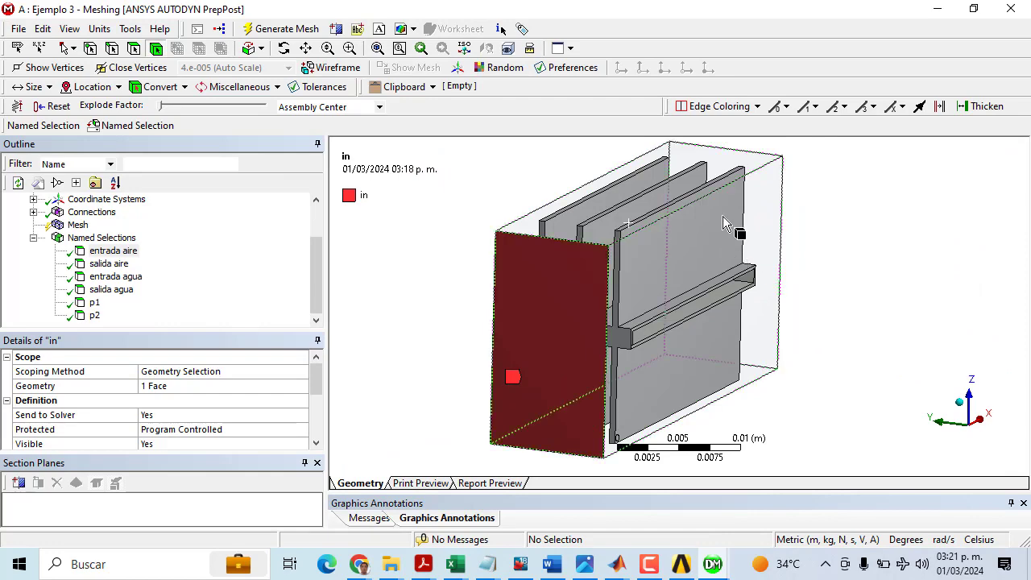
# - Create a named selection called aire from the whole outer air body
pyautogui.click(769, 203)
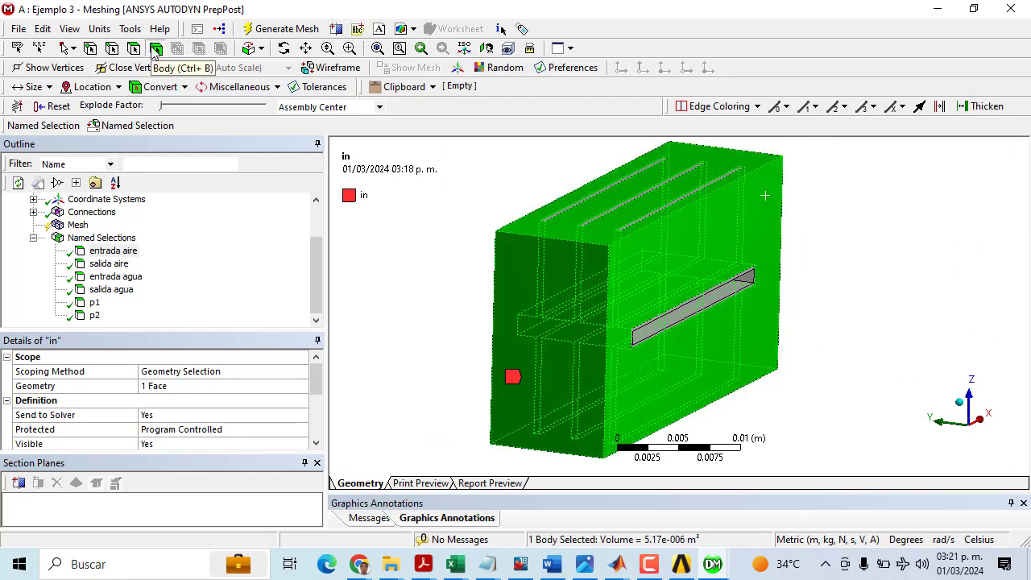
pyautogui.rightClick(775, 211)
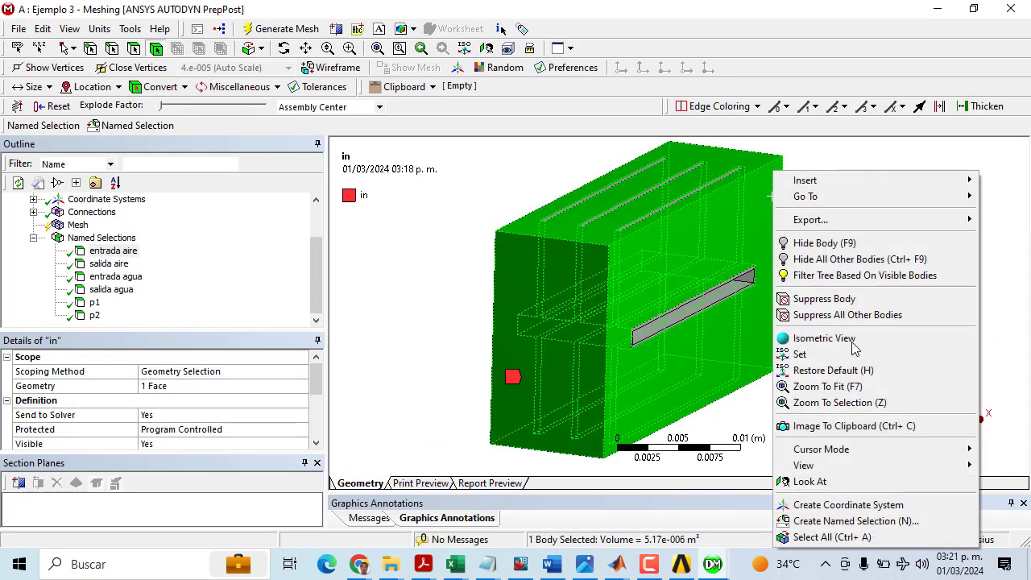
pyautogui.click(806, 521)
pyautogui.write('aire')
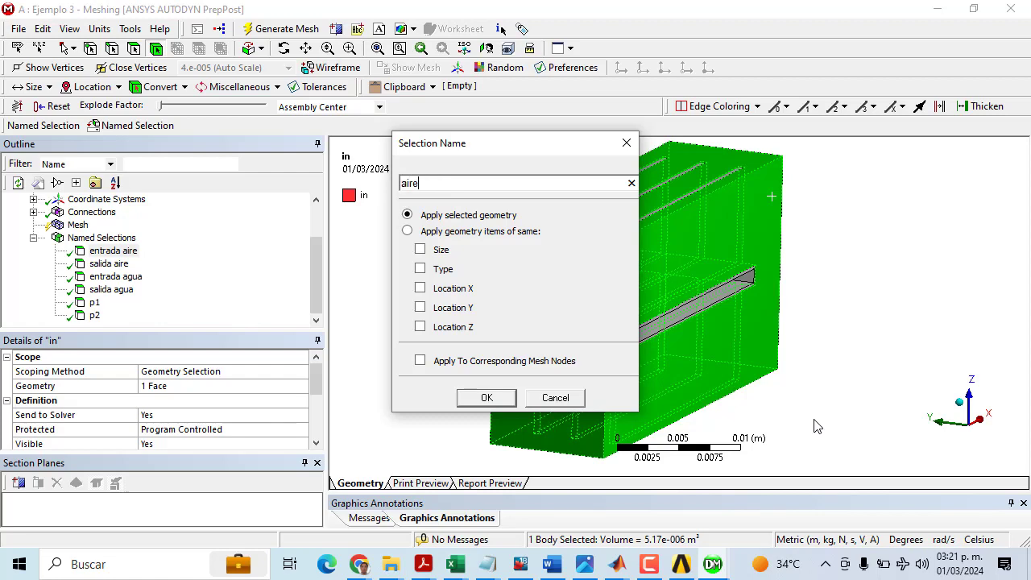
pyautogui.press('Return')
# - Create a named selection called agua from the water body inside the flat tube
pyautogui.click(729, 285)
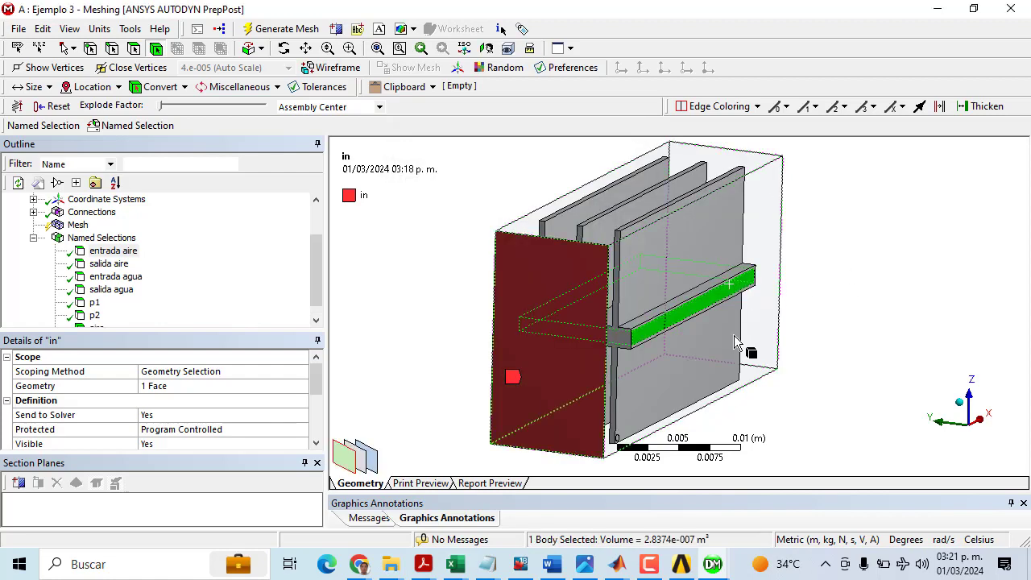
pyautogui.write('nagua')
pyautogui.press('Return')
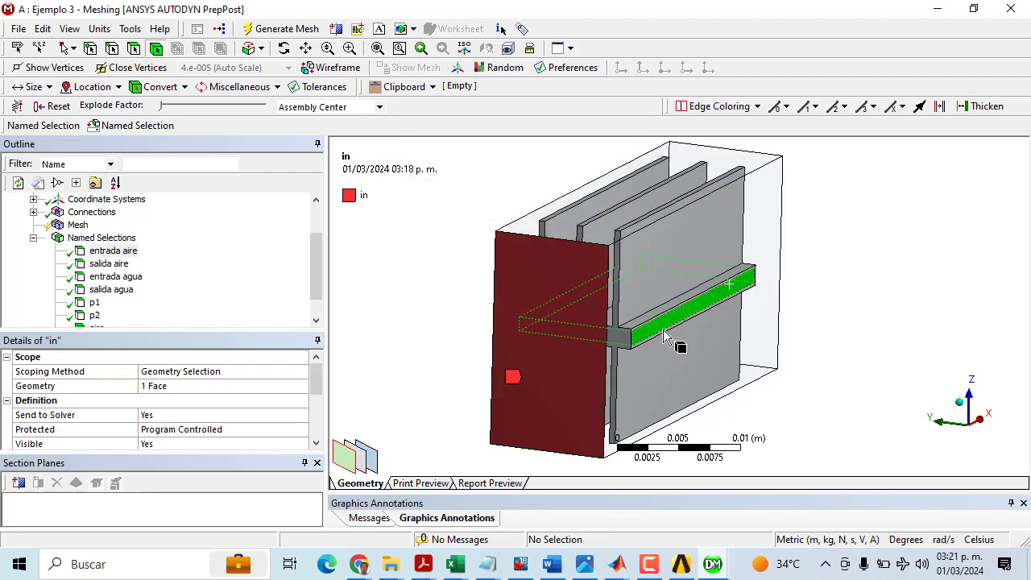
# - Create a named selection called alum from the whole finned tube body
pyautogui.scroll(5, 677, 250)
pyautogui.click(678, 240)
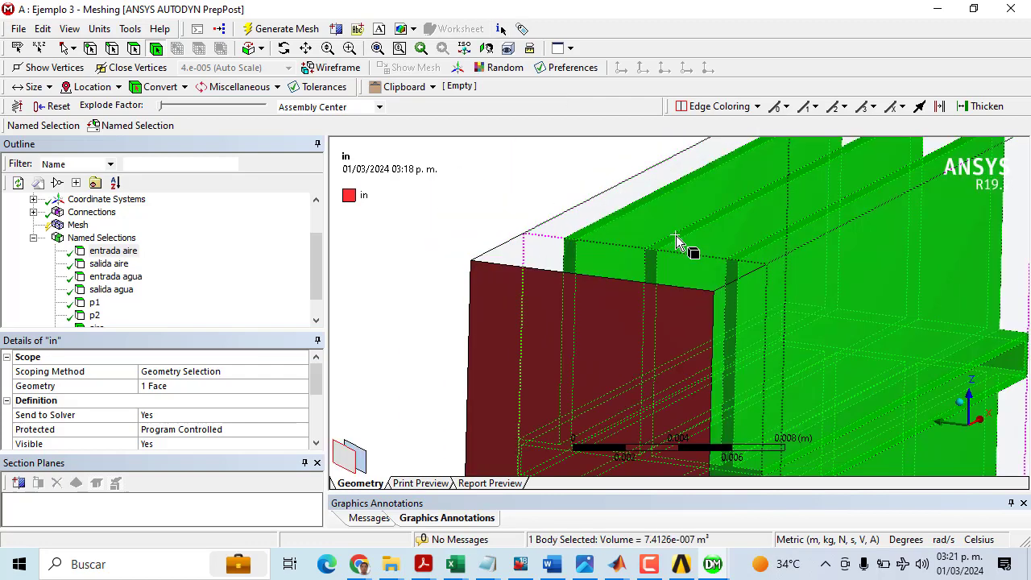
pyautogui.rightClick(676, 240)
pyautogui.click(806, 521)
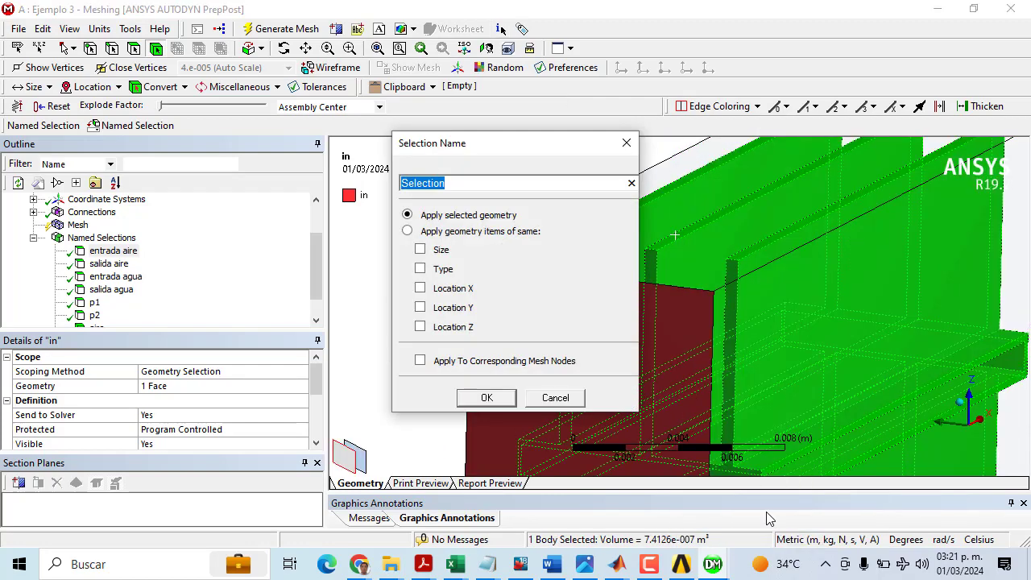
pyautogui.write('alum')
pyautogui.click(483, 396)
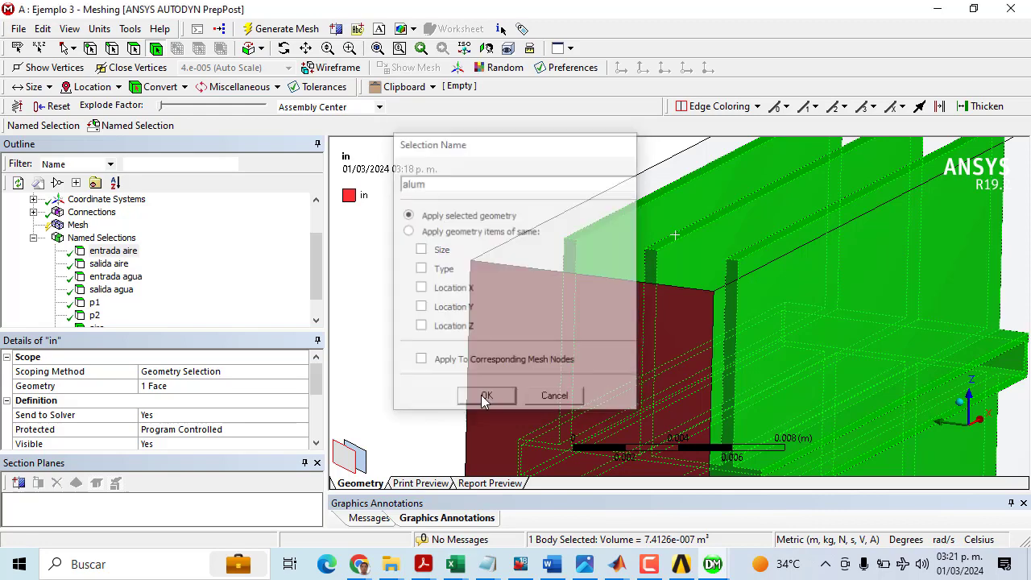
pyautogui.scroll(-5, 540, 311)
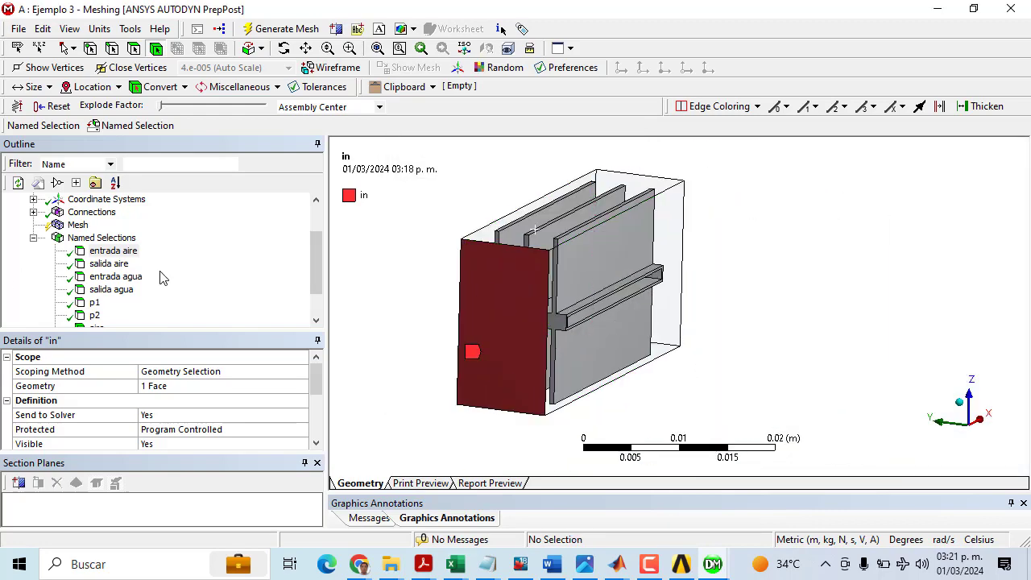
pyautogui.scroll(-1, 161, 278)
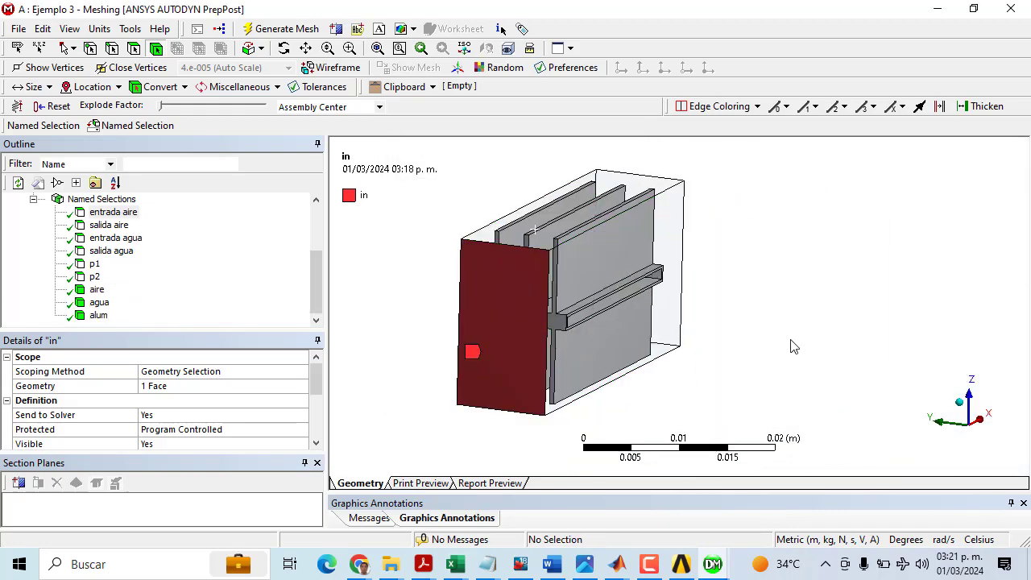
# - Inspect the contact region between the finned tube and the air body and rename it int air_al
pyautogui.scroll(3, 184, 278)
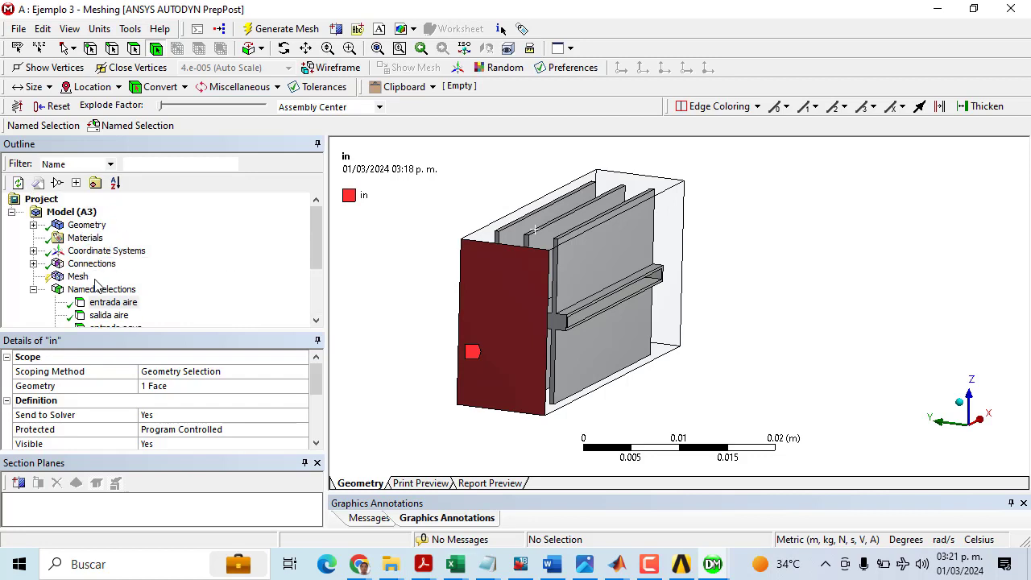
pyautogui.click(33, 264)
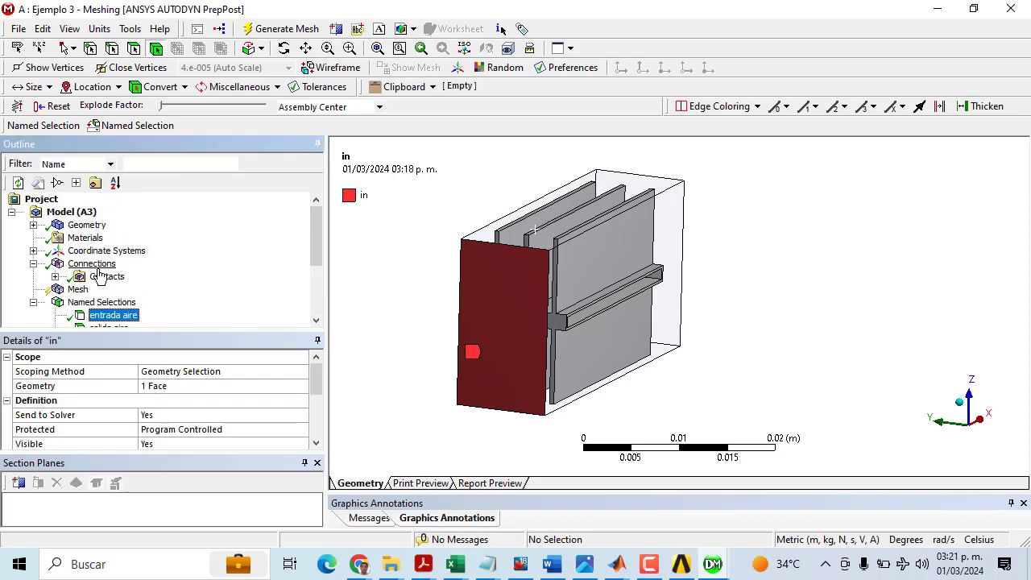
pyautogui.click(54, 277)
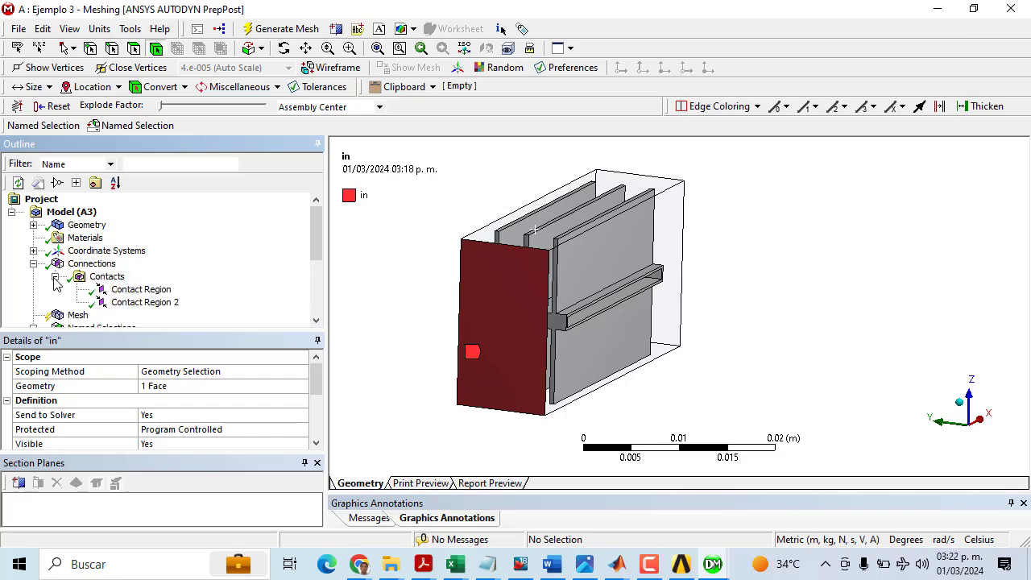
pyautogui.click(141, 289)
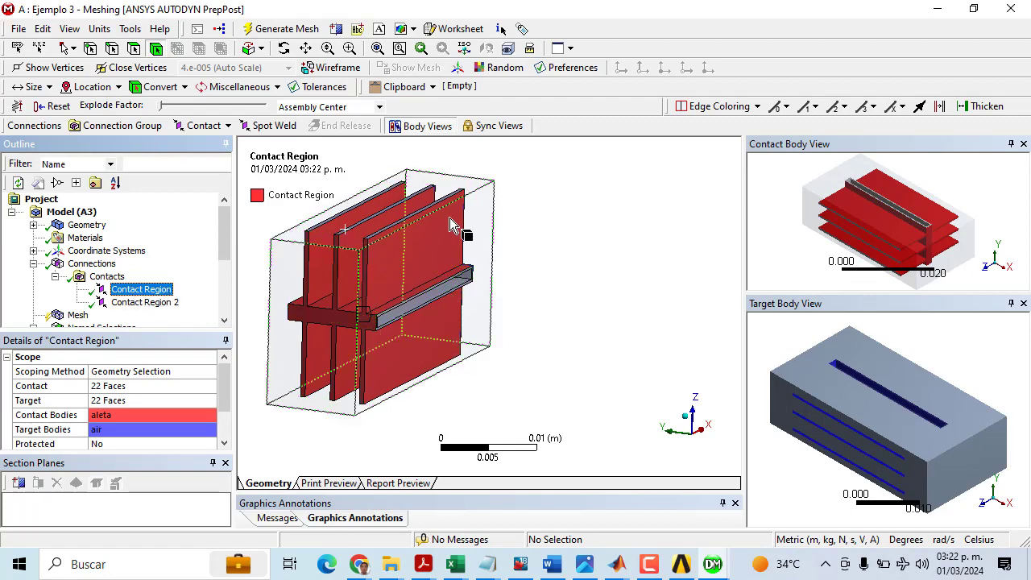
pyautogui.moveTo(838, 406); pyautogui.dragTo(864, 323, button='middle')
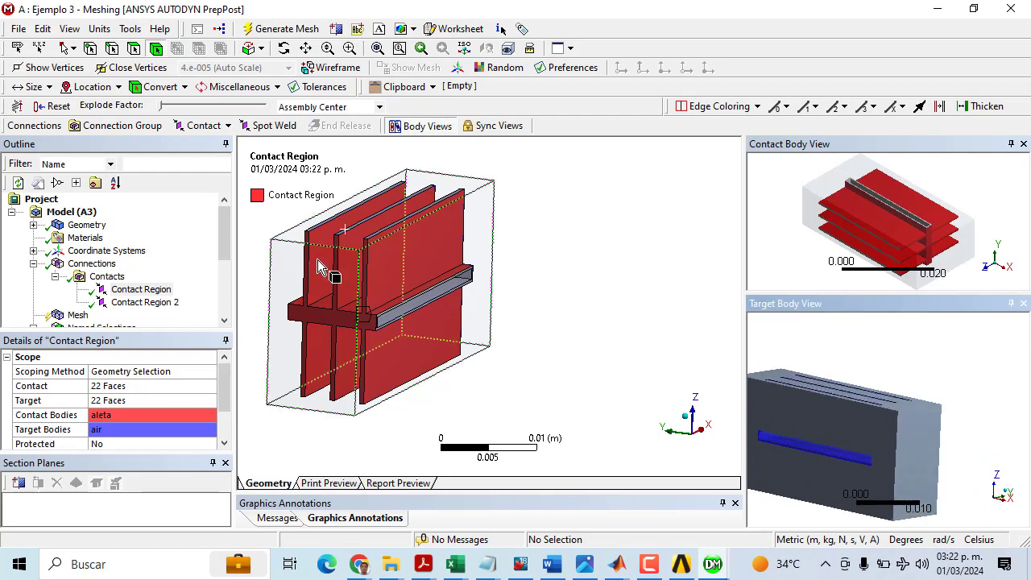
pyautogui.click(152, 292)
pyautogui.write('int air_al')
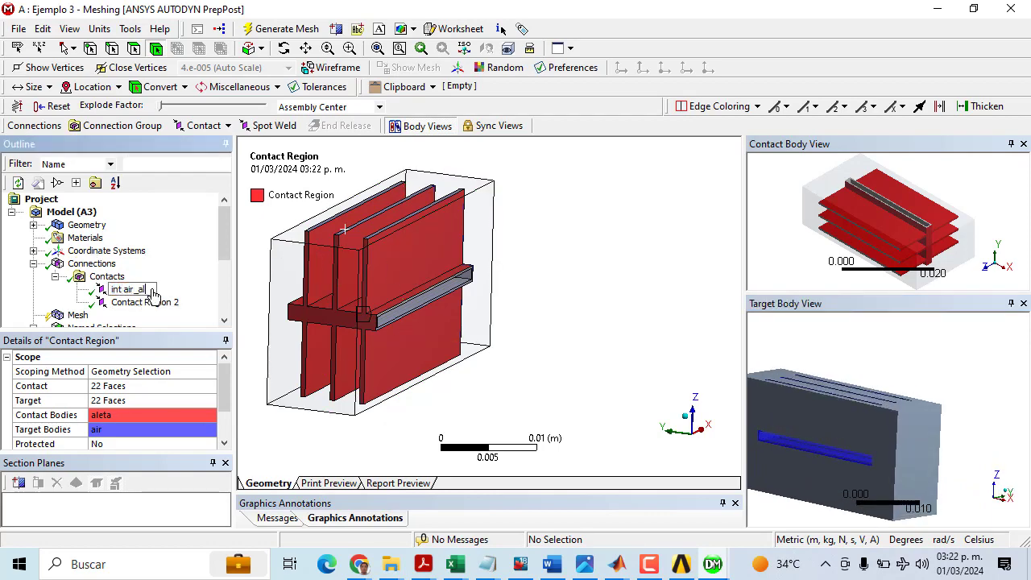
pyautogui.press('Return')
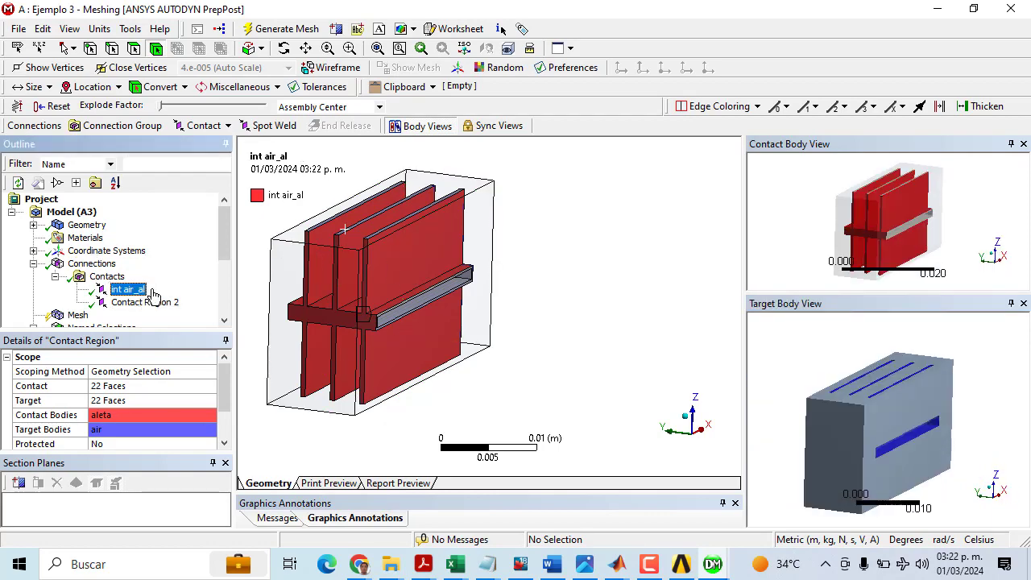
# - Rename the contact region between the finned tube and the water body as int_agua_al
pyautogui.click(164, 306)
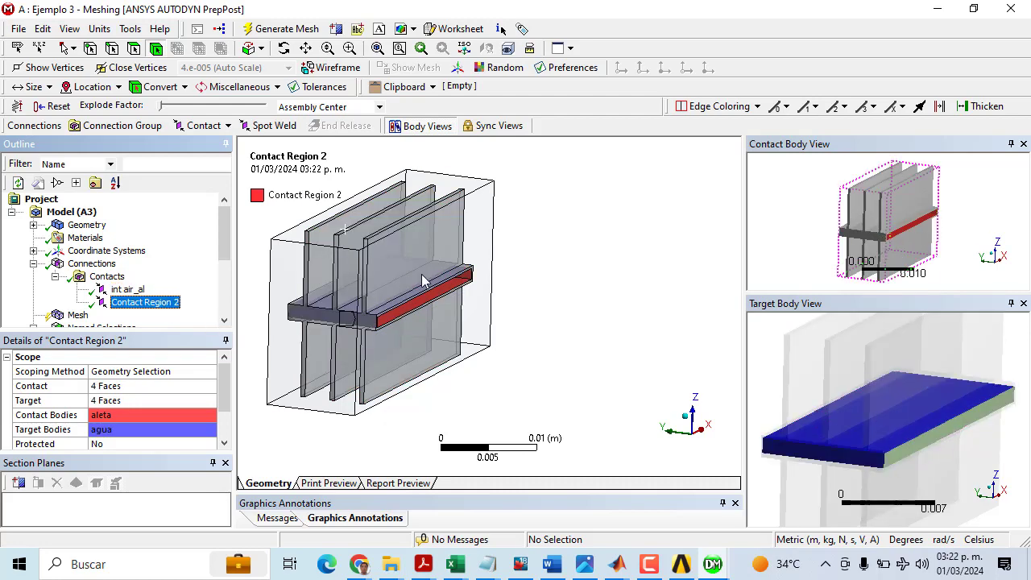
pyautogui.write('int')
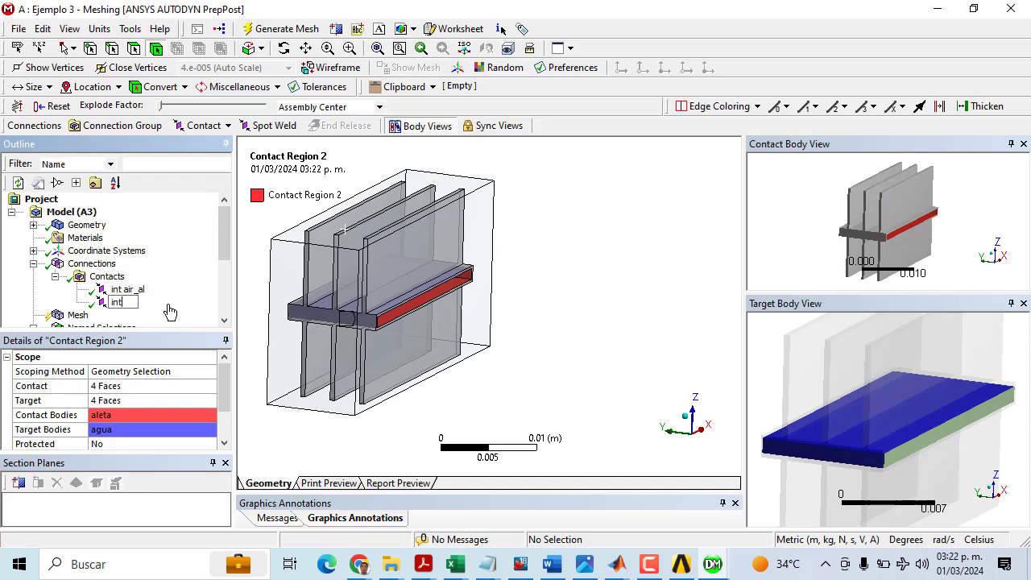
pyautogui.write('_agua_al')
pyautogui.press('Return')
# - Promote the int air_al and int_agua_al contact regions together to named selections
pyautogui.scroll(-1, 186, 270)
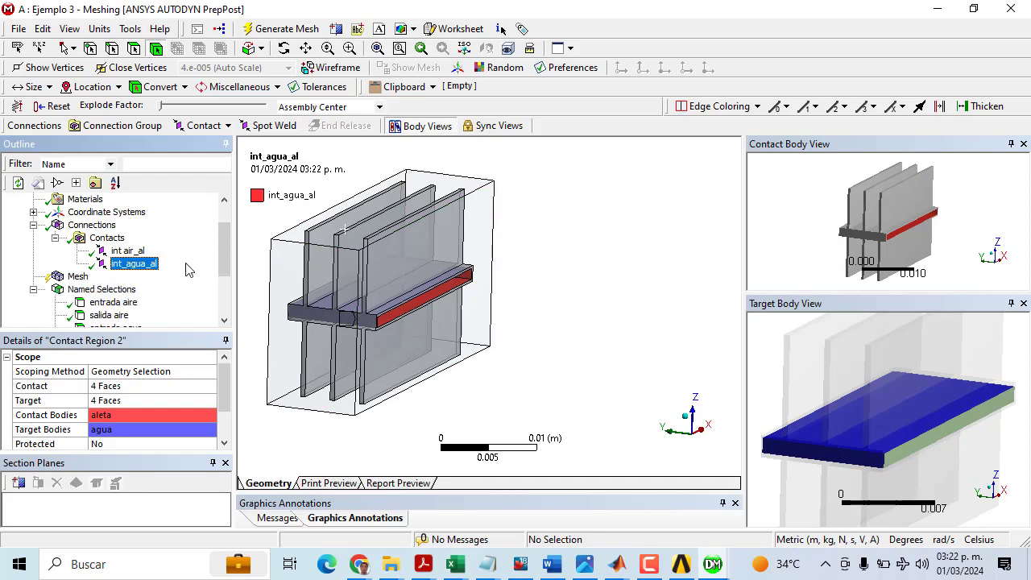
pyautogui.keyDown('ctrl'); pyautogui.click(131, 252); pyautogui.keyUp('ctrl')
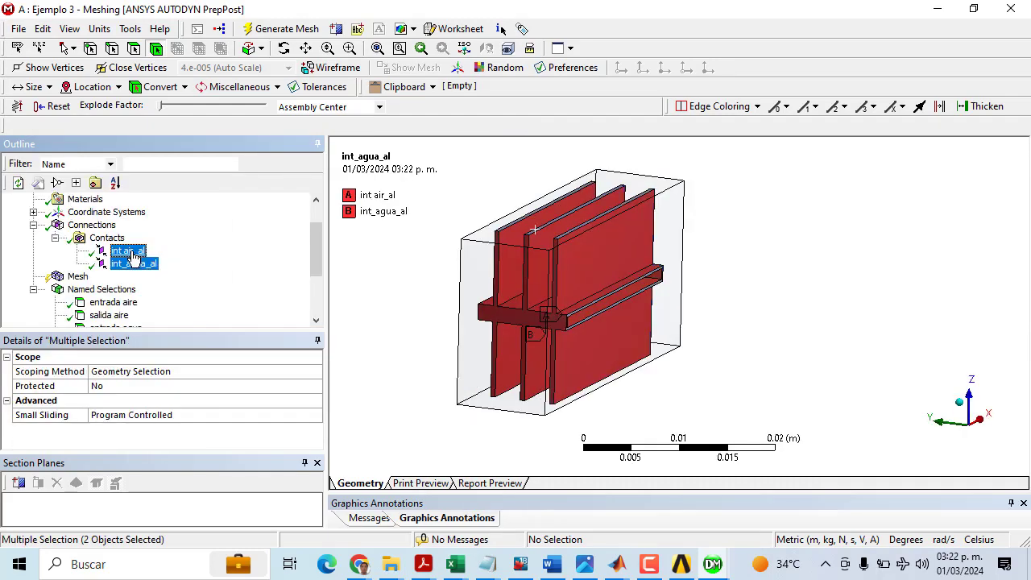
pyautogui.rightClick(132, 251)
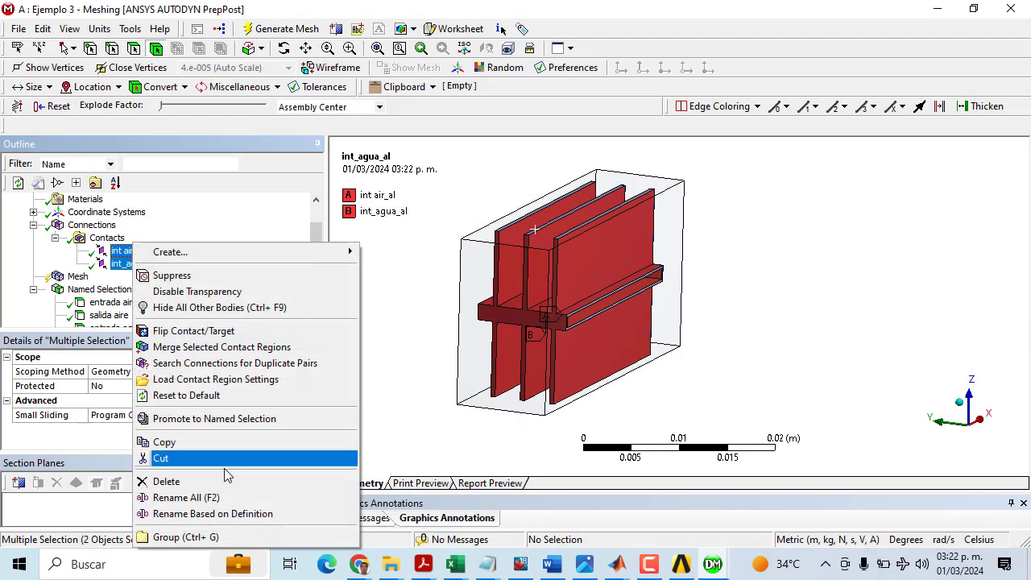
pyautogui.click(277, 426)
pyautogui.scroll(-5, 207, 311)
pyautogui.scroll(3, 161, 299)
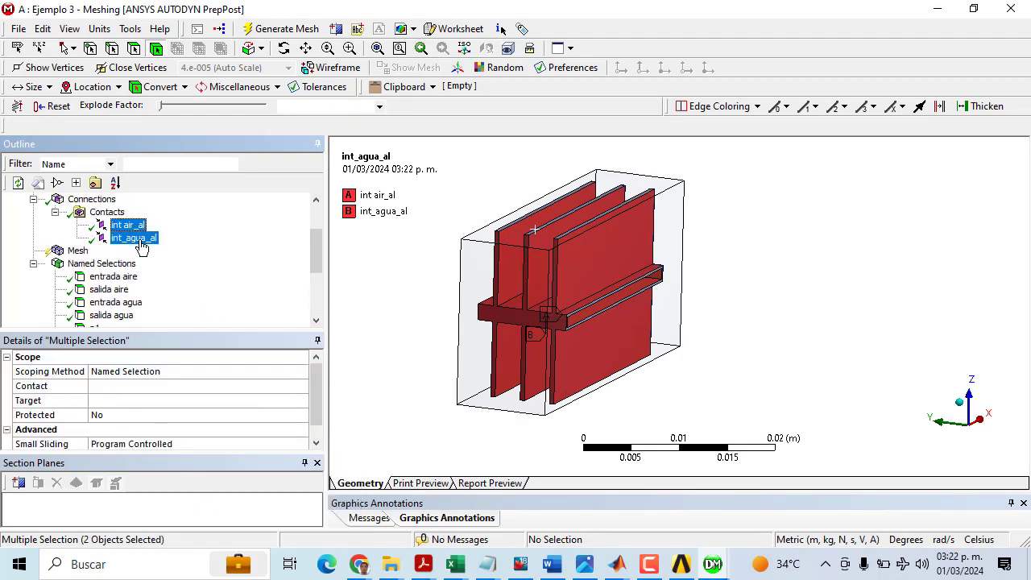
# - Examine the contact and target named selections of the air and water interfaces and compare them with the int air_al contact region
pyautogui.click(99, 265)
pyautogui.scroll(-3, 129, 306)
pyautogui.click(127, 315)
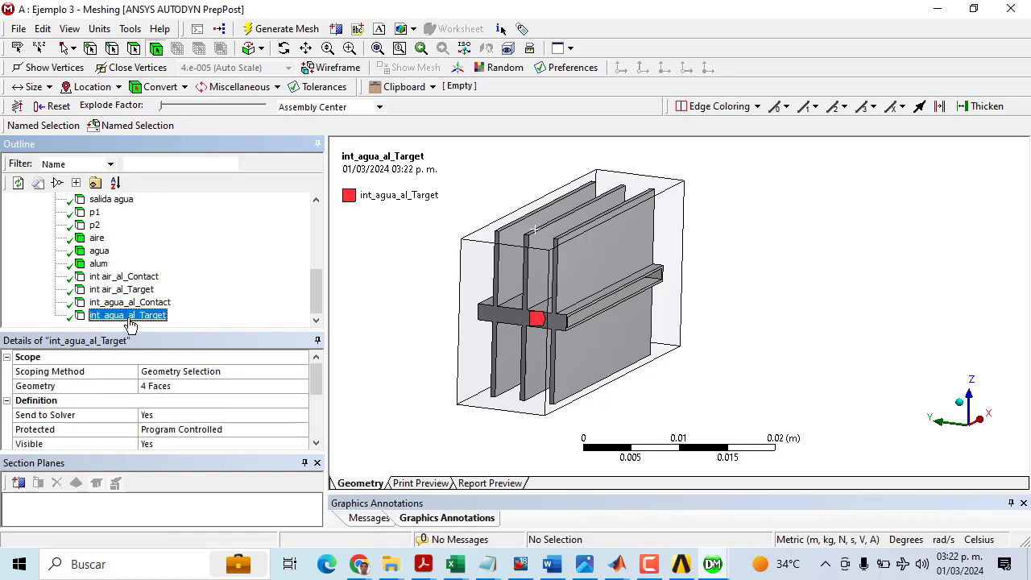
pyautogui.scroll(4, 144, 291)
pyautogui.click(133, 260)
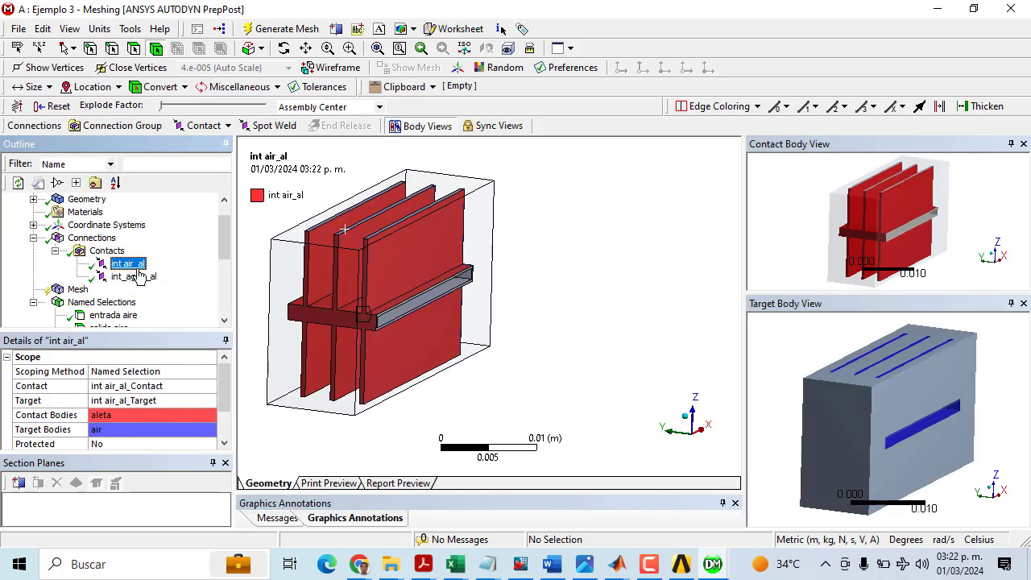
pyautogui.scroll(-4, 167, 302)
pyautogui.click(129, 276)
pyautogui.keyDown('shift'); pyautogui.click(144, 315); pyautogui.keyUp('shift')
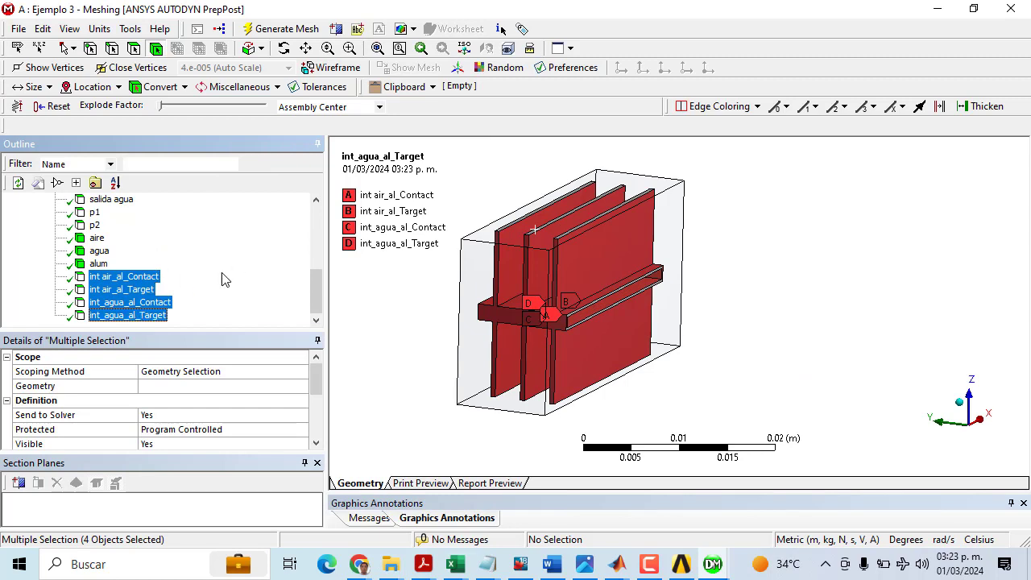
pyautogui.click(137, 290)
pyautogui.click(145, 303)
pyautogui.click(153, 315)
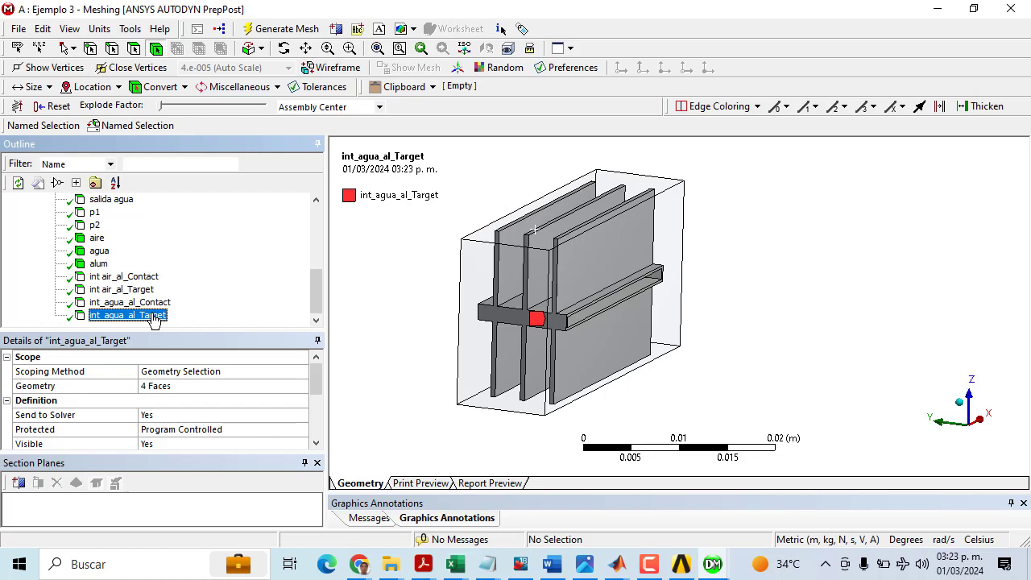
# - Suppress the Contacts group under Connections
pyautogui.scroll(4, 153, 298)
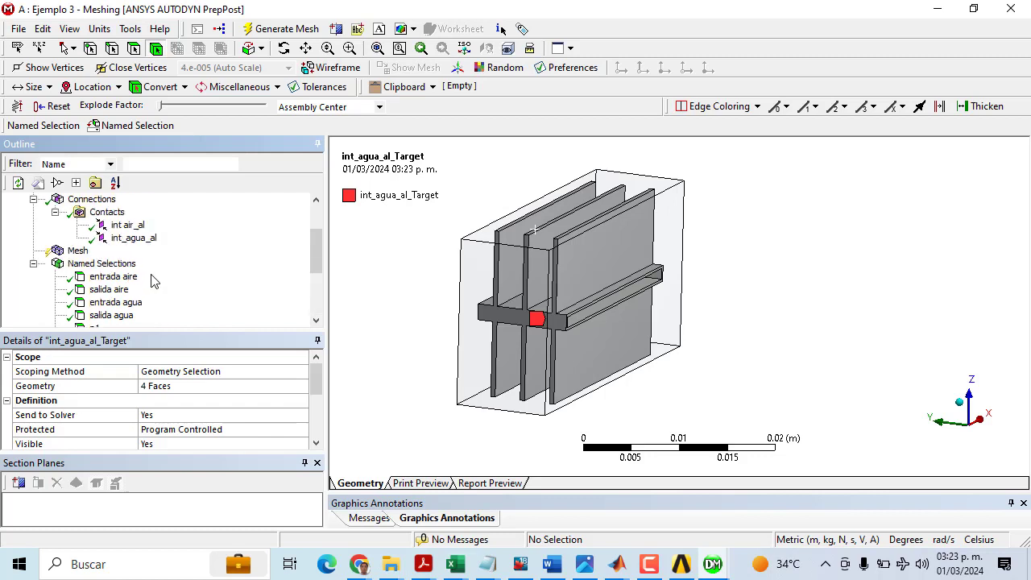
pyautogui.rightClick(113, 251)
pyautogui.click(149, 336)
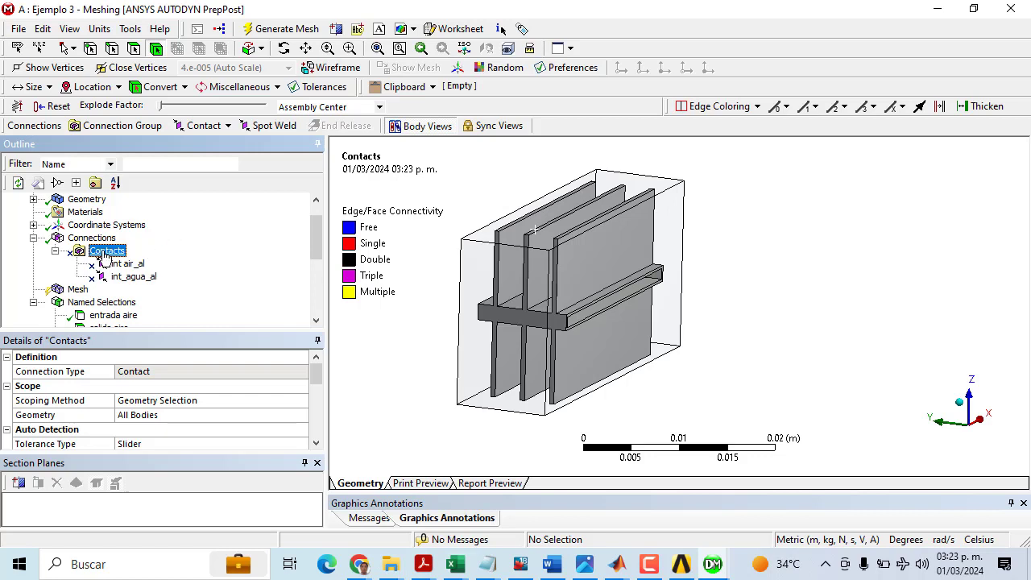
# - Check the interface named selections, unsuppress the Contacts group and suppress it again
pyautogui.scroll(-5, 103, 256)
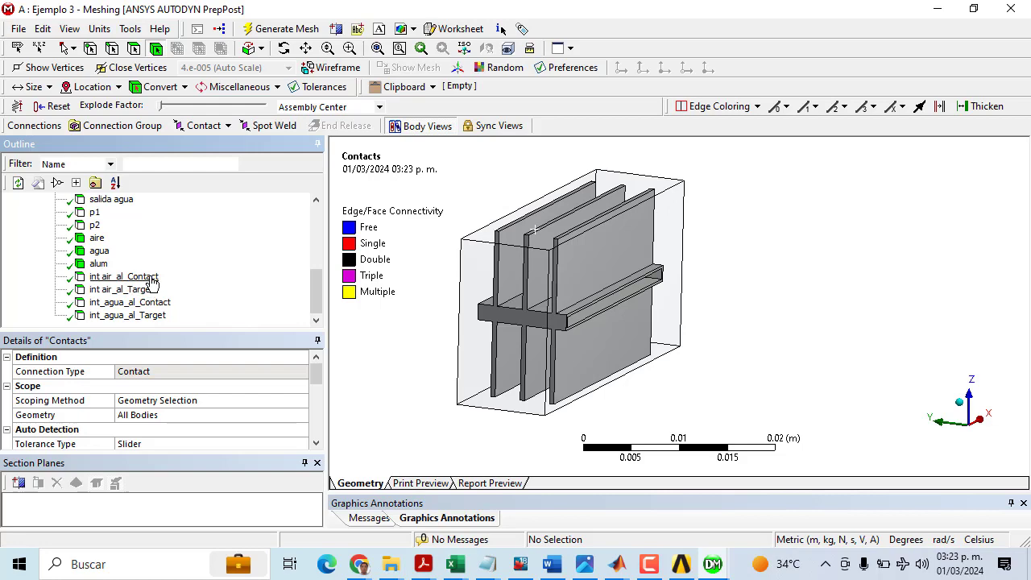
pyautogui.scroll(5, 150, 278)
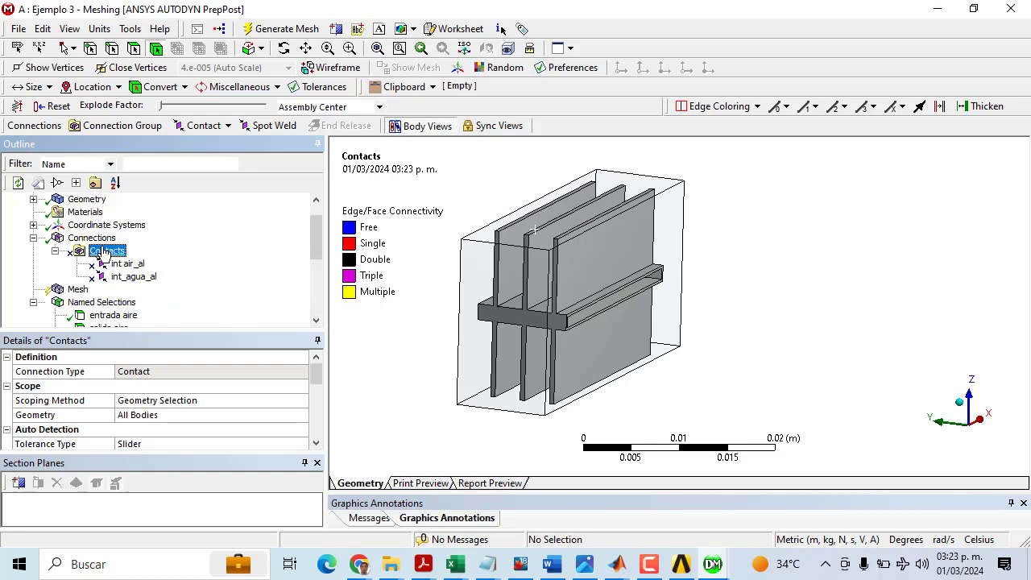
pyautogui.rightClick(98, 252)
pyautogui.click(147, 334)
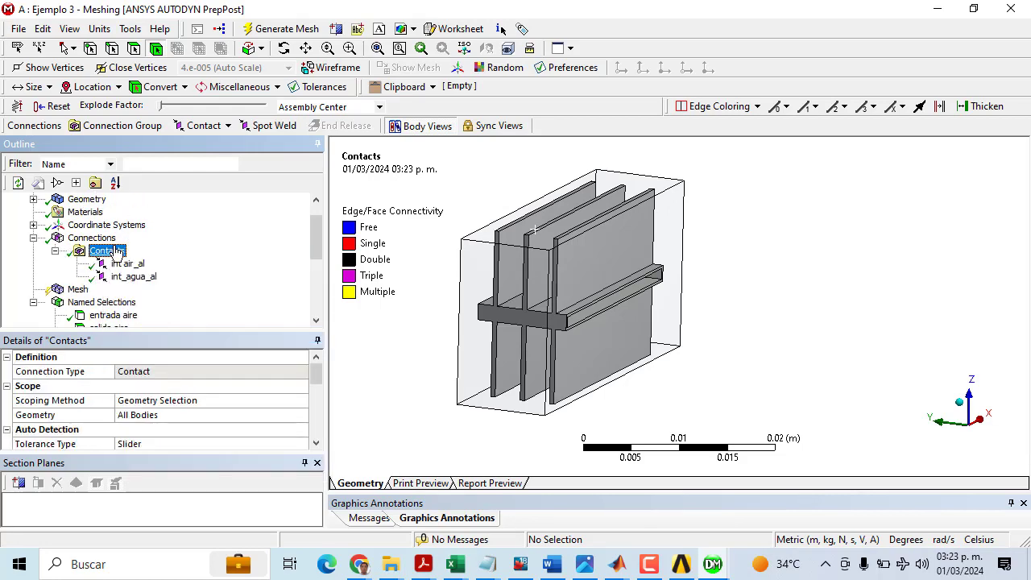
pyautogui.rightClick(115, 254)
pyautogui.click(151, 333)
# - Generate the mesh with the default element size and inspect it around the air block and tube opening
pyautogui.scroll(-1, 145, 268)
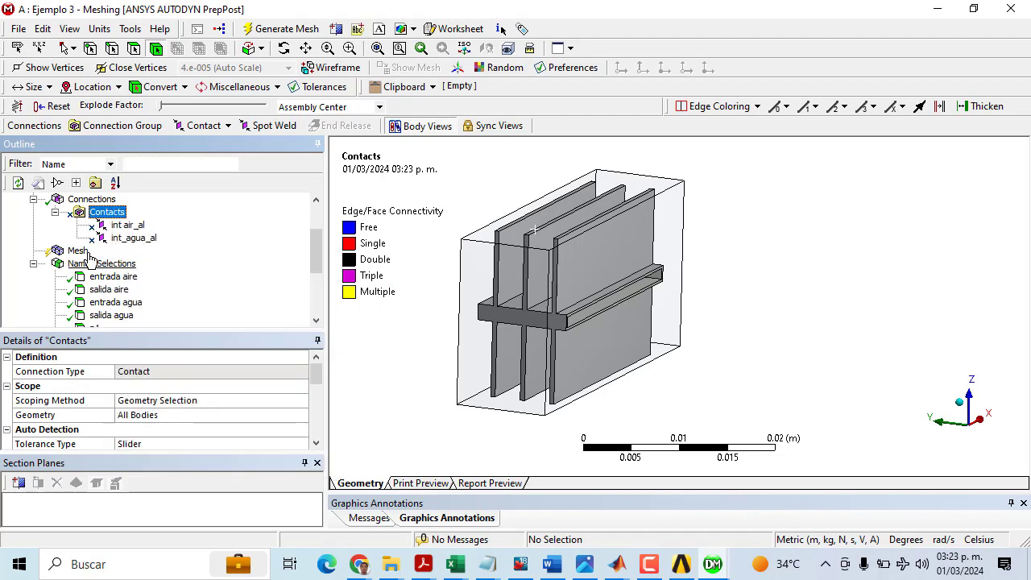
pyautogui.rightClick(84, 250)
pyautogui.click(145, 307)
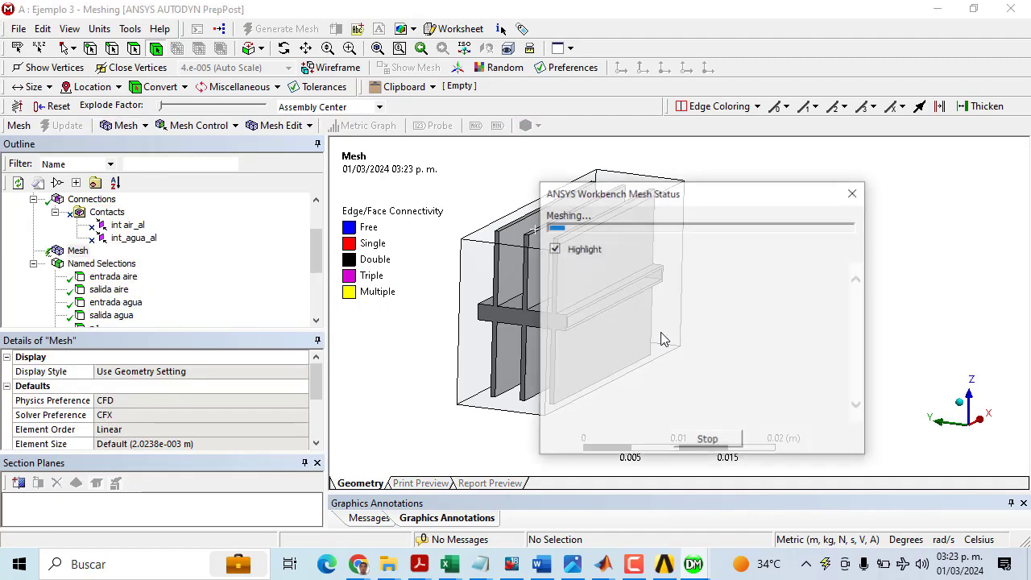
pyautogui.moveTo(631, 196); pyautogui.dragTo(795, 153)
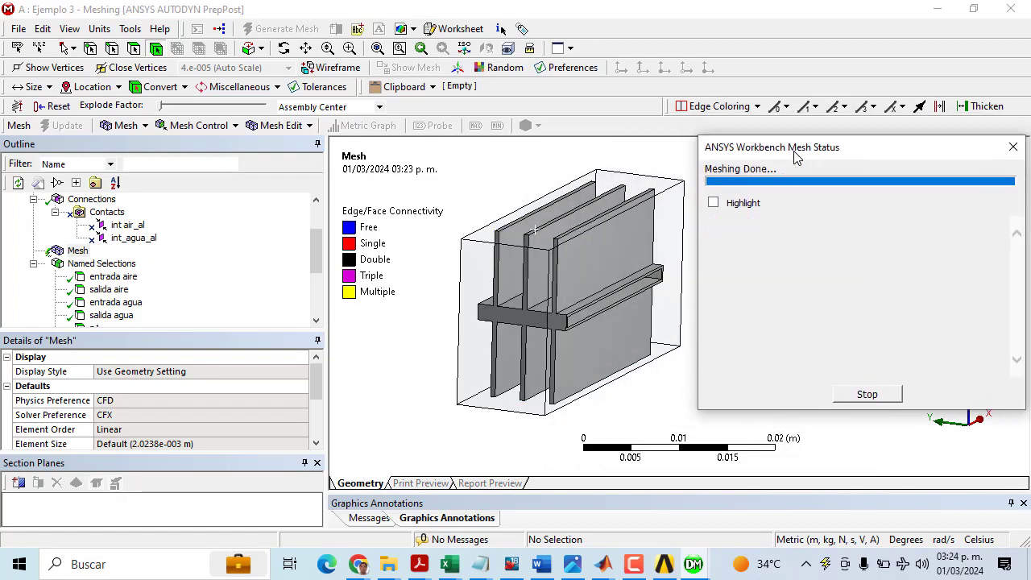
pyautogui.moveTo(632, 325); pyautogui.dragTo(601, 325, button='middle')
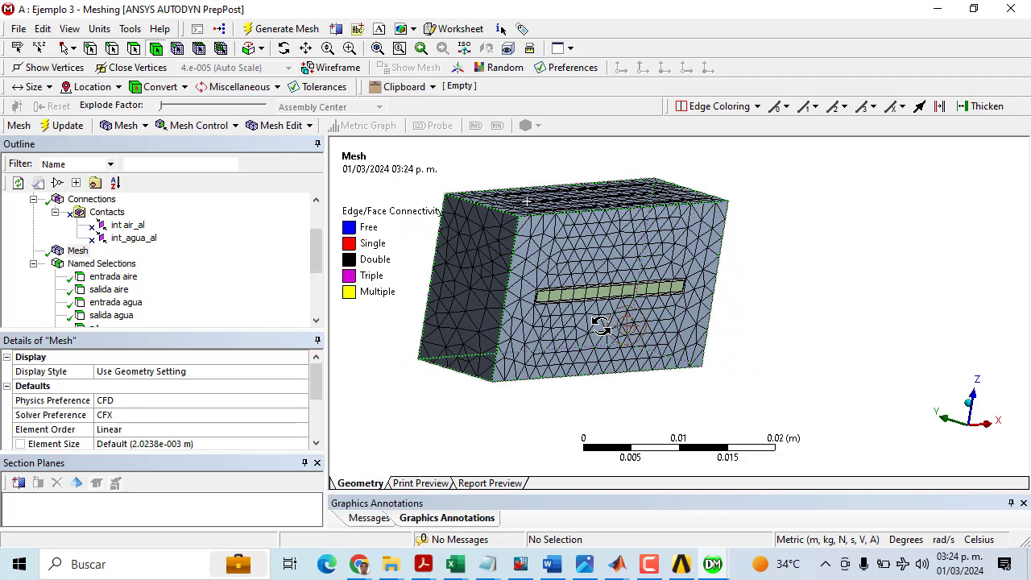
pyautogui.moveTo(601, 325); pyautogui.dragTo(622, 286, button='middle')
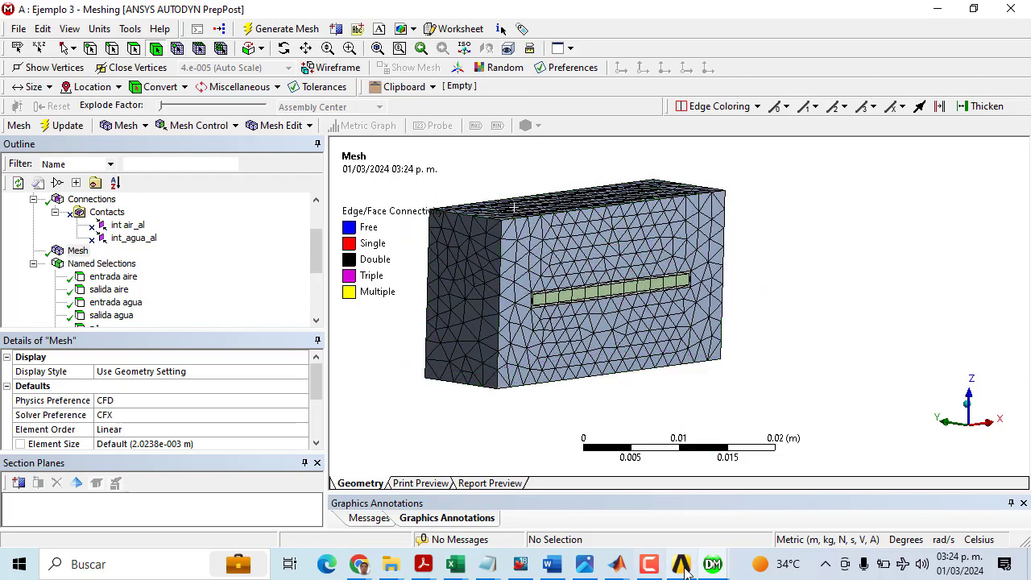
# - Switch to Workbench, update the Mesh cell of the Ejemplo 3 Fluid Flow (CFX) system and select its Setup cell
pyautogui.click(681, 564)
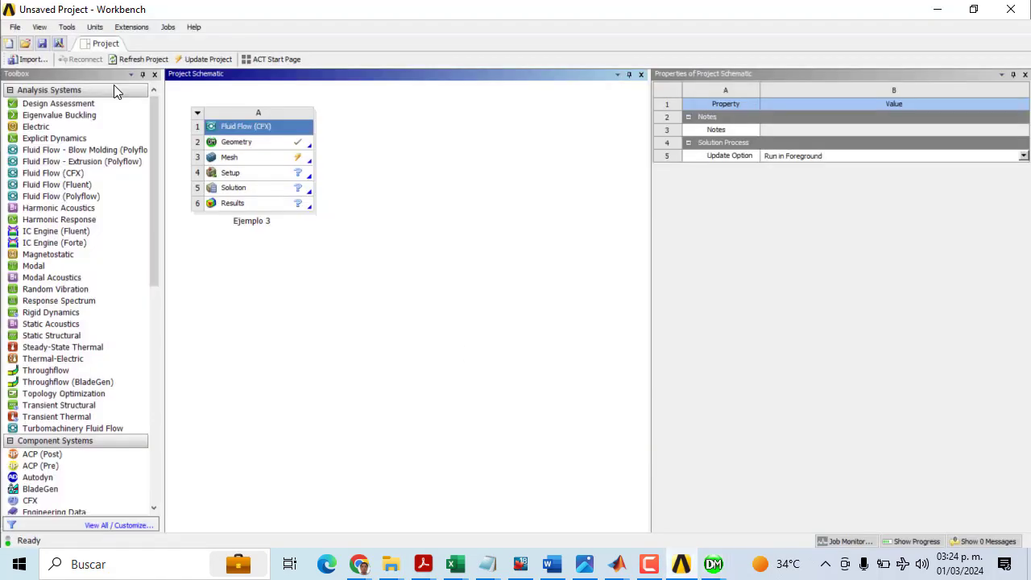
pyautogui.rightClick(224, 157)
pyautogui.click(272, 227)
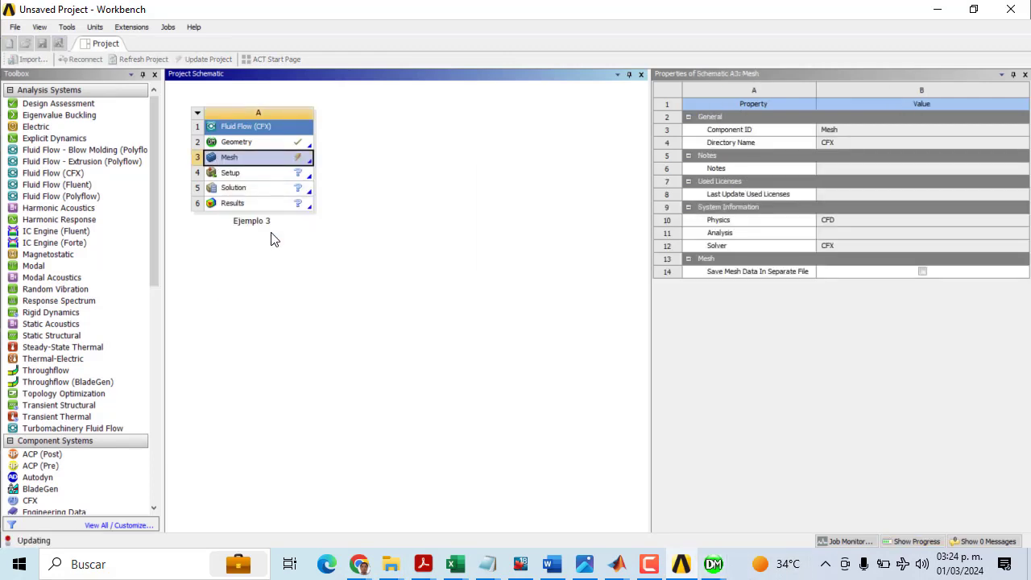
pyautogui.click(271, 179)
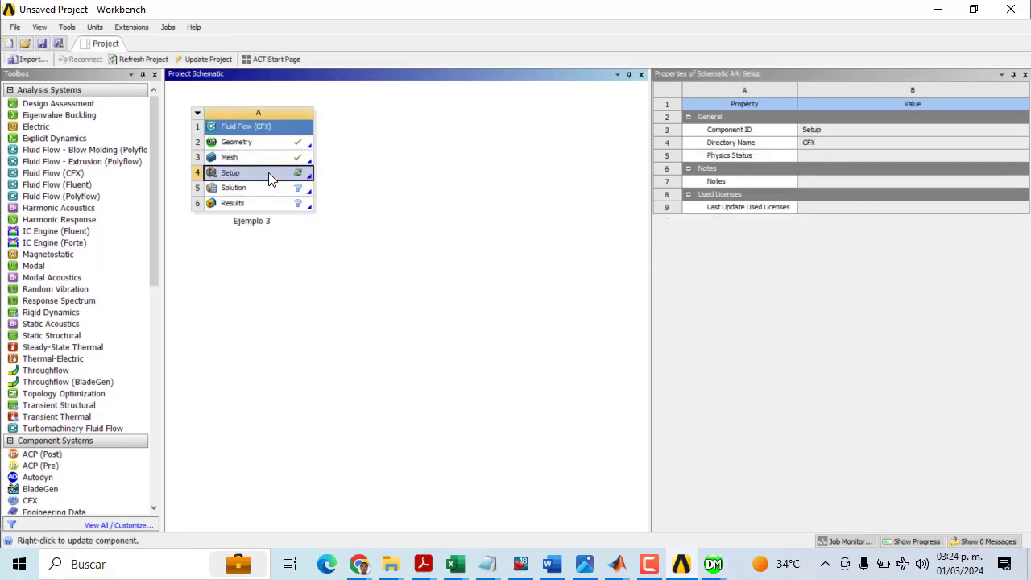
# - Open the Setup cell of the Ejemplo 3 system in CFX-Pre
pyautogui.doubleClick(269, 174)
pyautogui.click(404, 286)
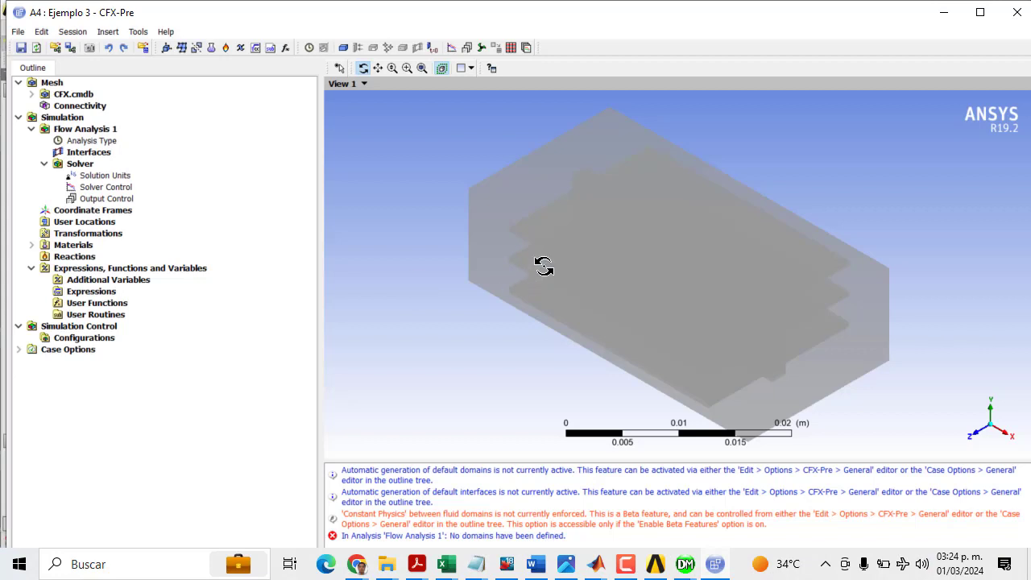
pyautogui.moveTo(543, 267); pyautogui.dragTo(605, 173, button='middle')
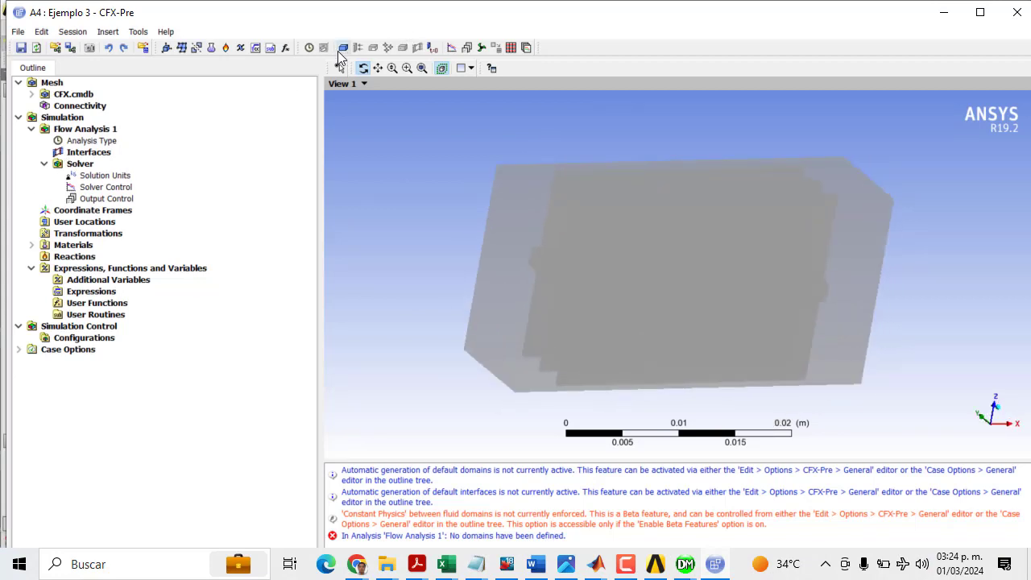
# - Insert a domain named aire located on the aire body
pyautogui.click(343, 47)
pyautogui.write('aire')
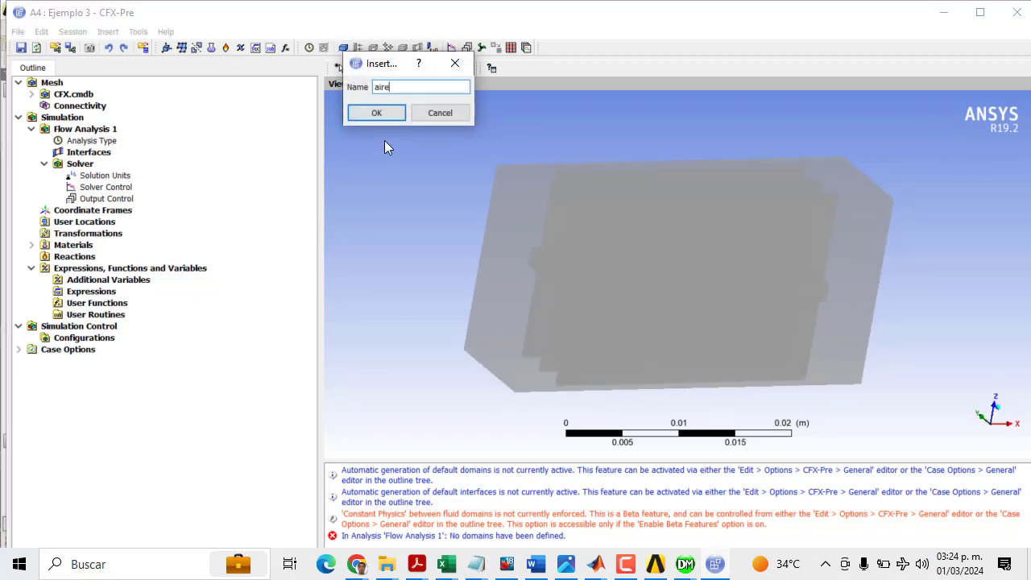
pyautogui.press('Return')
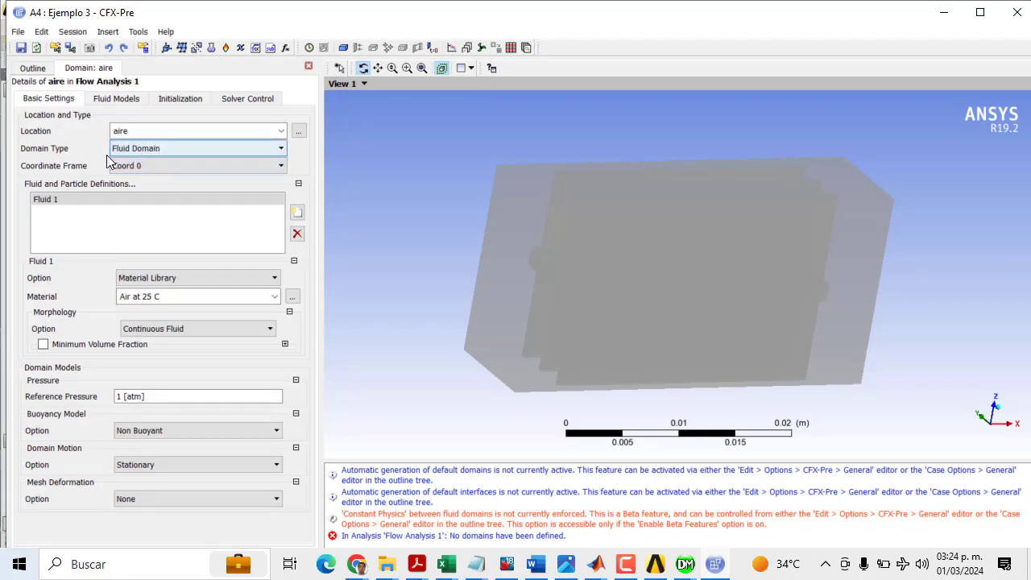
pyautogui.click(278, 131)
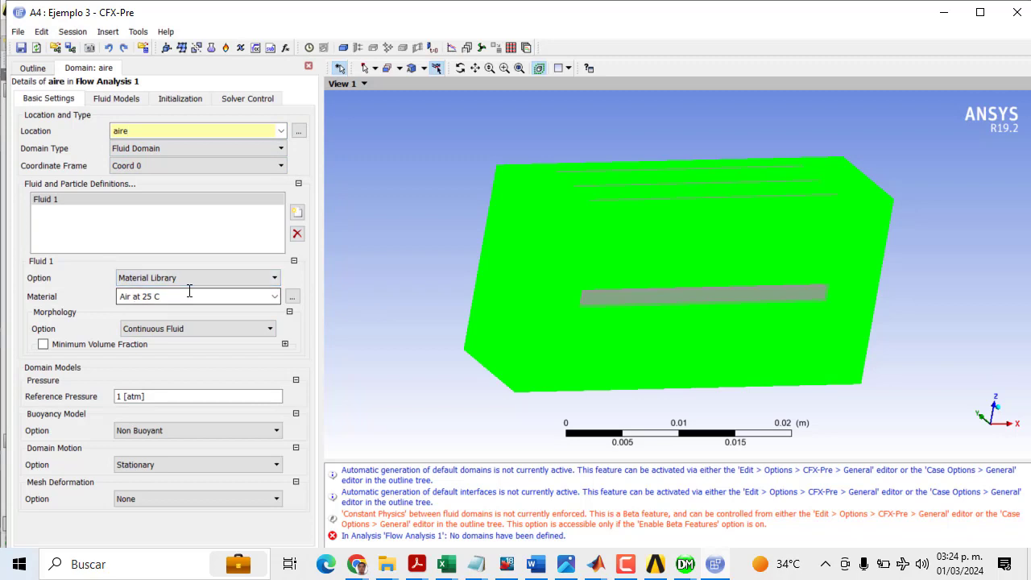
# - Set the aire domain's heat transfer option to Thermal Energy and accept the domain
pyautogui.click(114, 99)
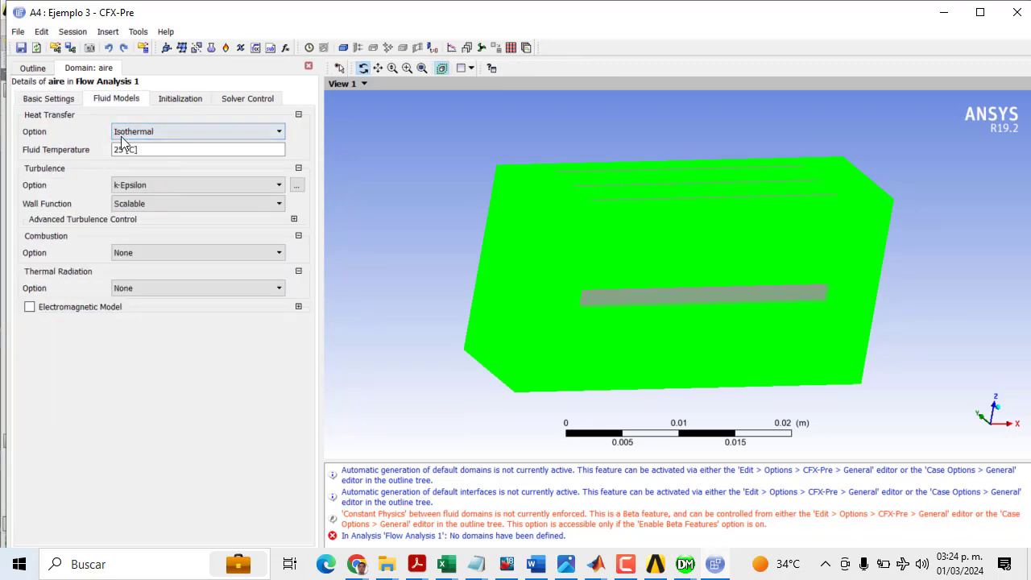
pyautogui.click(153, 132)
pyautogui.click(149, 169)
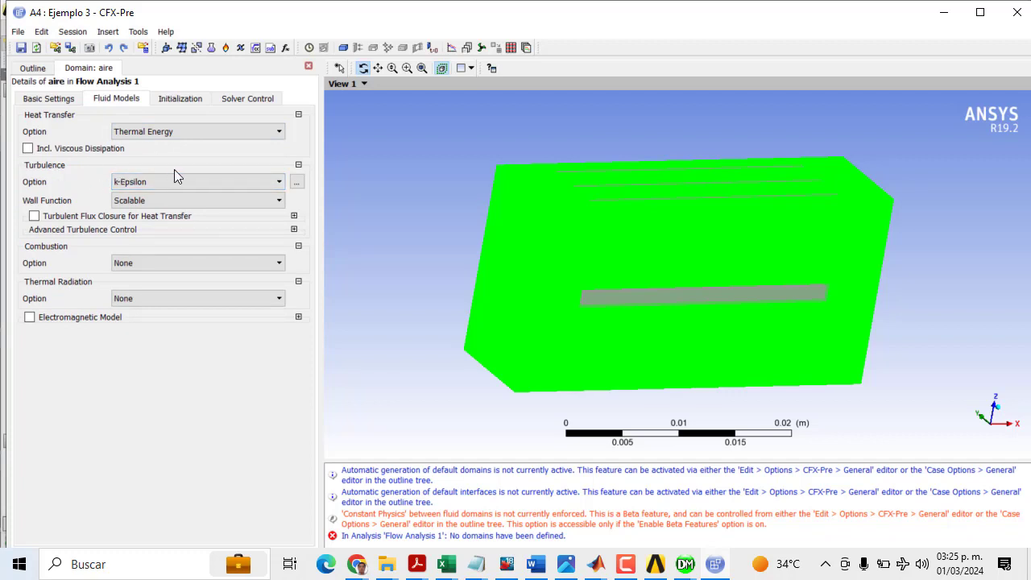
pyautogui.click(50, 98)
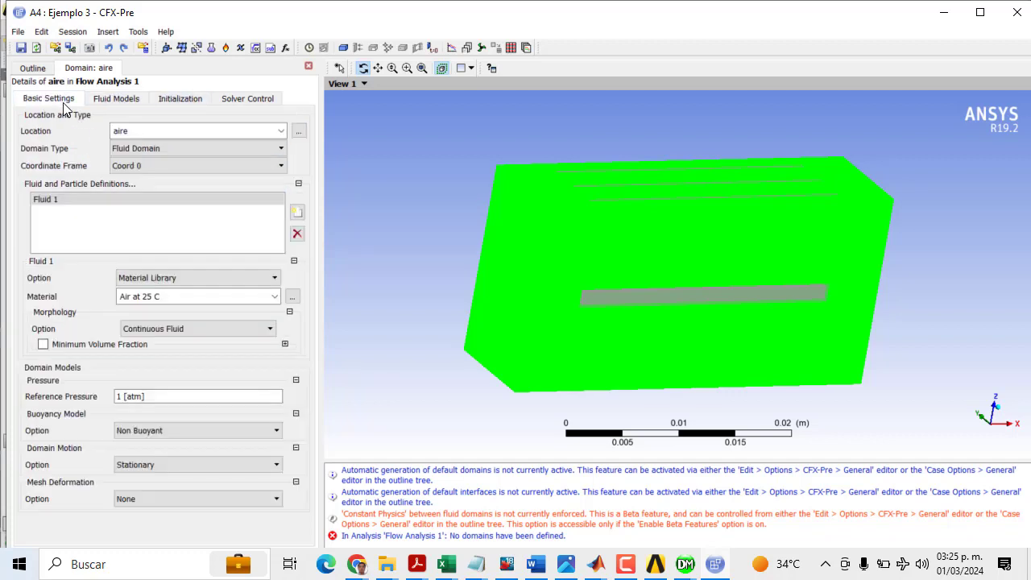
pyautogui.doubleClick(246, 7)
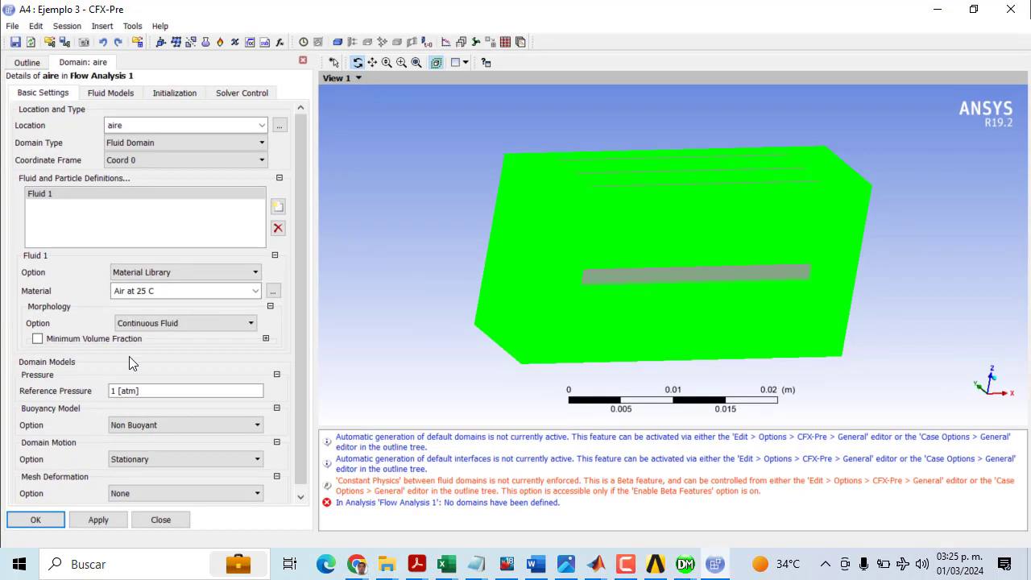
pyautogui.click(36, 520)
# - Create a fluid domain named agua on the agua body, choose its fluid material and accept it with Thermal Energy heat transfer
pyautogui.click(338, 42)
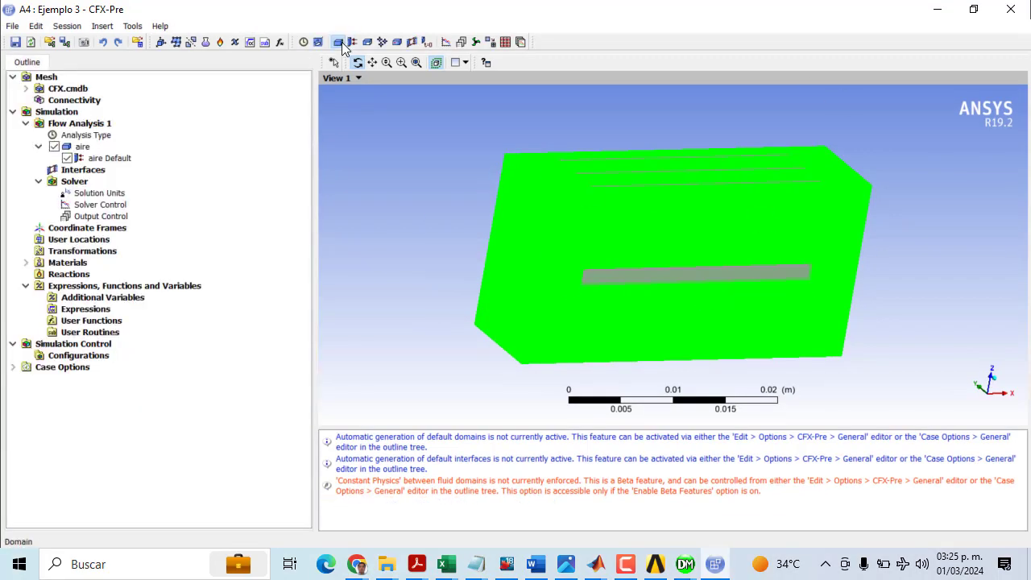
pyautogui.write('agua')
pyautogui.press('Return')
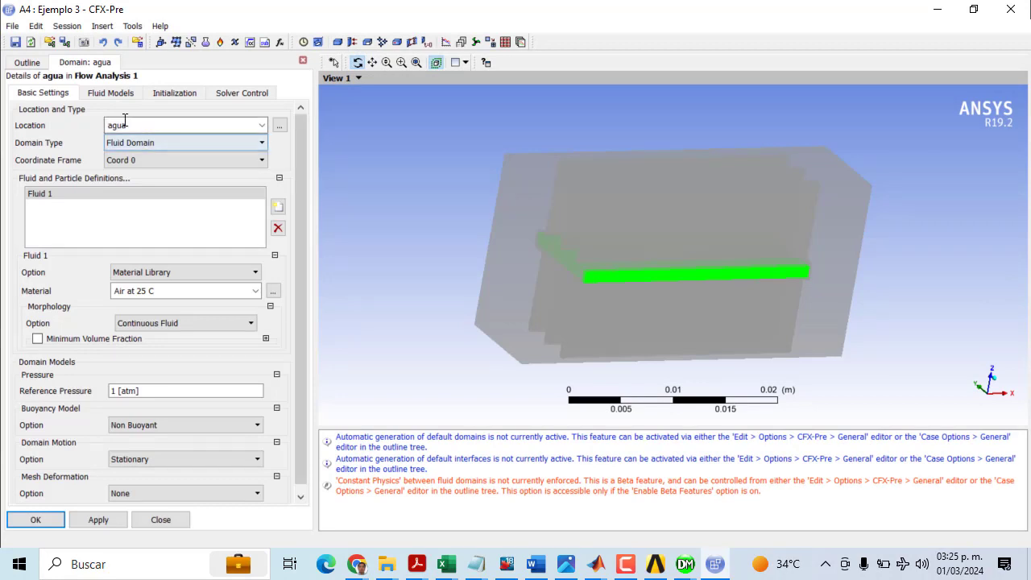
pyautogui.click(121, 144)
pyautogui.click(127, 157)
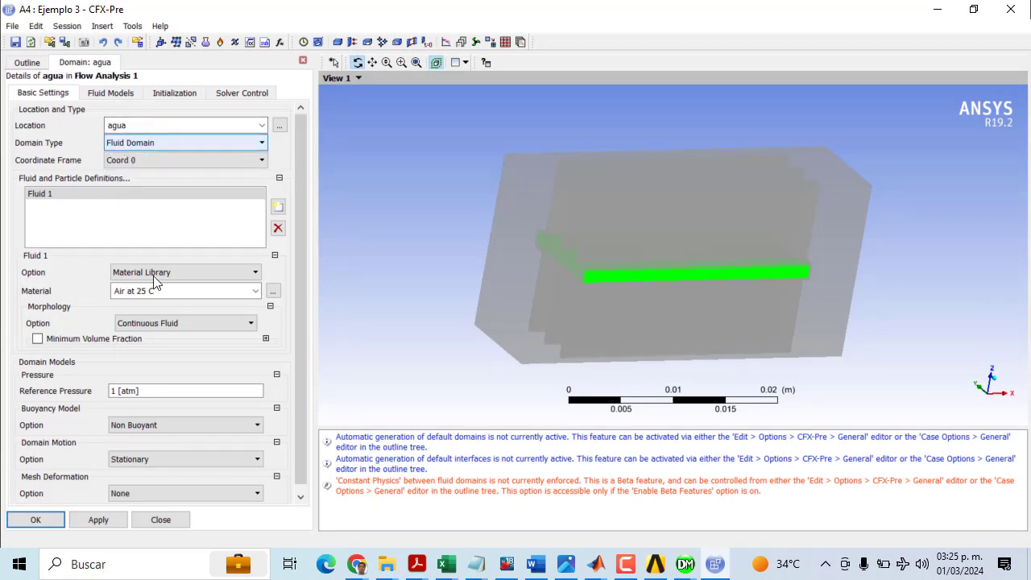
pyautogui.click(255, 291)
pyautogui.click(121, 327)
pyautogui.click(110, 93)
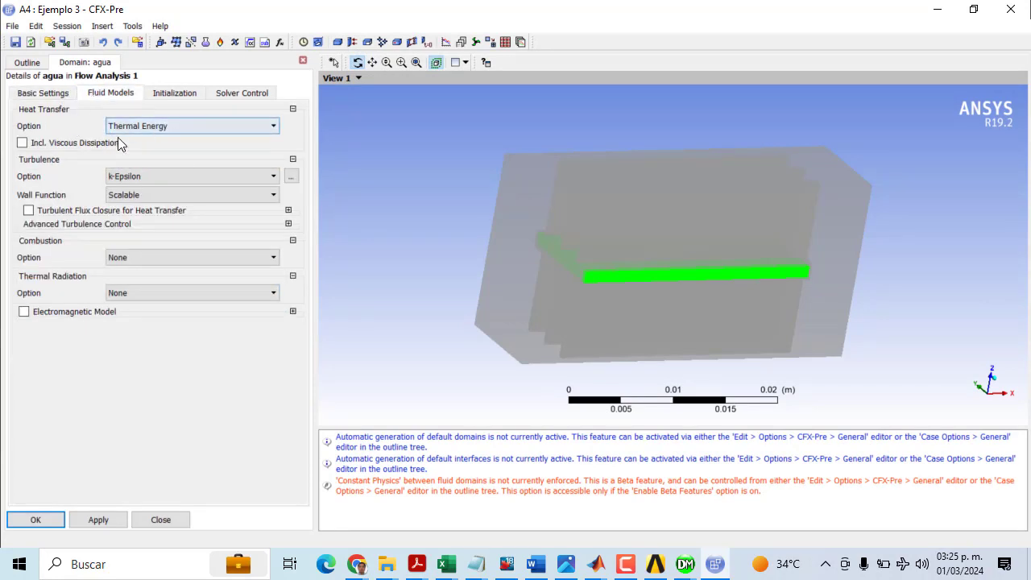
pyautogui.click(34, 519)
# - Insert a domain named aluminio and set its location to alum
pyautogui.click(337, 42)
pyautogui.write('a')
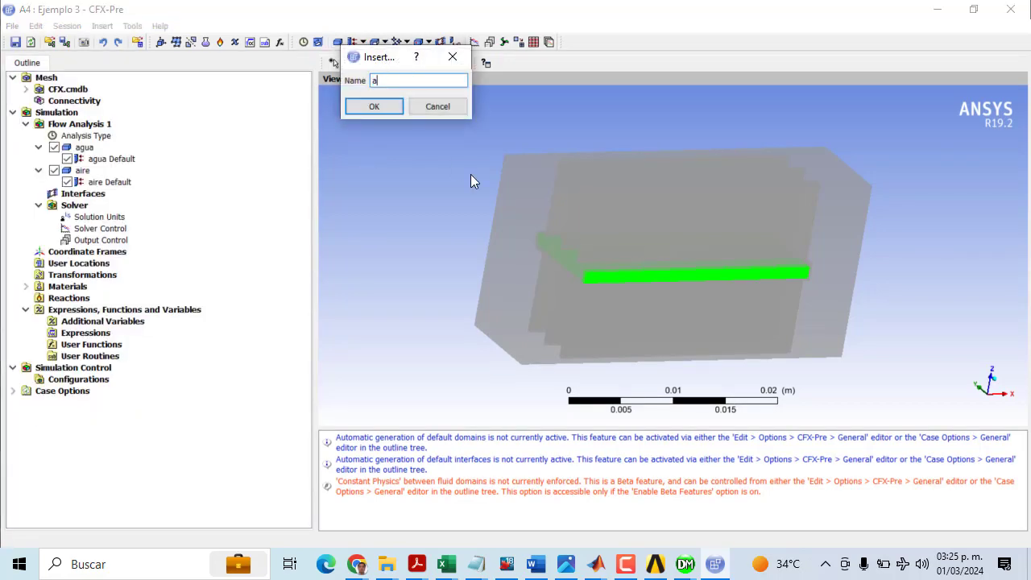
pyautogui.write('luminio')
pyautogui.press('Return')
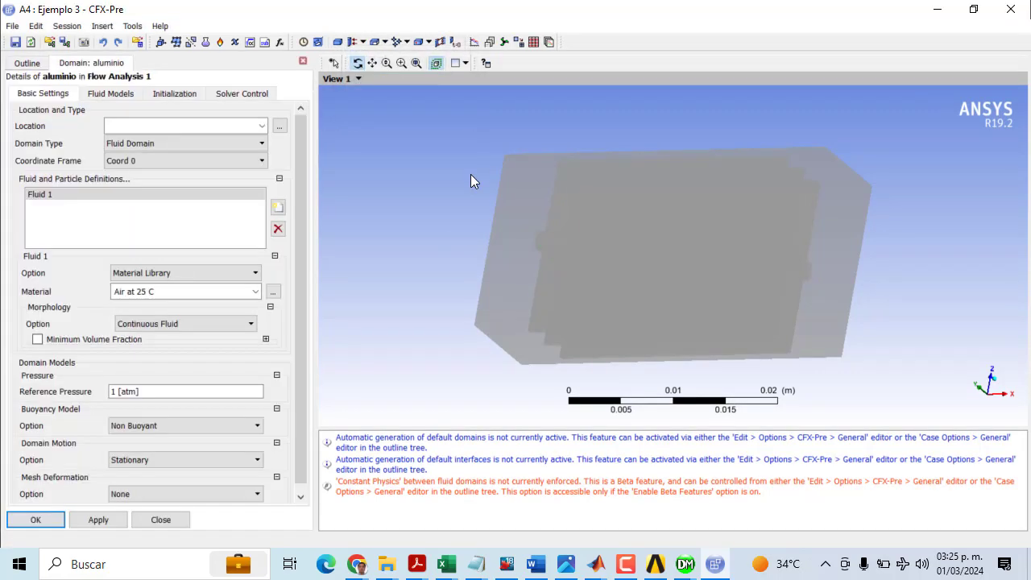
pyautogui.click(256, 126)
pyautogui.click(262, 125)
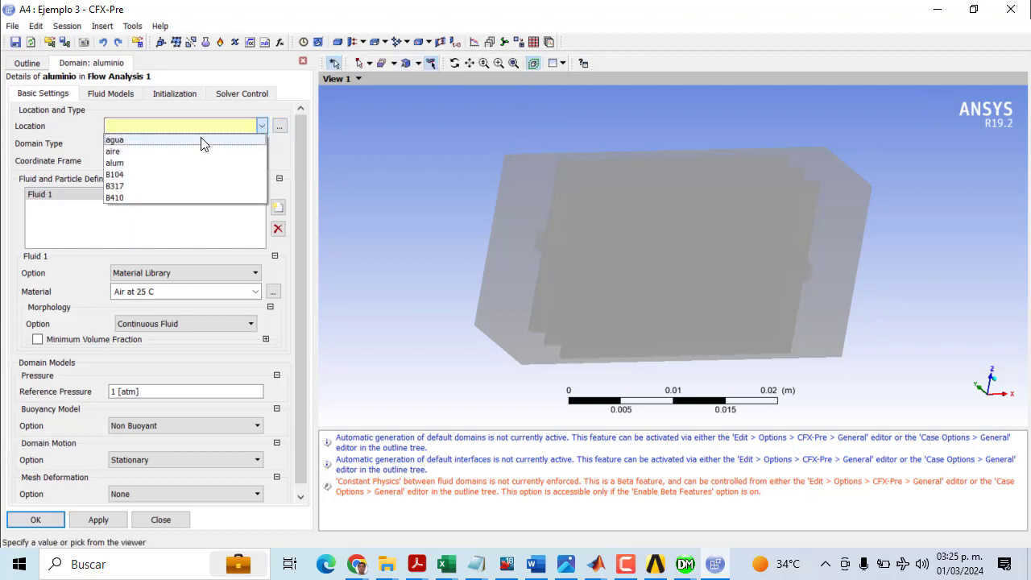
pyautogui.click(116, 165)
# - Make the aluminio domain a Solid Domain and accept it with Thermal Energy heat transfer
pyautogui.click(166, 142)
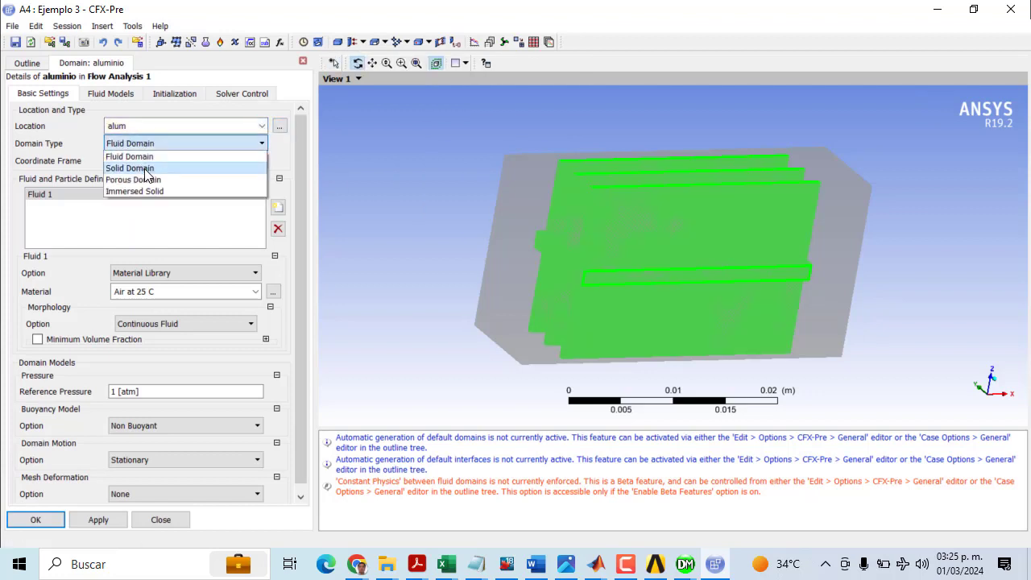
pyautogui.click(141, 166)
pyautogui.click(96, 98)
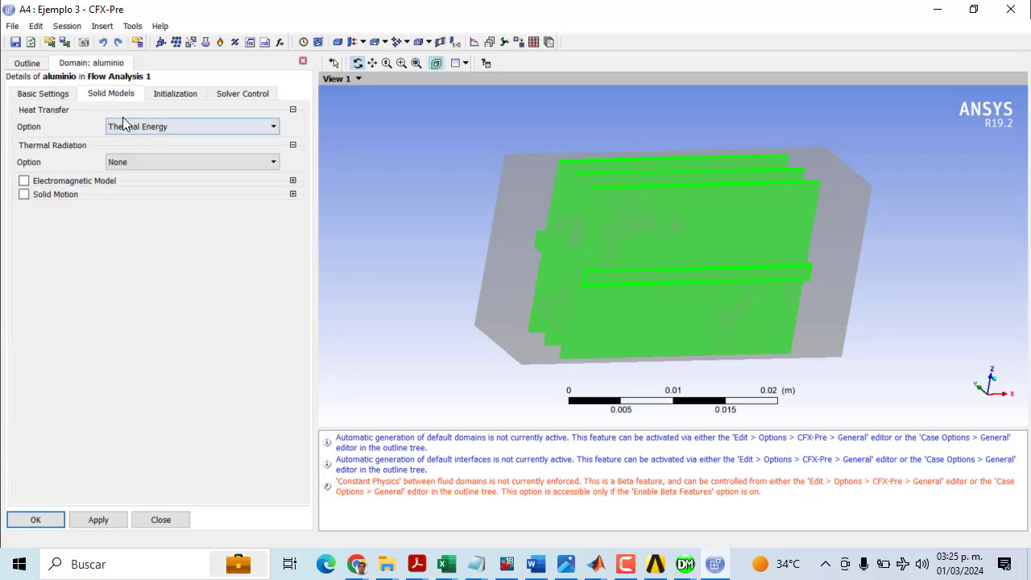
pyautogui.click(56, 93)
pyautogui.click(36, 521)
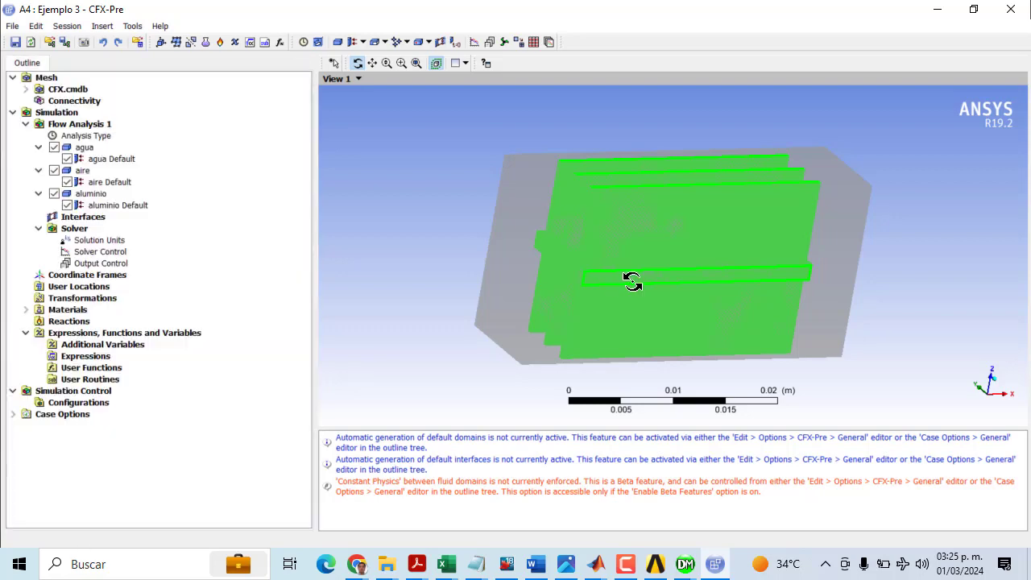
pyautogui.moveTo(631, 281); pyautogui.dragTo(662, 263)
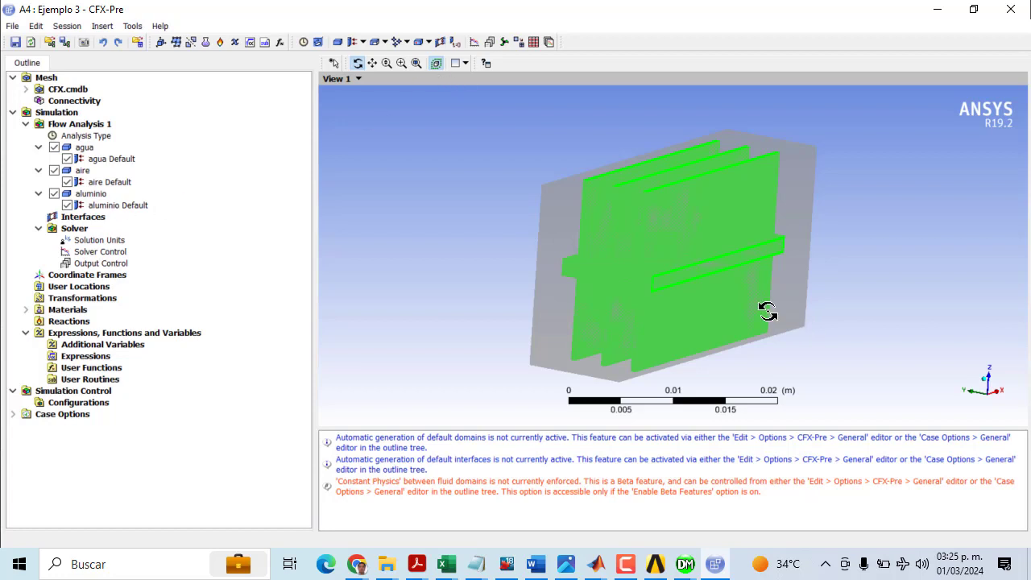
pyautogui.moveTo(693, 286); pyautogui.dragTo(654, 246, button='middle')
pyautogui.click(364, 42)
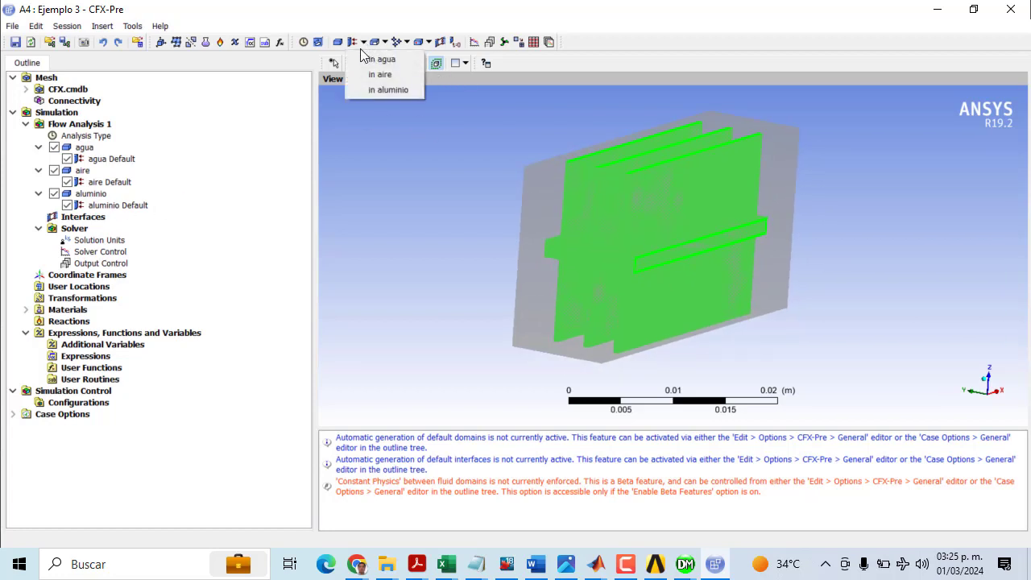
pyautogui.click(380, 75)
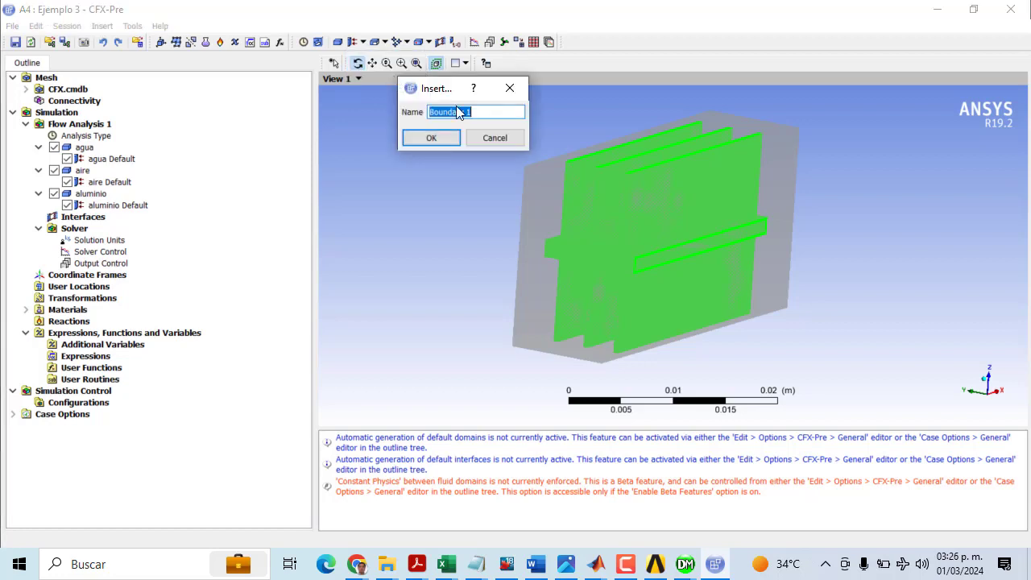
pyautogui.write('In aire')
pyautogui.press('Return')
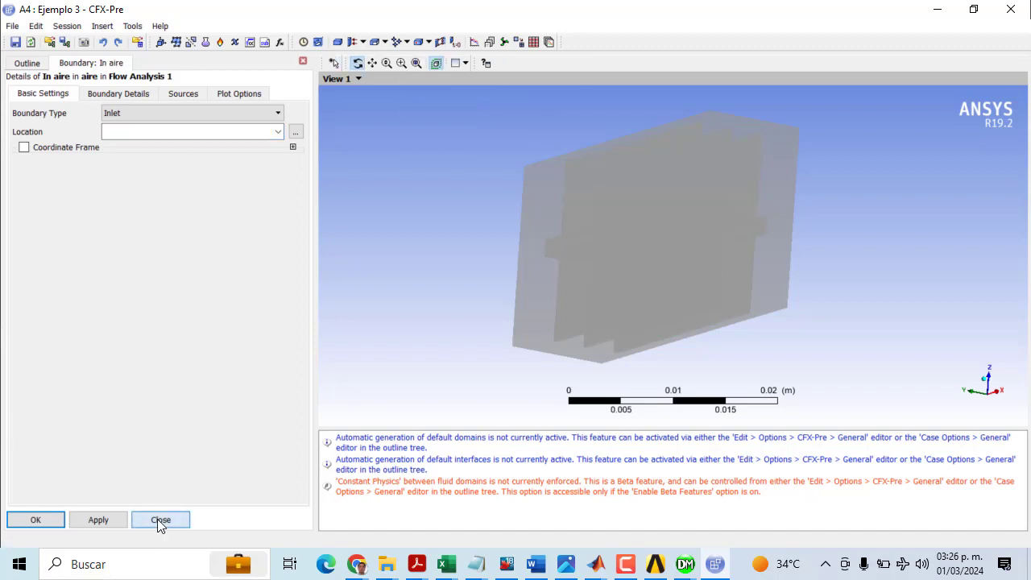
pyautogui.click(161, 520)
# - Insert an inlet boundary named entrada_aire in the aire domain, located on entrada aire
pyautogui.click(364, 42)
pyautogui.click(394, 74)
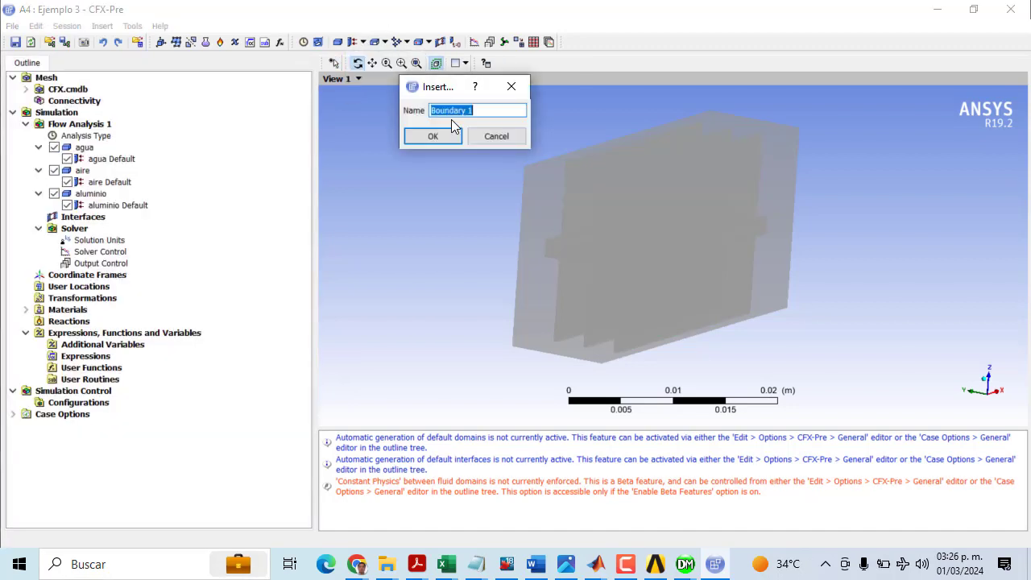
pyautogui.write('entrada_aire')
pyautogui.press('Return')
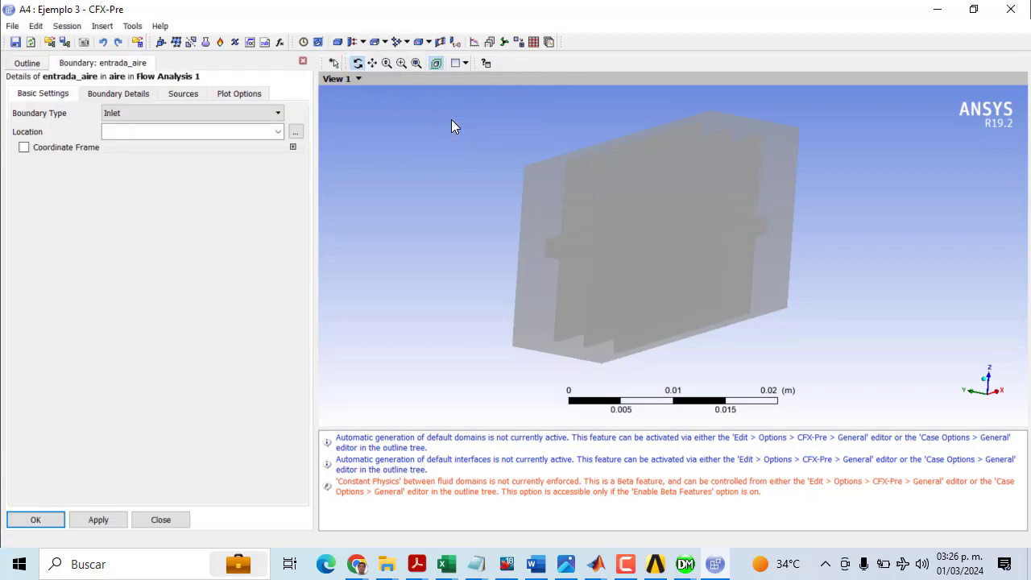
pyautogui.click(278, 132)
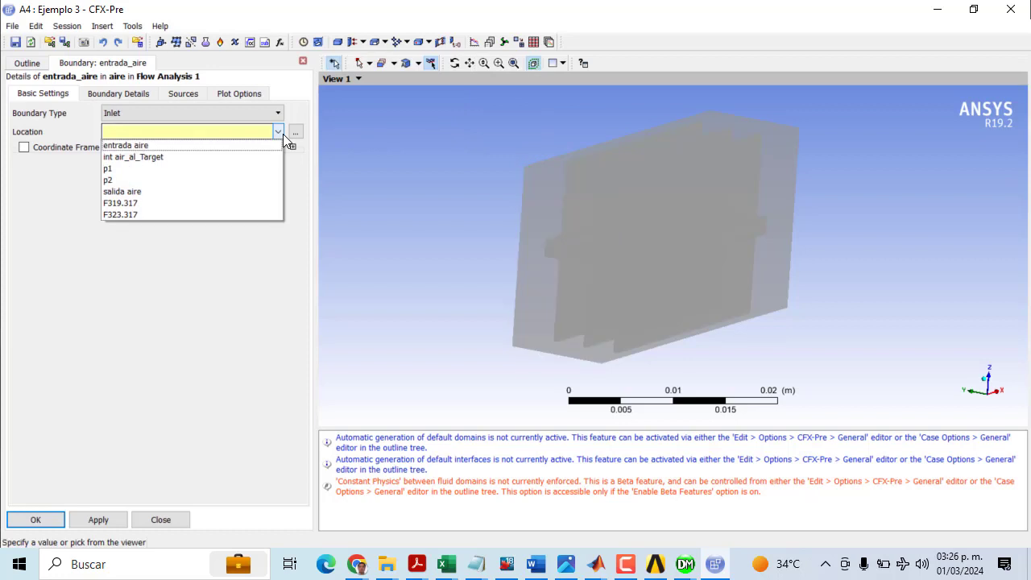
pyautogui.click(130, 147)
# - Give the entrada_aire inlet a normal speed of 4 m/s and a static temperature of 25 C, and accept it
pyautogui.click(101, 95)
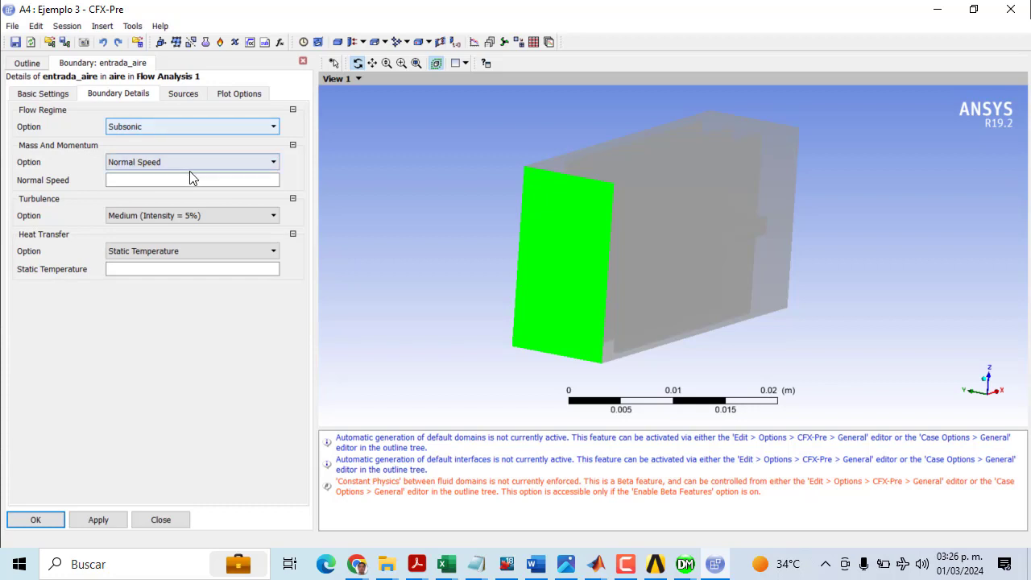
pyautogui.click(164, 181)
pyautogui.write('4')
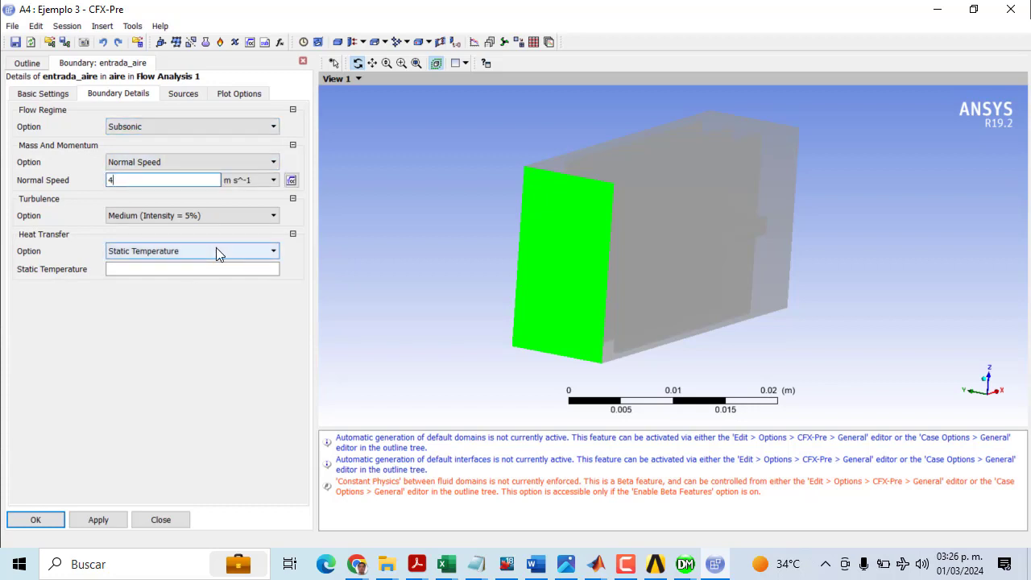
pyautogui.click(195, 270)
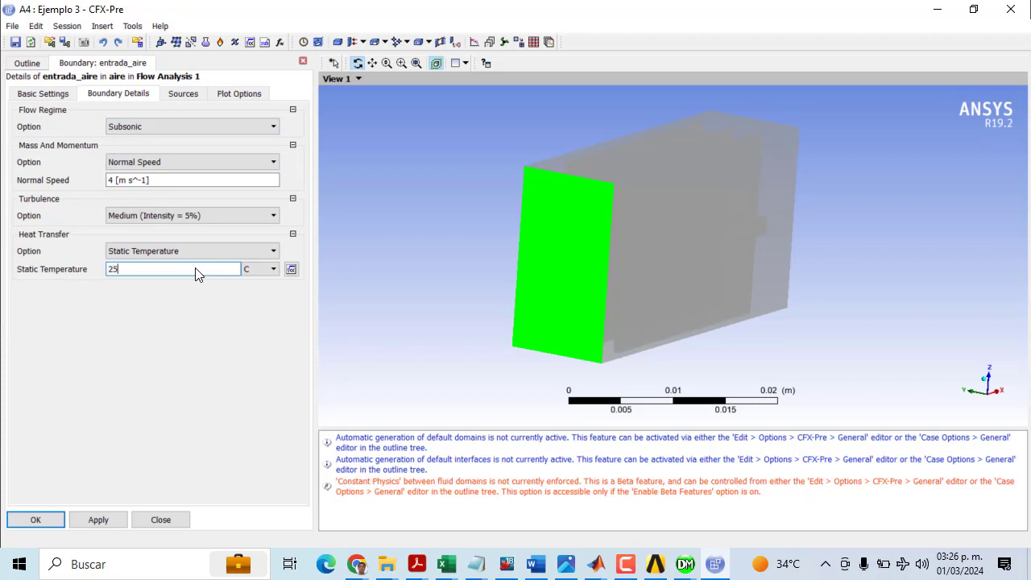
pyautogui.write('25')
pyautogui.click(36, 519)
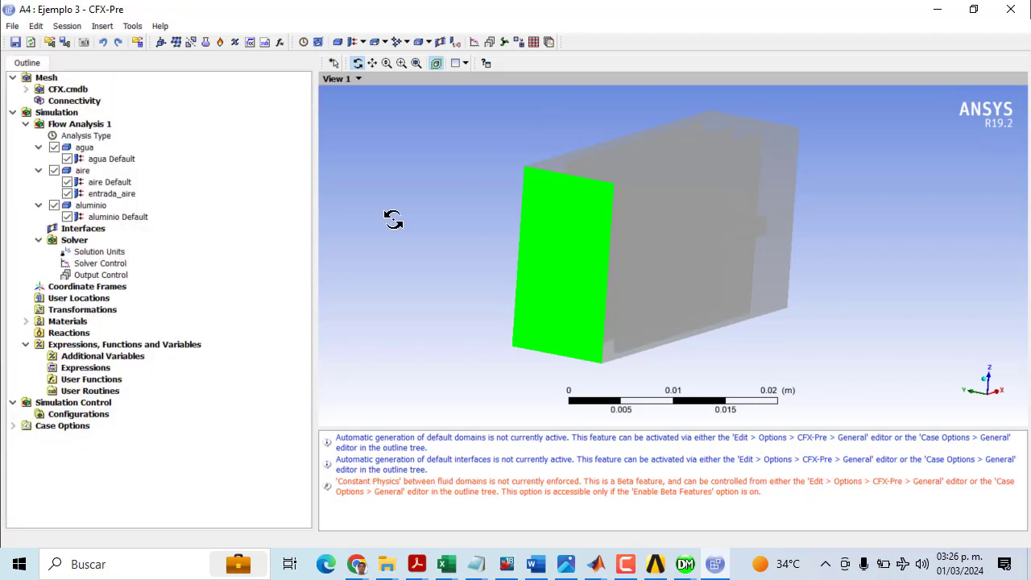
# - Insert a boundary named salida_aire in the aire domain
pyautogui.click(362, 41)
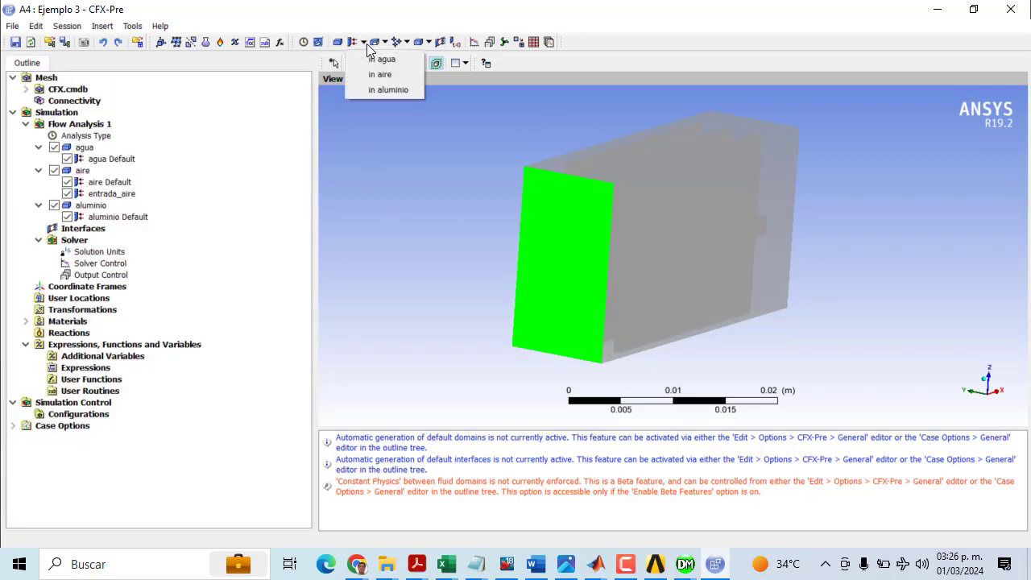
pyautogui.click(402, 76)
pyautogui.write('salida')
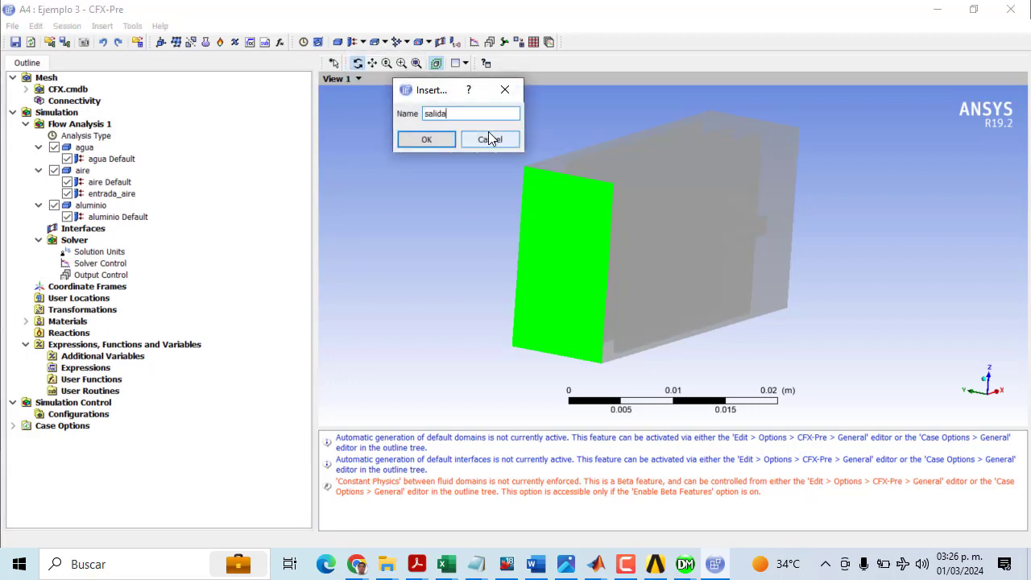
pyautogui.write('_aire')
pyautogui.press('Return')
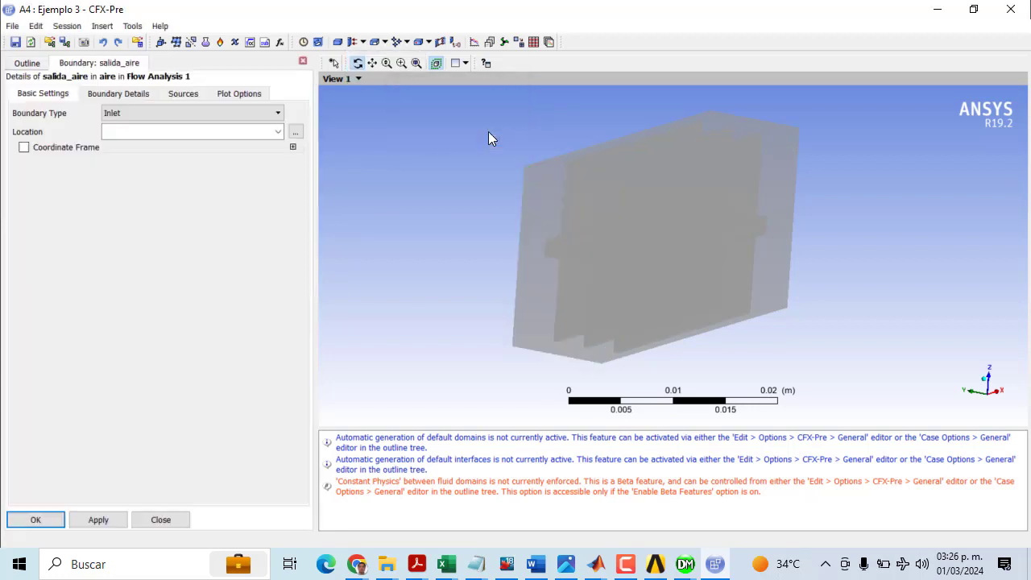
# - Make salida_aire an Outlet located on salida aire with a relative pressure of 0 Pa, and accept it
pyautogui.click(175, 113)
pyautogui.click(131, 139)
pyautogui.click(276, 132)
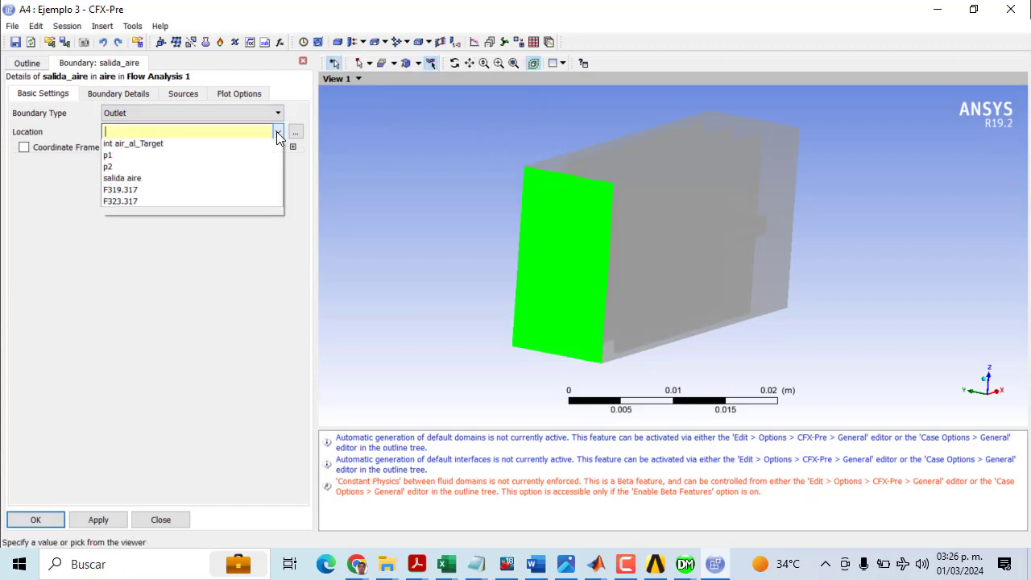
pyautogui.click(120, 191)
pyautogui.click(113, 95)
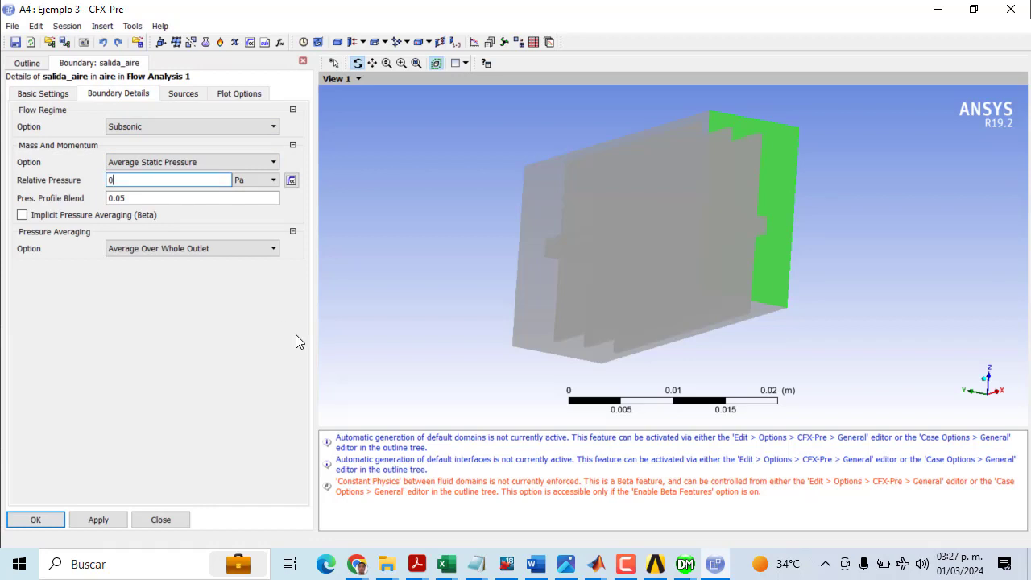
pyautogui.click(18, 518)
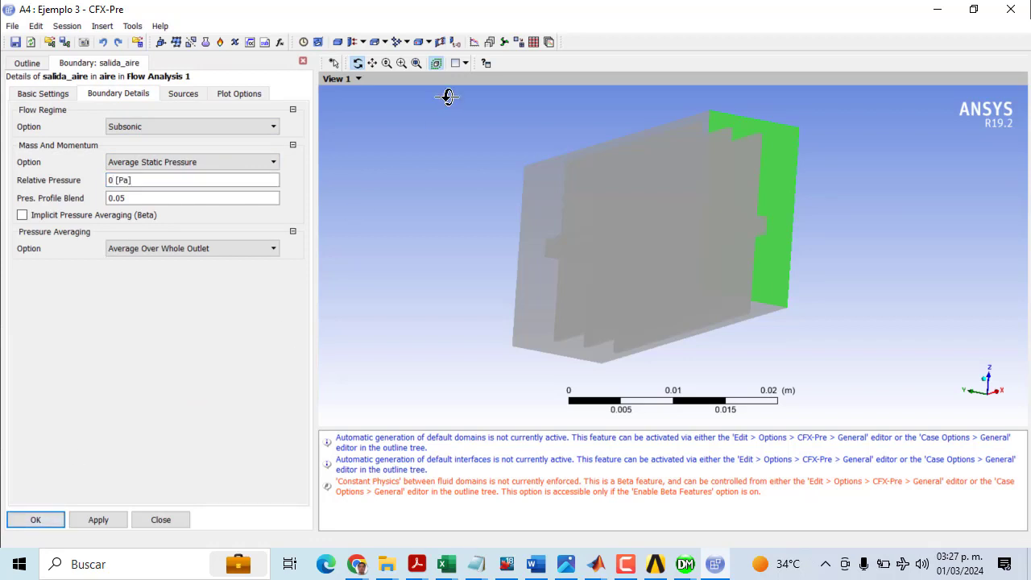
# - Insert an inlet boundary named entrada_agua in the agua domain, located on entrada agua
pyautogui.click(364, 42)
pyautogui.click(400, 88)
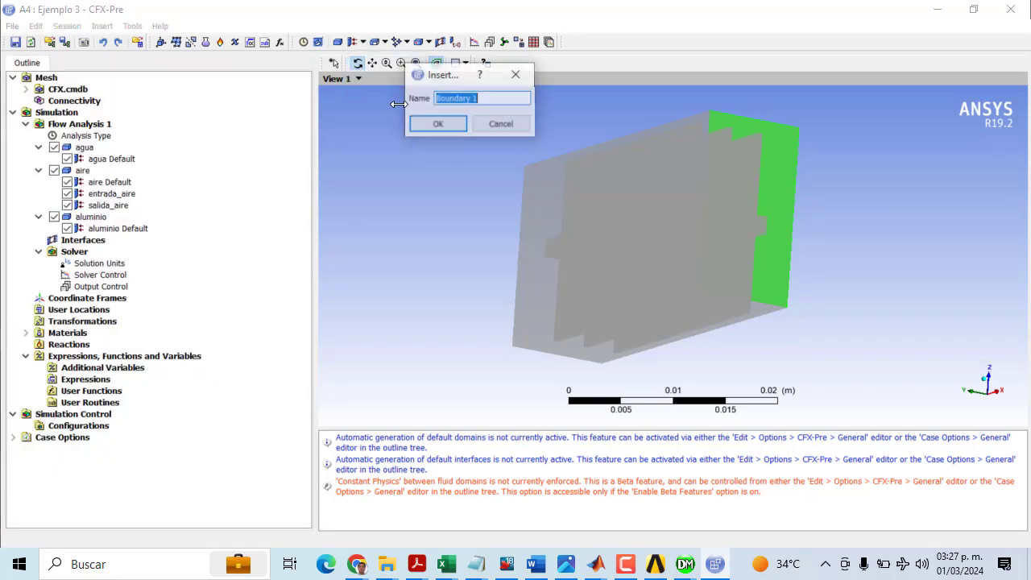
pyautogui.write('entrada')
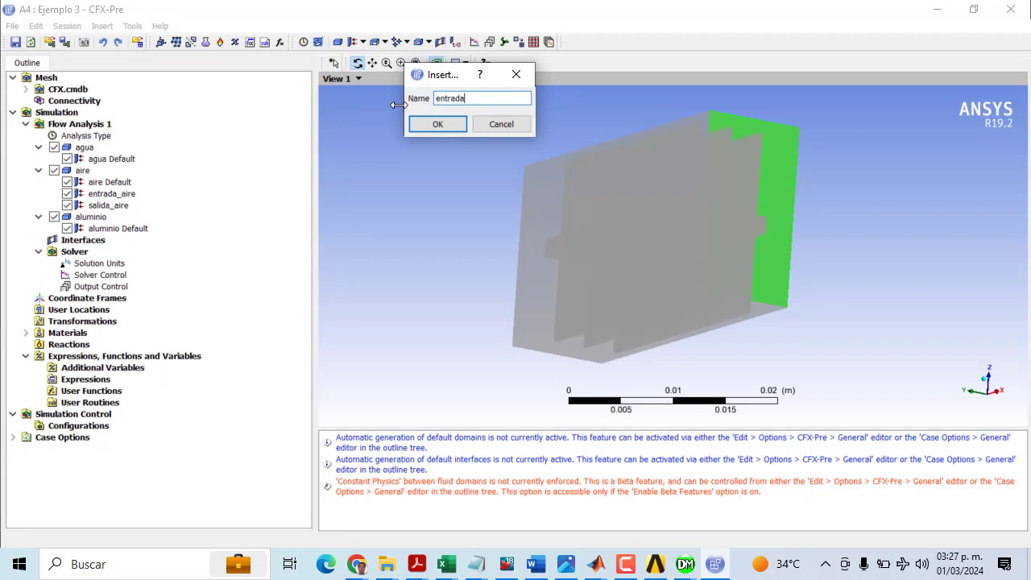
pyautogui.write('_agua')
pyautogui.press('Return')
pyautogui.click(162, 113)
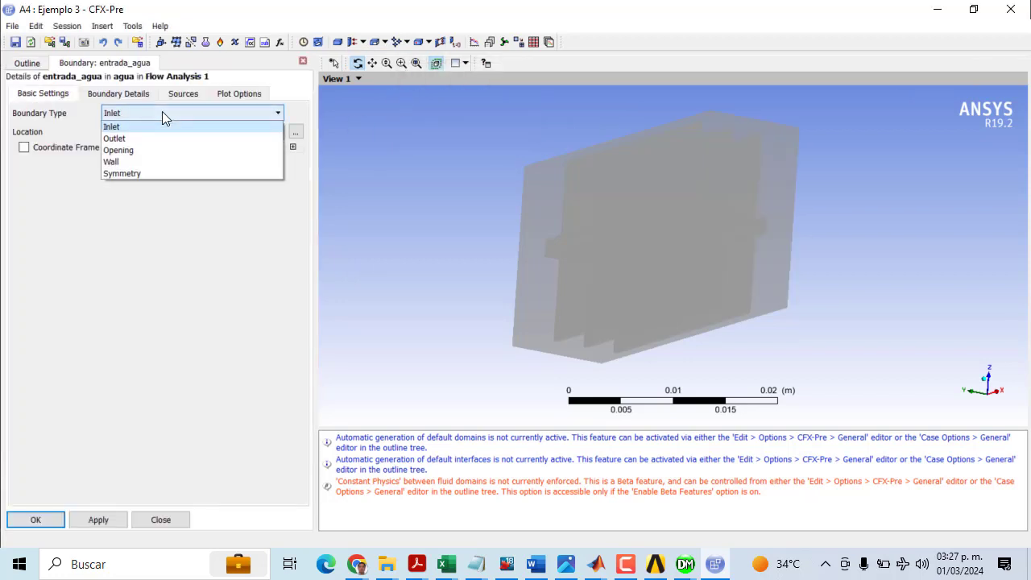
pyautogui.click(162, 113)
pyautogui.click(277, 133)
pyautogui.click(125, 143)
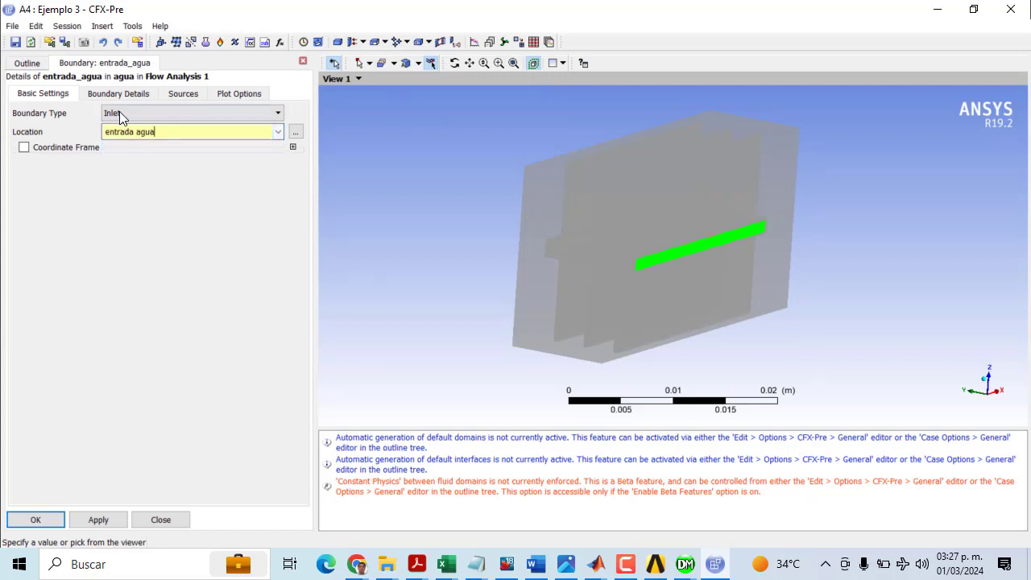
# - Give the entrada_agua inlet a normal speed of 1 m/s and a static temperature of 90 C, and accept it
pyautogui.click(119, 93)
pyautogui.click(61, 95)
pyautogui.click(125, 95)
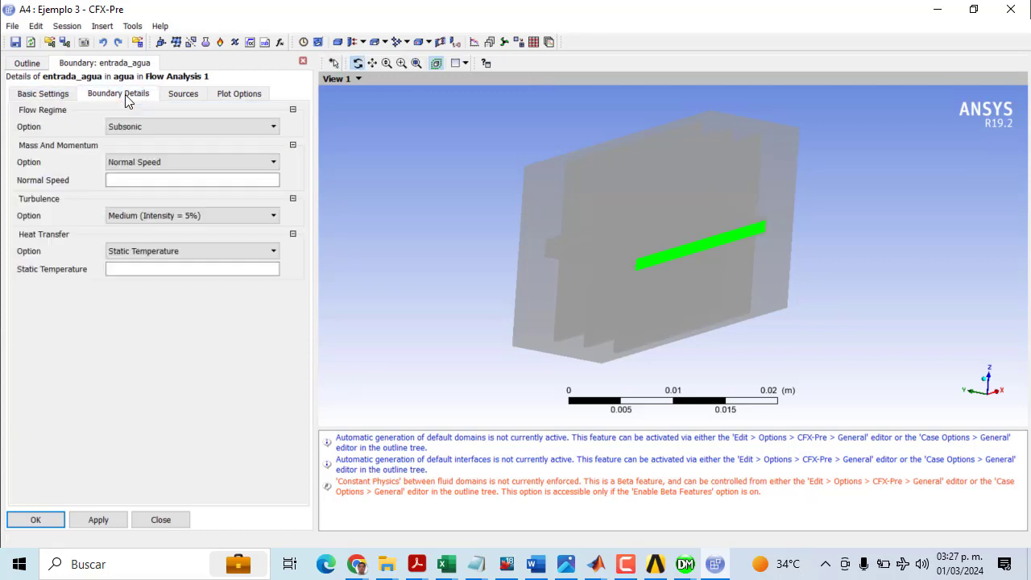
pyautogui.click(158, 183)
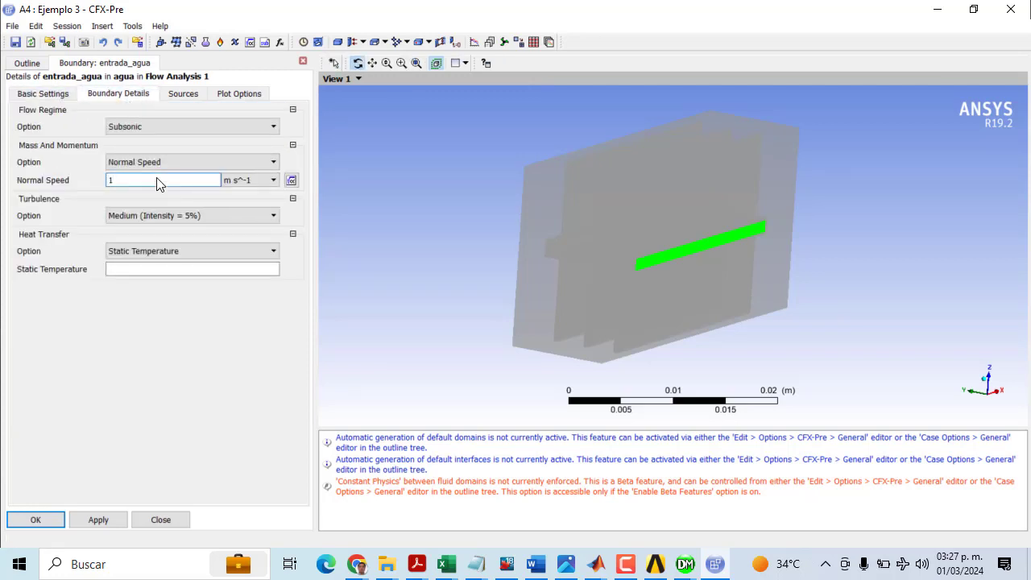
pyautogui.click(123, 269)
pyautogui.write('9')
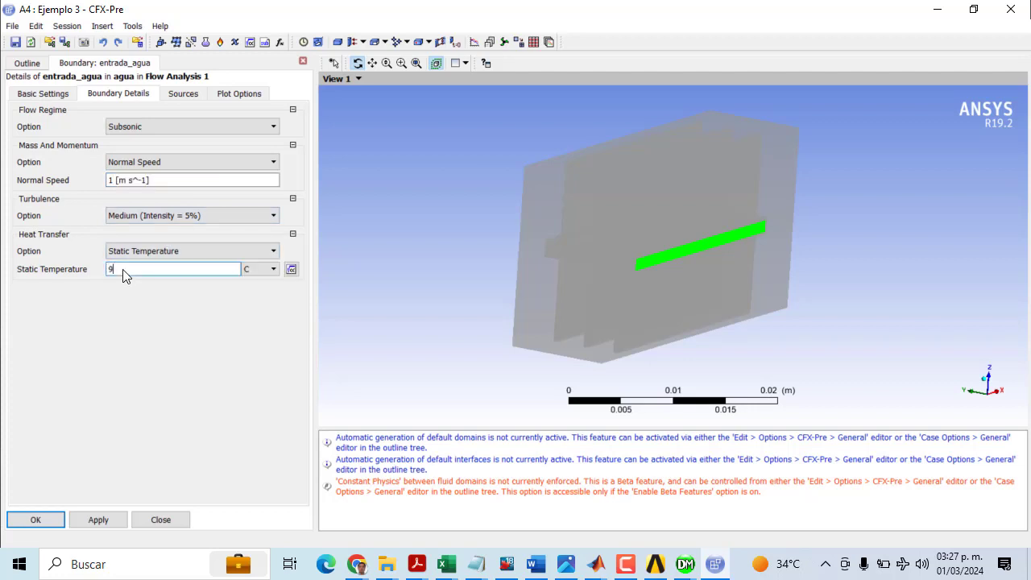
pyautogui.write('0 [C')
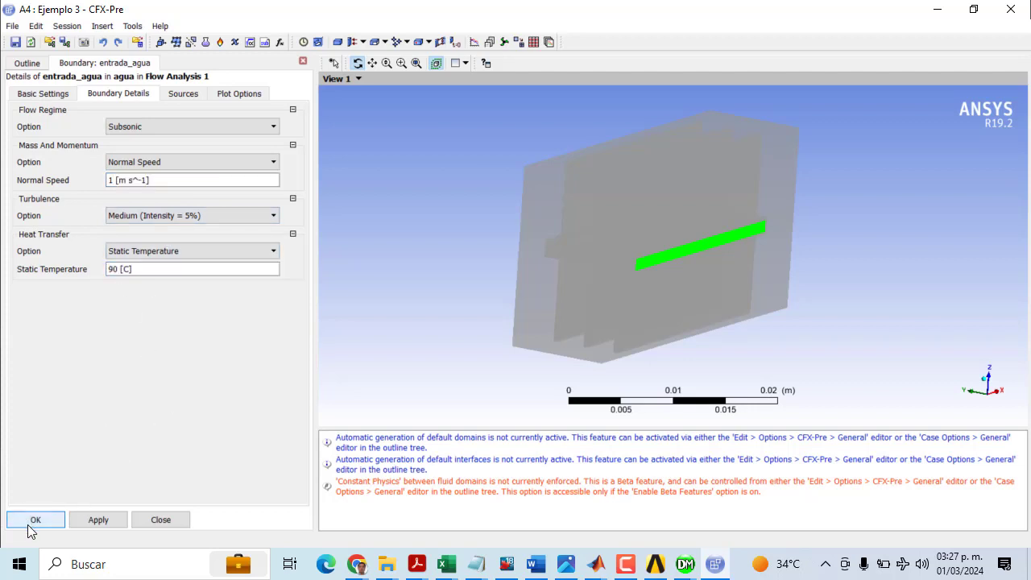
pyautogui.click(30, 529)
# - Insert a boundary named salida_agua in the agua domain
pyautogui.click(364, 42)
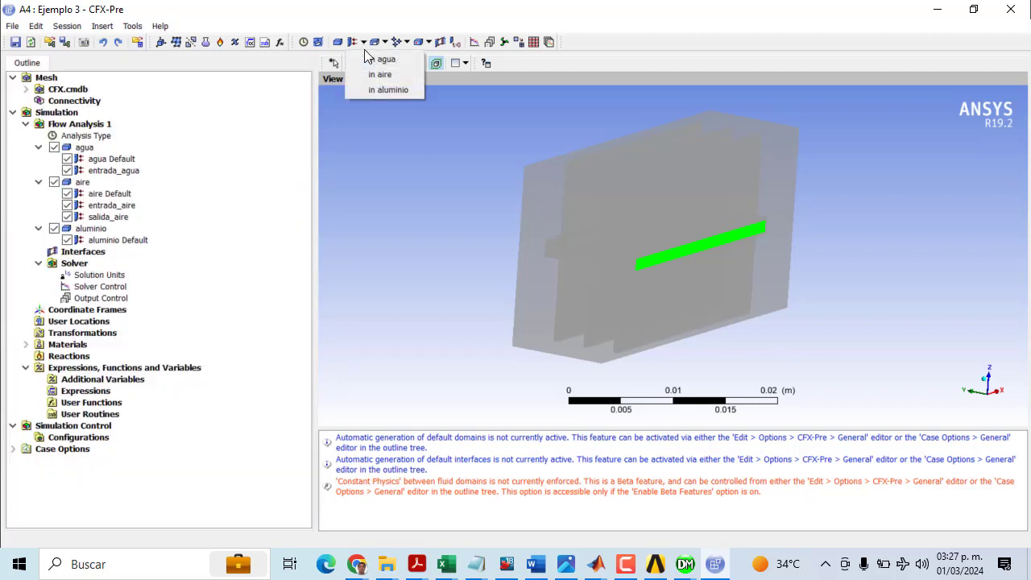
pyautogui.click(378, 59)
pyautogui.write('o')
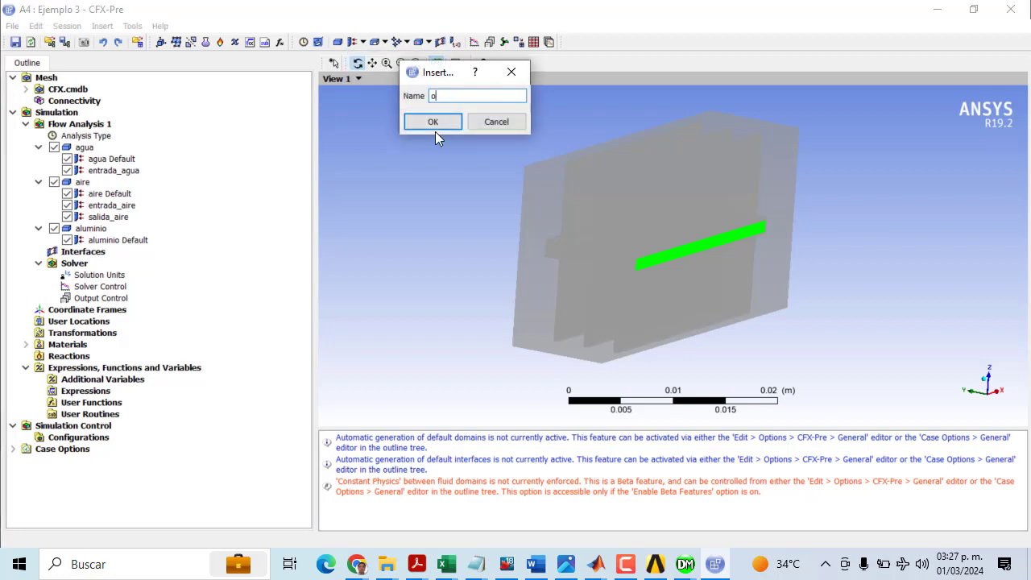
pyautogui.write('ut a')
pyautogui.press('BackSpace')
pyautogui.press('BackSpace')
pyautogui.press('BackSpace')
pyautogui.press('BackSpace')
pyautogui.press('BackSpace')
pyautogui.write('saluda')
pyautogui.press('BackSpace')
pyautogui.press('BackSpace')
pyautogui.press('BackSpace')
pyautogui.press('BackSpace')
pyautogui.write('ida_agua')
pyautogui.press('Return')
# - Make salida_agua an Outlet located on the water outlet region with a relative pressure of 0 Pa, and accept it
pyautogui.click(137, 114)
pyautogui.click(137, 136)
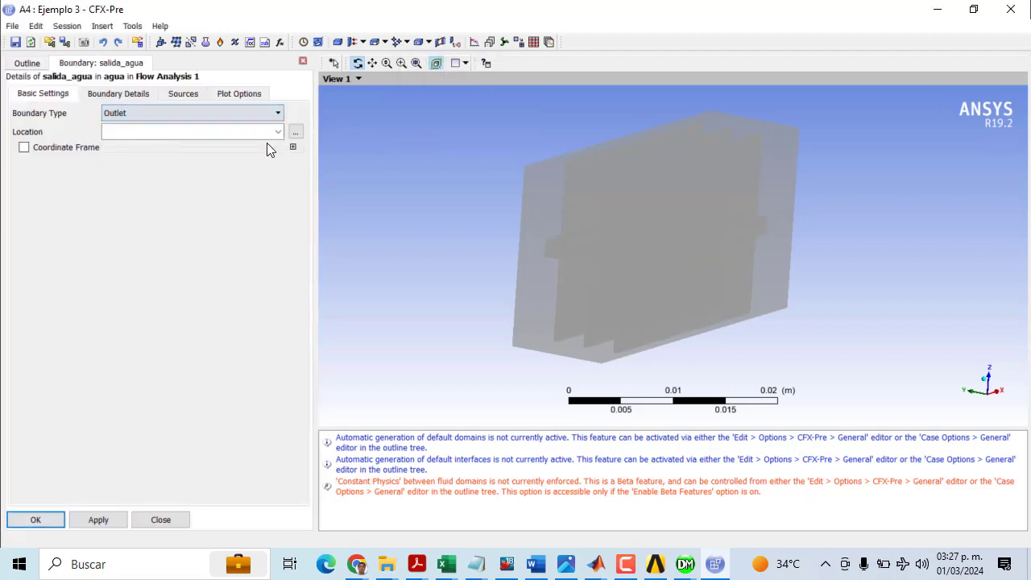
pyautogui.click(278, 132)
pyautogui.click(150, 168)
pyautogui.click(134, 97)
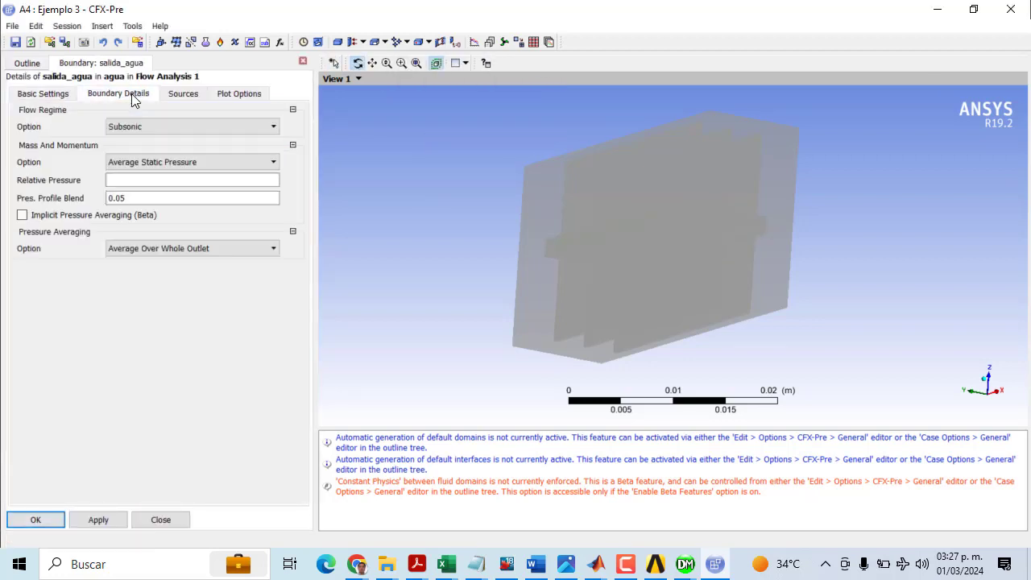
pyautogui.click(123, 182)
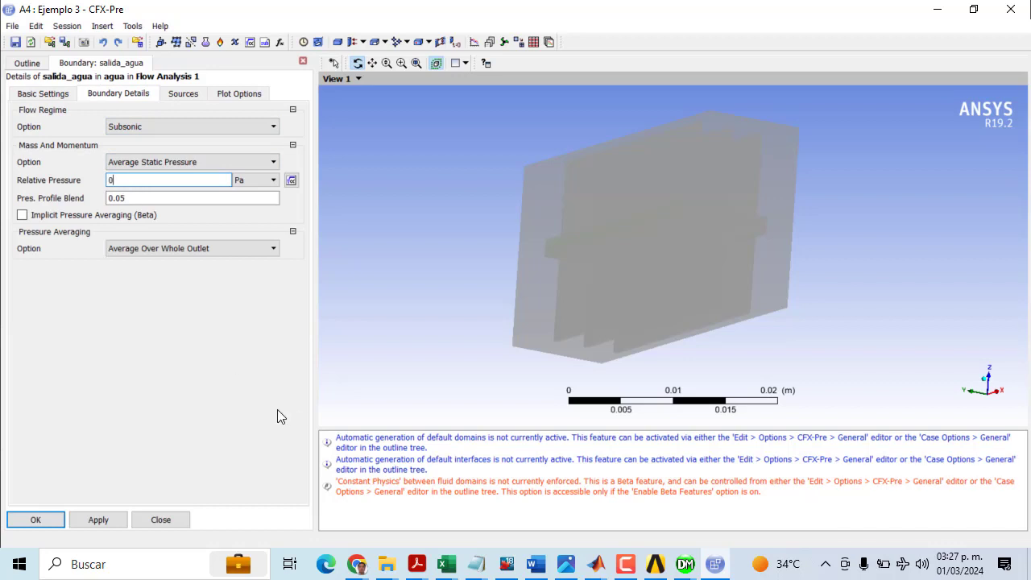
pyautogui.press('Return')
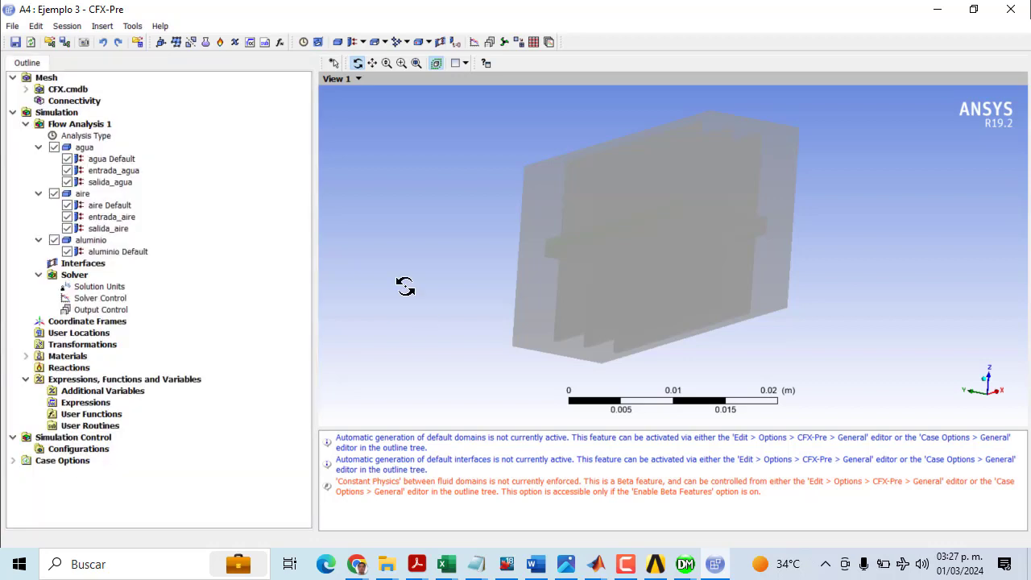
# - Insert a domain interface named int_aire_alum and set its interface type to Fluid Solid
pyautogui.rightClick(93, 265)
pyautogui.moveTo(153, 272)
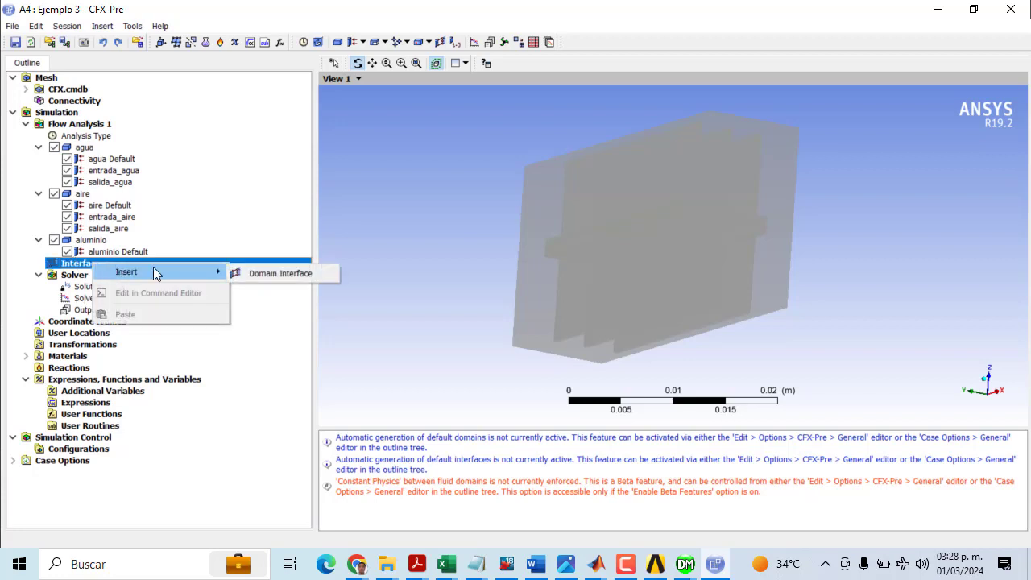
pyautogui.click(273, 274)
pyautogui.write('int_aire_alum')
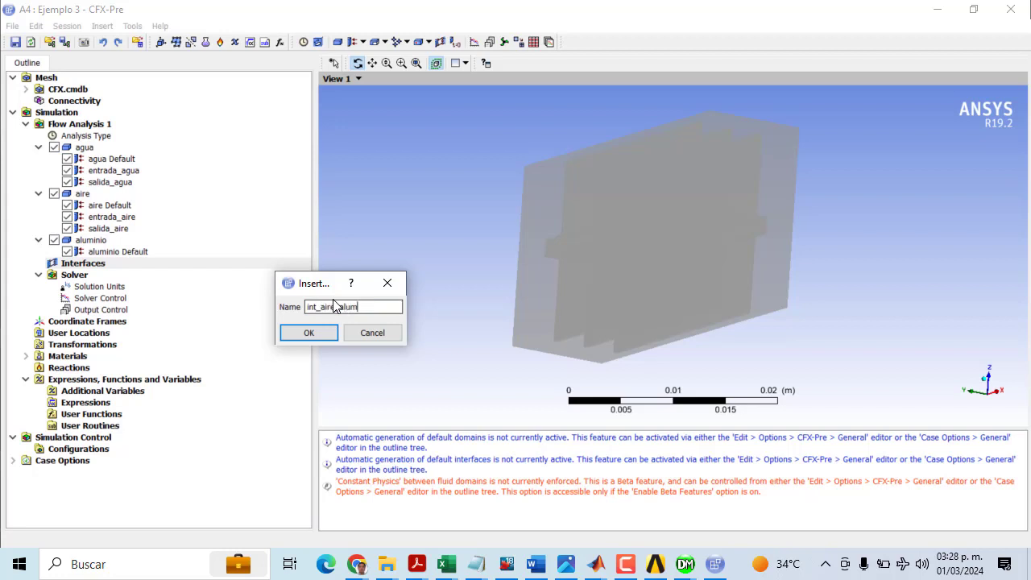
pyautogui.press('Return')
pyautogui.click(162, 113)
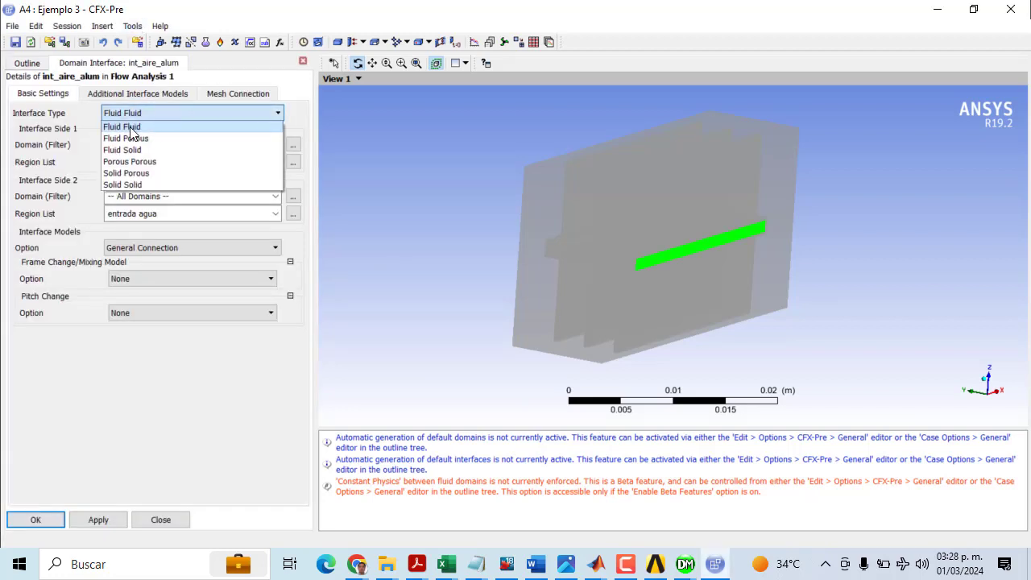
pyautogui.click(164, 151)
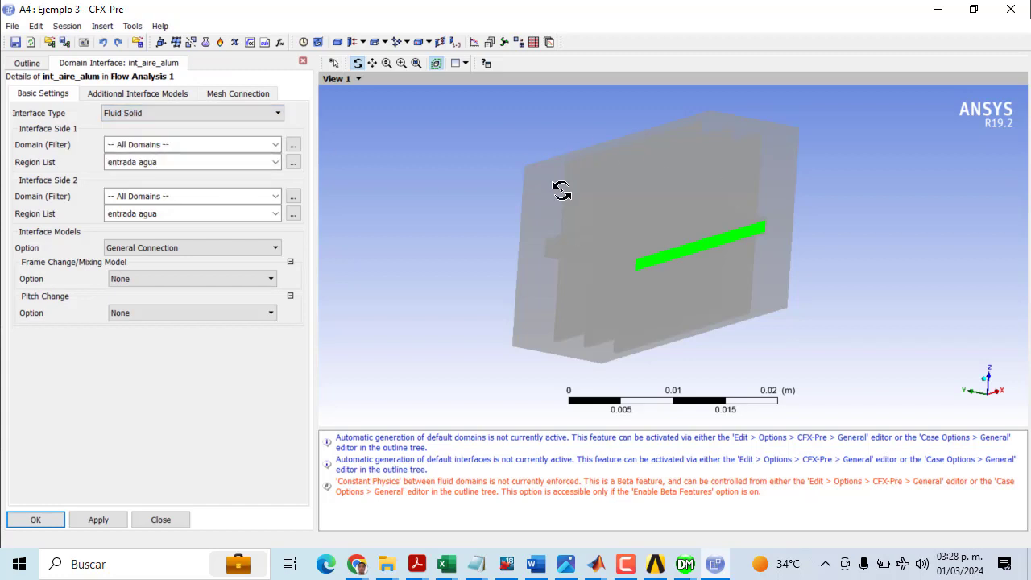
# - Set interface side 1 to aire with region int air_al_Target and side 2 to aluminio with region int air_al_Contact
pyautogui.click(275, 144)
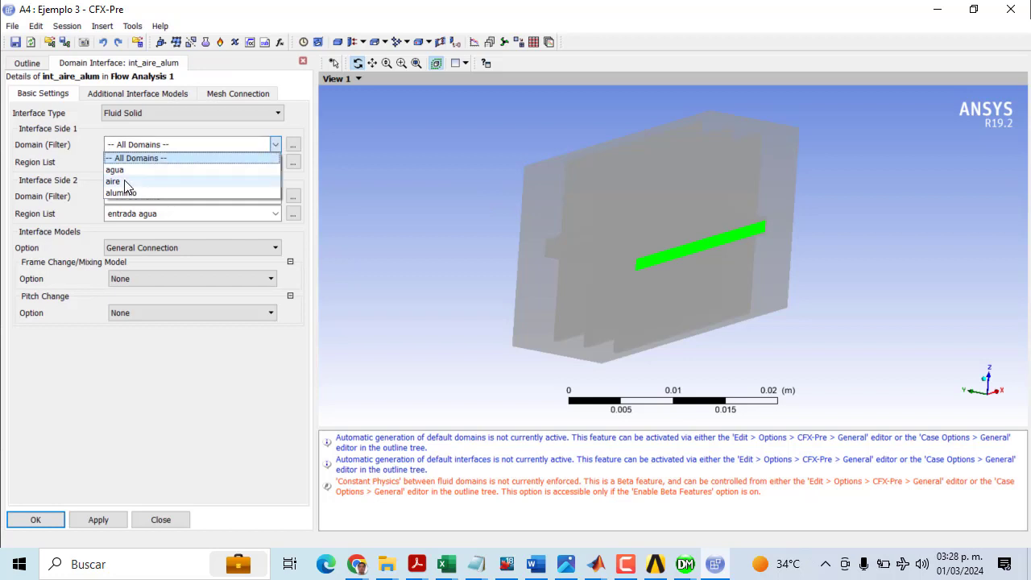
pyautogui.click(124, 182)
pyautogui.click(275, 162)
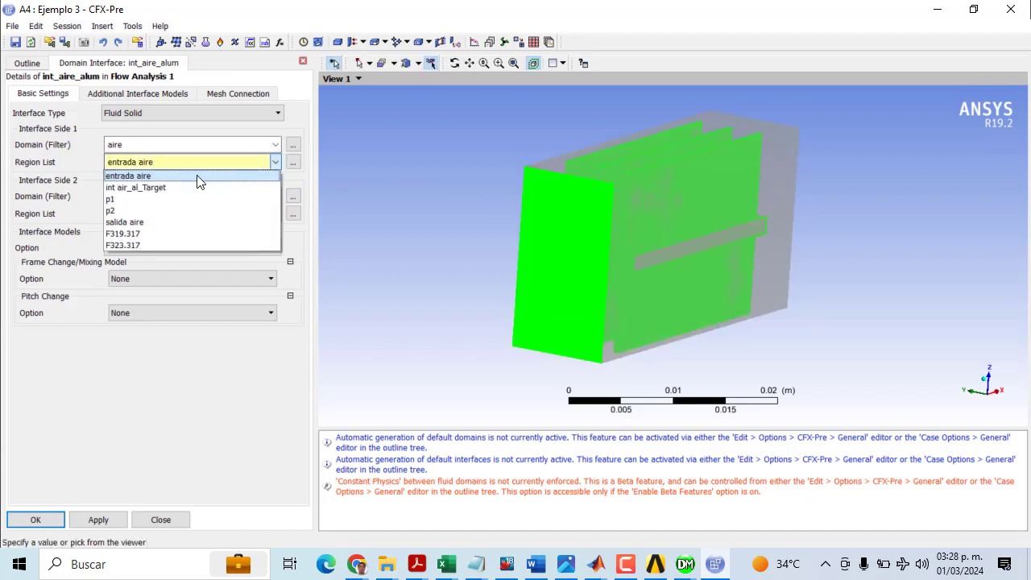
pyautogui.click(157, 188)
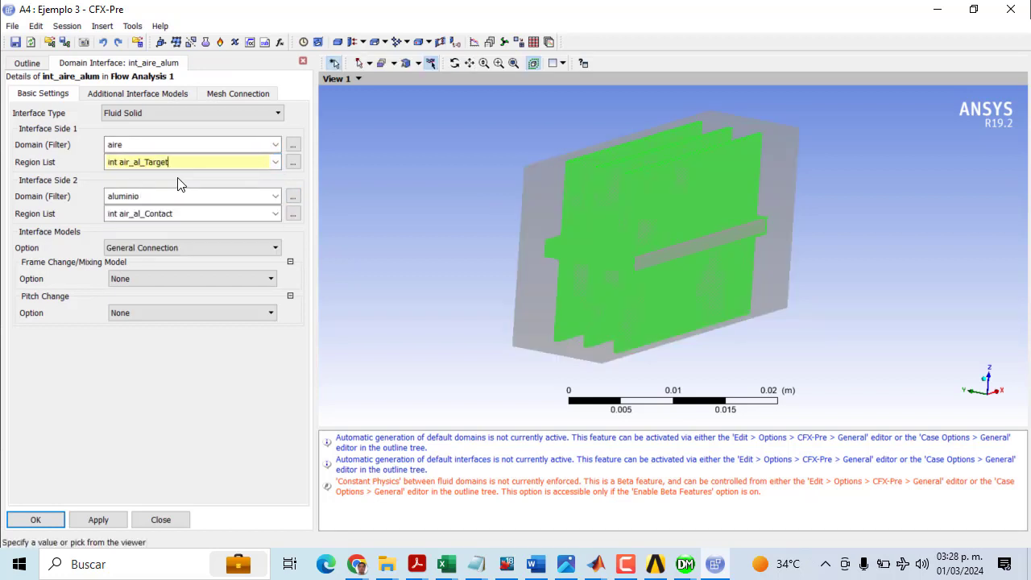
pyautogui.click(276, 213)
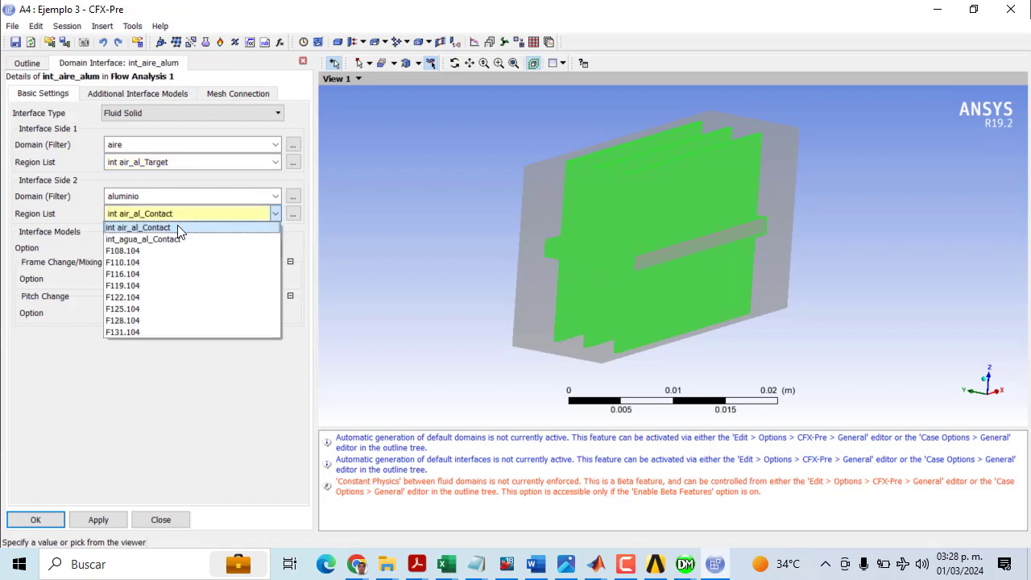
pyautogui.click(178, 229)
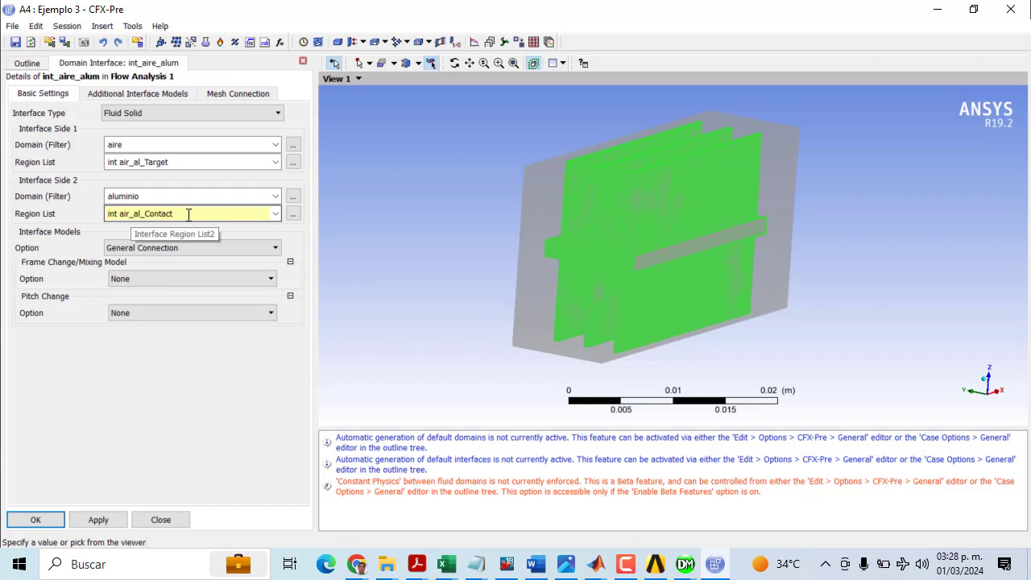
# - Enable heat transfer with Conservative Interface Flux on the int_aire_alum interface and accept it
pyautogui.click(117, 95)
pyautogui.click(27, 112)
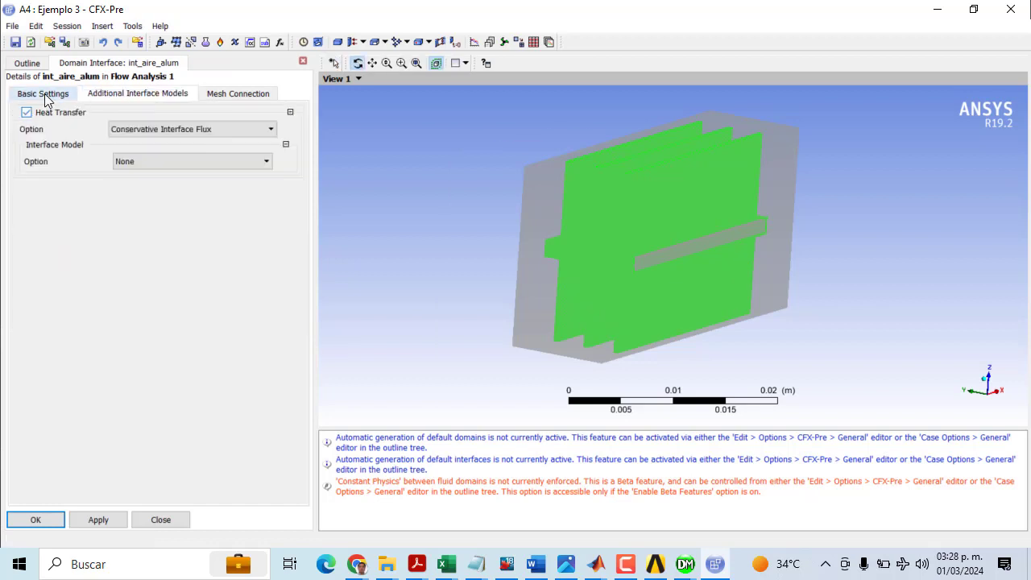
pyautogui.click(44, 95)
pyautogui.click(35, 520)
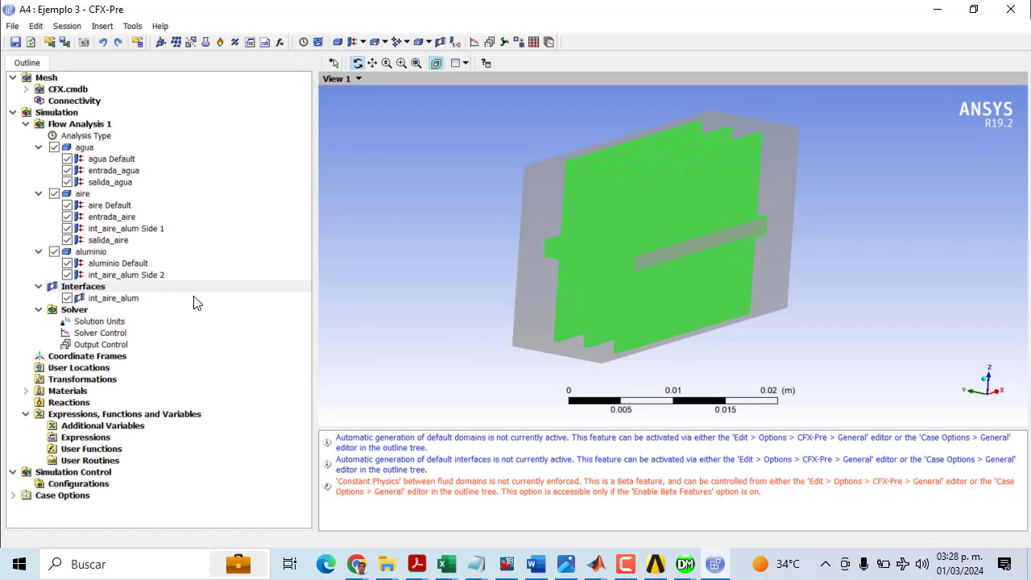
# - Insert a domain interface named int_agua_alum and set its interface type to Fluid Solid
pyautogui.rightClick(96, 291)
pyautogui.moveTo(205, 294)
pyautogui.click(271, 293)
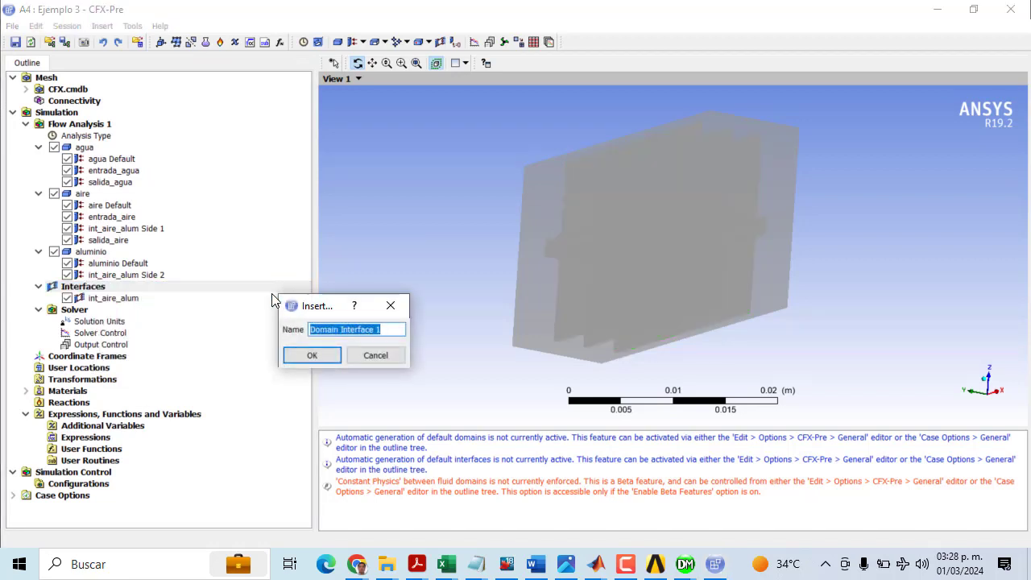
pyautogui.write('int_agua_alum')
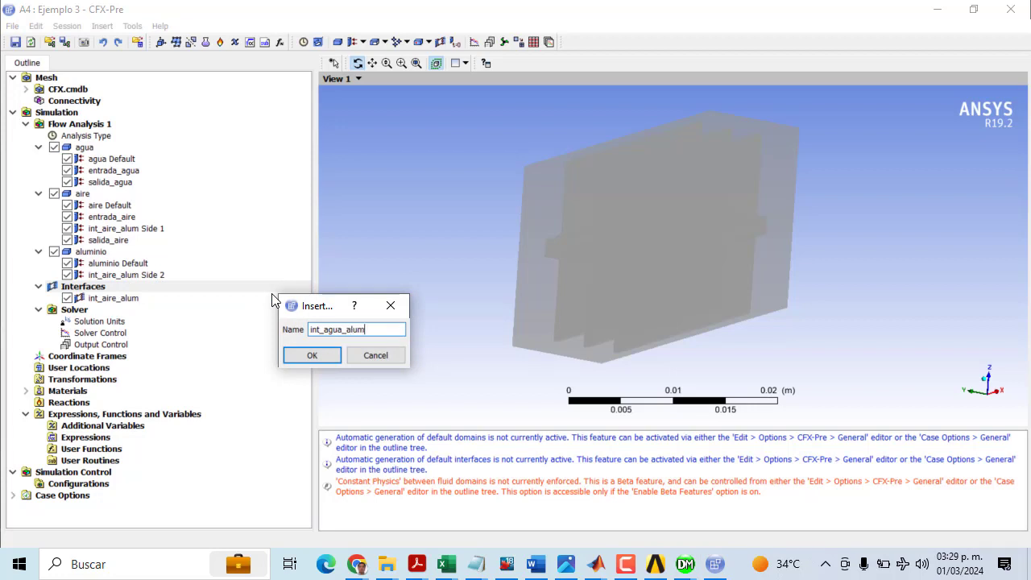
pyautogui.press('Return')
pyautogui.click(223, 114)
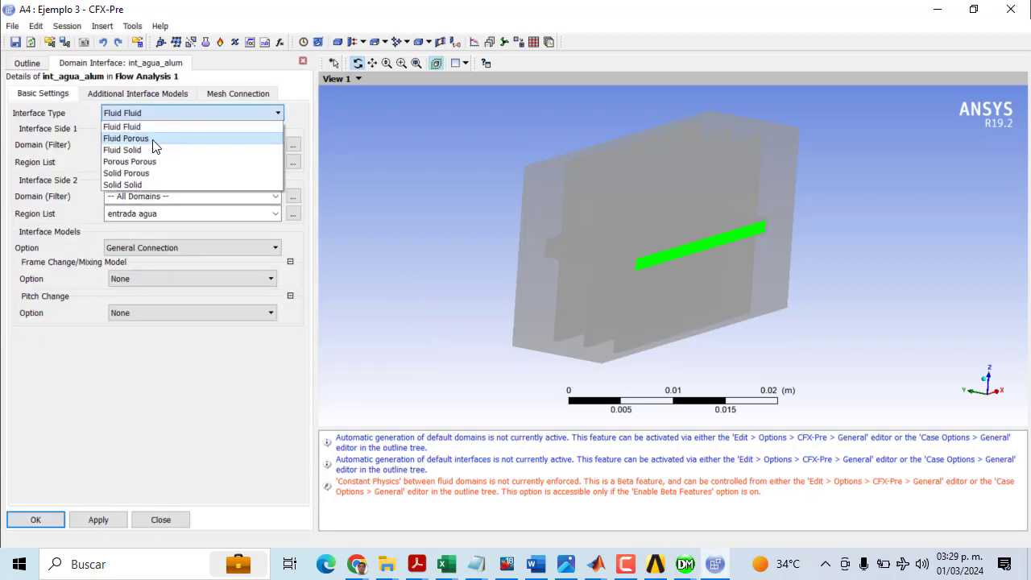
pyautogui.click(122, 150)
# - Set interface side 1 to agua with region int_agua_al_Target and side 2's region to int_agua_al_Contact
pyautogui.click(275, 144)
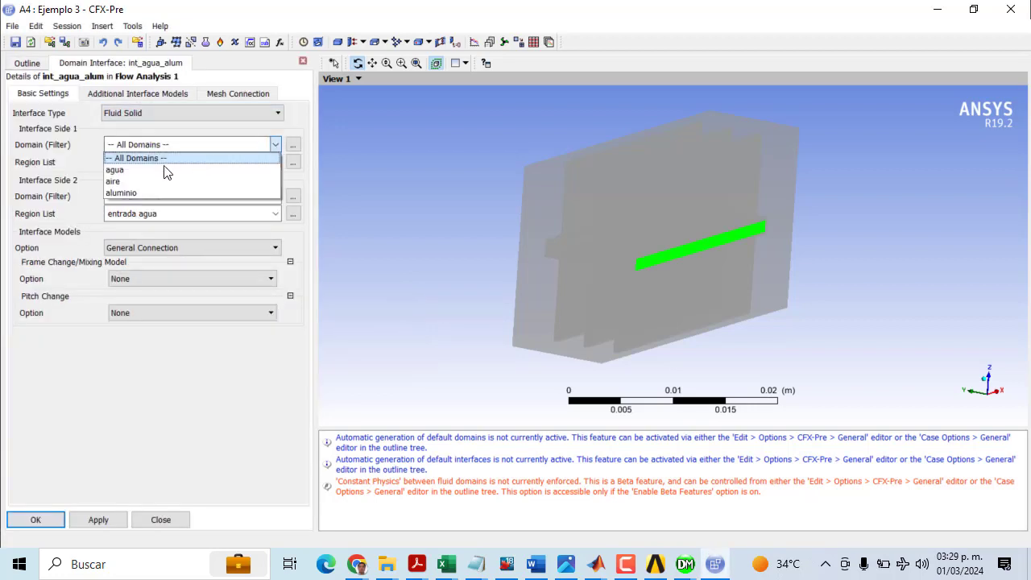
pyautogui.click(116, 170)
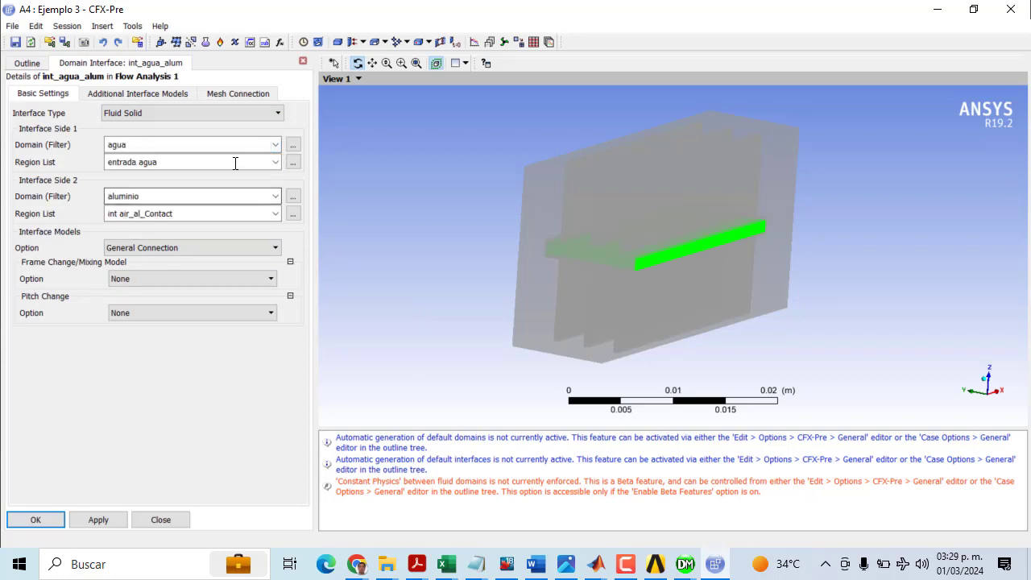
pyautogui.click(276, 162)
pyautogui.click(117, 190)
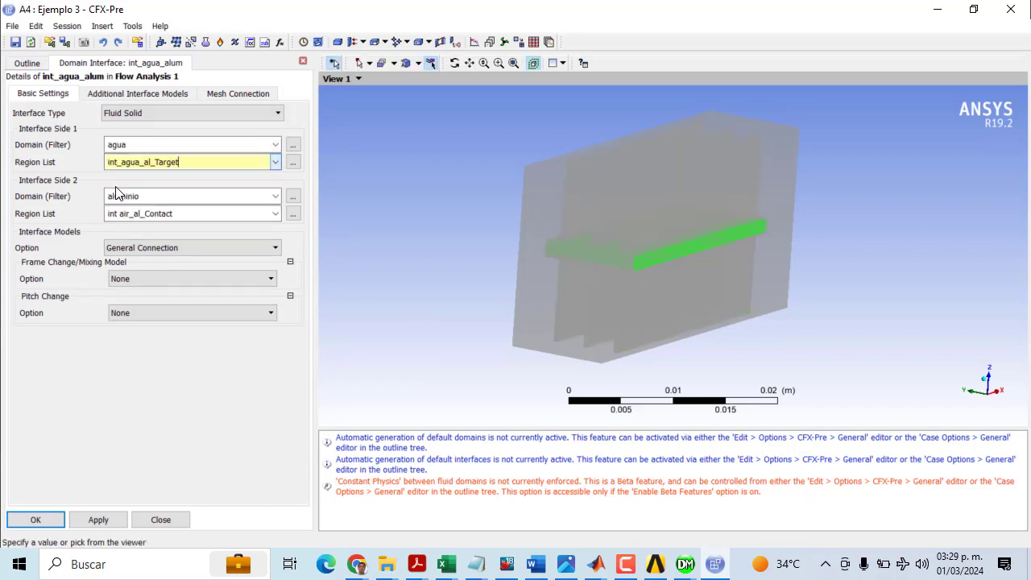
pyautogui.click(275, 214)
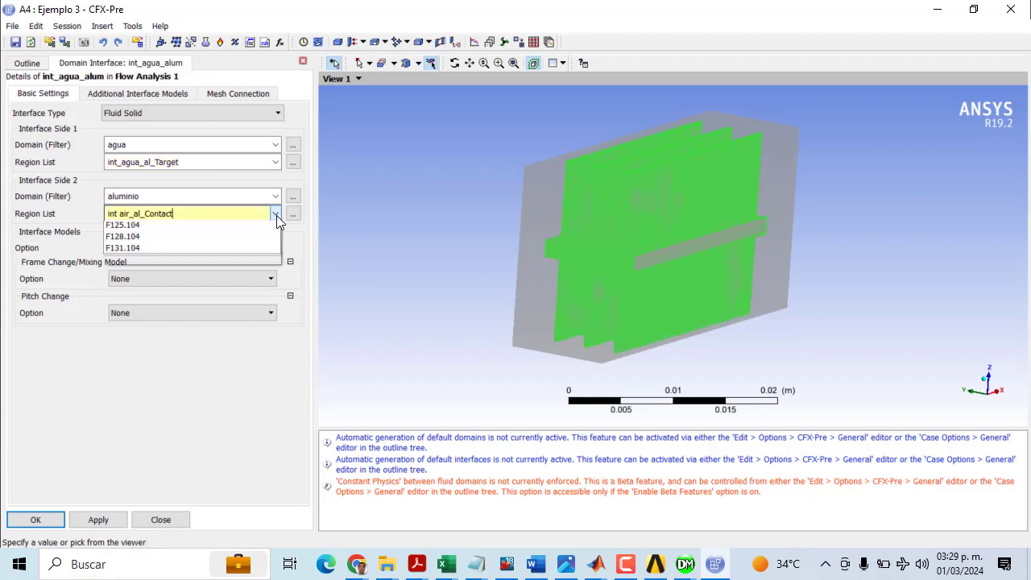
pyautogui.click(175, 237)
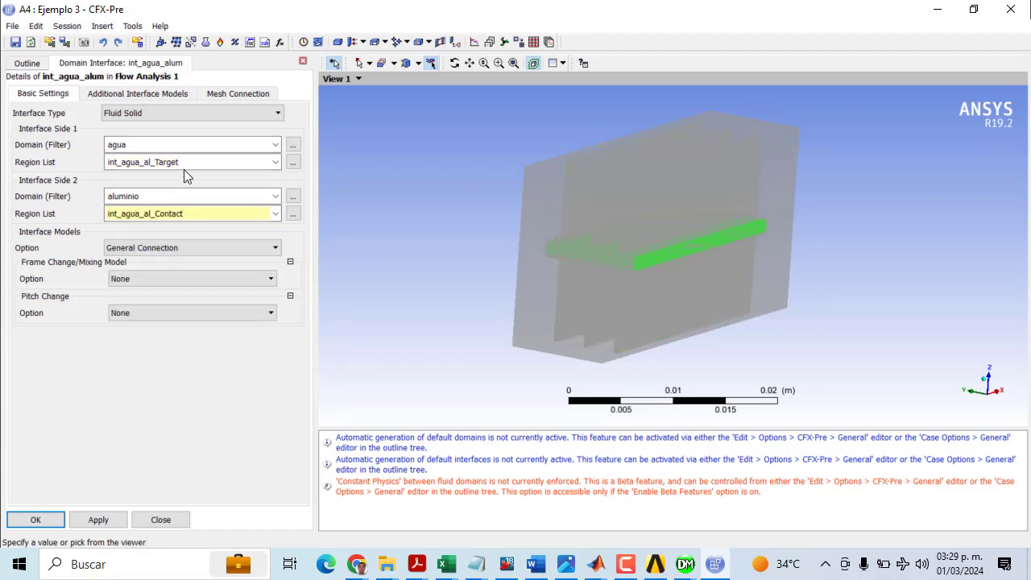
# - Enable heat transfer on the int_agua_alum interface and accept the interface definition
pyautogui.click(136, 92)
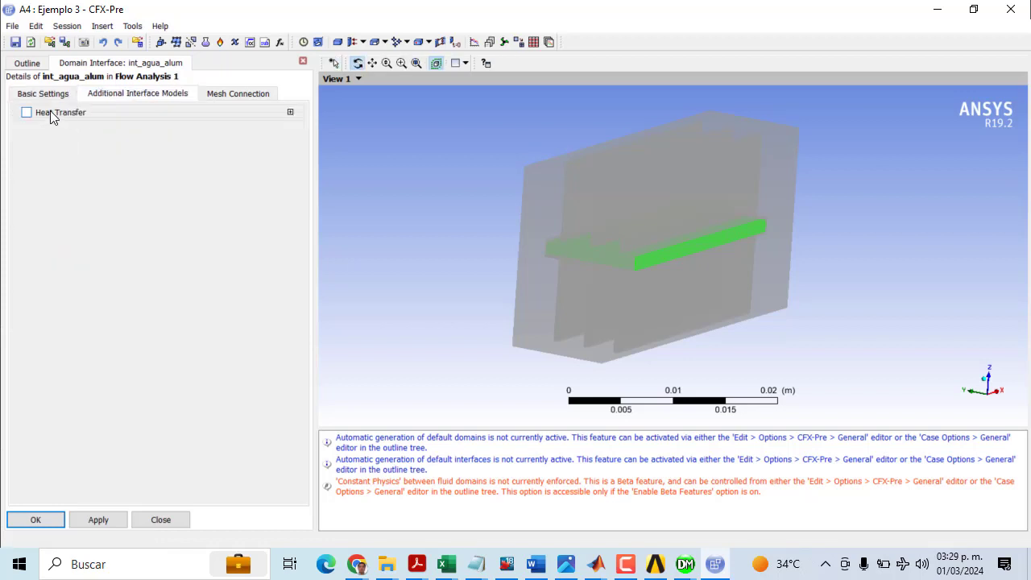
pyautogui.click(44, 94)
pyautogui.click(40, 519)
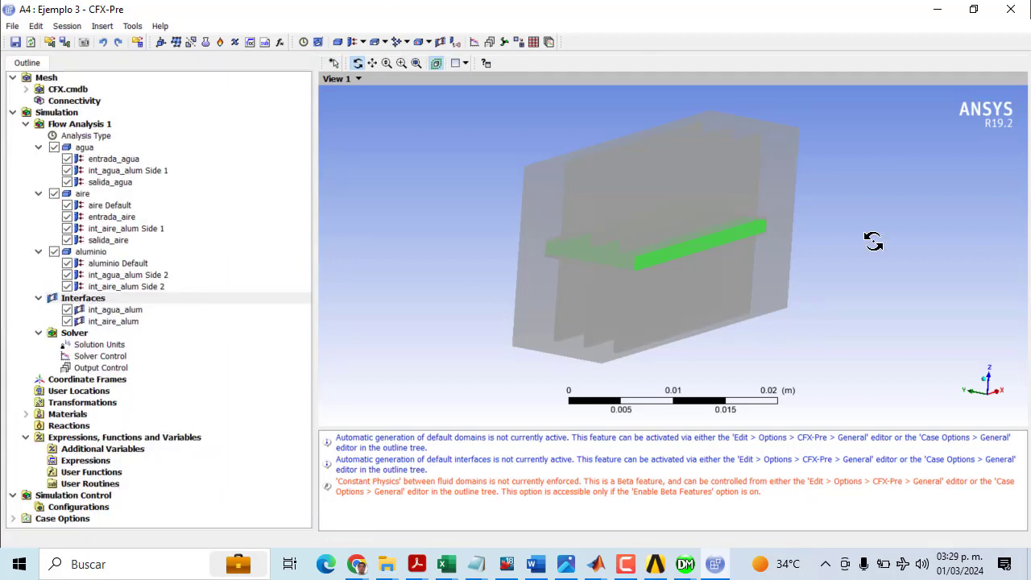
# - Switch to Workbench and save the project as Ejemplo 3_aleta in the desktop folder Ejemplo3
pyautogui.click(654, 564)
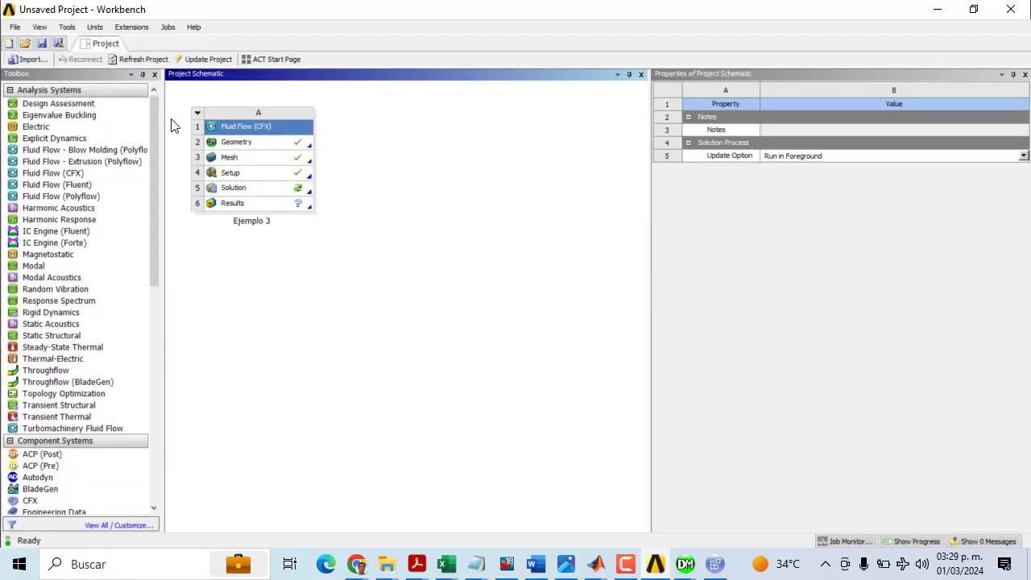
pyautogui.click(39, 40)
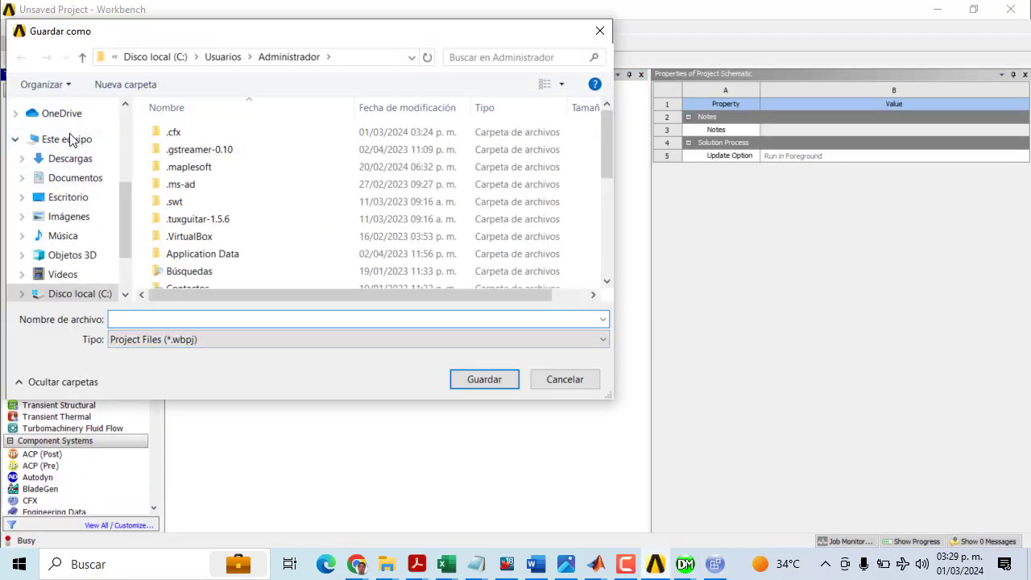
pyautogui.click(74, 198)
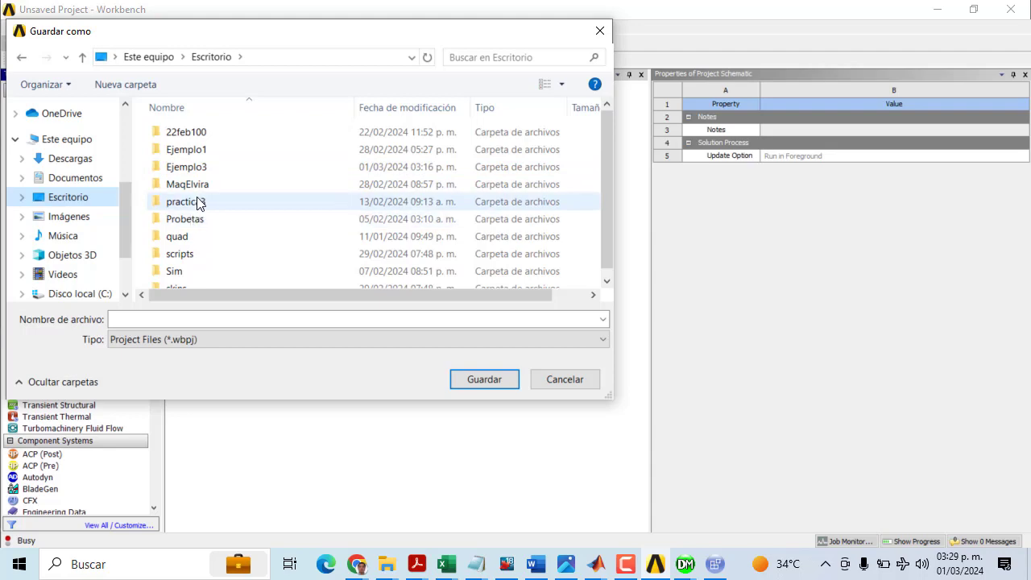
pyautogui.doubleClick(196, 167)
pyautogui.click(181, 315)
pyautogui.write('Eje')
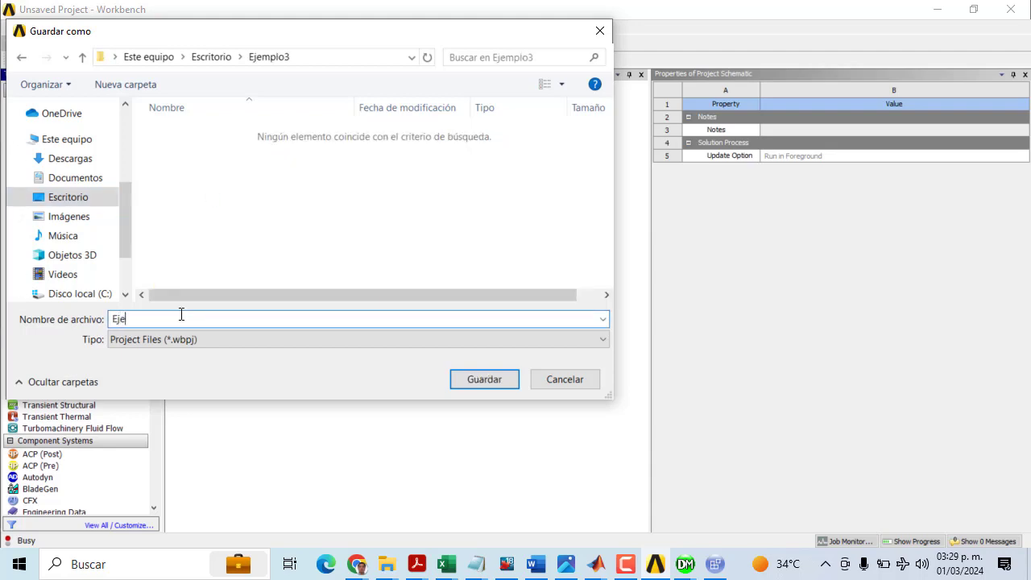
pyautogui.write('mplo 3_alet')
pyautogui.press('Return')
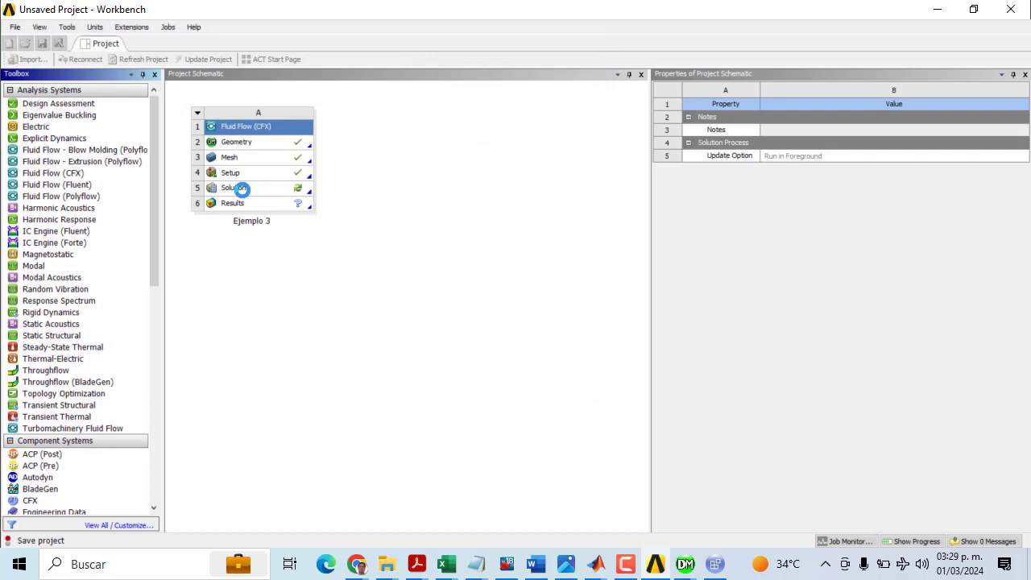
# - Open the Solution cell in CFX-Solver Manager and start the run in Intel MPI Local Parallel mode with 8 partitions
pyautogui.doubleClick(240, 189)
pyautogui.click(522, 219)
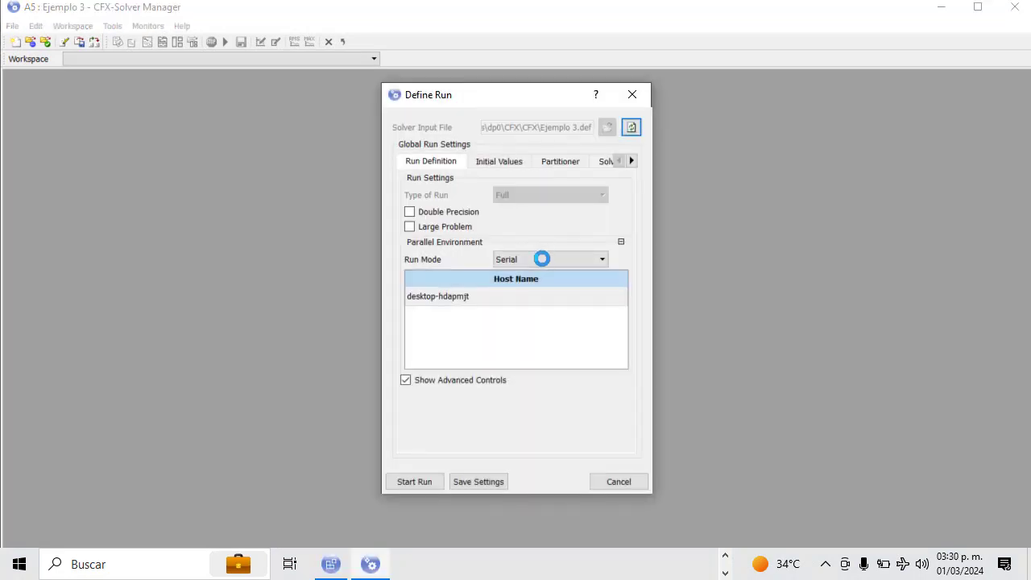
pyautogui.click(542, 259)
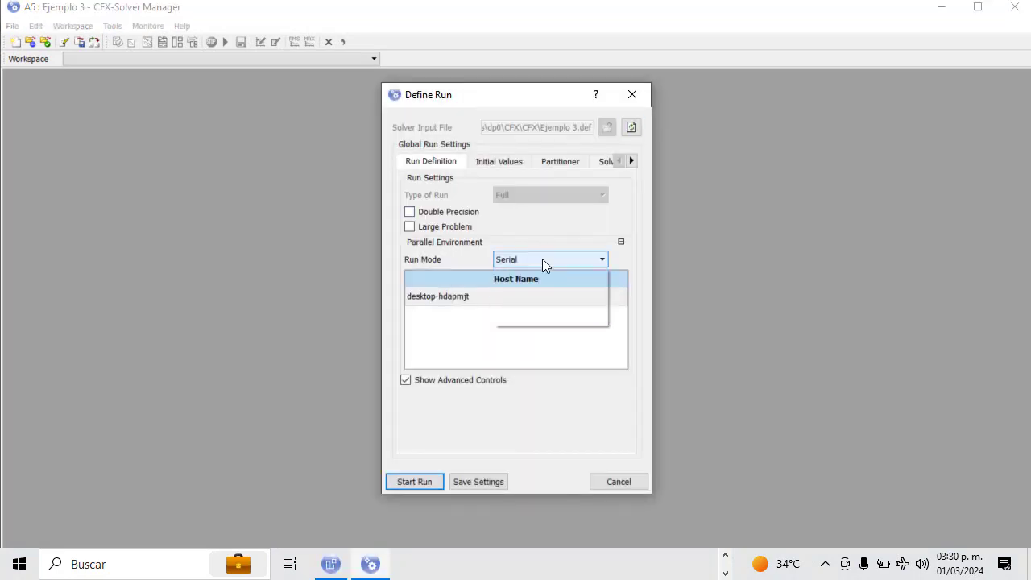
pyautogui.click(556, 285)
pyautogui.doubleClick(577, 303)
pyautogui.press('Return')
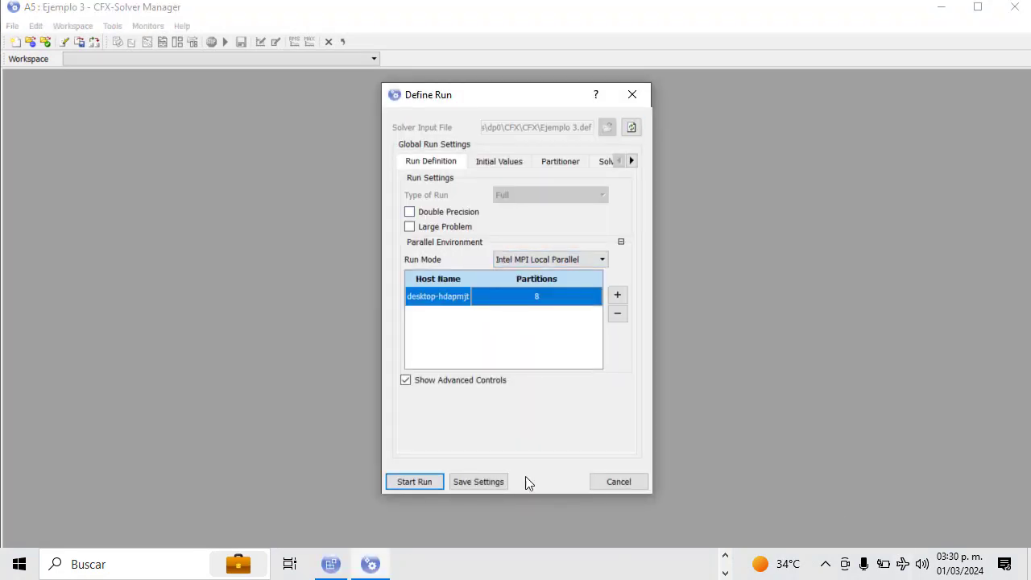
pyautogui.click(416, 486)
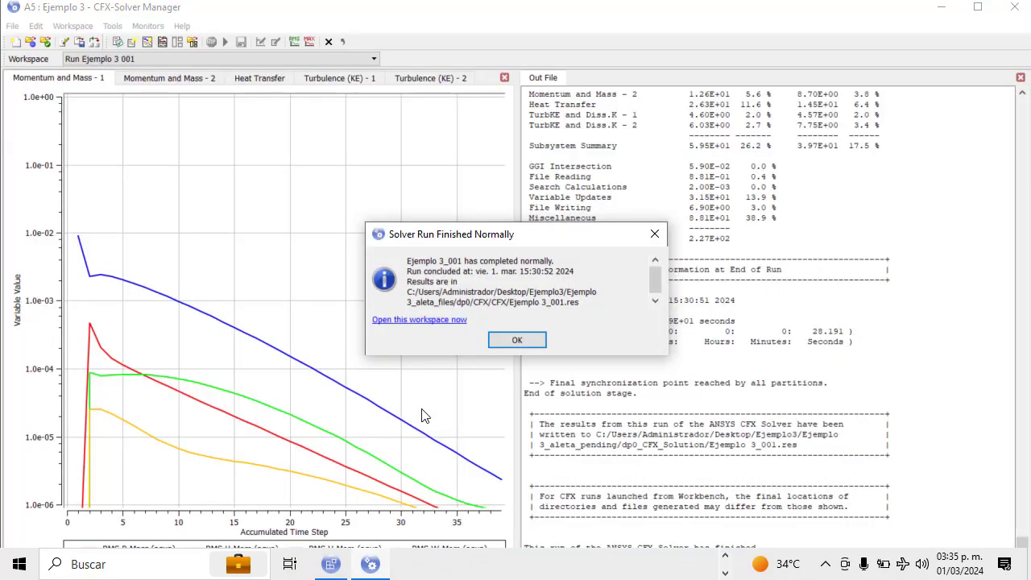
# - Dismiss the solver's completion message, minimise the solver window and open the Results cell in CFD-Post
pyautogui.click(528, 340)
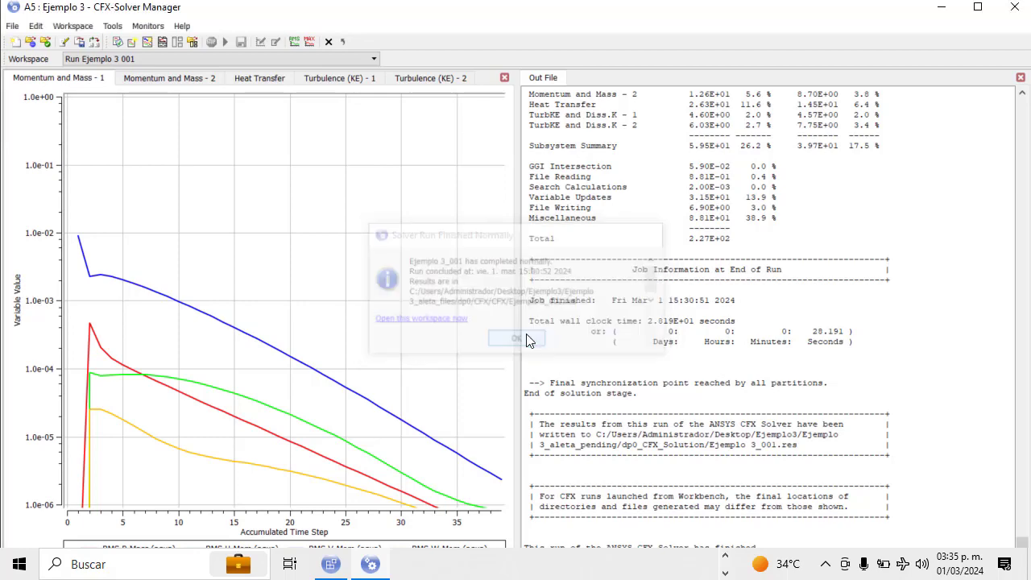
pyautogui.click(939, 7)
pyautogui.doubleClick(242, 203)
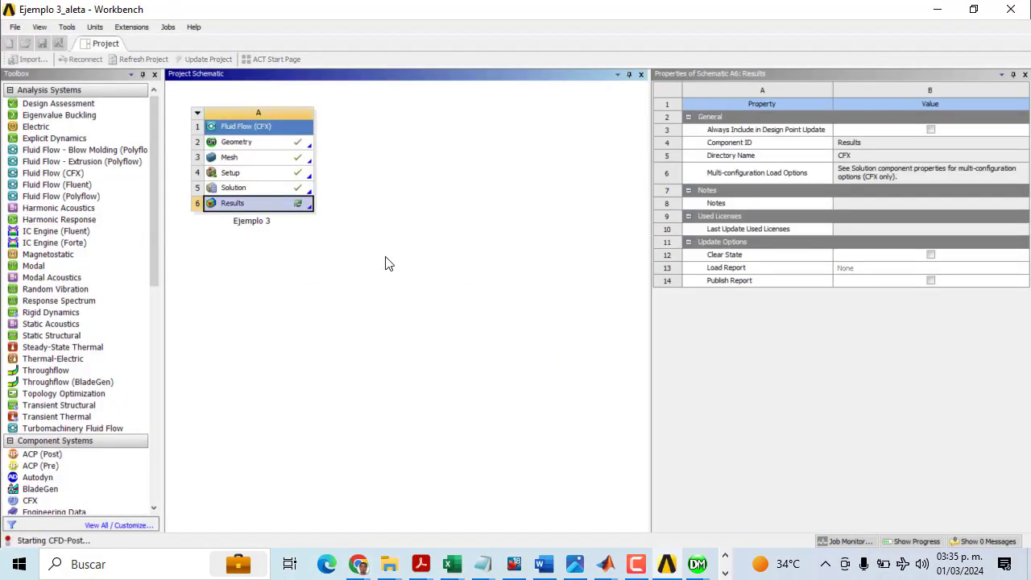
pyautogui.click(385, 263)
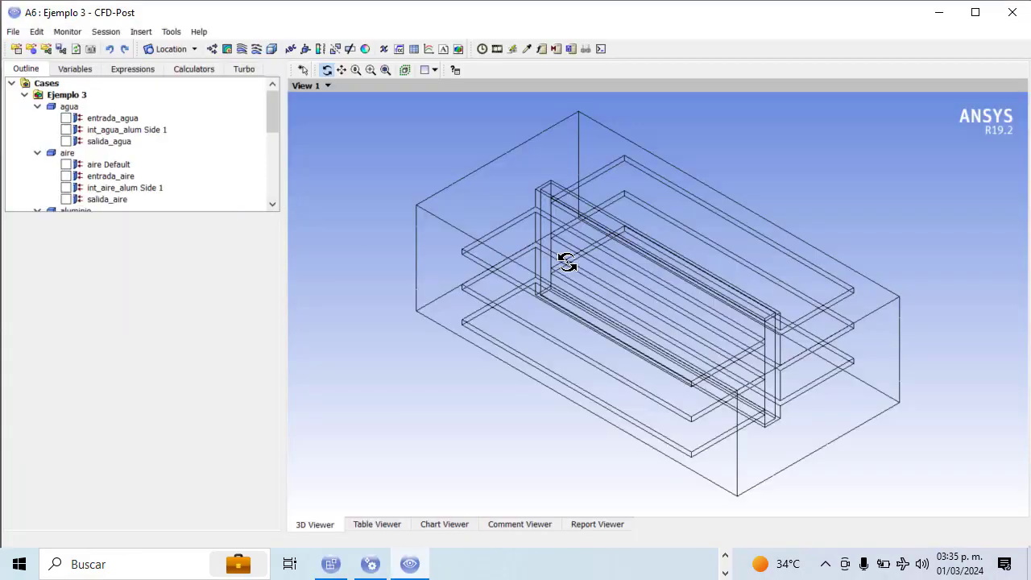
pyautogui.moveTo(566, 261); pyautogui.dragTo(542, 178)
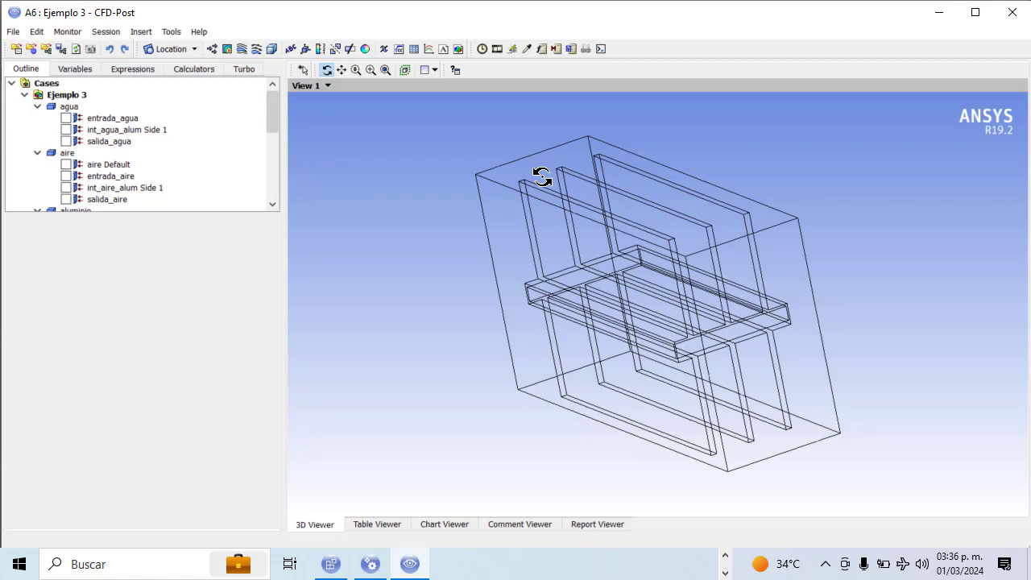
# - Set the Function Calculator to the areaInt function on the location int_agua_alum Side 1
pyautogui.click(200, 71)
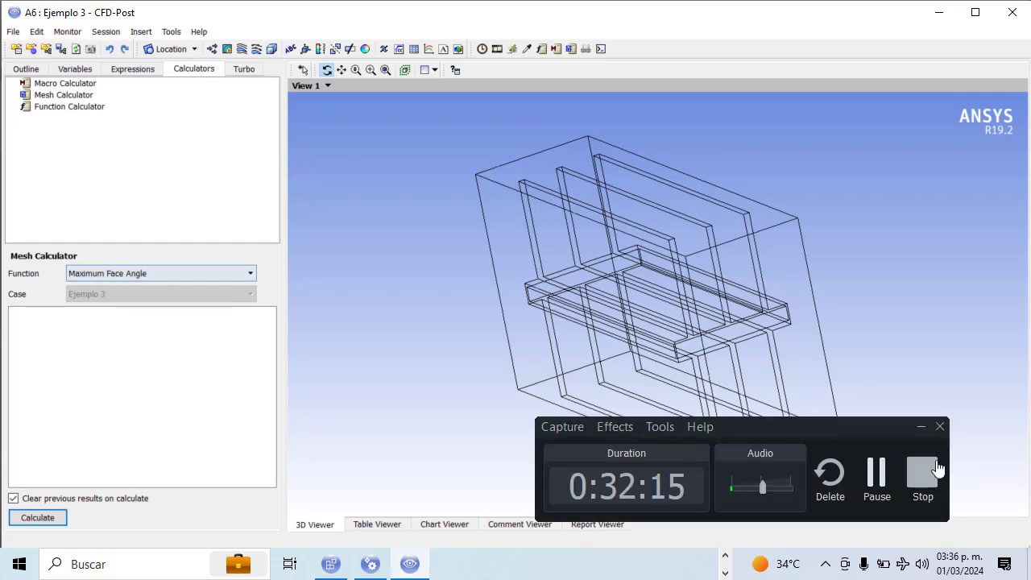
pyautogui.click(53, 107)
pyautogui.click(141, 281)
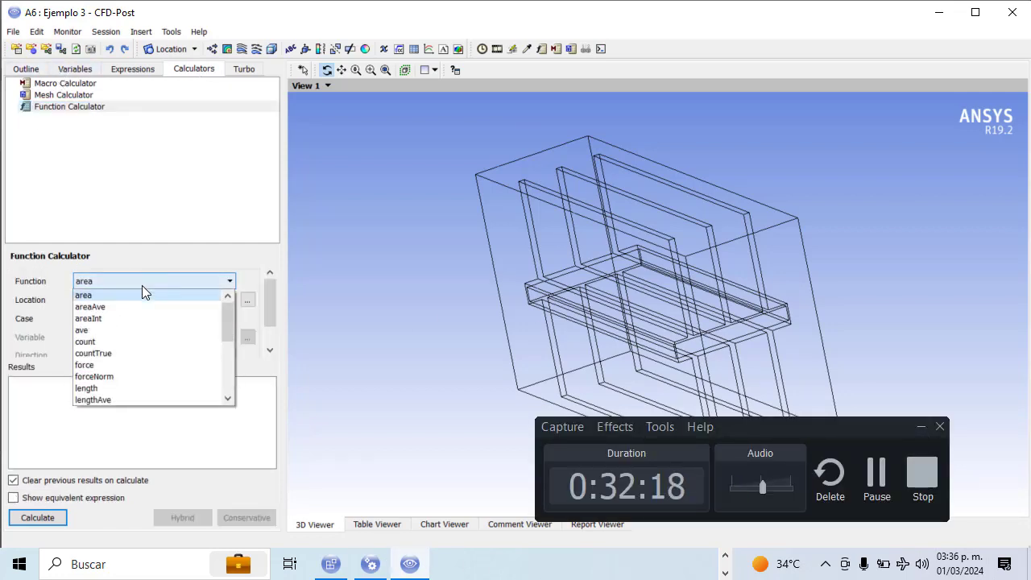
pyautogui.click(115, 320)
pyautogui.click(247, 299)
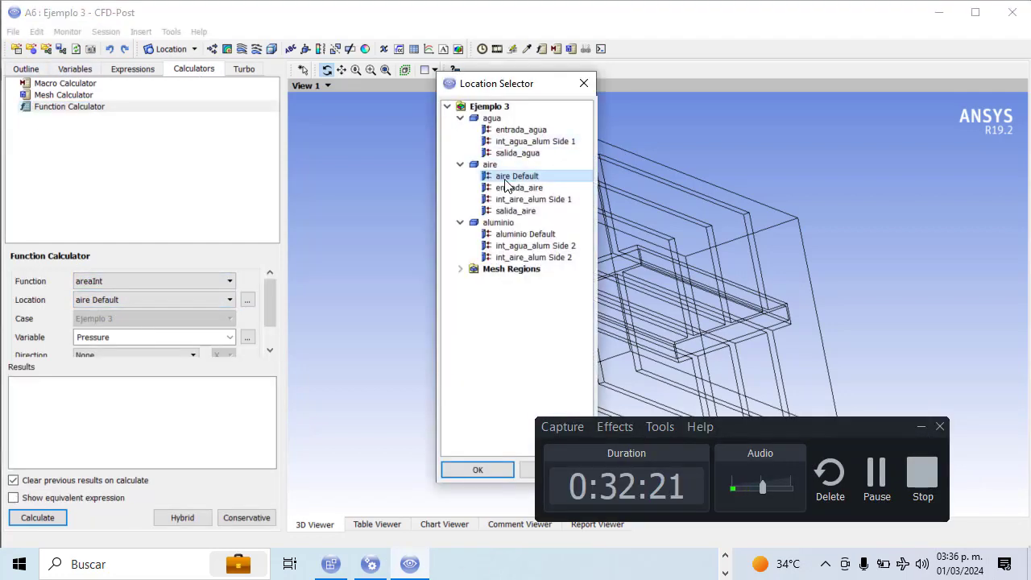
pyautogui.click(537, 143)
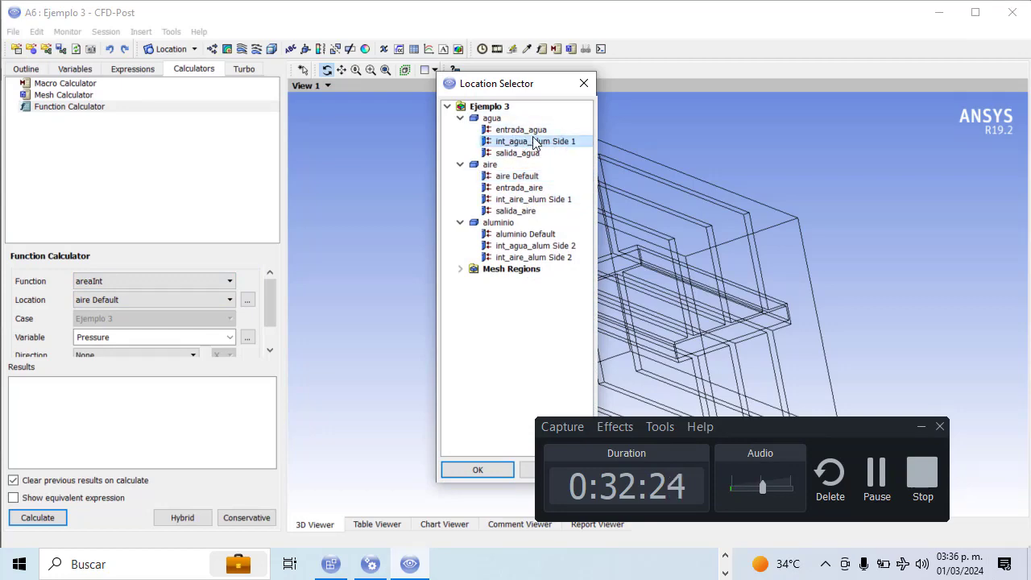
pyautogui.click(477, 469)
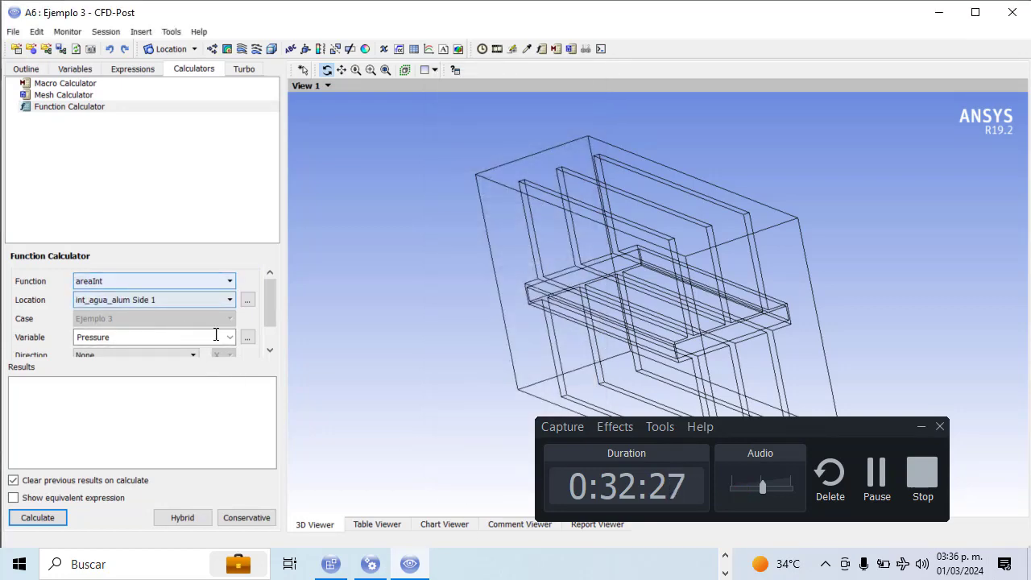
# - Choose Heat Flux as the variable and calculate its area integral on the water-aluminium interface
pyautogui.click(247, 336)
pyautogui.click(487, 197)
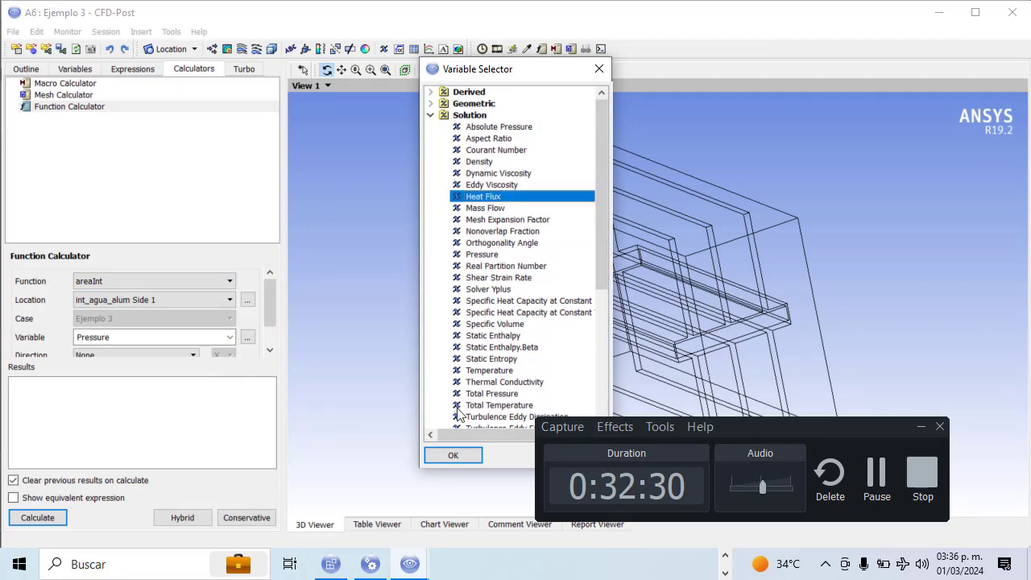
pyautogui.click(453, 456)
pyautogui.click(18, 518)
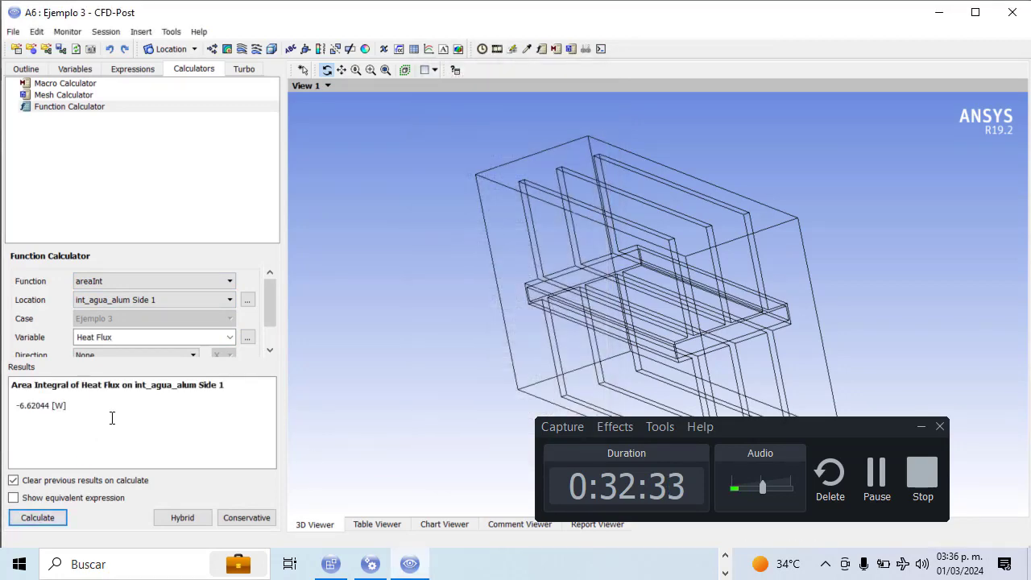